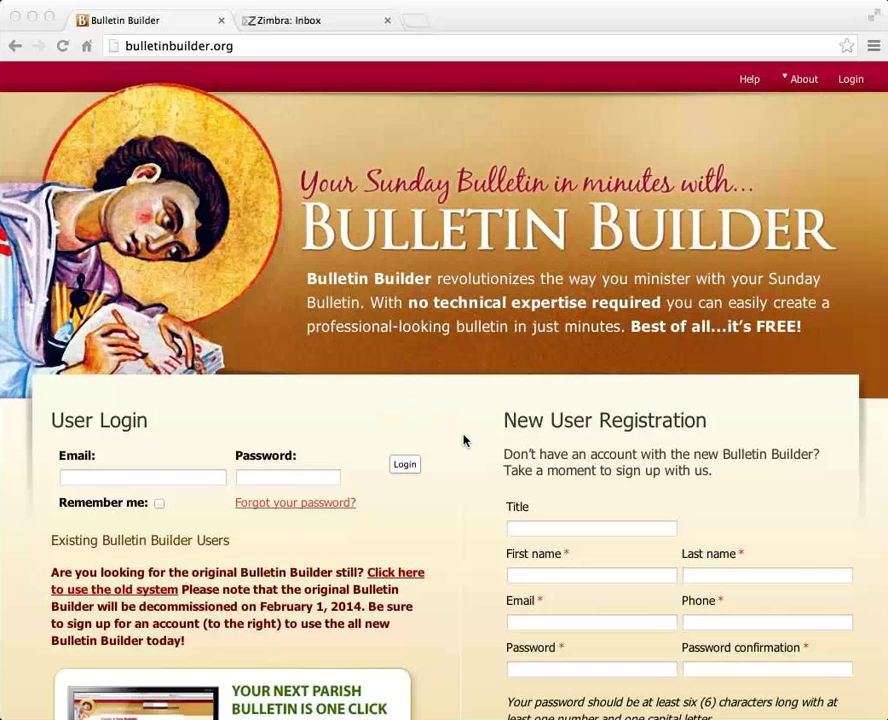
Enter the title 'Mr.' and the user's first and last names in the registration form
scroll(463, 440, down, 3)
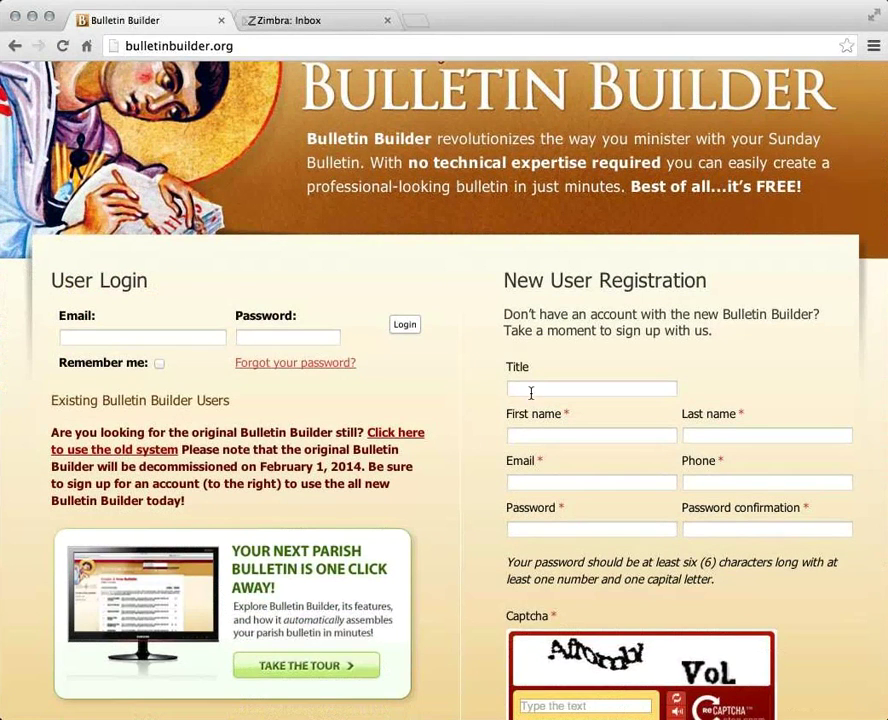
click(532, 391)
text(Mr.)
key(Tab)
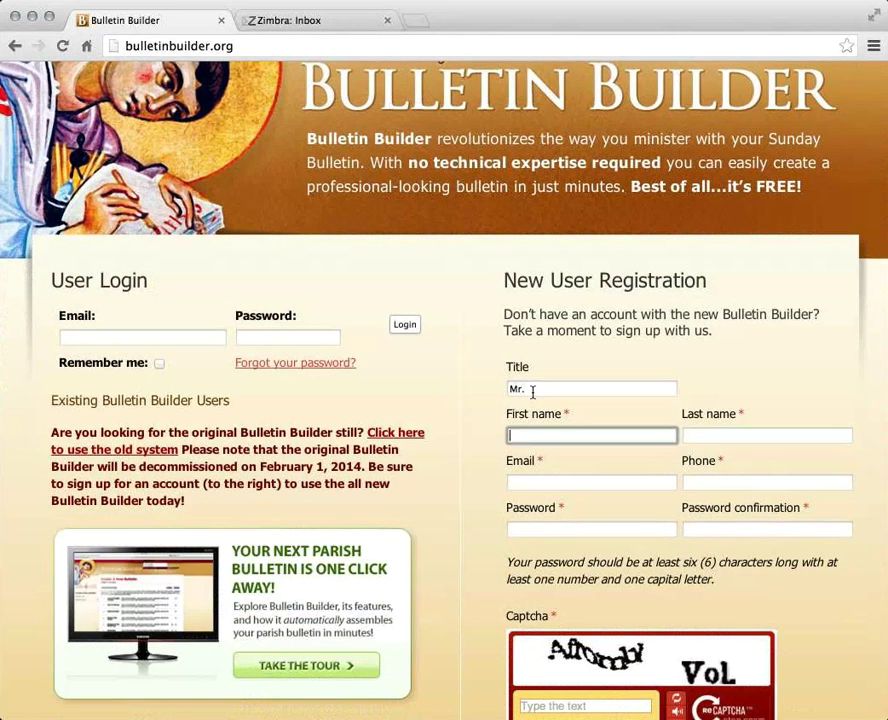
key(Tab)
Fill in the account e-mail address, phone number and password
key(Tab)
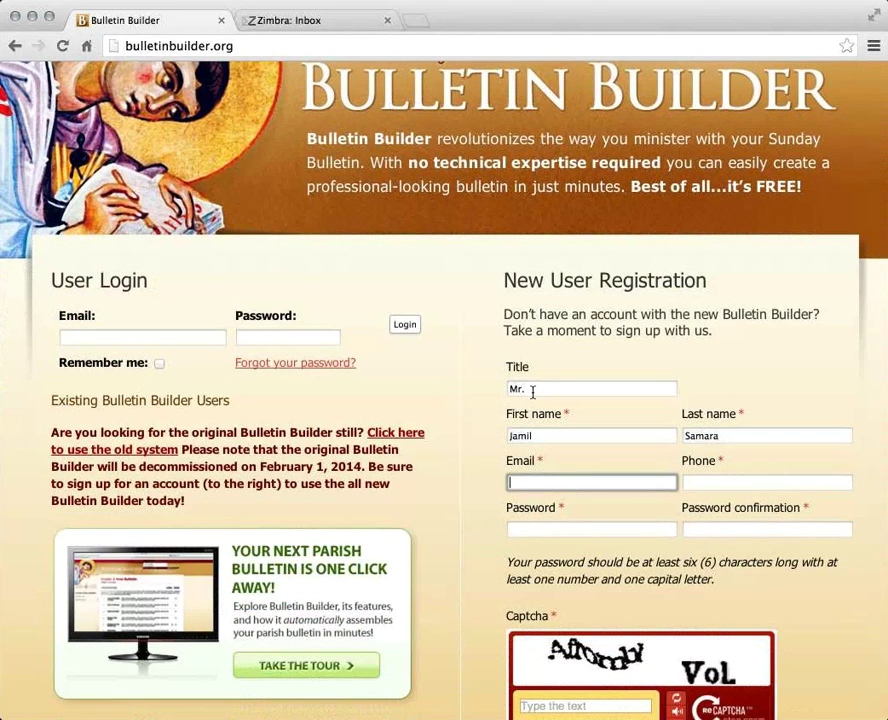
text(j)
key(BackSpace)
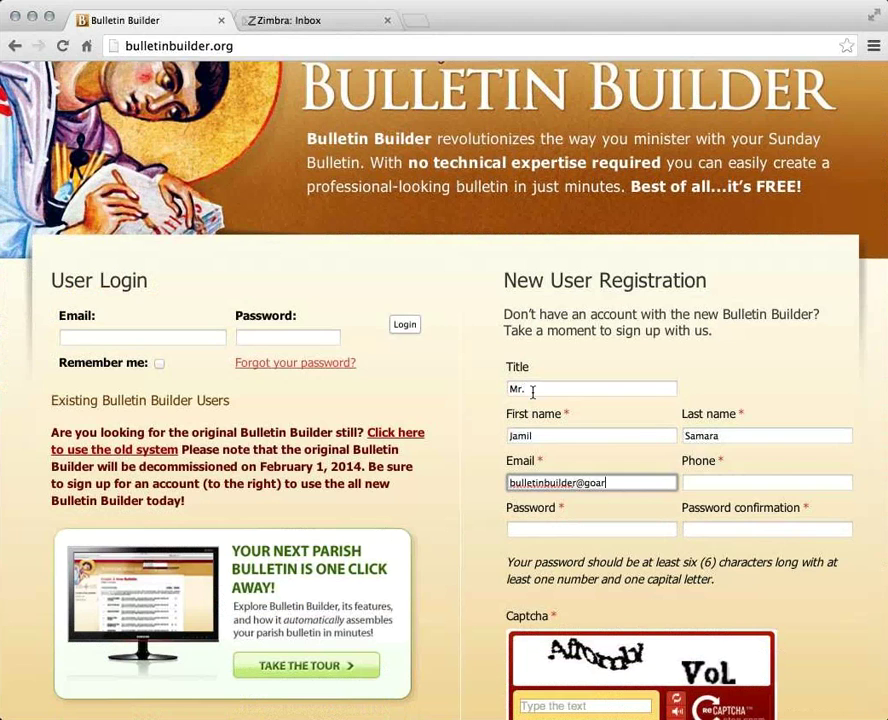
key(Tab)
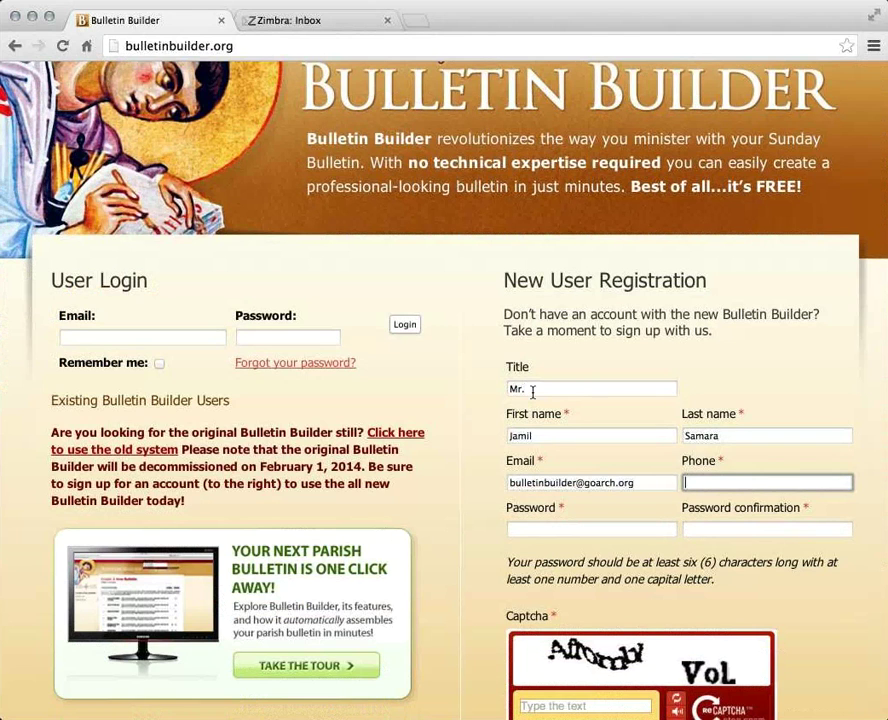
text(617-555-1234)
key(Tab)
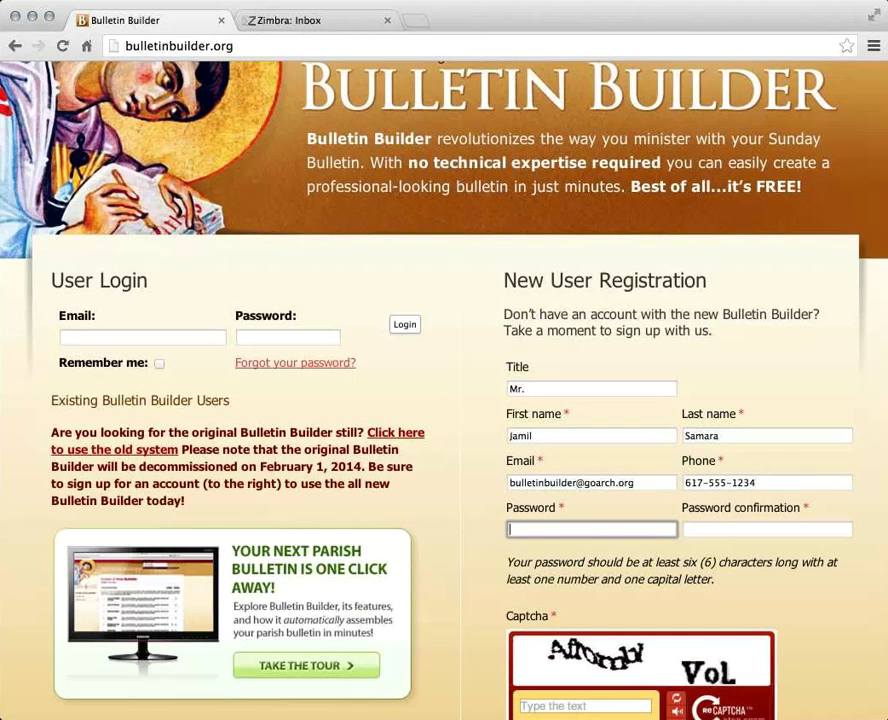
text(********)
key(Tab)
text(********)
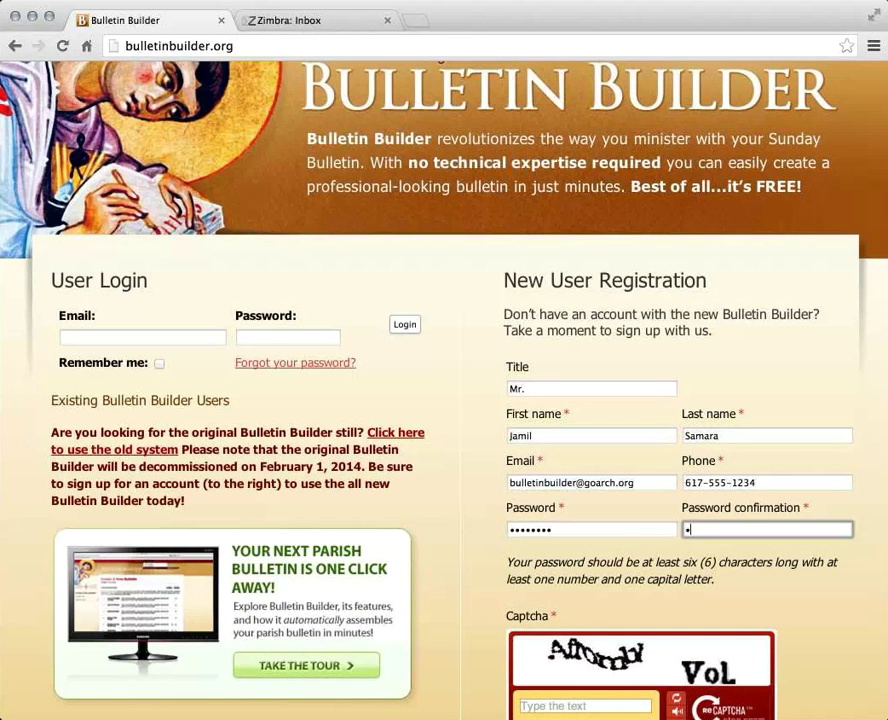
Enter the captcha answer, accept the terms of use and submit the registration
scroll(444, 400, down, 3)
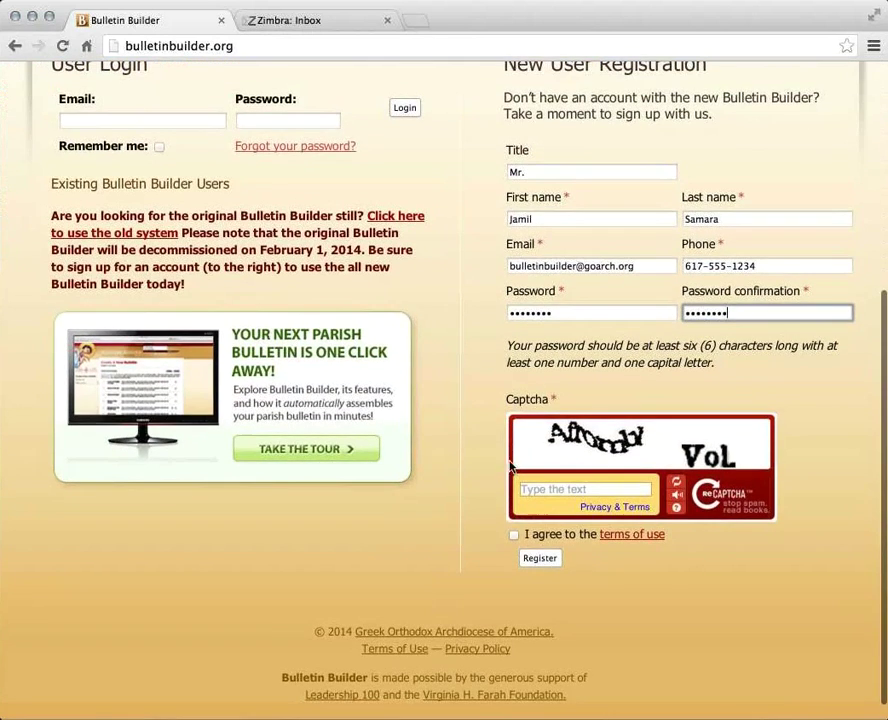
click(528, 490)
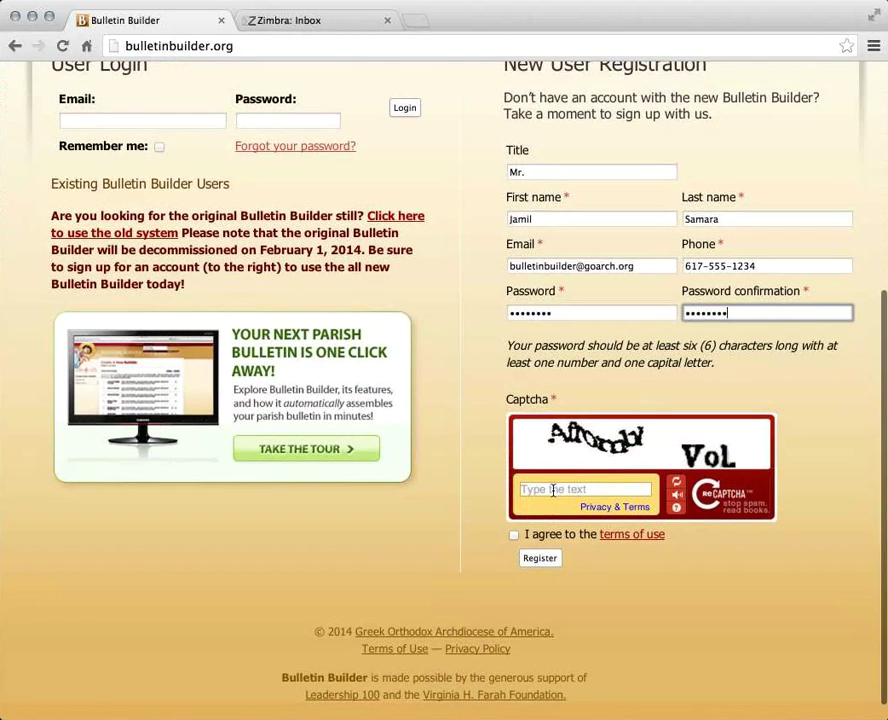
text(Afr)
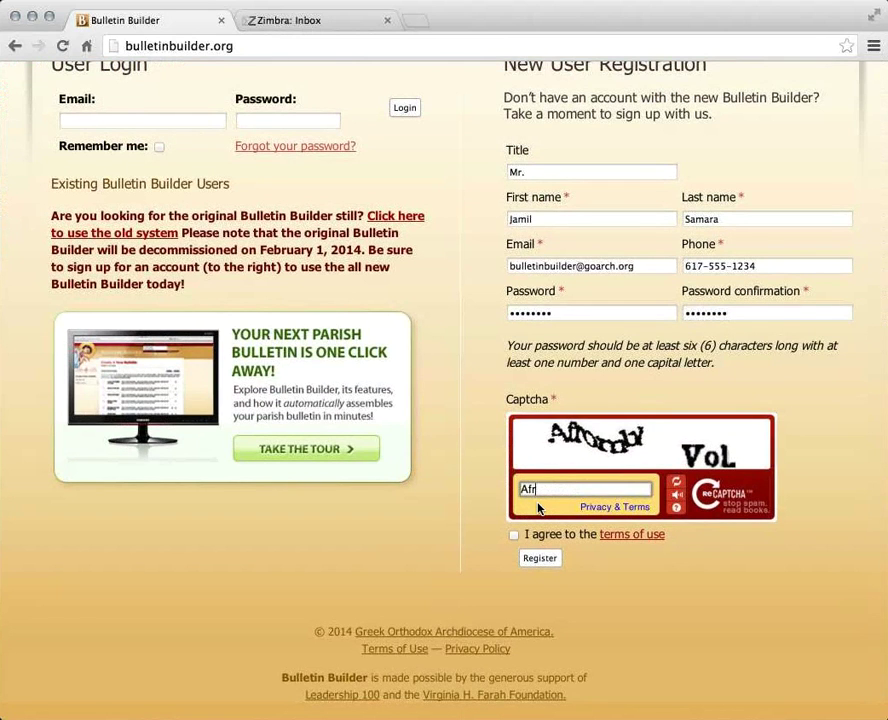
key(BackSpace)
key(Return)
click(611, 489)
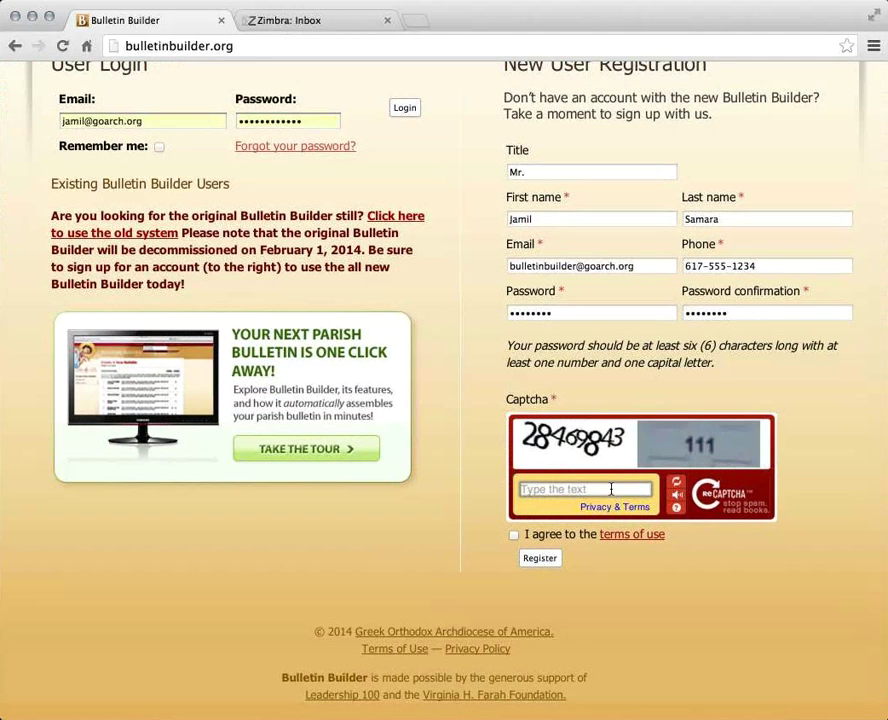
text(28469843 111)
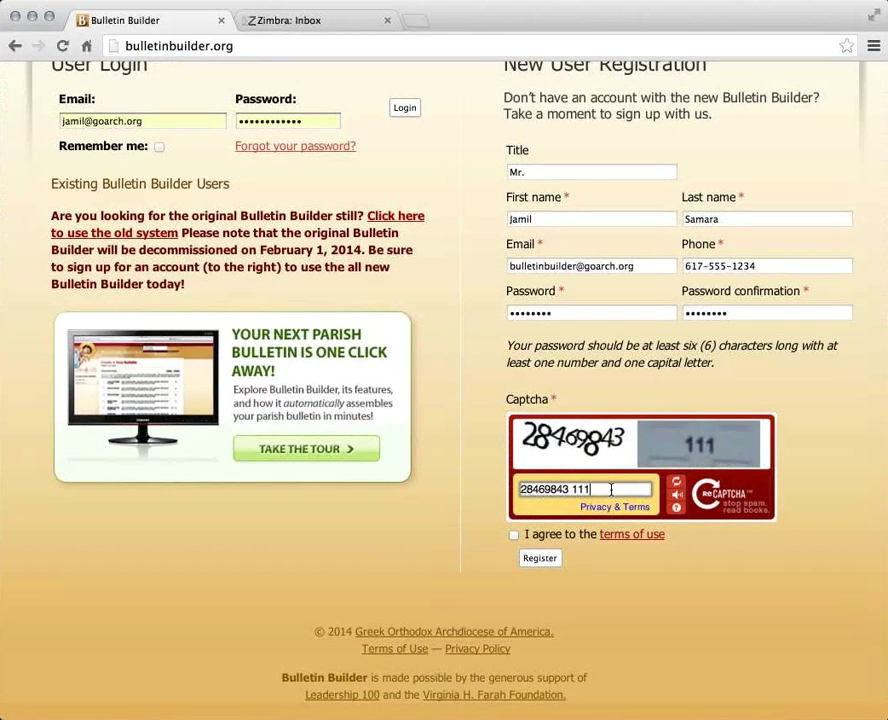
click(514, 537)
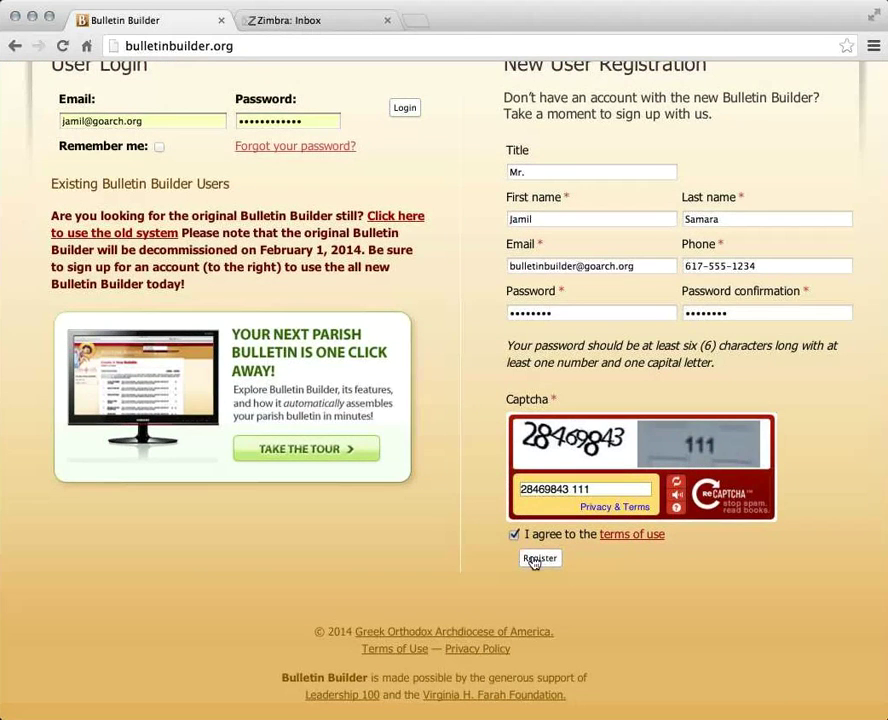
click(538, 559)
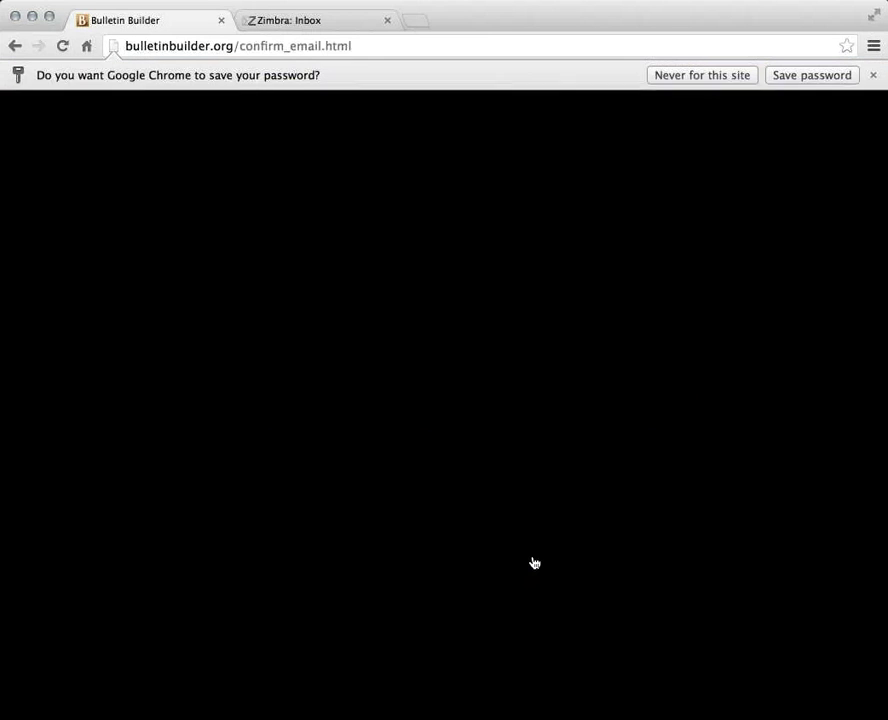
Scroll the thank-you page and highlight 'confirmation email' in its text
scroll(526, 553, down, 2)
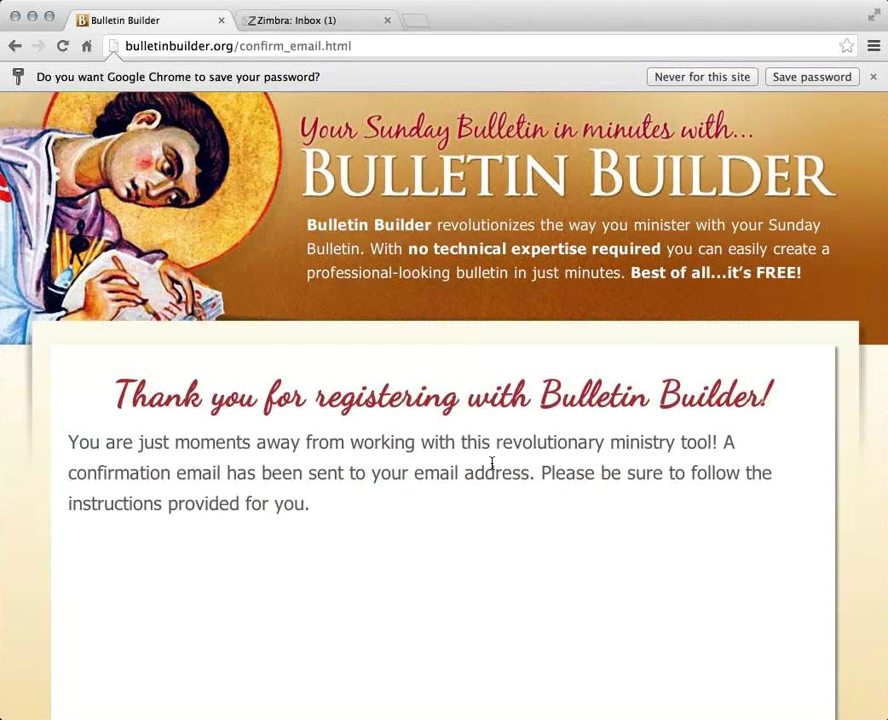
drag(68, 472, 221, 472)
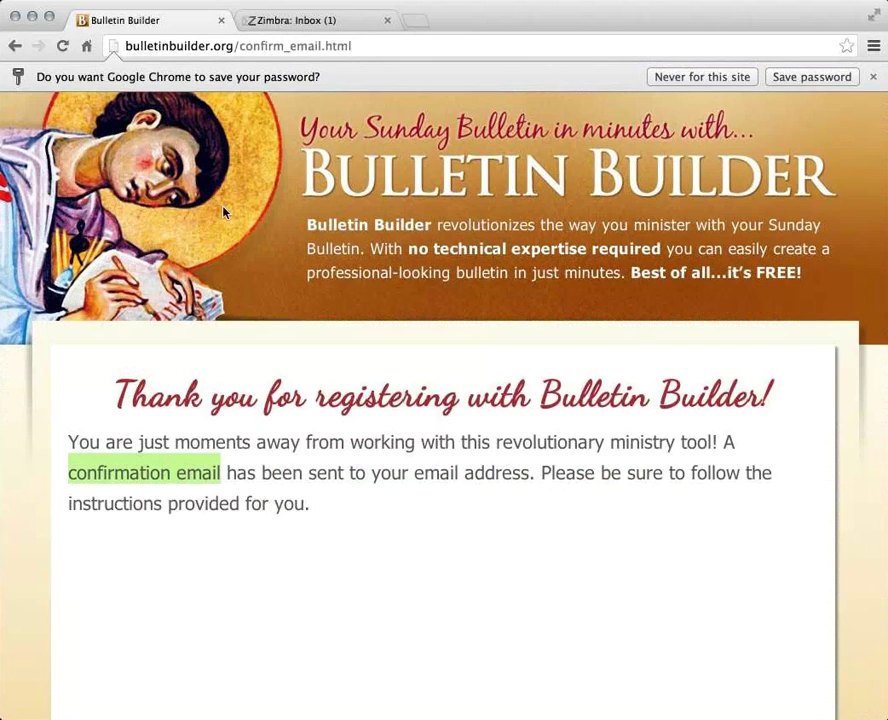
Open the Account Confirmation message in Zimbra, display its images and follow 'Confirm my account'
click(281, 26)
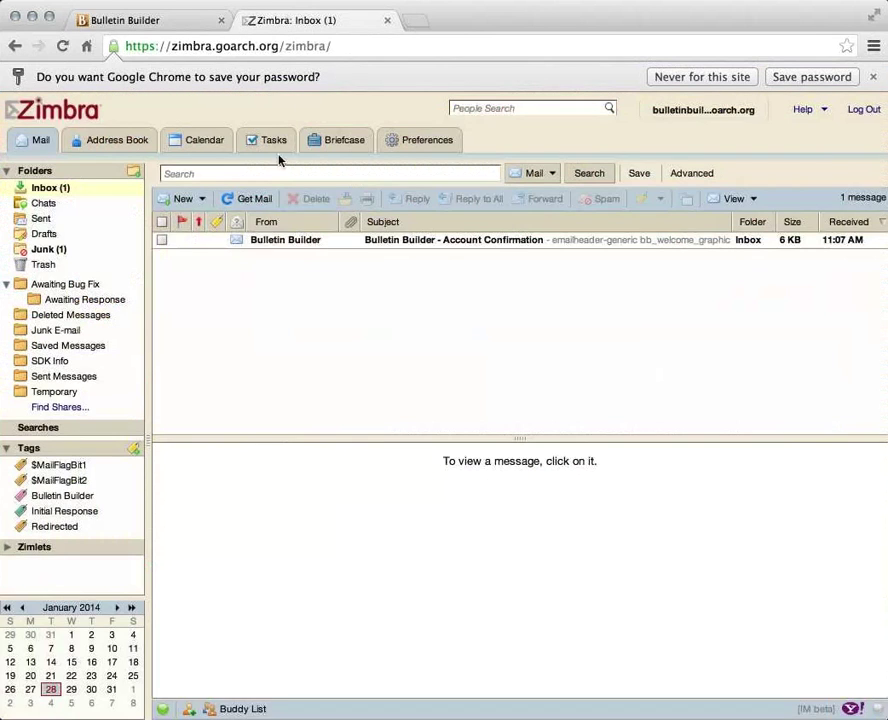
click(284, 242)
drag(347, 437, 347, 276)
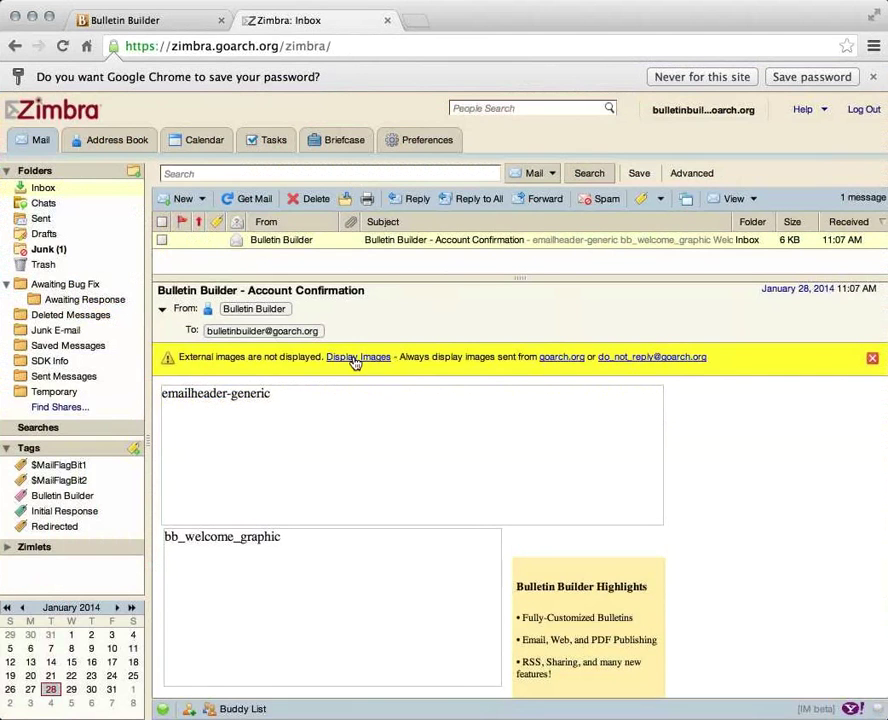
click(355, 358)
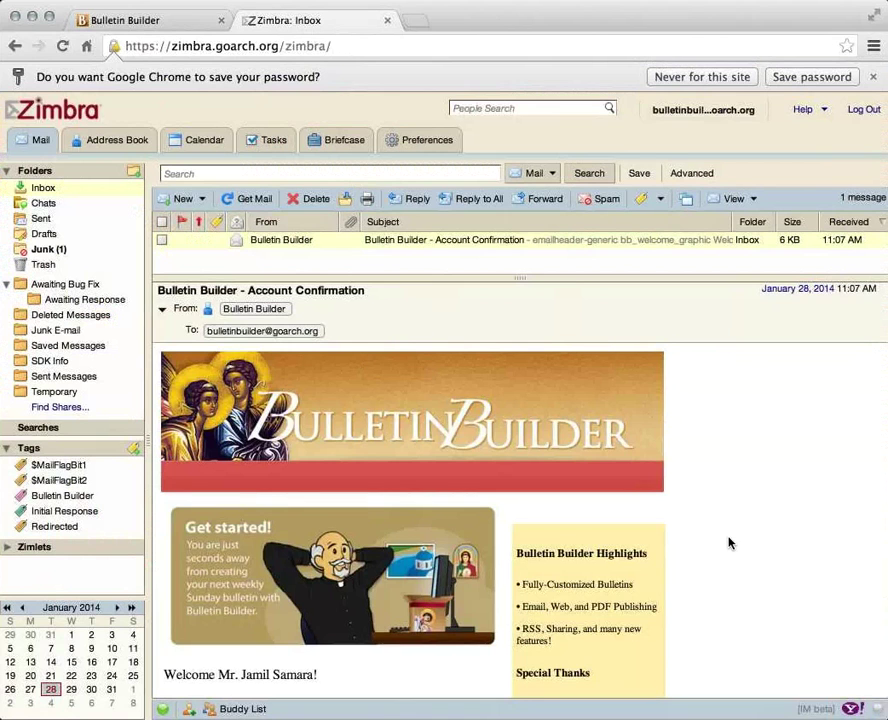
scroll(728, 543, down, 3)
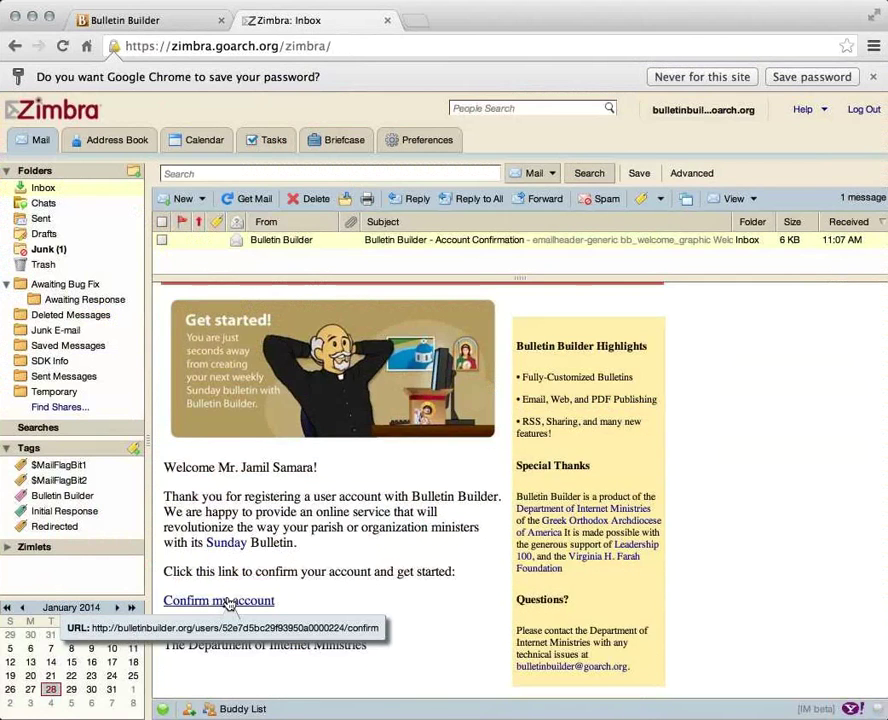
click(229, 604)
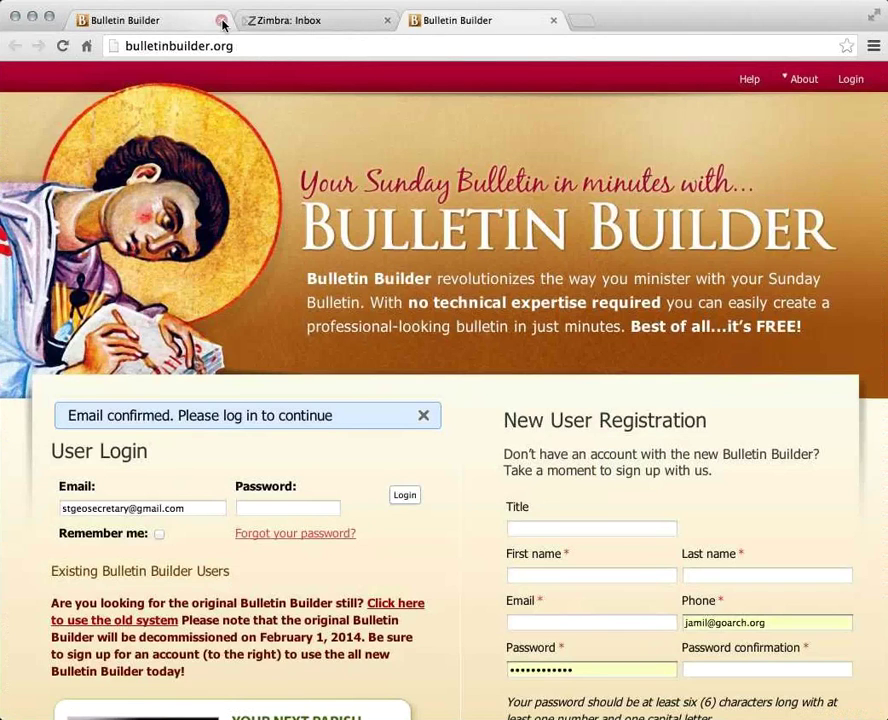
Close the duplicate tab, dismiss the confirmed notice and enter the account e-mail for login
click(222, 21)
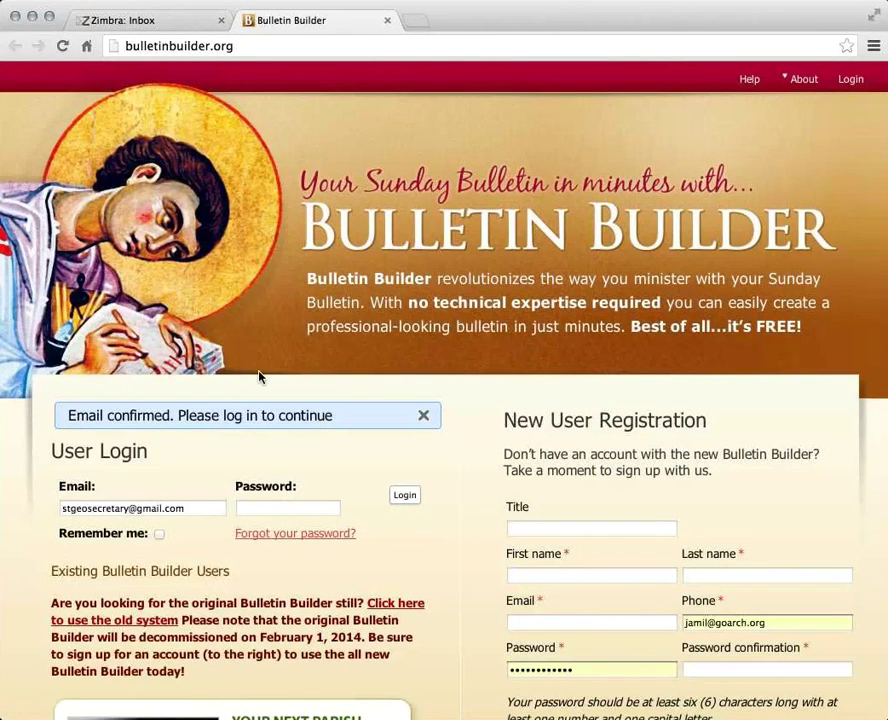
click(423, 415)
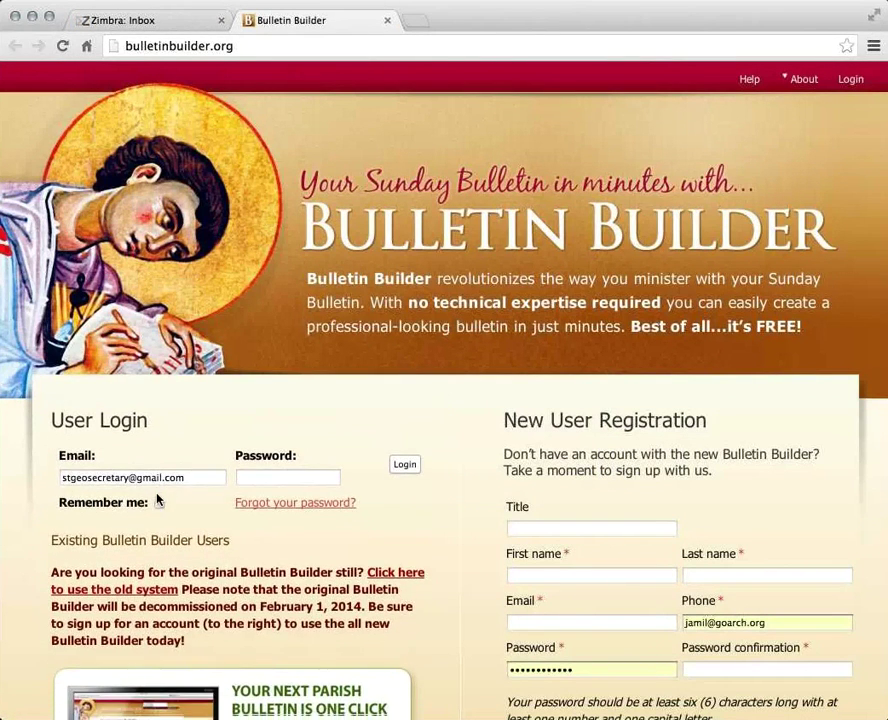
click(158, 479)
triple_click(158, 479)
key(BackSpace)
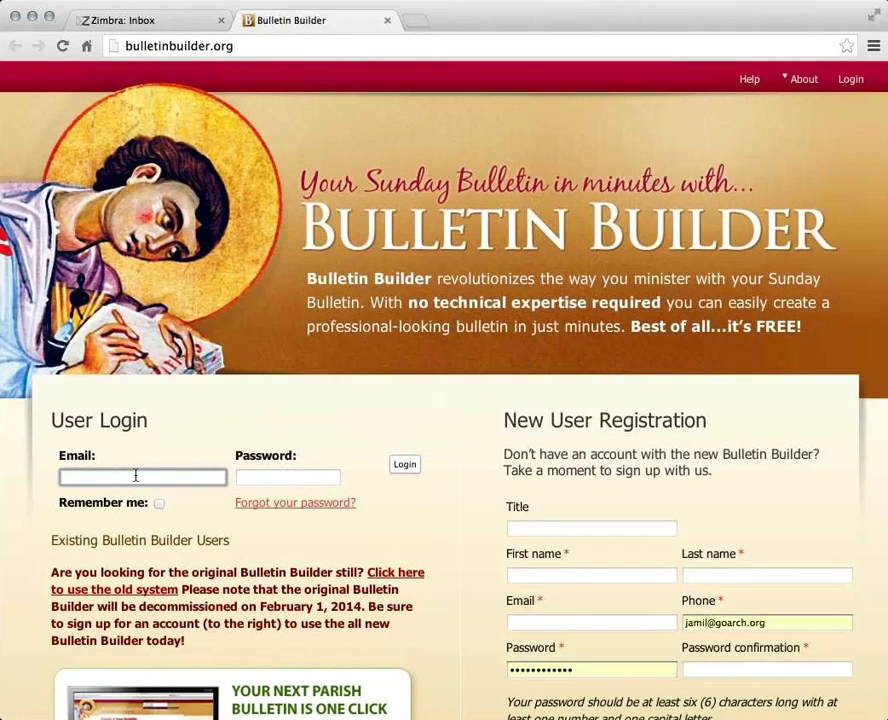
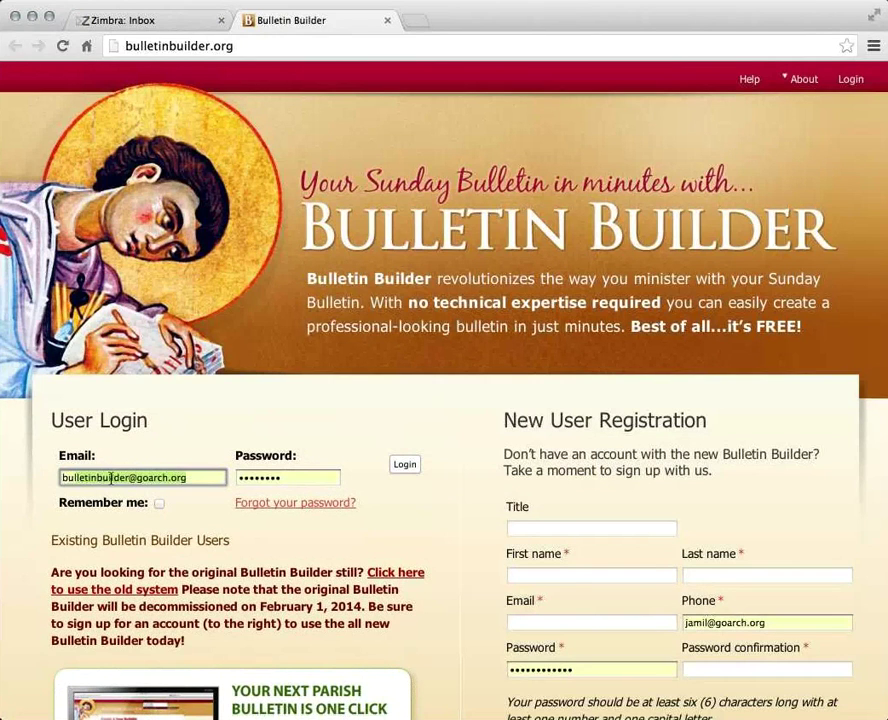
click(272, 476)
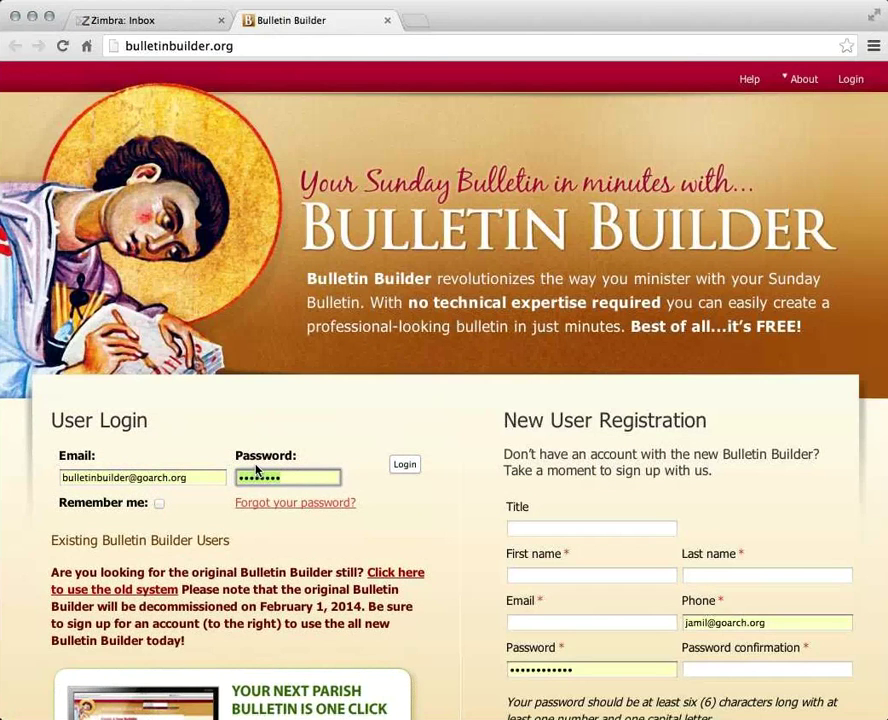
Log in, then open and close the State and Jurisdiction dropdowns without choosing anything
click(405, 466)
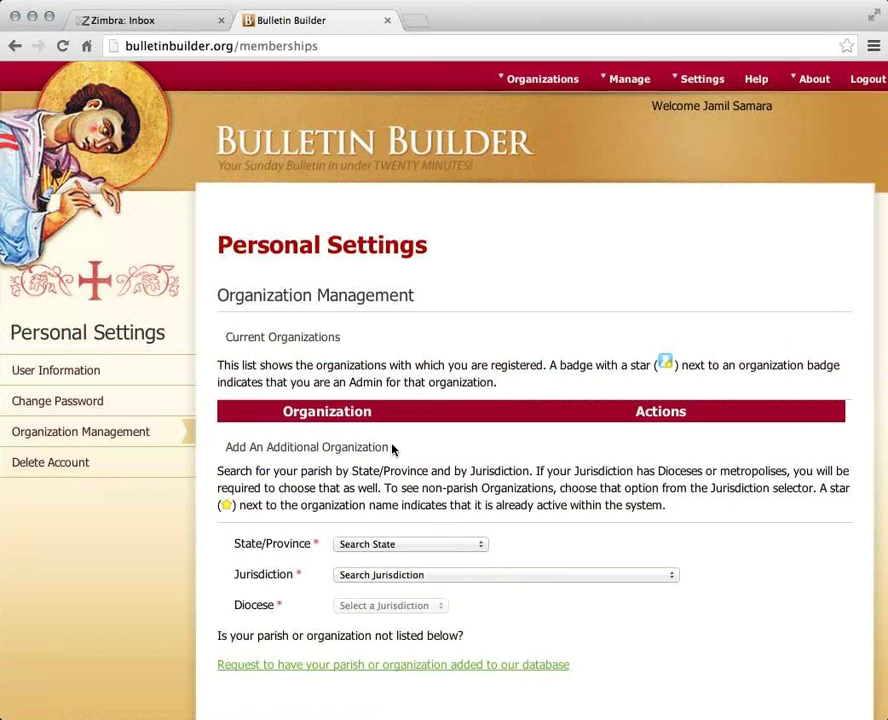
scroll(448, 450, down, 5)
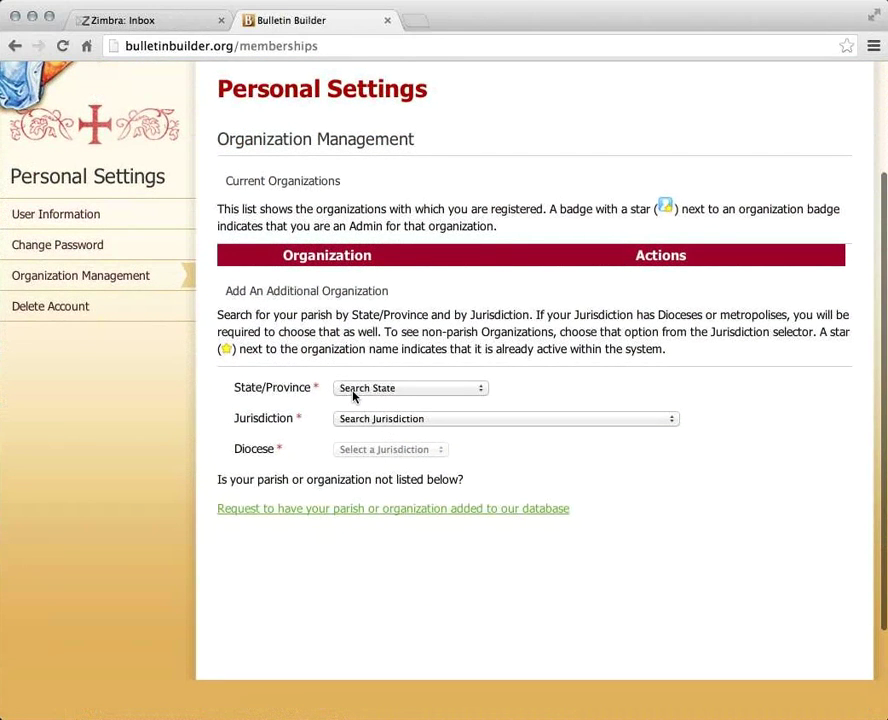
click(355, 391)
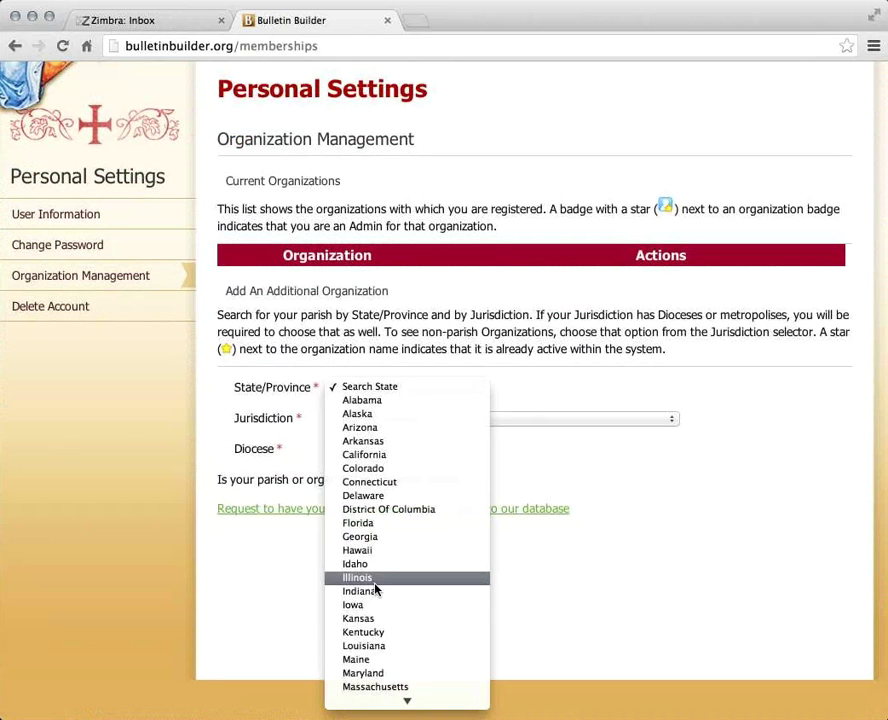
scroll(376, 592, down, 3)
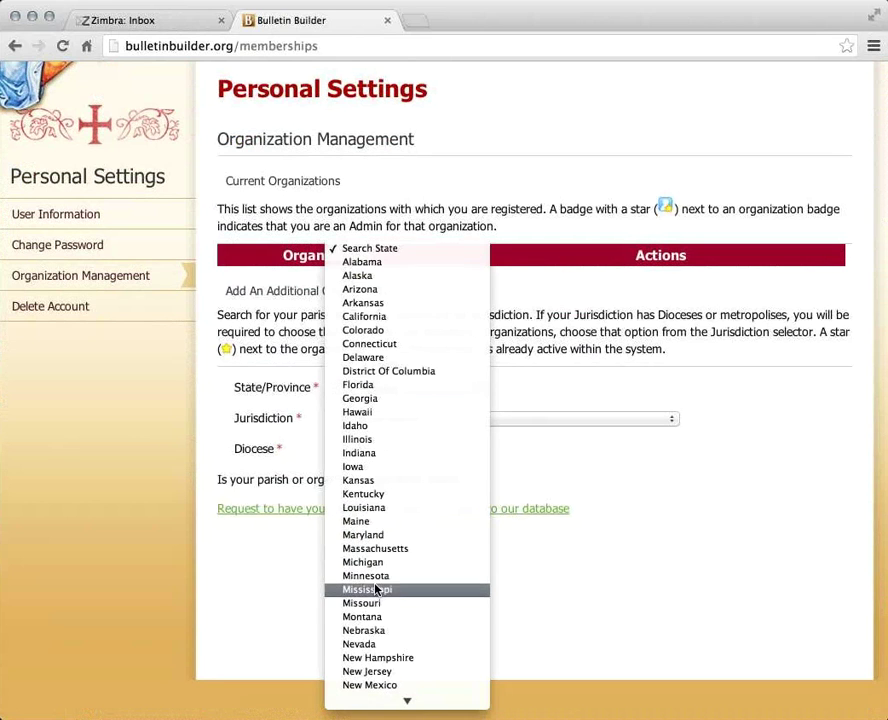
click(248, 397)
click(372, 420)
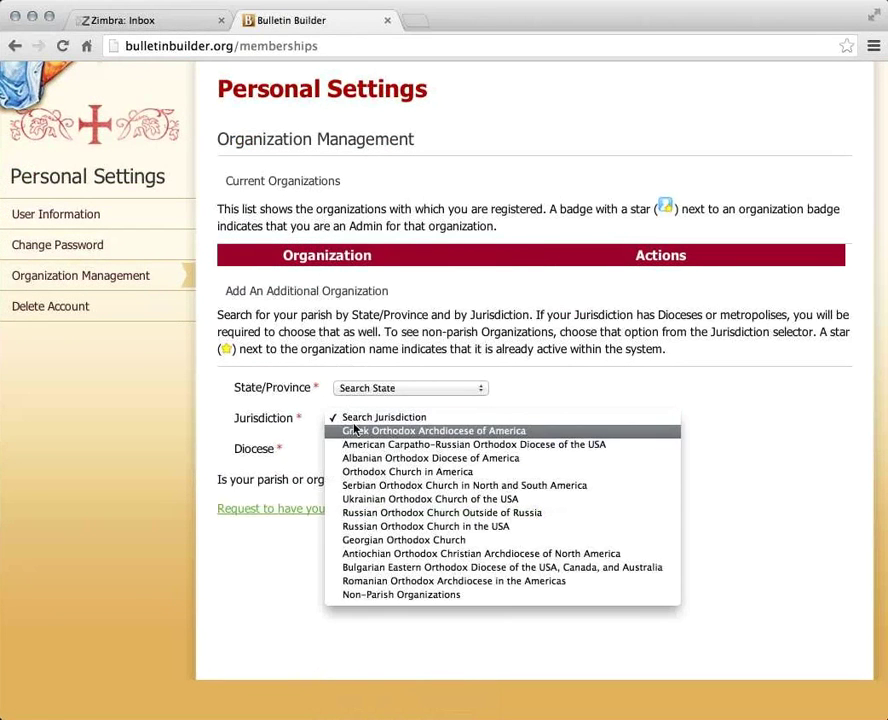
click(265, 453)
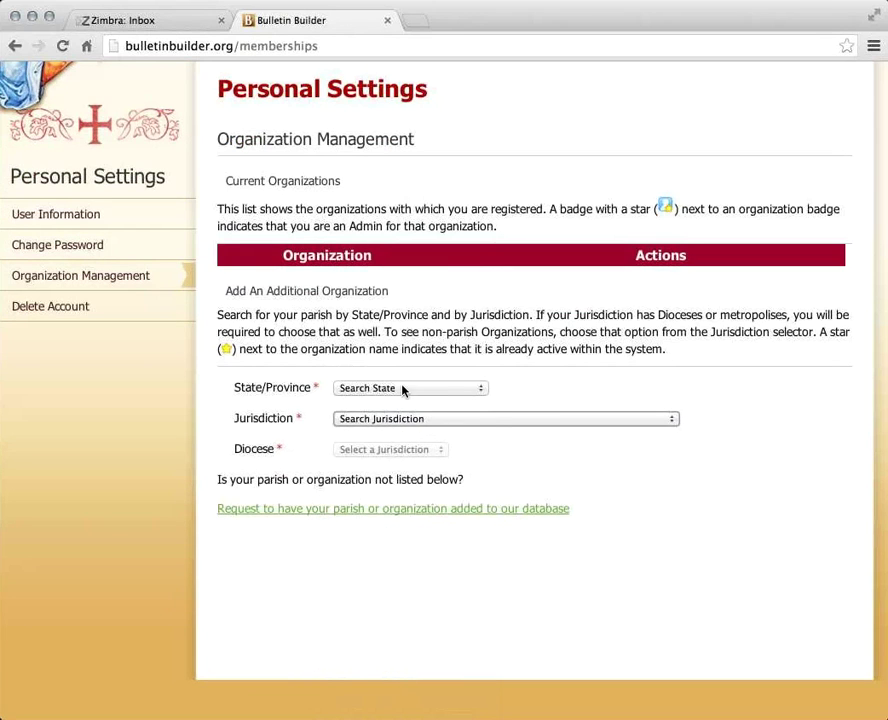
click(404, 390)
click(252, 453)
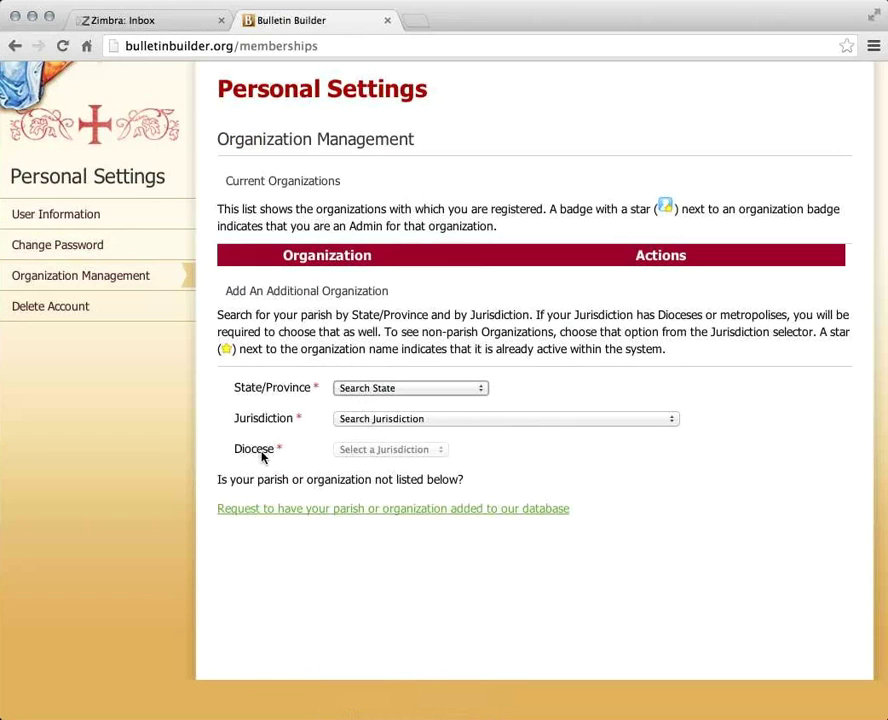
click(347, 420)
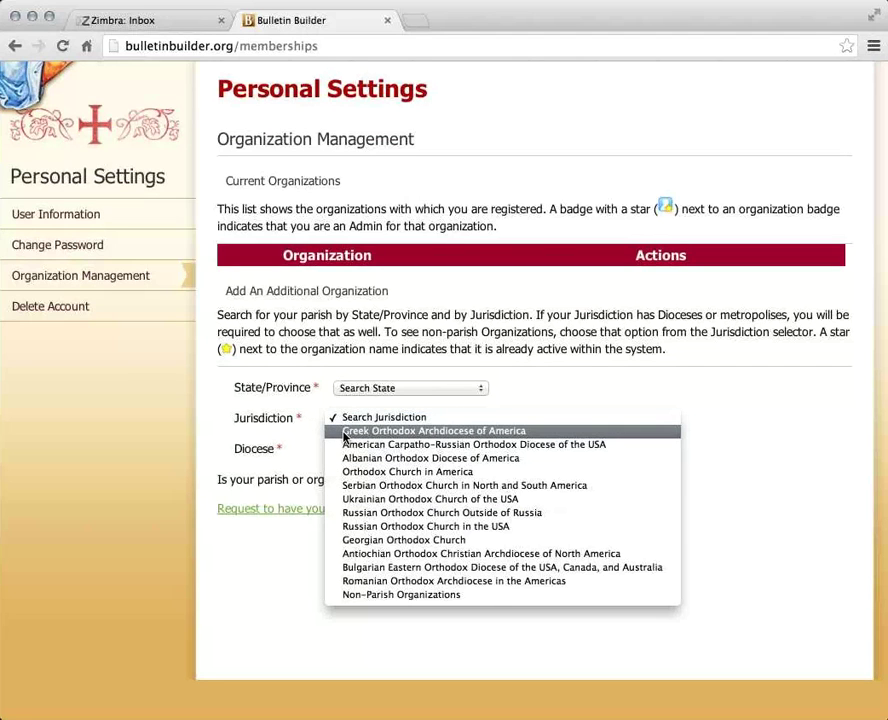
Filter parishes by Greek Orthodox Archdiocese of America, Metropolis of Boston and Massachusetts
click(349, 431)
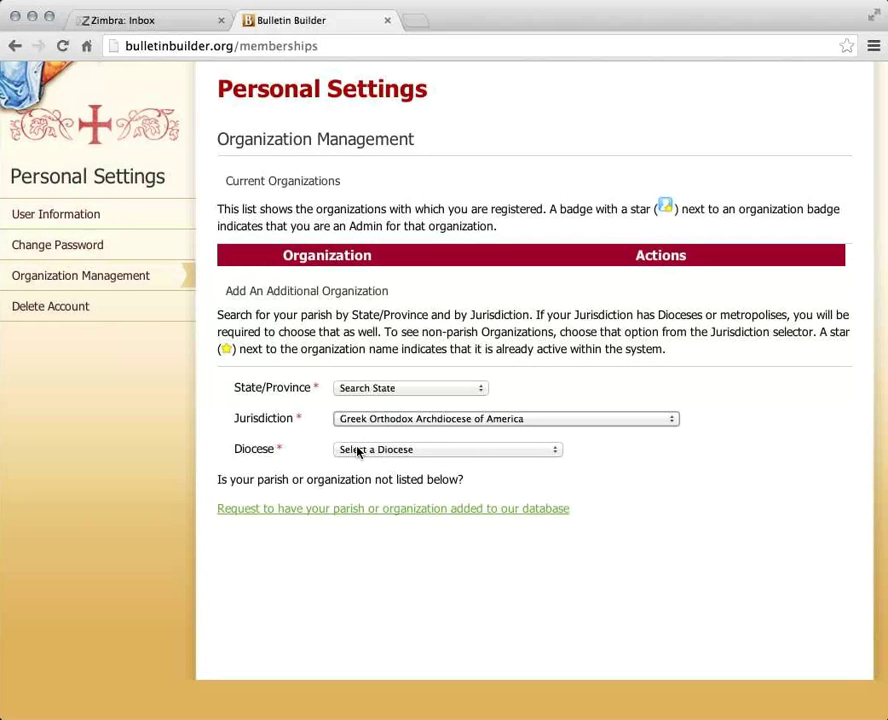
click(358, 452)
click(371, 487)
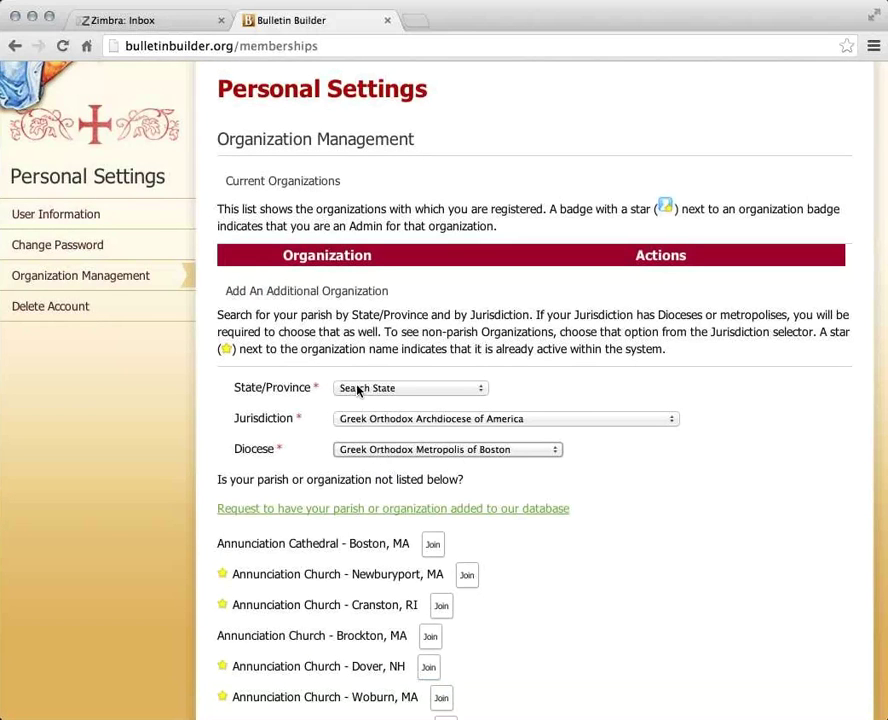
click(360, 397)
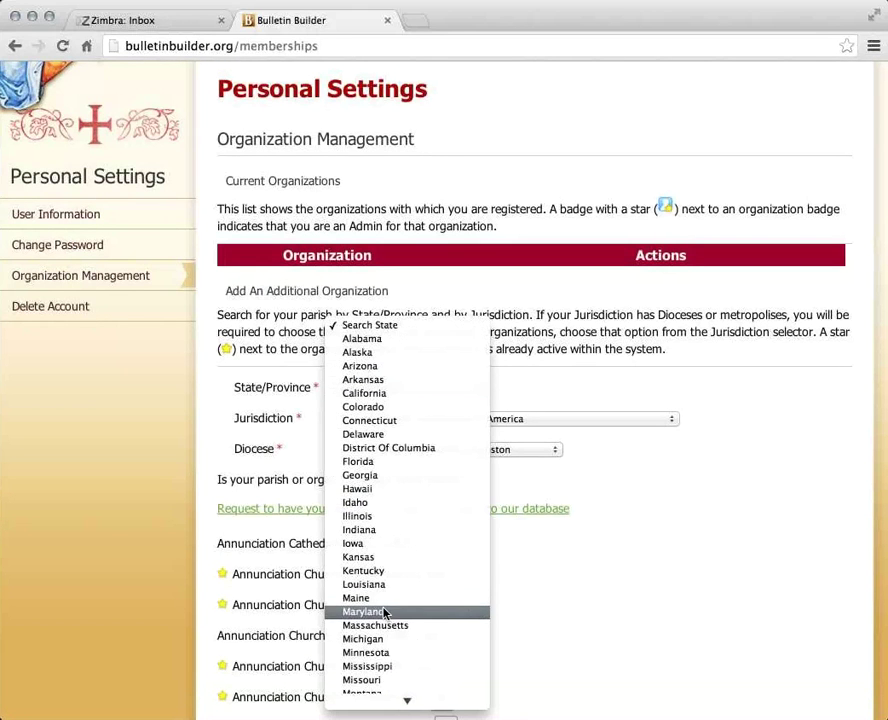
click(388, 626)
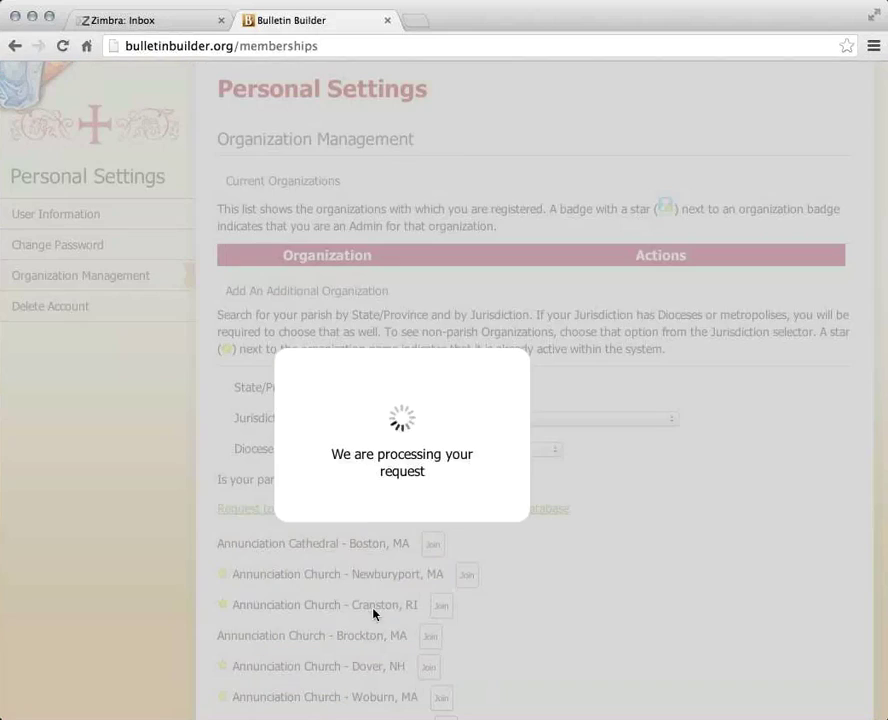
scroll(323, 555, down, 10)
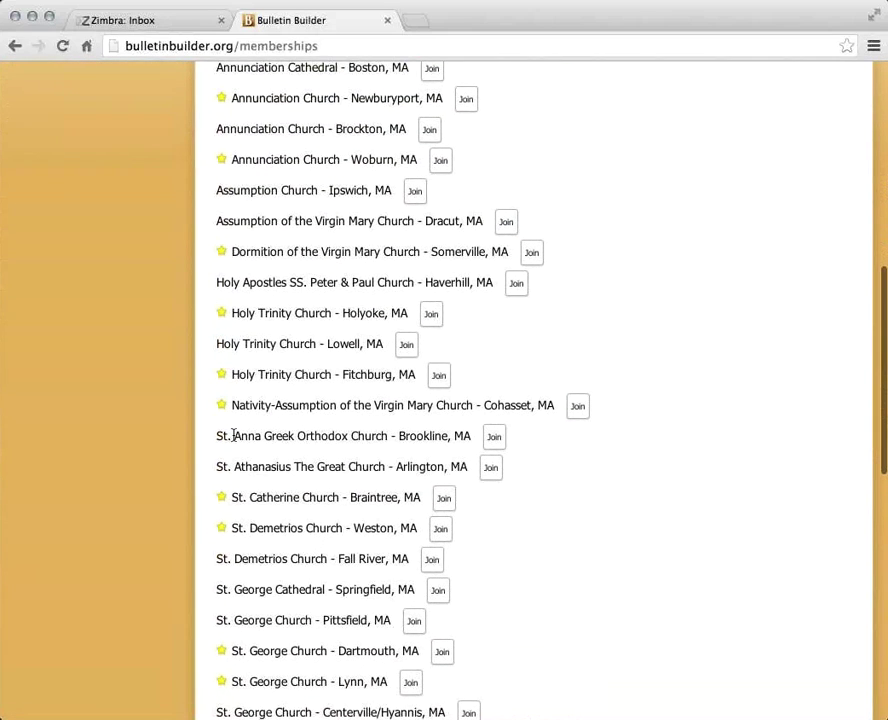
Point out the St. Anna Greek Orthodox Church - Brookline, MA entry and join it
click(233, 436)
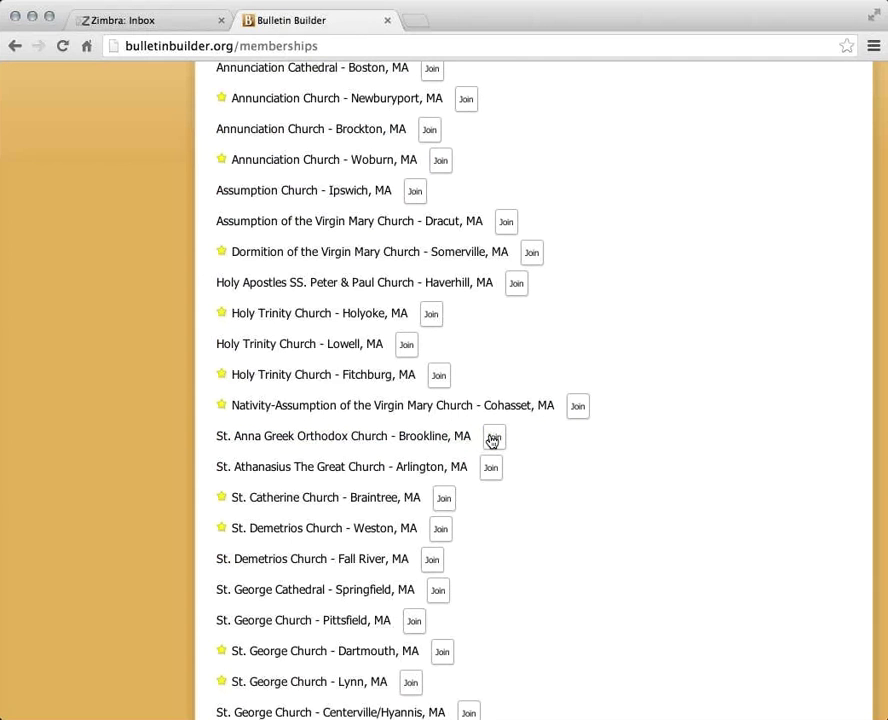
click(492, 439)
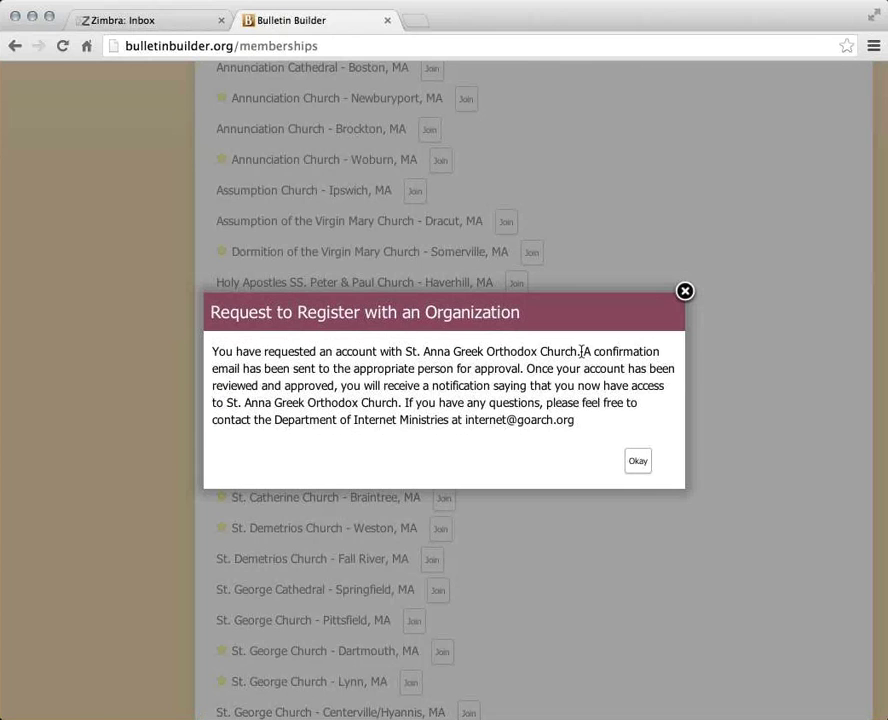
Highlight the confirmation text in the Request to Register dialog, then dismiss it with Okay
drag(582, 352, 541, 368)
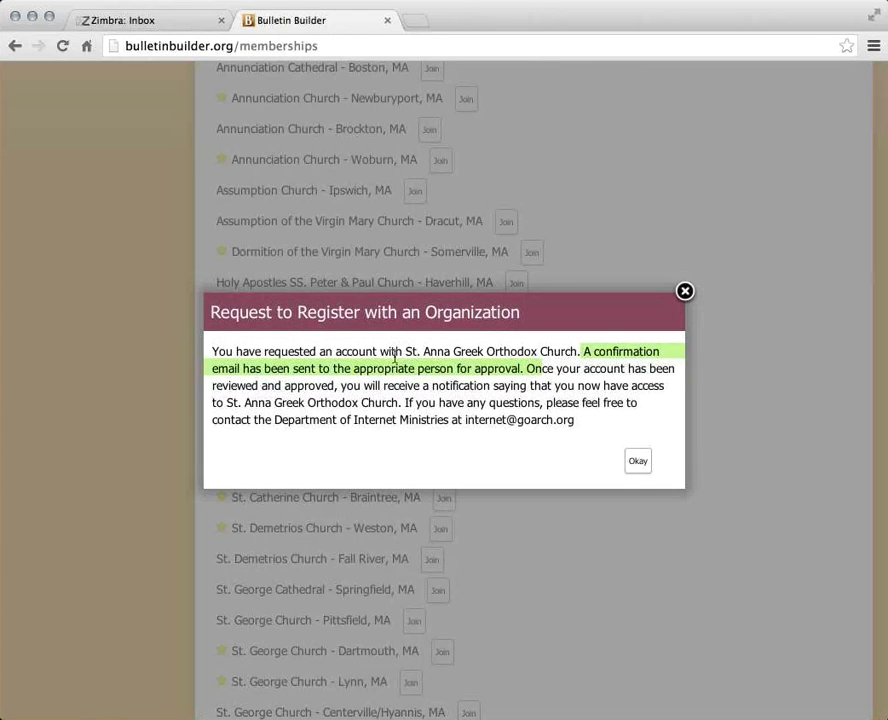
drag(362, 368, 466, 369)
click(464, 378)
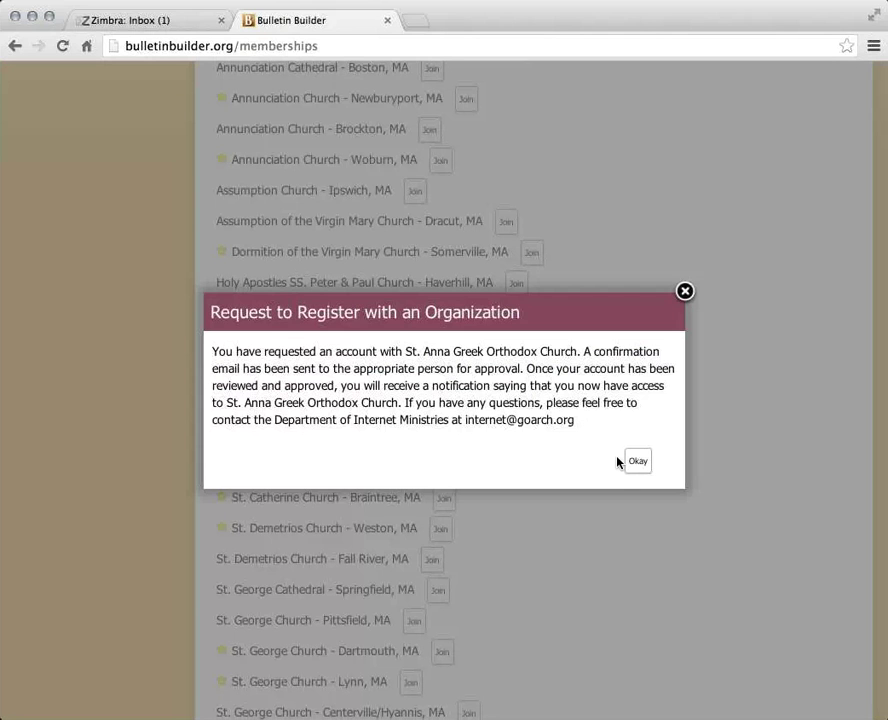
click(636, 462)
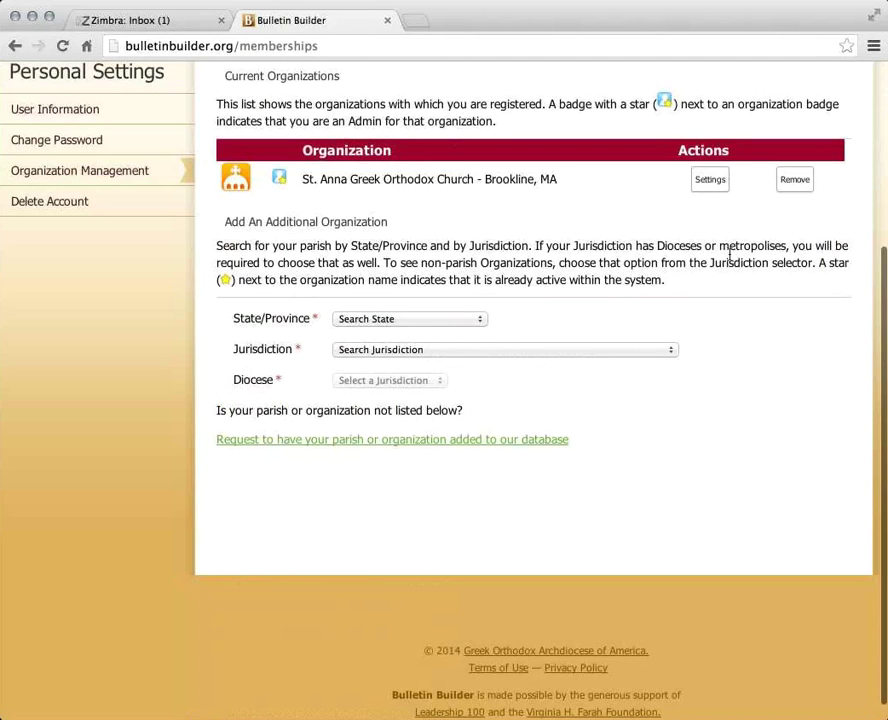
Highlight the star-marker explanation and choose Massachusetts as the state
drag(815, 270, 678, 281)
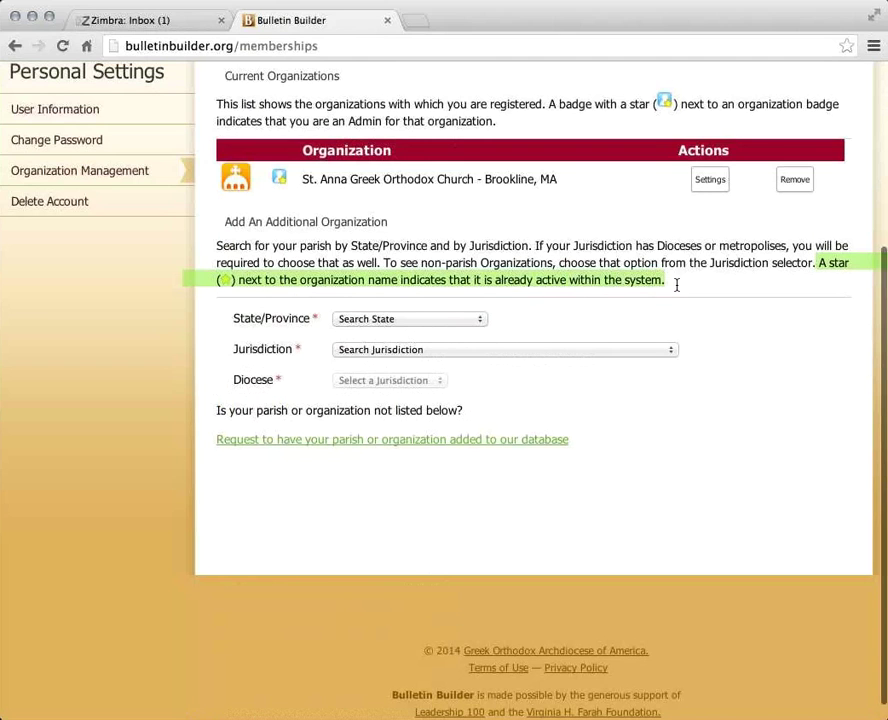
click(415, 320)
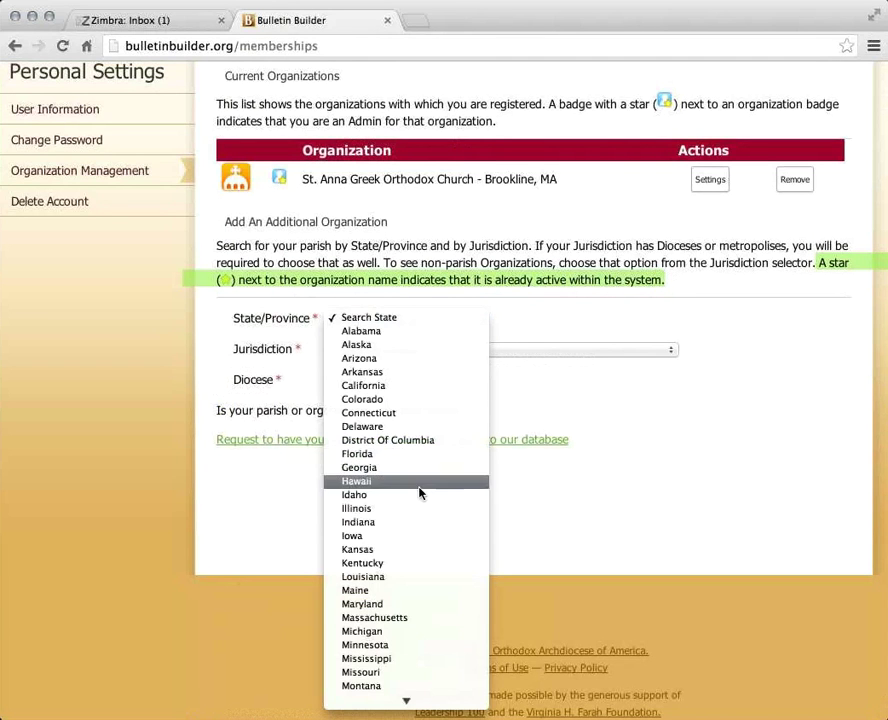
click(420, 618)
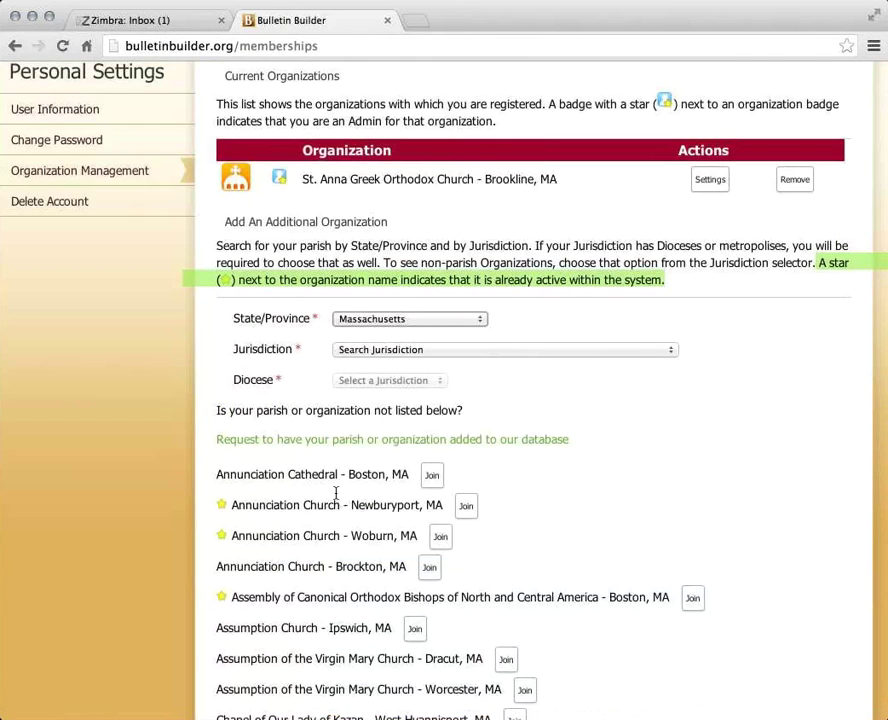
scroll(274, 332, down, 8)
scroll(274, 332, up, 2)
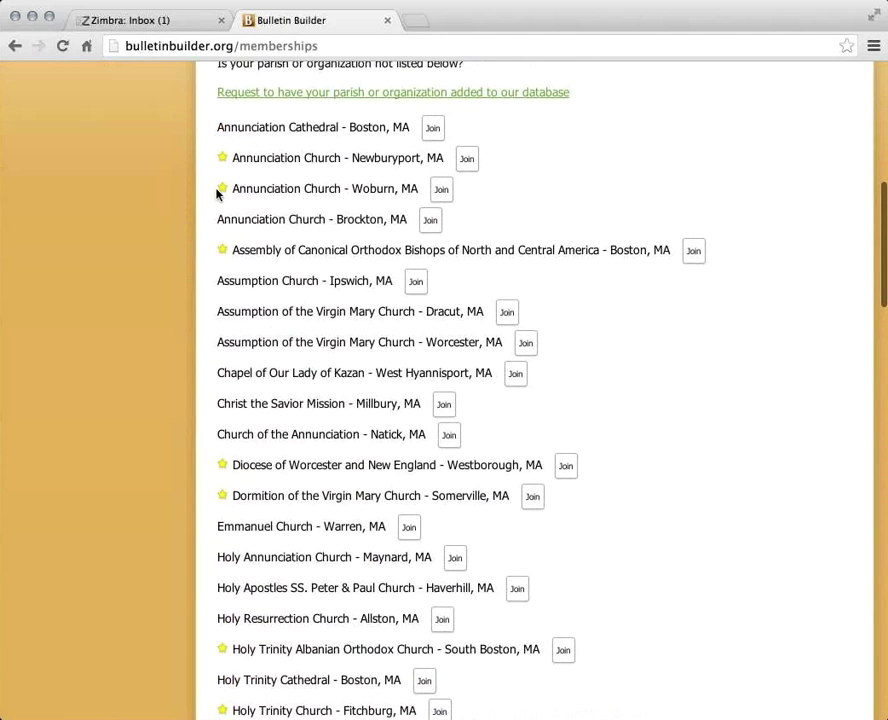
Highlight the Annunciation Newburyport, Annunciation Woburn and Assembly of Canonical Orthodox Bishops rows
triple_click(238, 157)
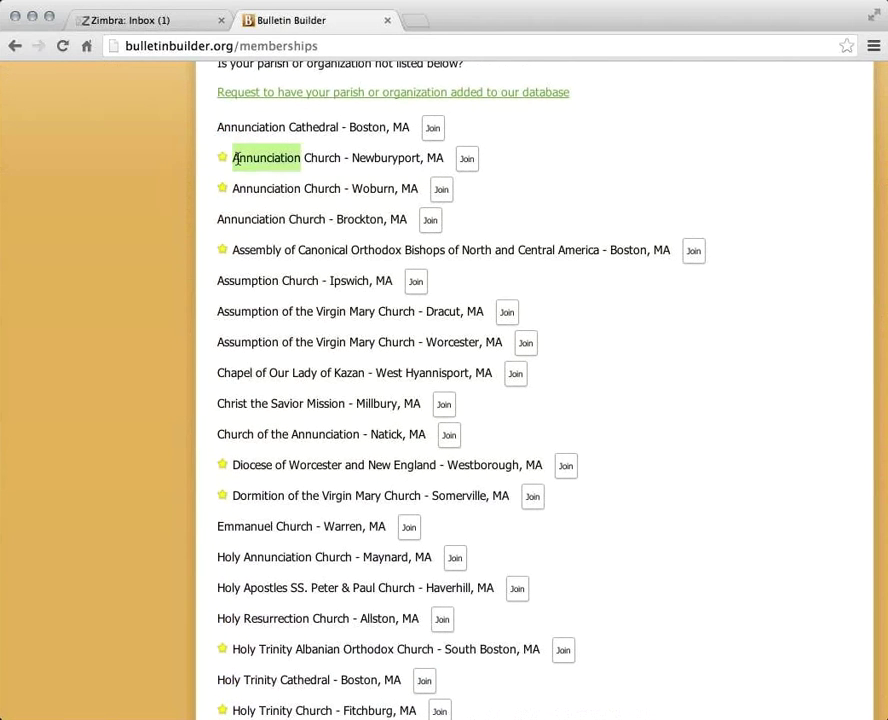
triple_click(250, 188)
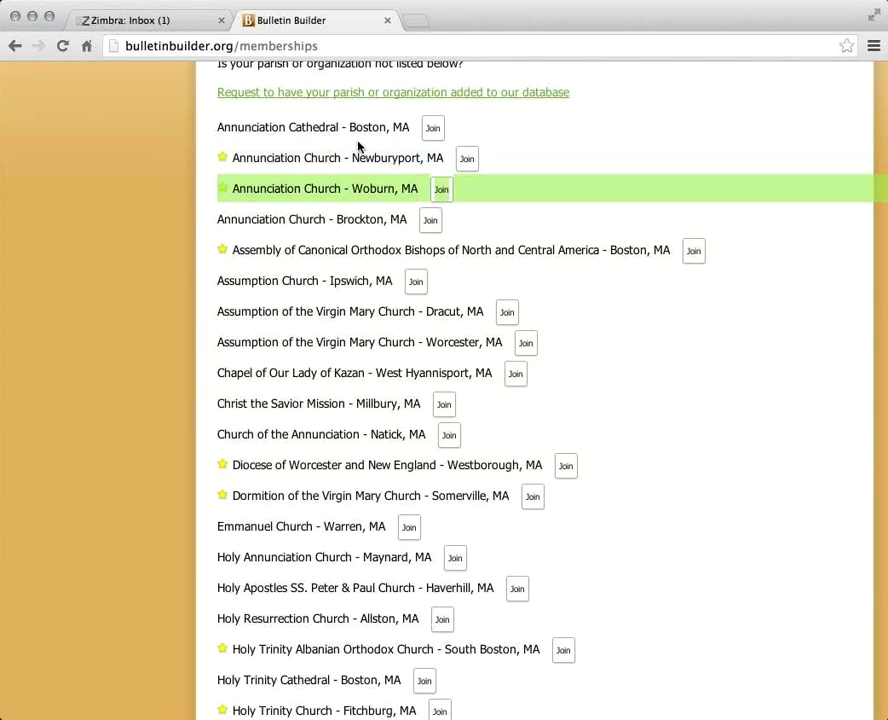
triple_click(355, 252)
click(355, 252)
scroll(300, 250, up, 3)
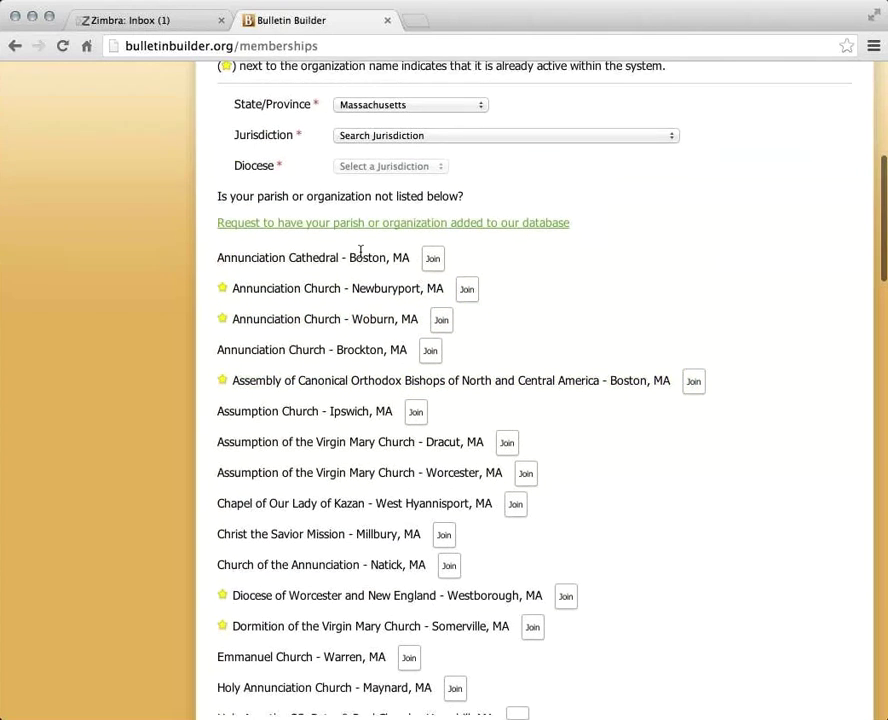
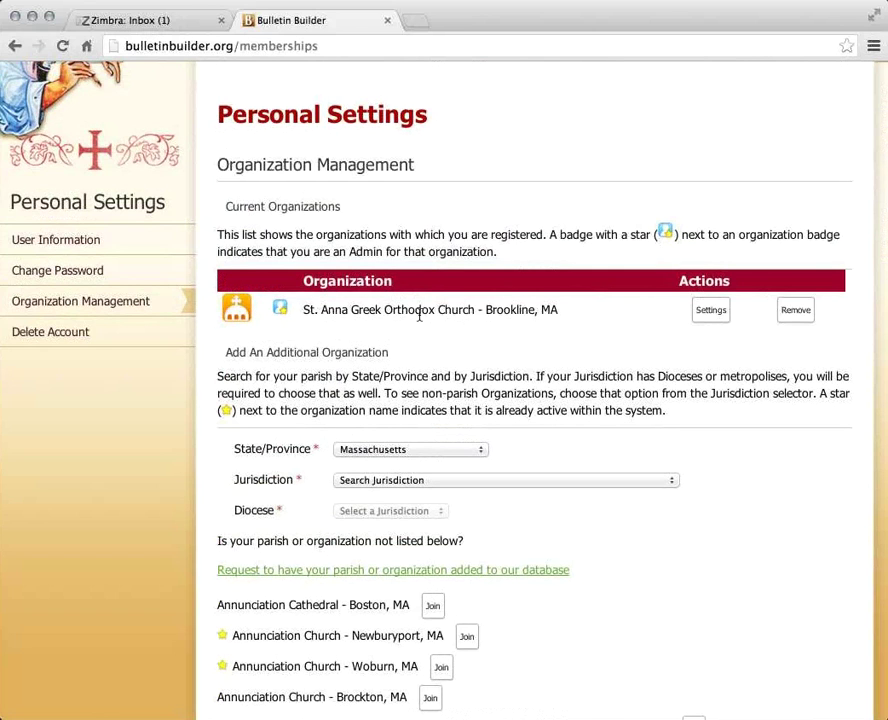
Log out and sign back in with the browser's saved e-mail and password
scroll(432, 320, up, 1)
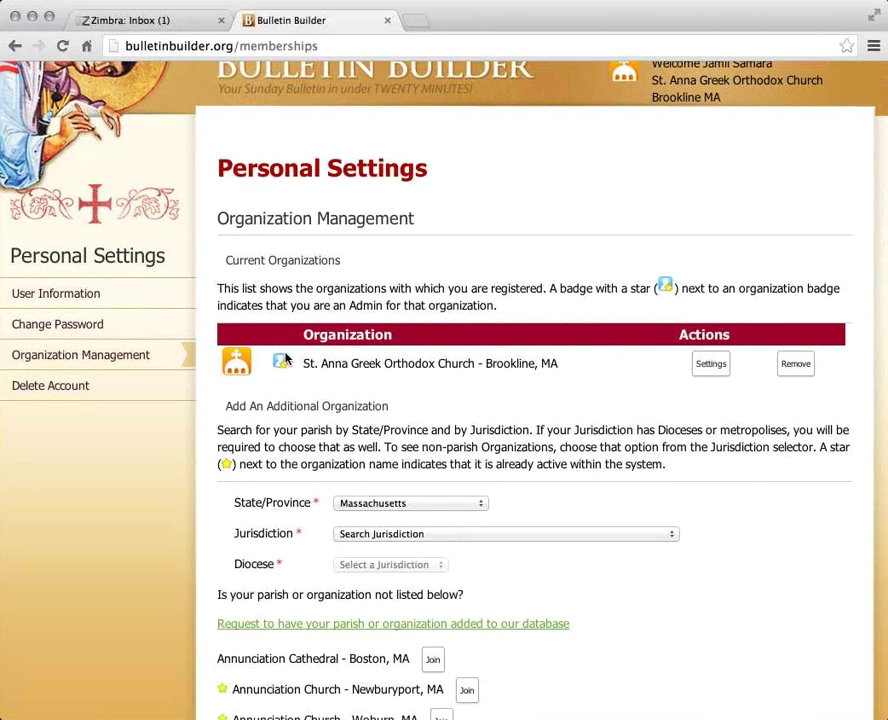
scroll(286, 360, up, 1)
scroll(286, 360, up, 2)
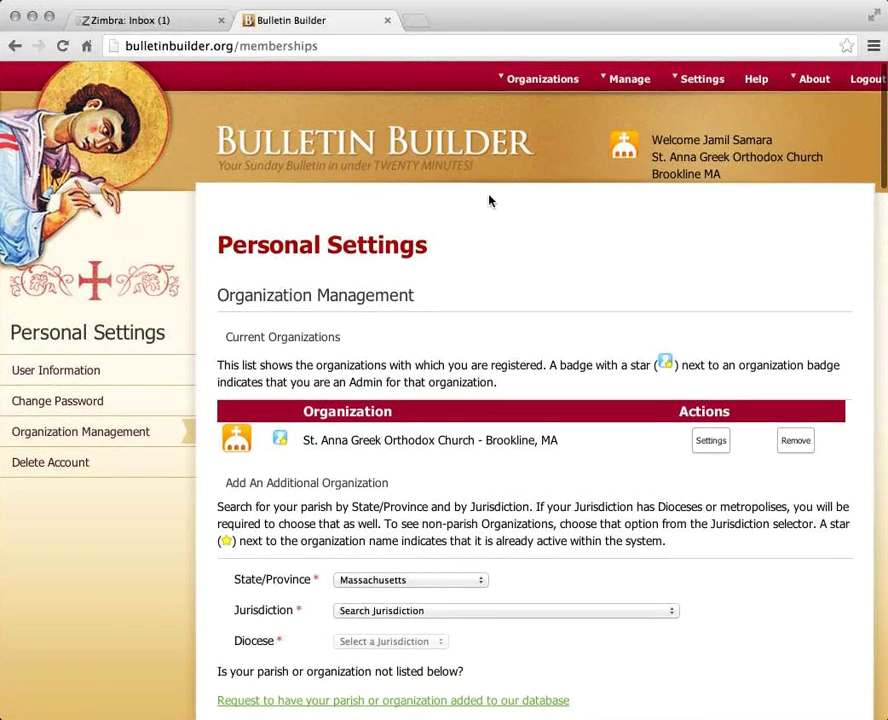
click(858, 80)
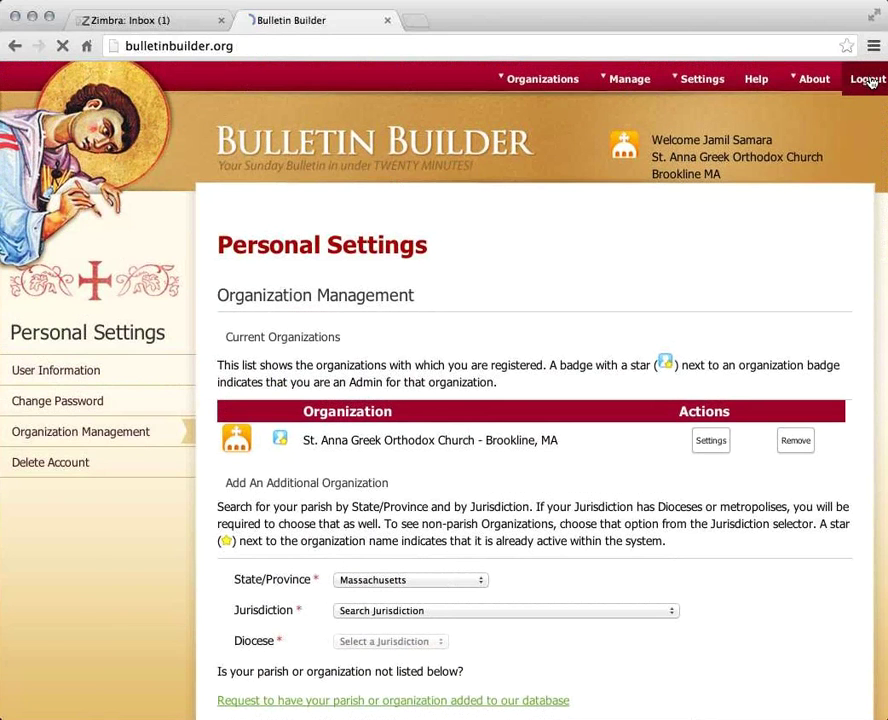
double_click(138, 525)
key(Down)
key(Return)
click(404, 513)
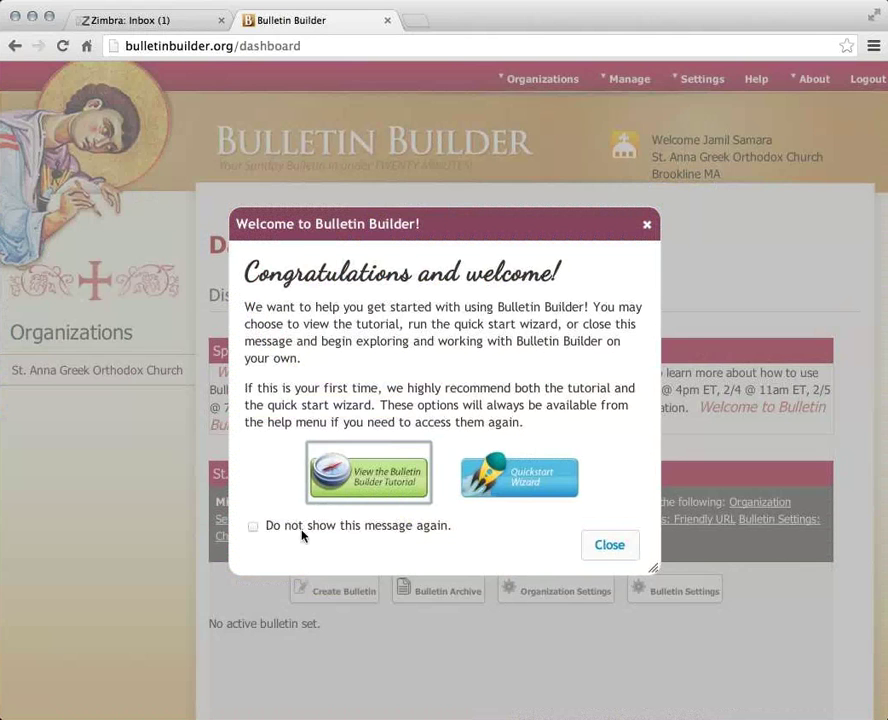
click(378, 488)
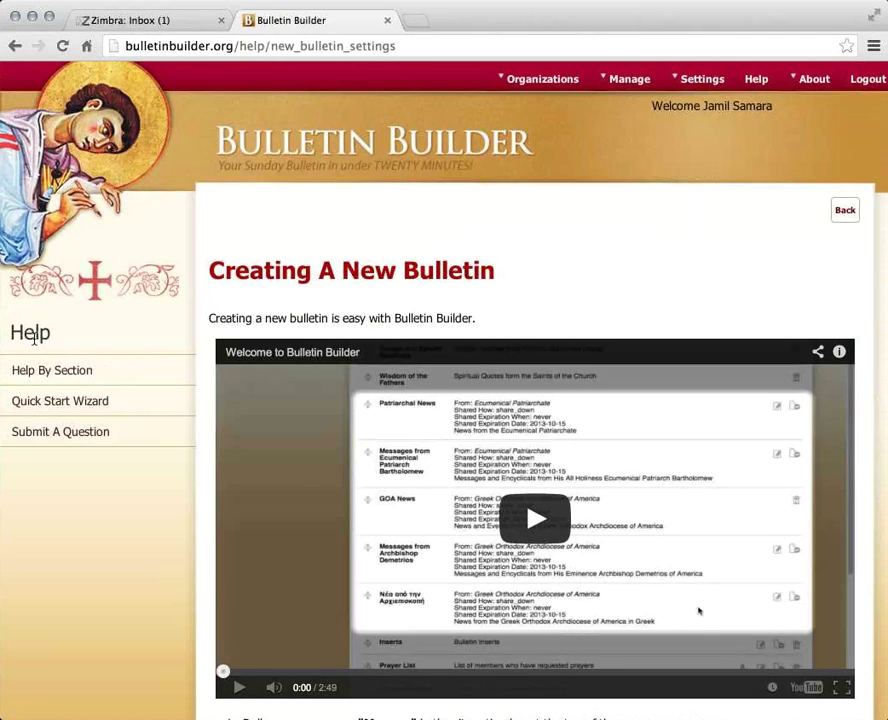
double_click(35, 336)
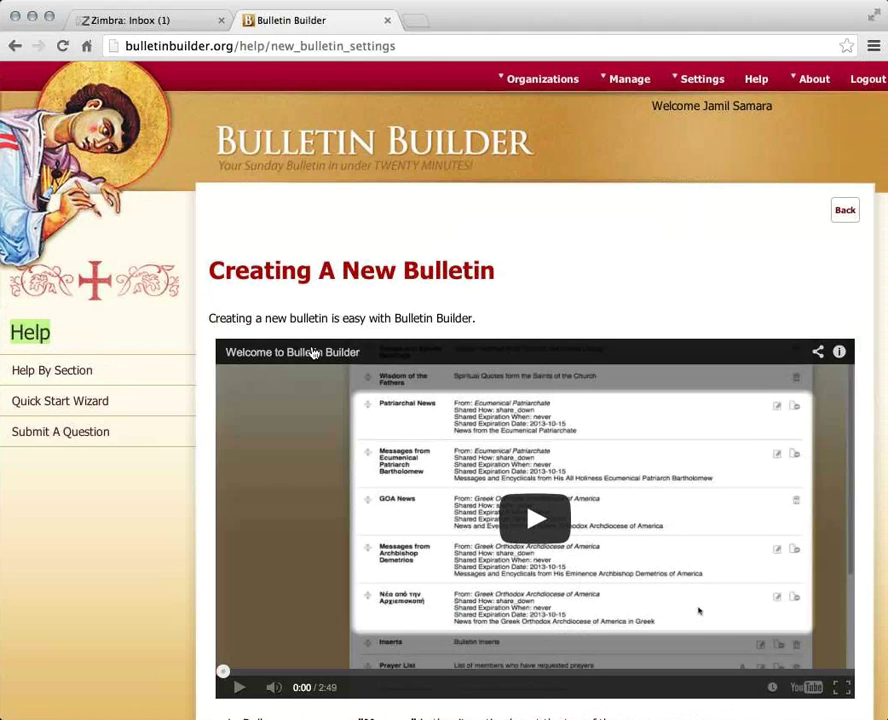
scroll(314, 356, down, 5)
scroll(355, 392, down, 1)
scroll(371, 379, up, 5)
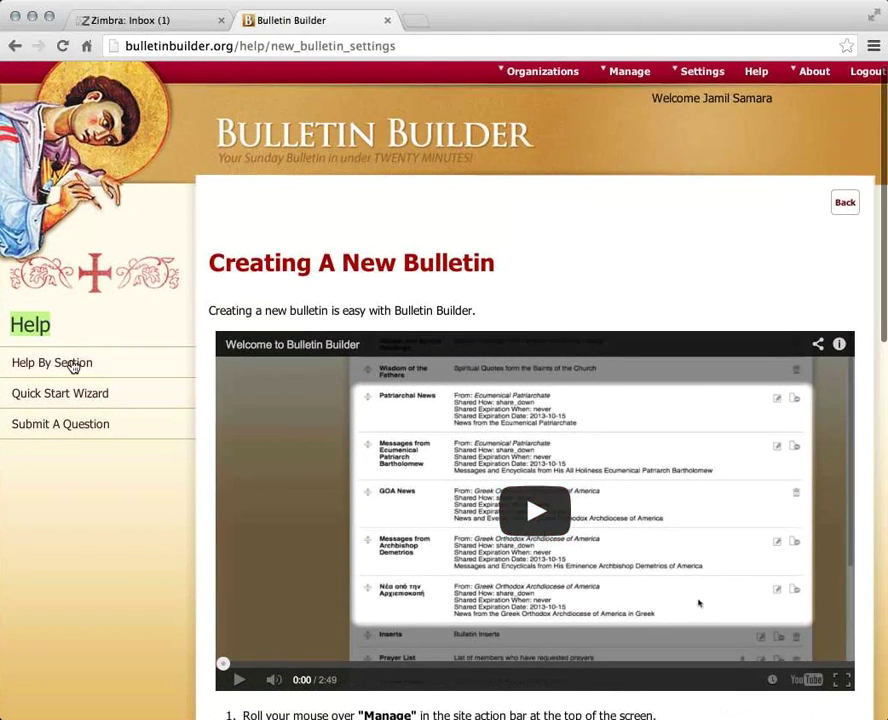
click(72, 366)
scroll(264, 383, down, 1)
scroll(262, 370, down, 1)
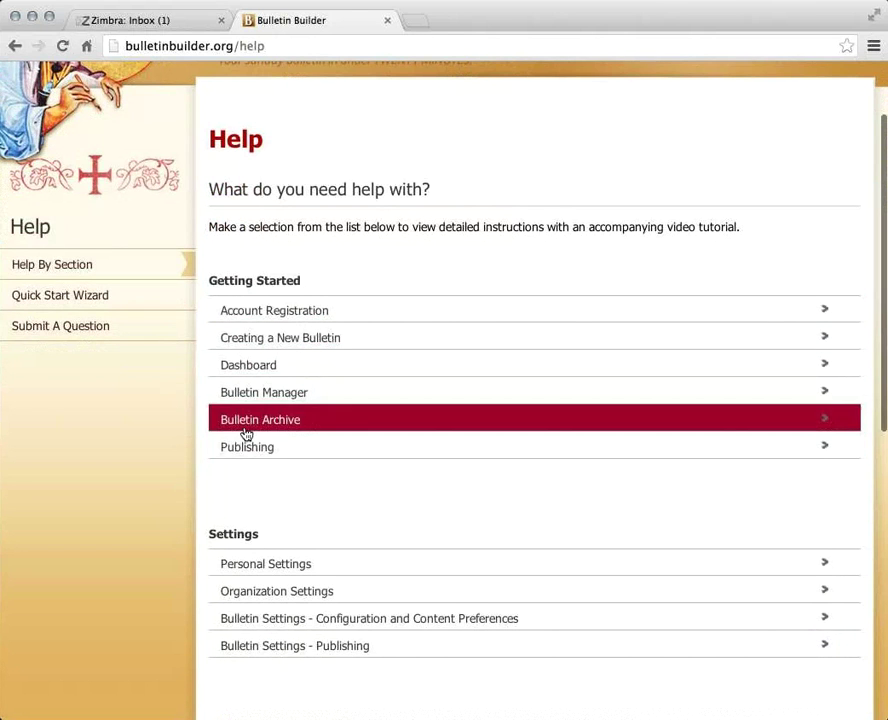
scroll(245, 432, down, 5)
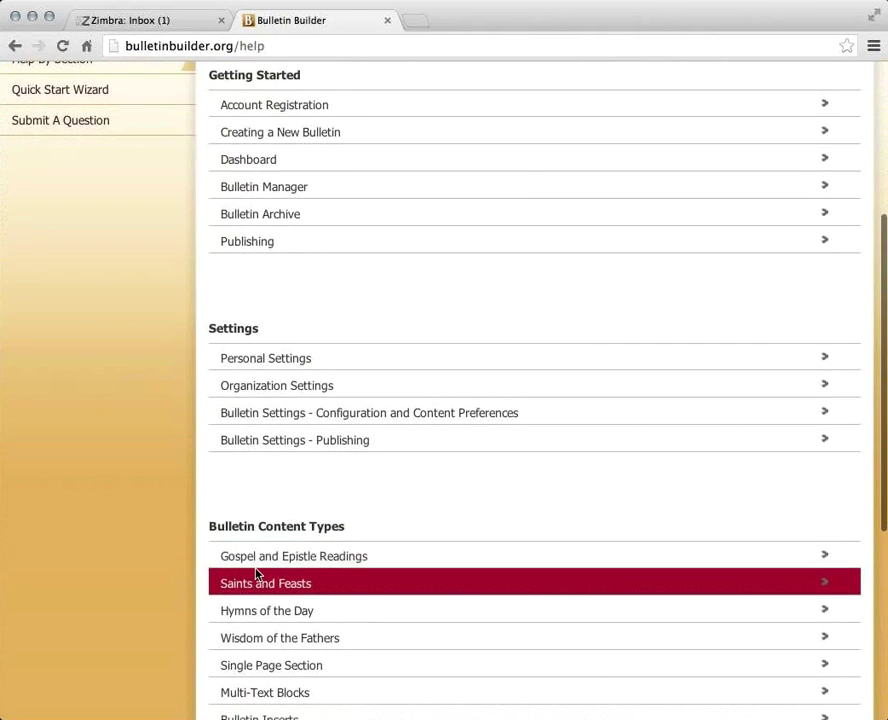
scroll(248, 220, up, 3)
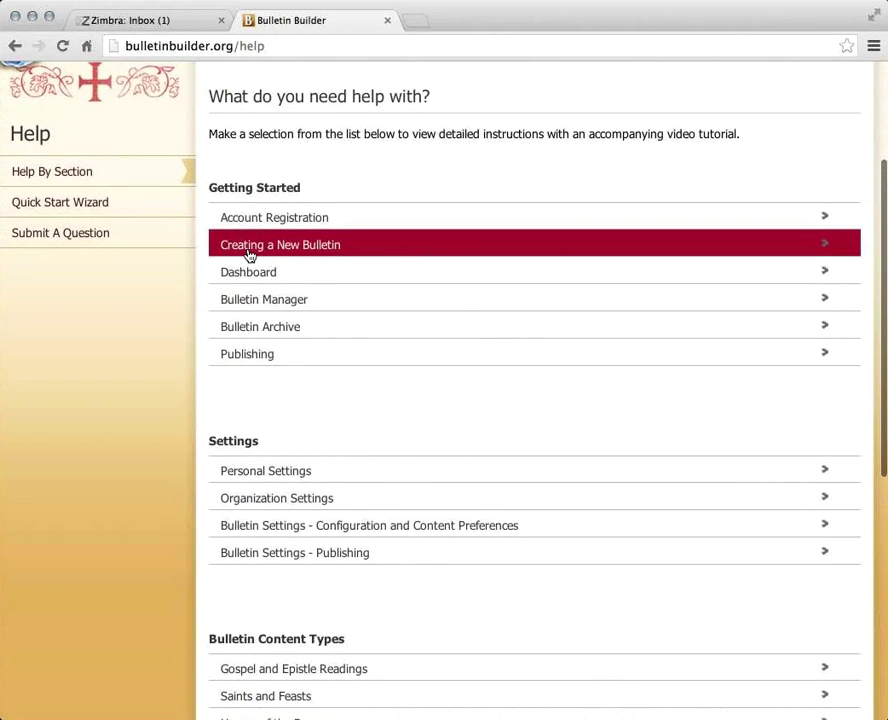
click(249, 255)
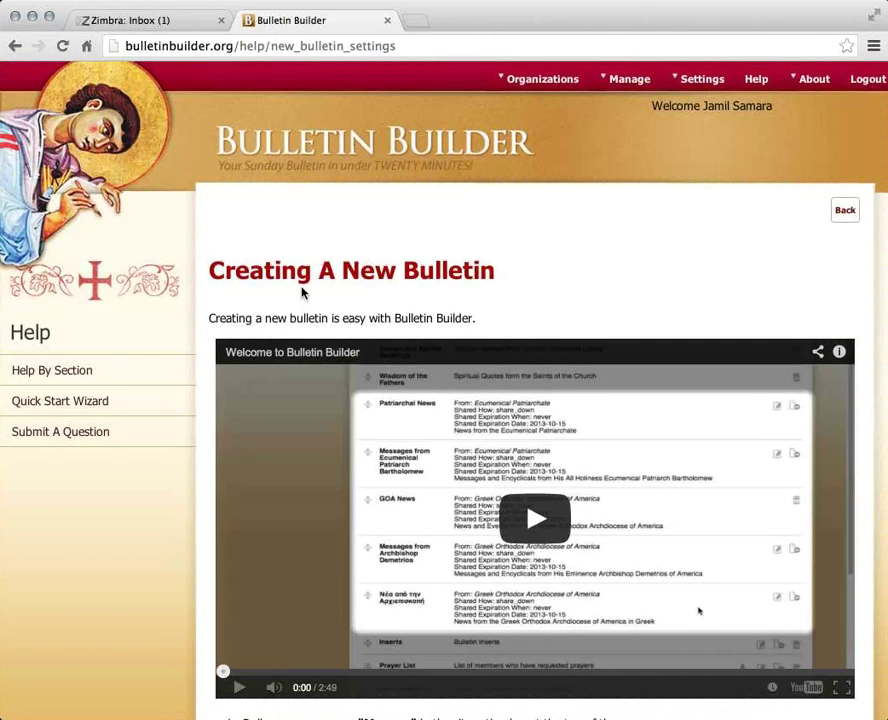
scroll(303, 293, down, 1)
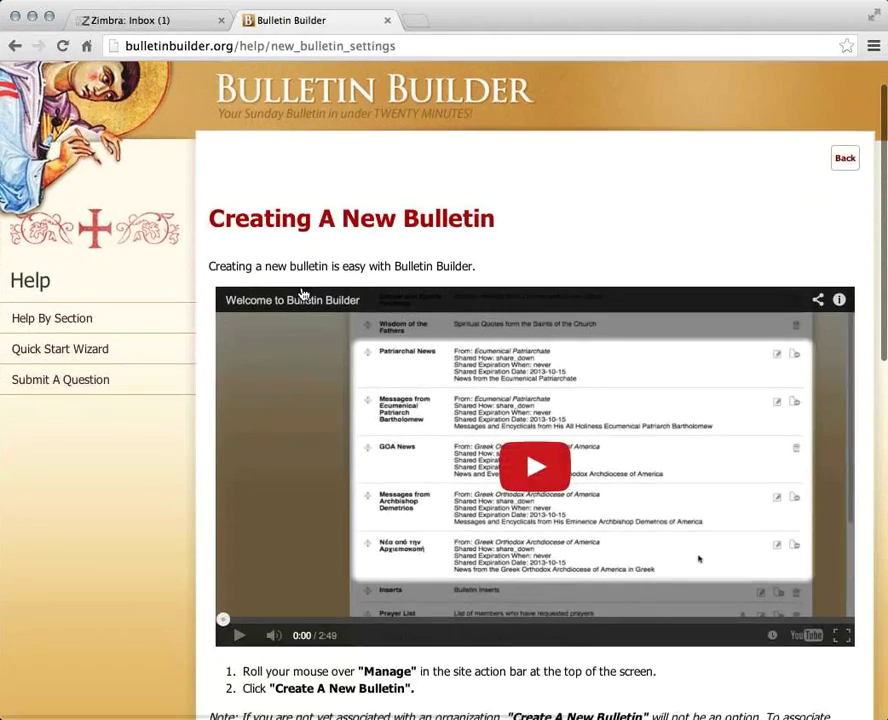
scroll(288, 284, up, 1)
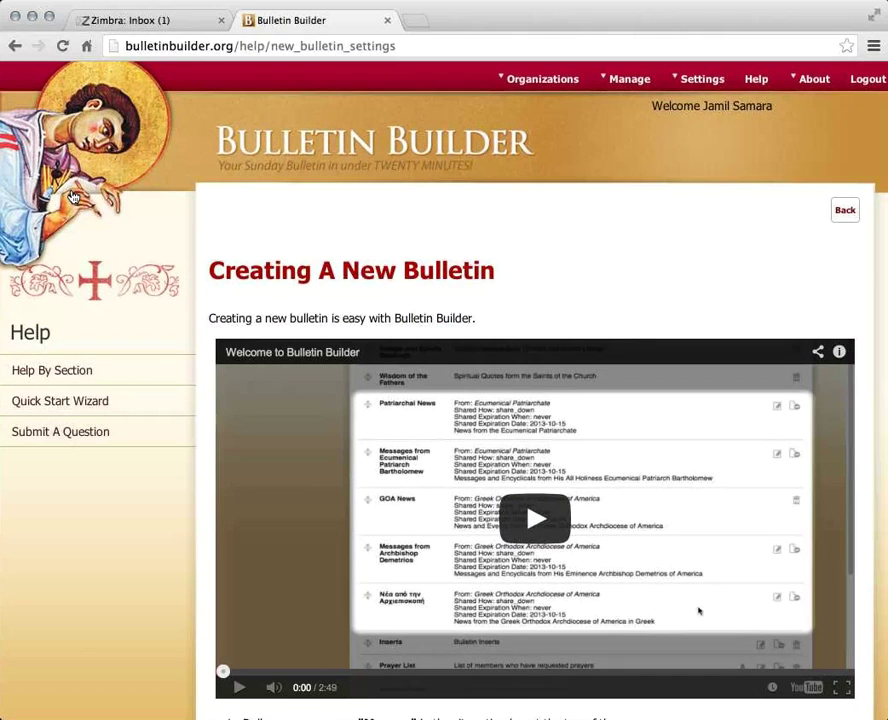
click(72, 197)
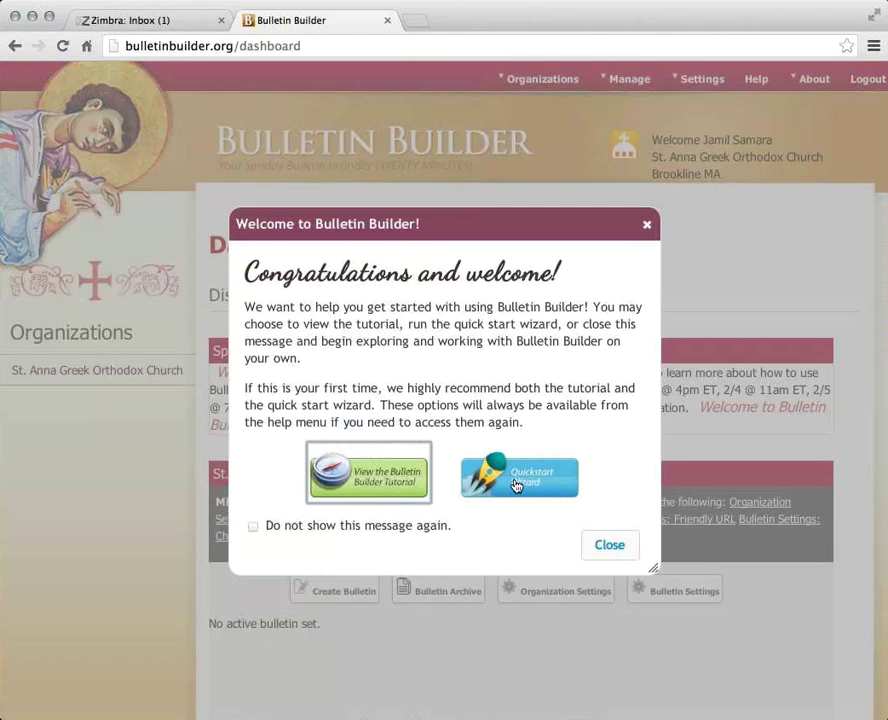
Launch the Quickstart Wizard and review its setup steps from User Information to Finish
click(516, 485)
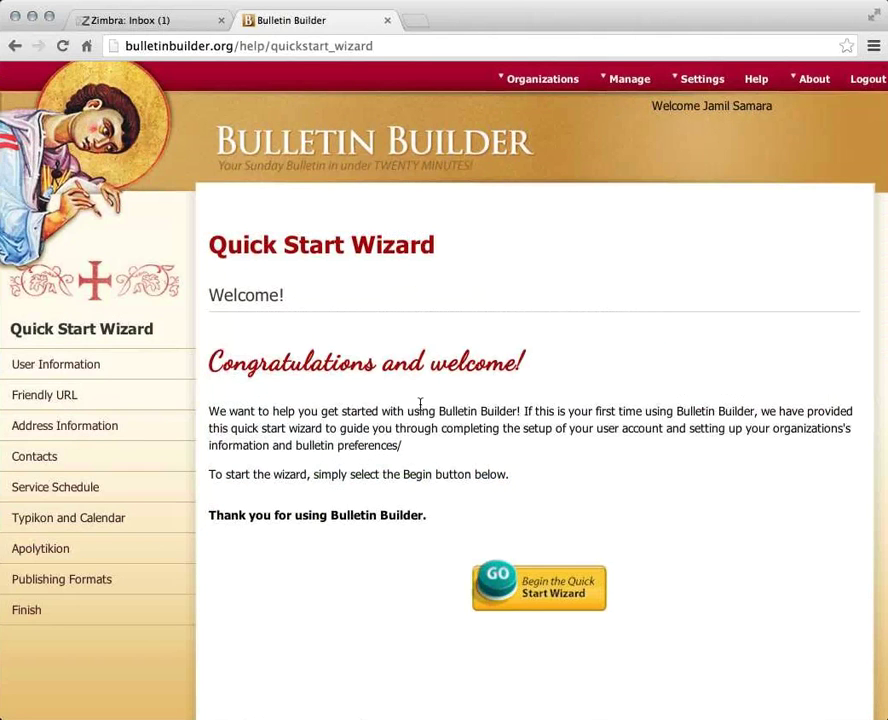
scroll(420, 404, down, 2)
scroll(420, 404, down, 1)
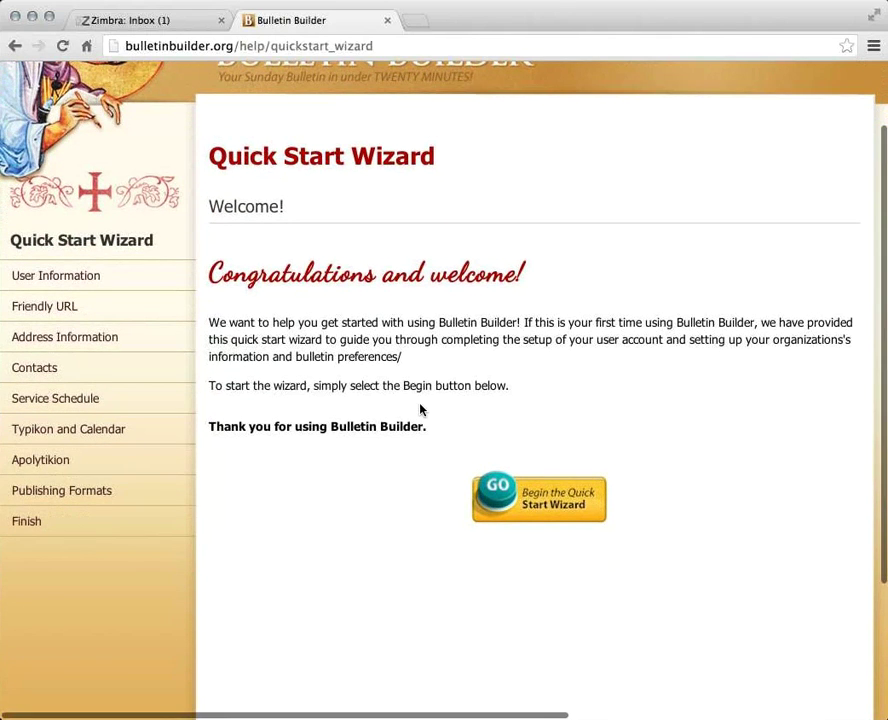
scroll(365, 355, down, 2)
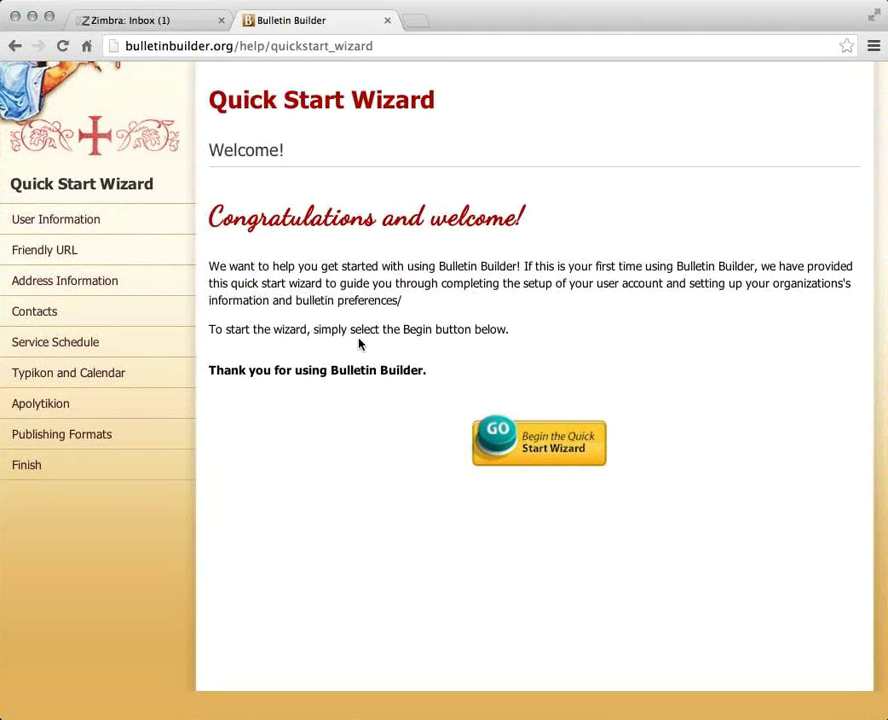
Choose Avatar_Bach_Picture.jpg as the avatar and save the User Information page
click(527, 452)
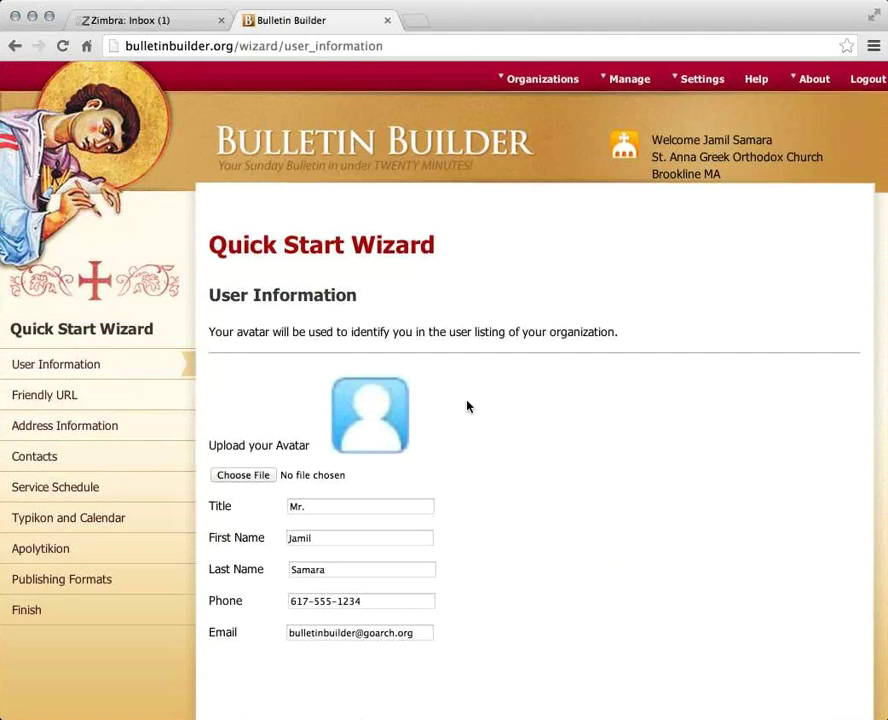
scroll(467, 406, down, 1)
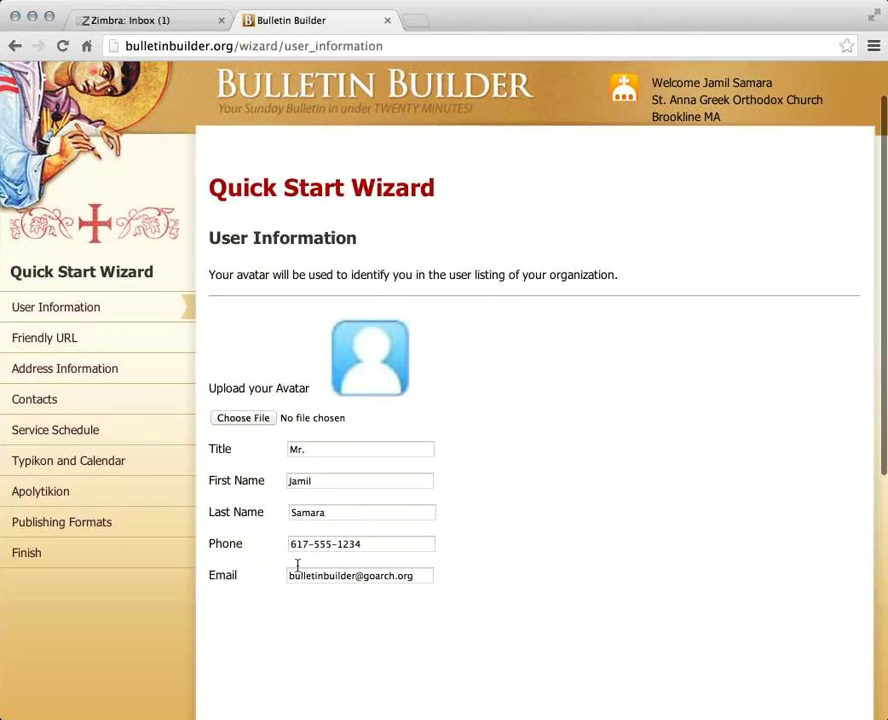
click(240, 422)
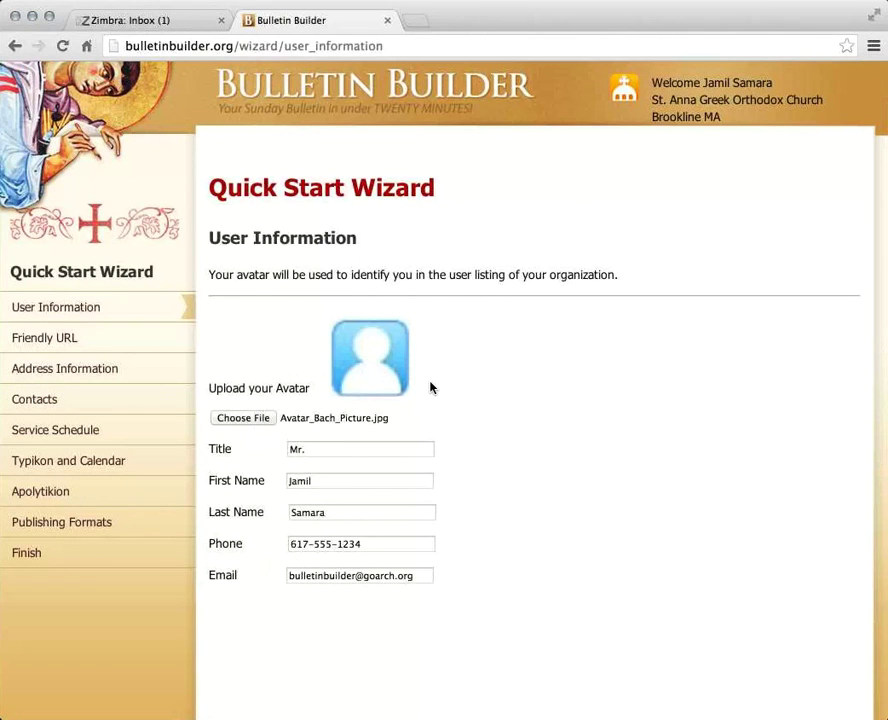
scroll(431, 387, down, 6)
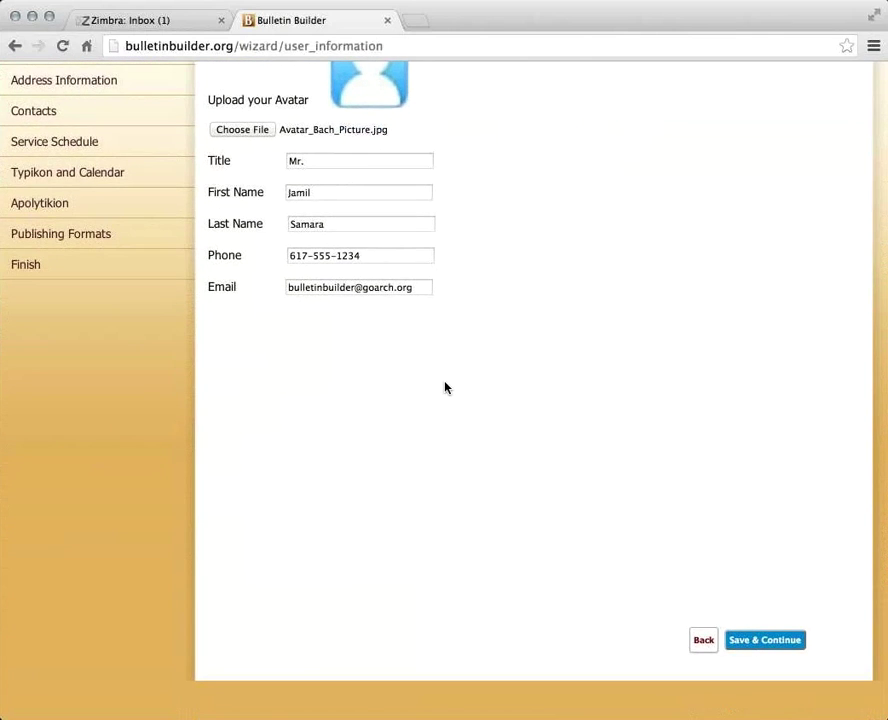
scroll(445, 388, up, 2)
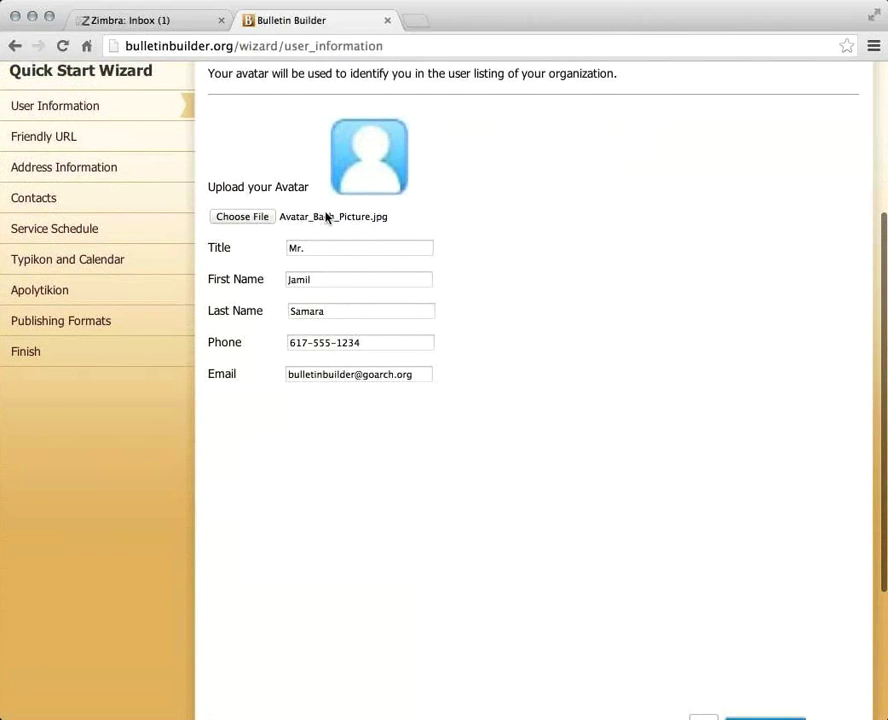
scroll(605, 458, down, 4)
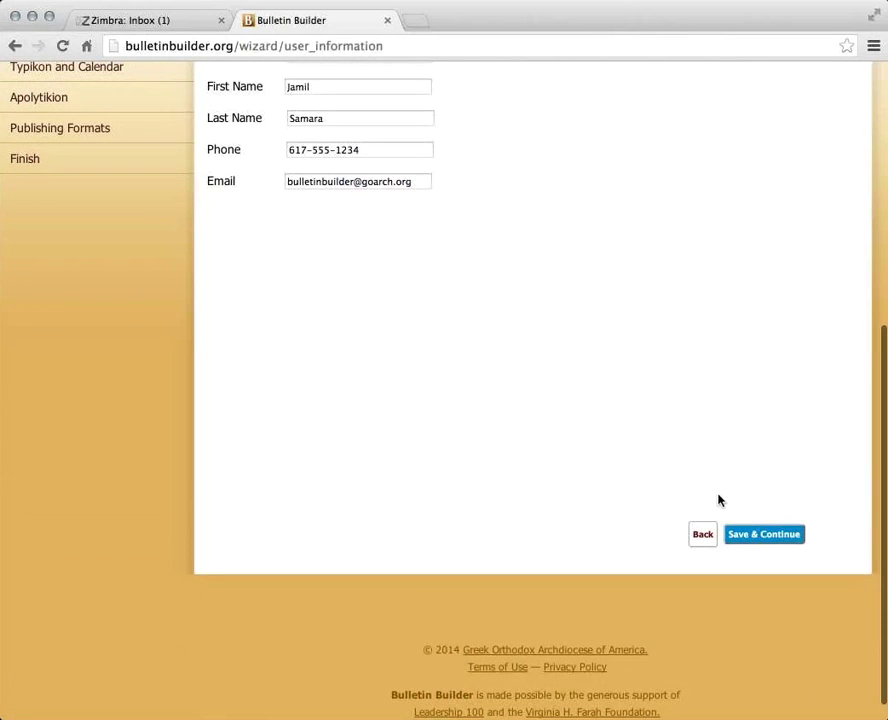
click(759, 538)
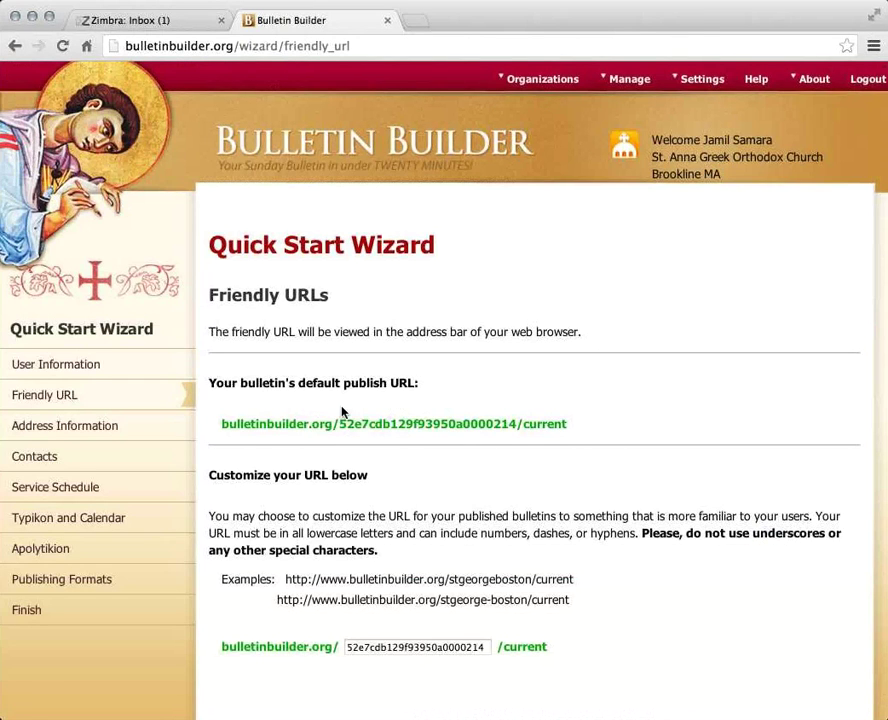
Replace the custom friendly URL with 'stannabrookline' and save it
scroll(341, 412, down, 1)
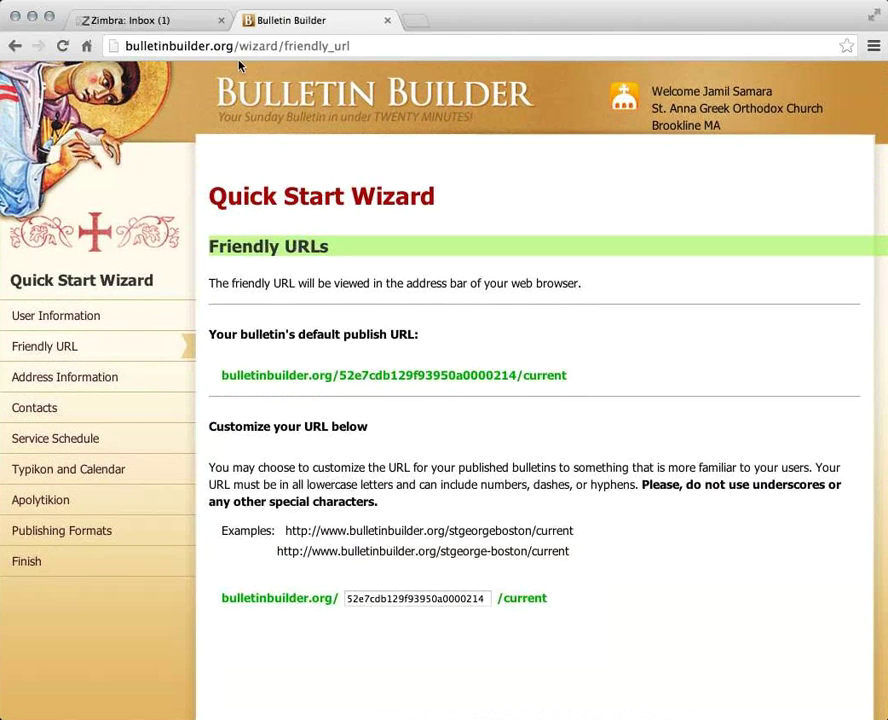
double_click(366, 376)
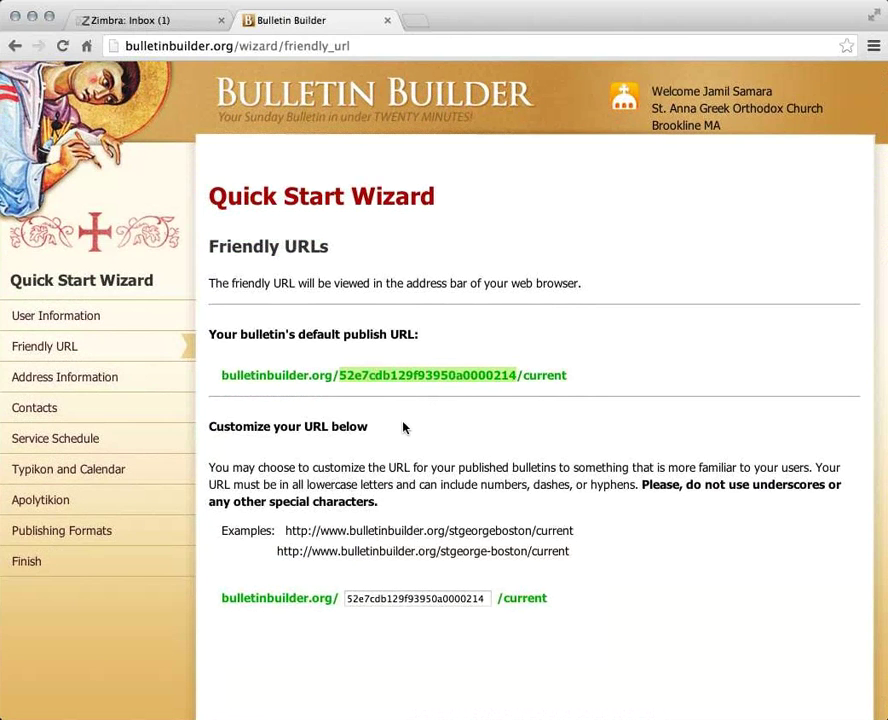
scroll(368, 385, down, 1)
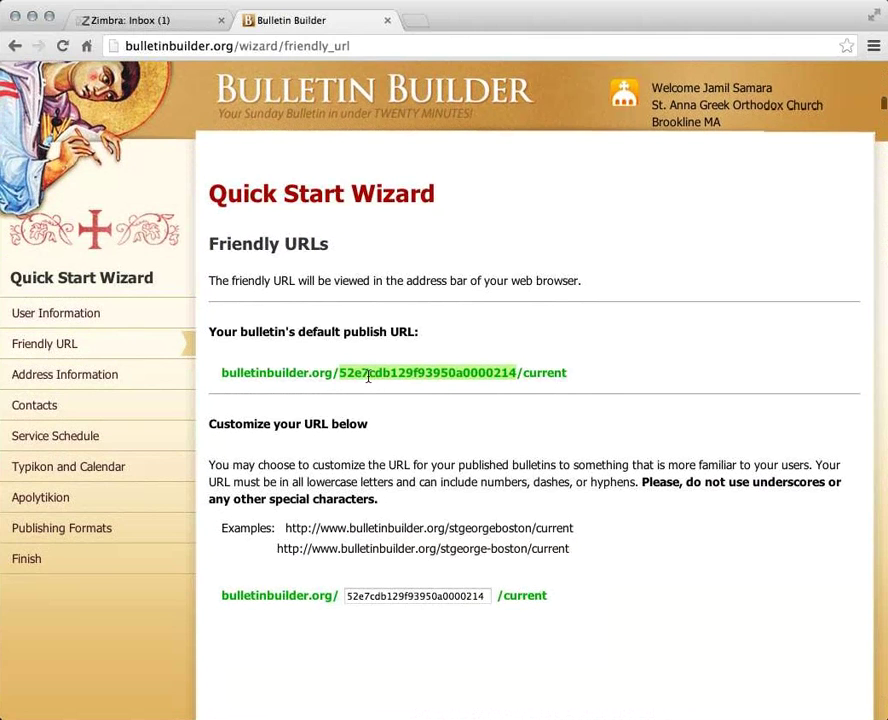
scroll(368, 376, down, 1)
click(406, 575)
double_click(408, 576)
text(stanna)
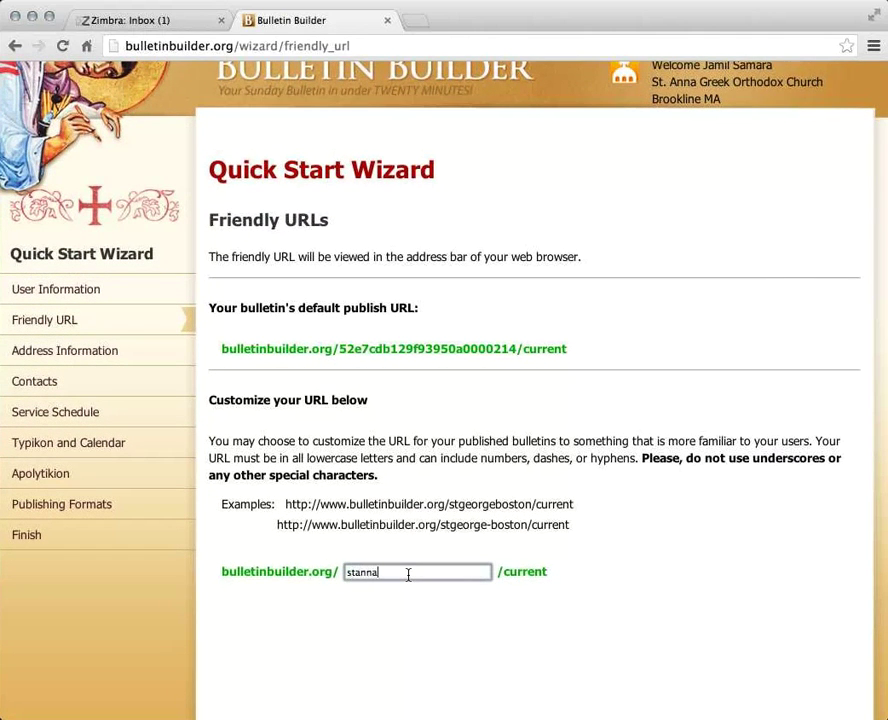
text(brookline)
click(273, 573)
drag(273, 573, 362, 577)
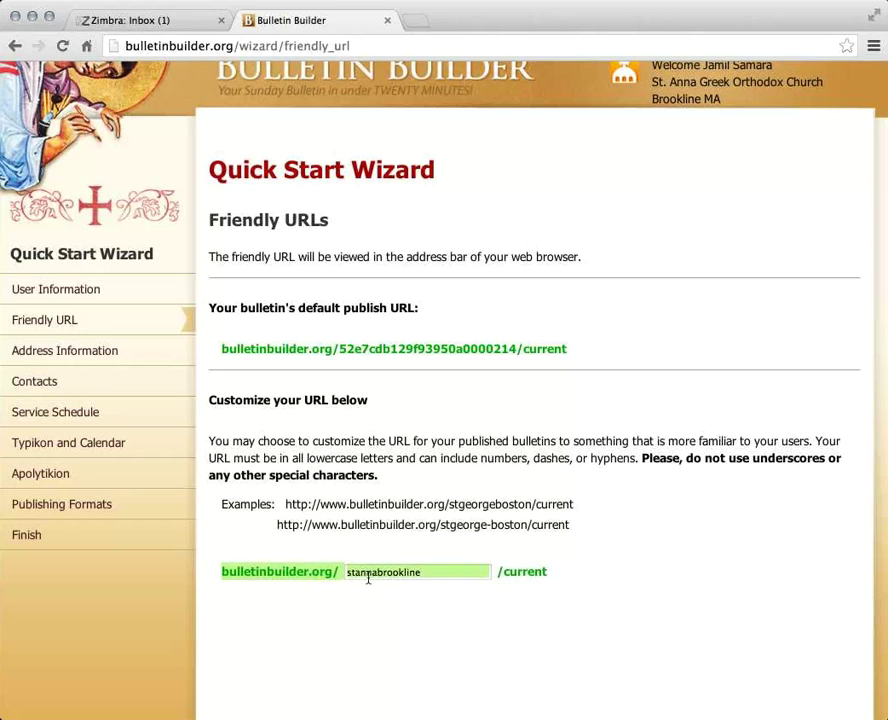
click(502, 618)
scroll(502, 618, down, 3)
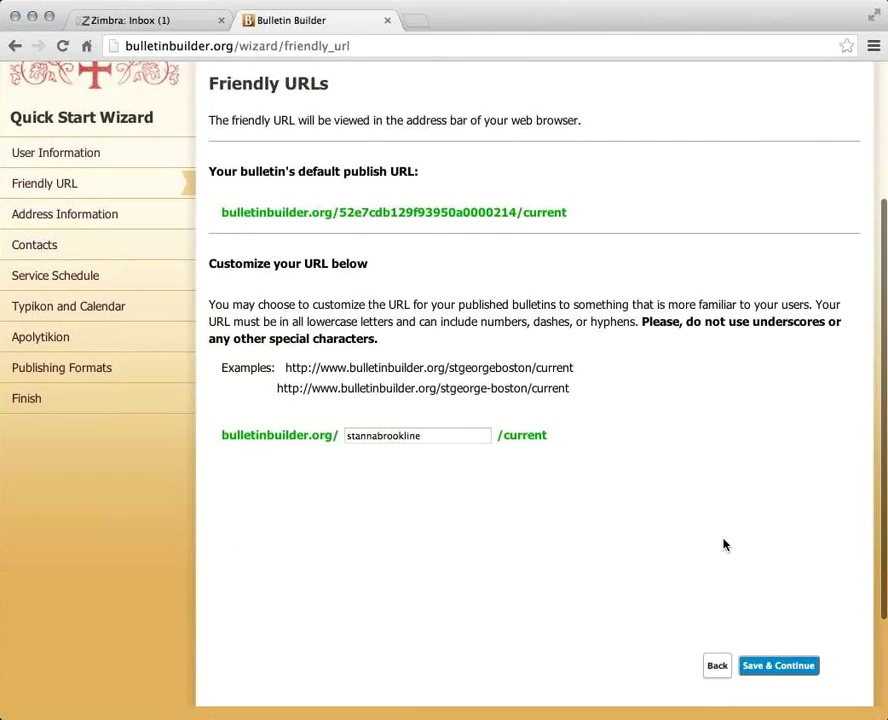
click(772, 666)
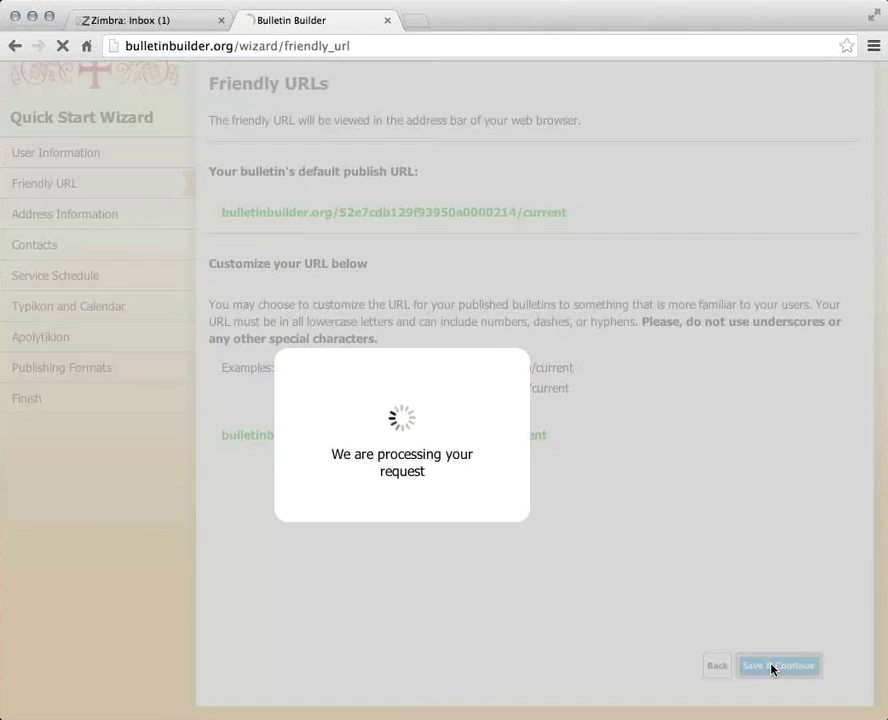
Review the parish Address Information form and save it to reach Contacts
scroll(478, 447, down, 2)
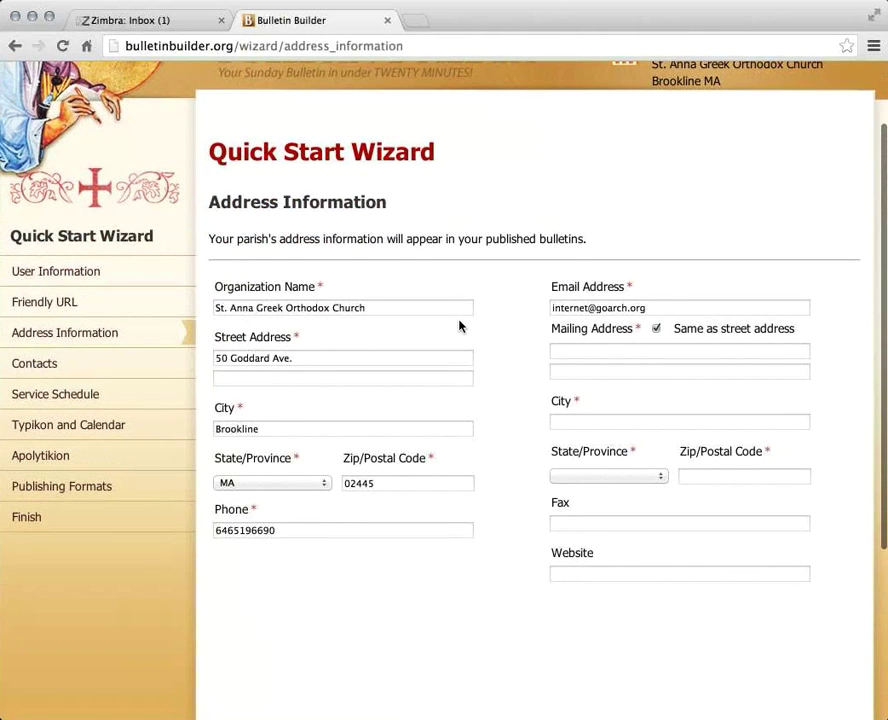
scroll(503, 349, down, 1)
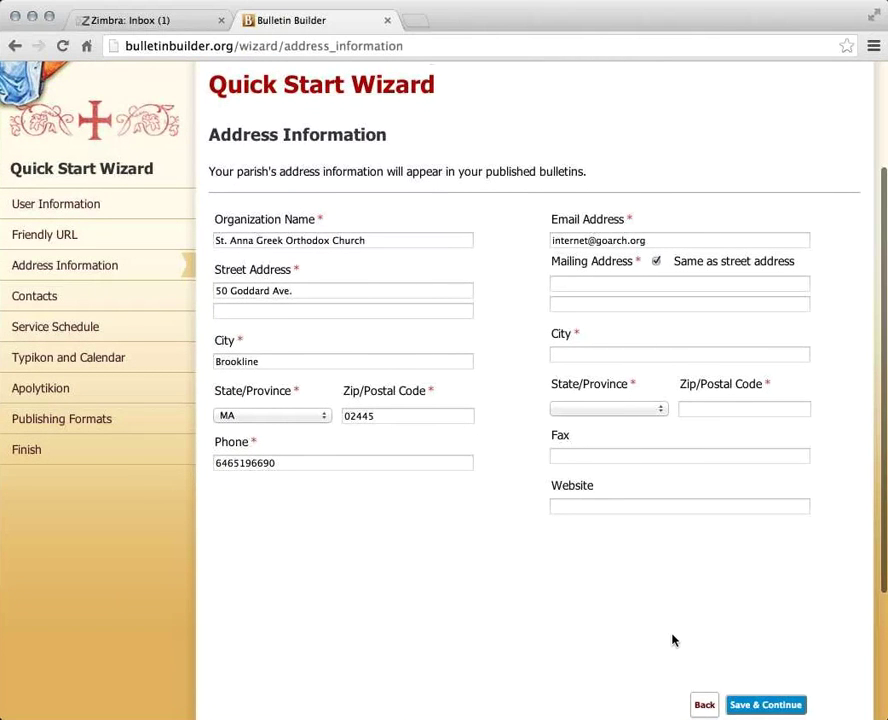
scroll(695, 635, down, 1)
click(757, 662)
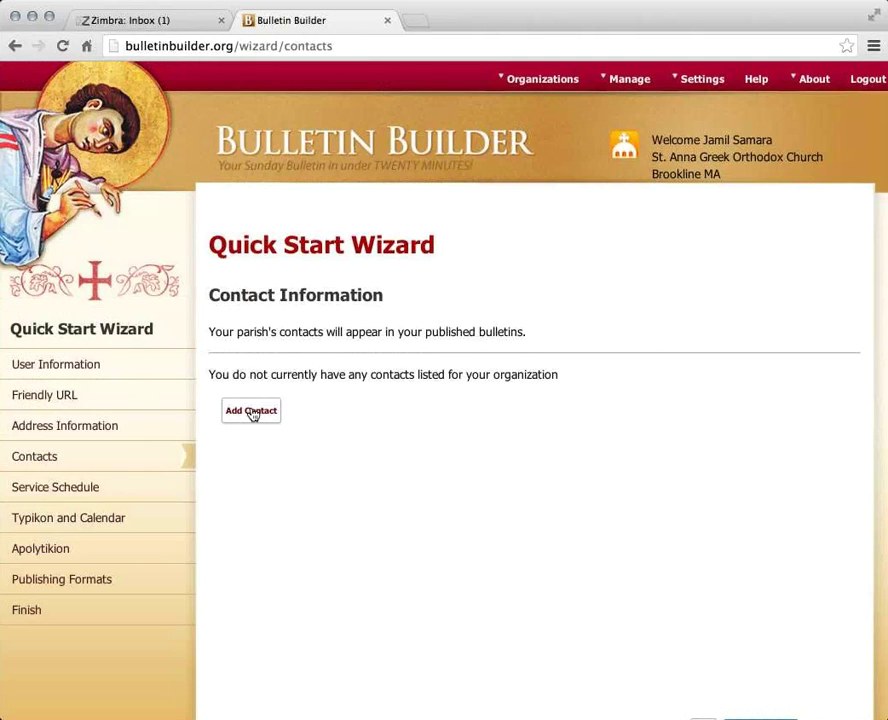
Add a 'Presiding Priest' contact with the priest's full name
click(251, 412)
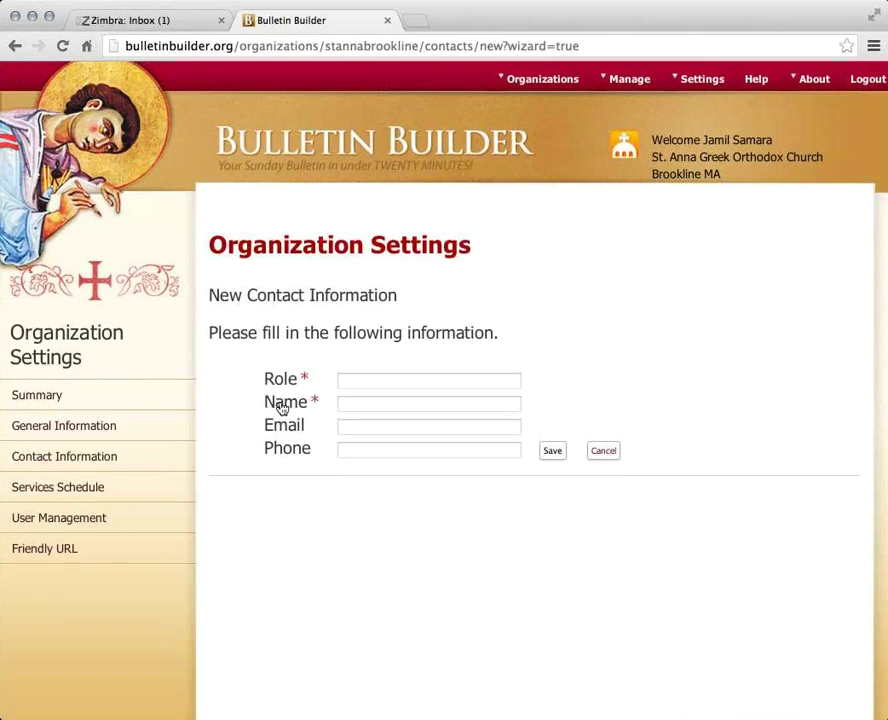
click(364, 379)
text(Pr)
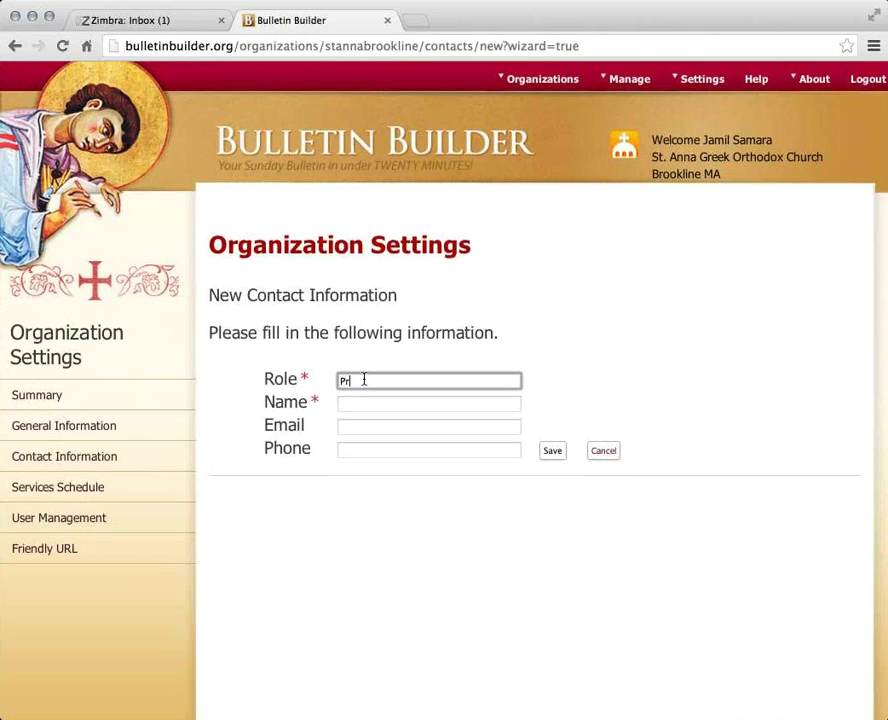
text(esiding Priest)
key(Tab)
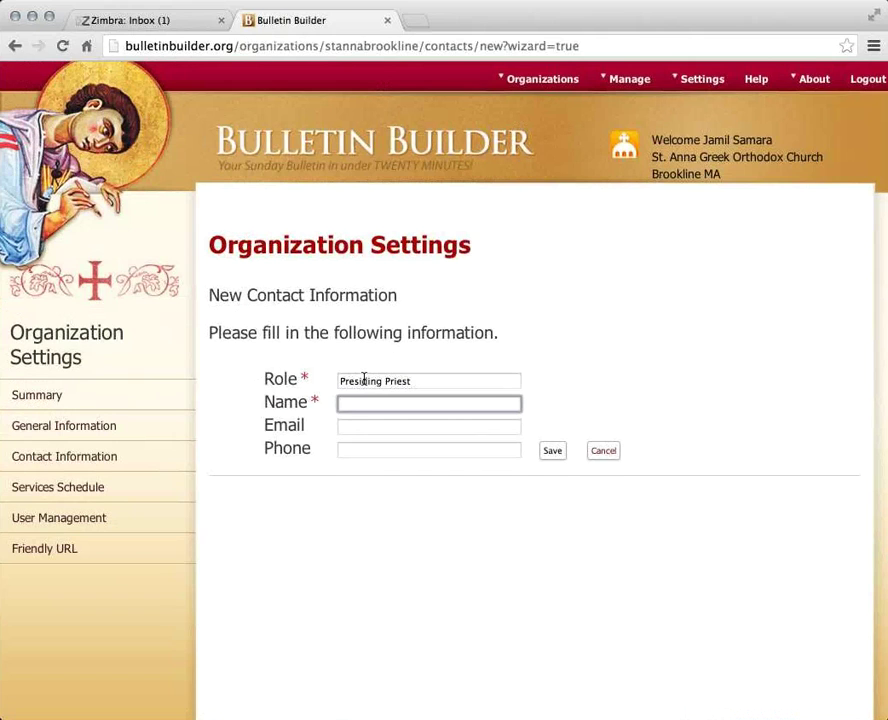
click(555, 452)
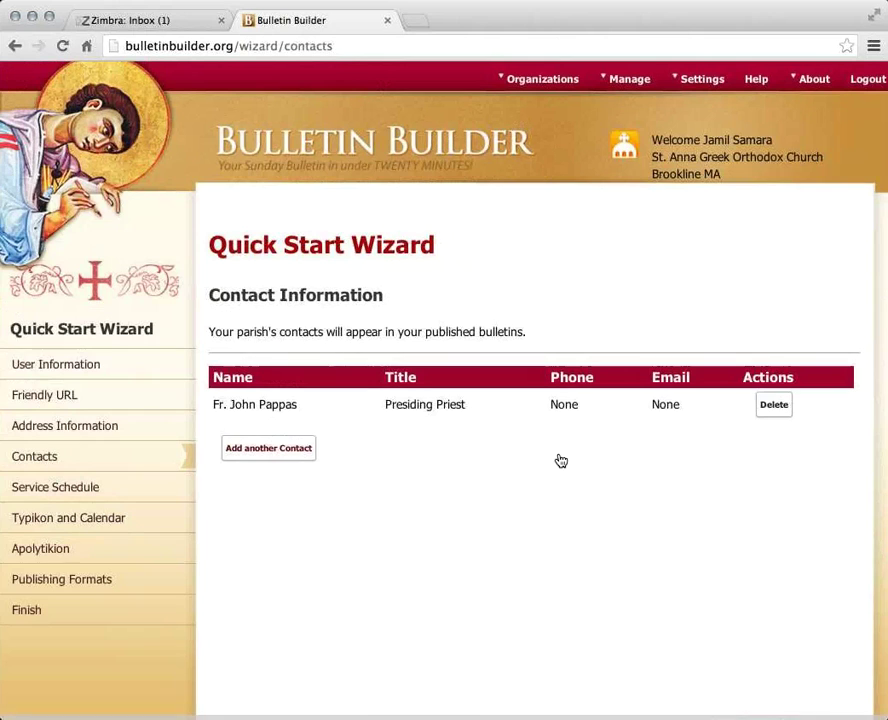
Add a 'Deacon' contact with the deacon's full name and save the contacts
click(270, 449)
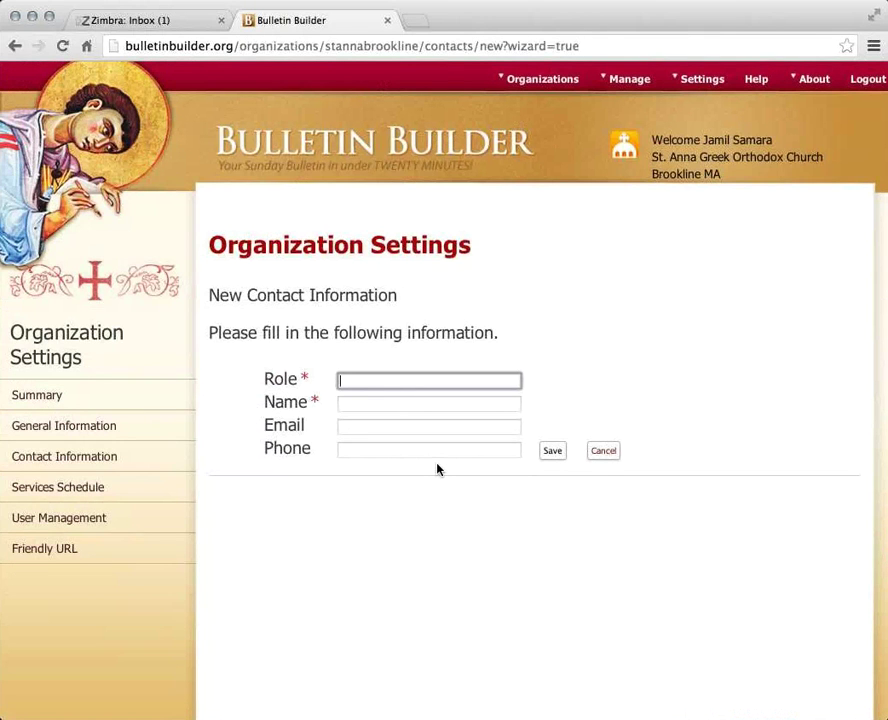
text(Deacon)
key(Tab)
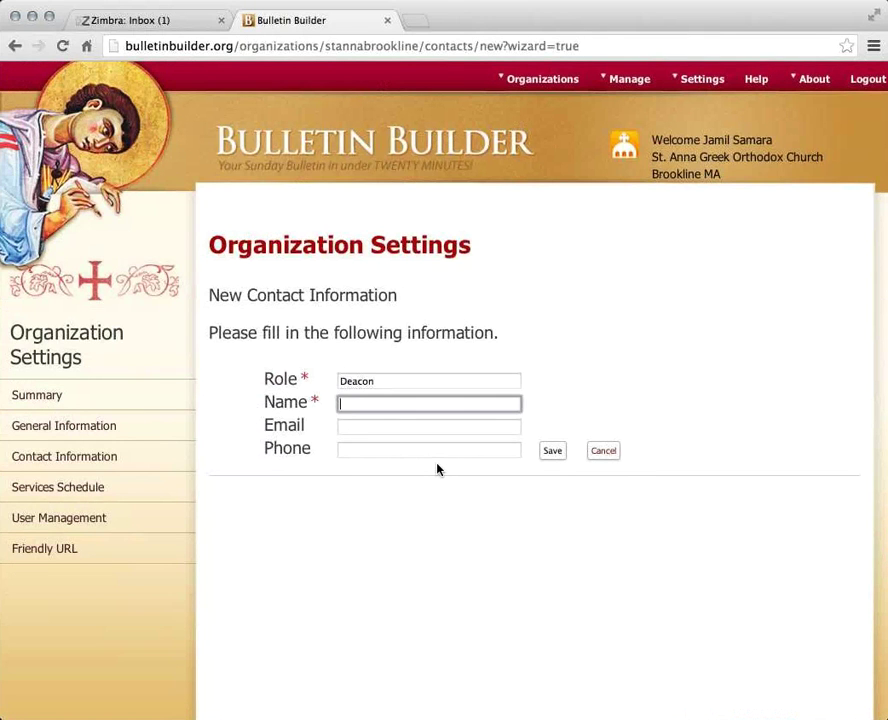
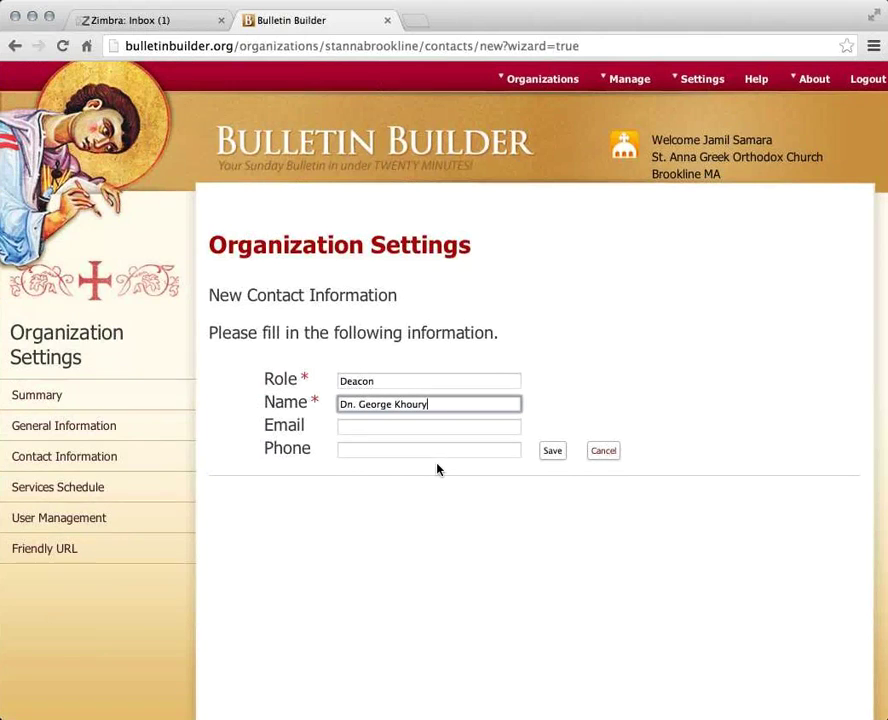
click(552, 451)
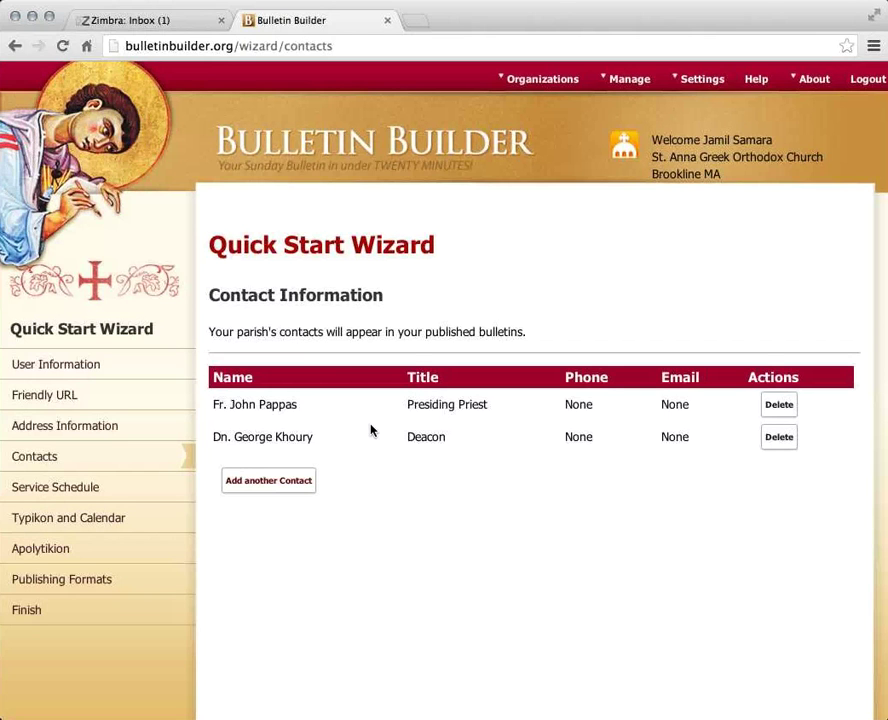
scroll(370, 430, down, 3)
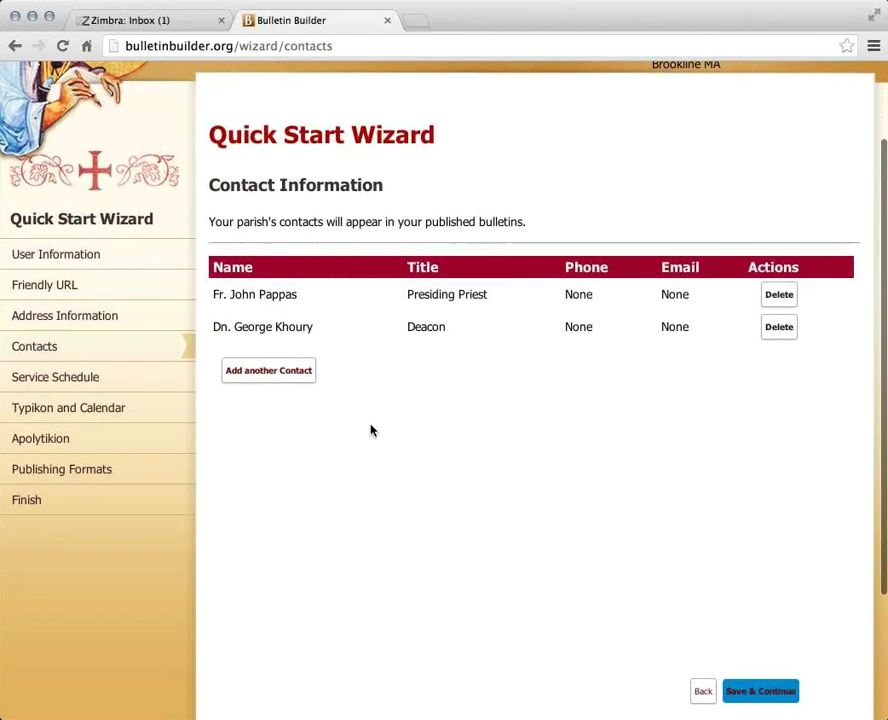
click(748, 638)
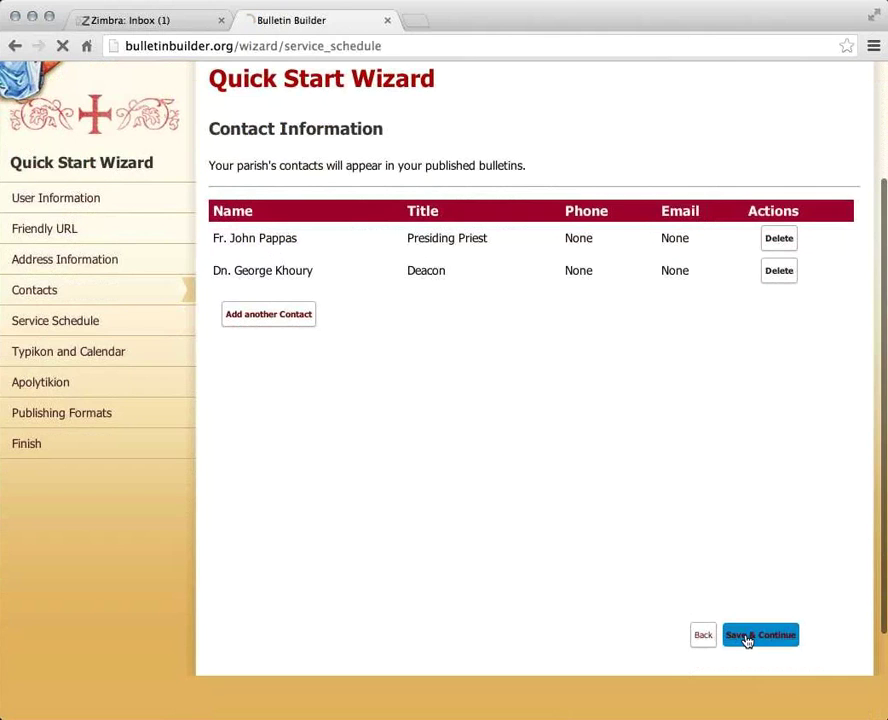
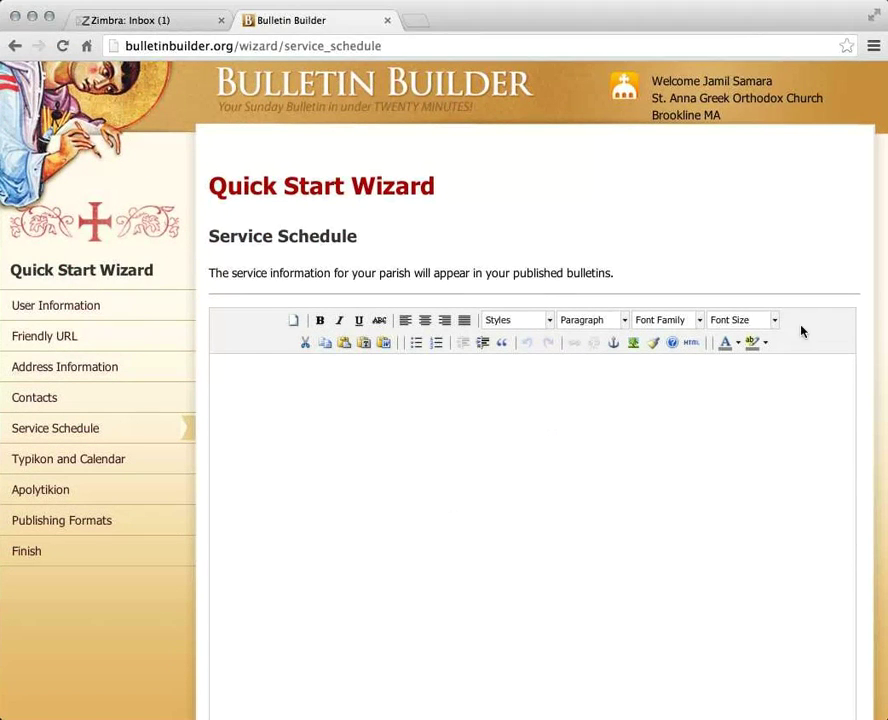
Paste the five service times, Monday Orthros 8am through Sunday Divine Liturgy 10am, into the schedule
click(572, 492)
click(385, 344)
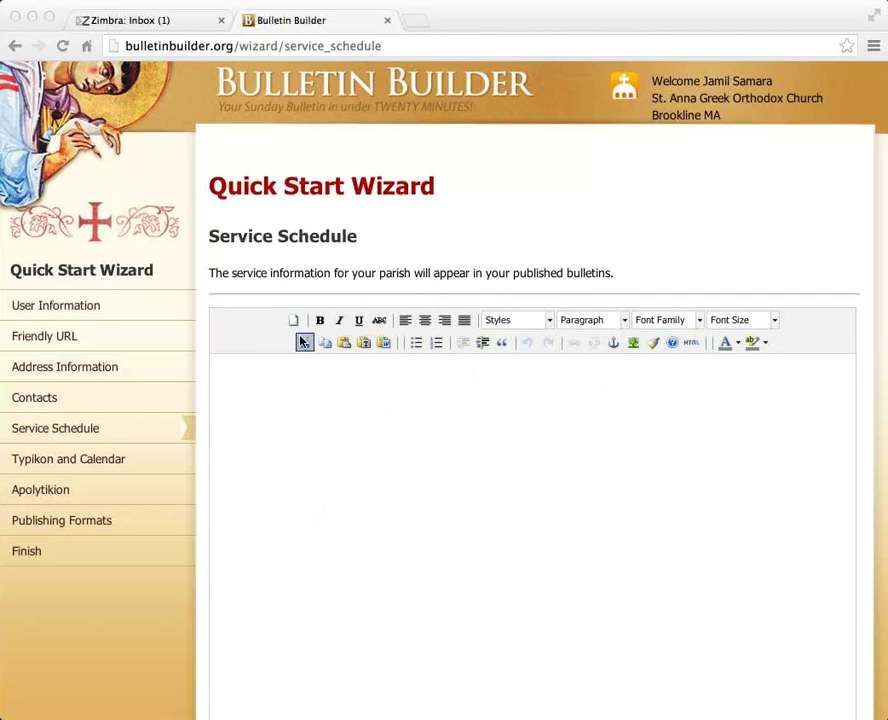
click(354, 531)
text(Monday Orthros: 8am Wednesday Vespers: 6pm Saturday Great Vespers: 6pm Sunday Orthros: 9am Sunday Divine Liturgy: 10am)
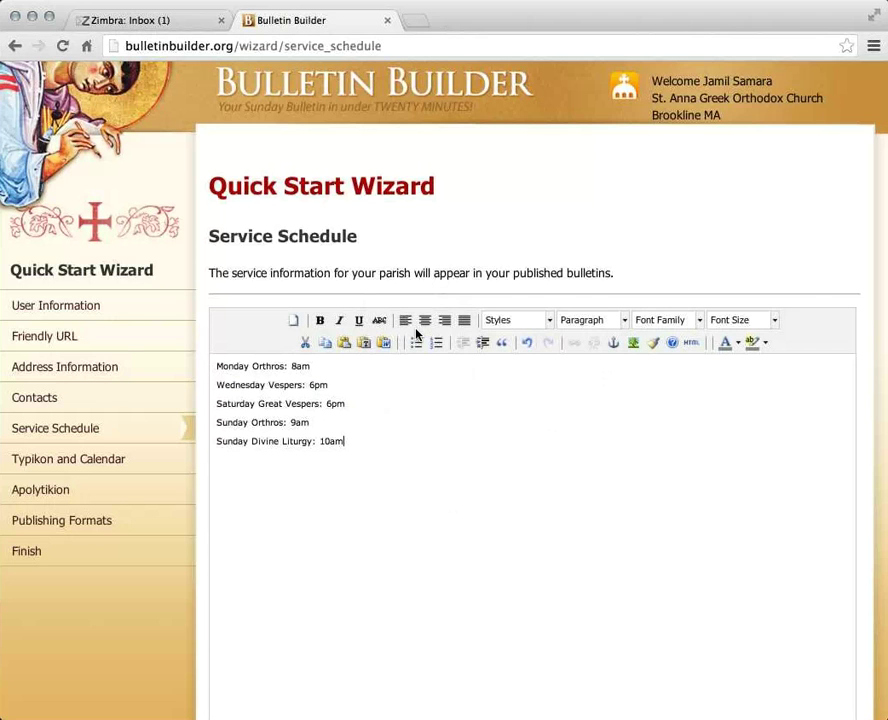
scroll(415, 333, down, 1)
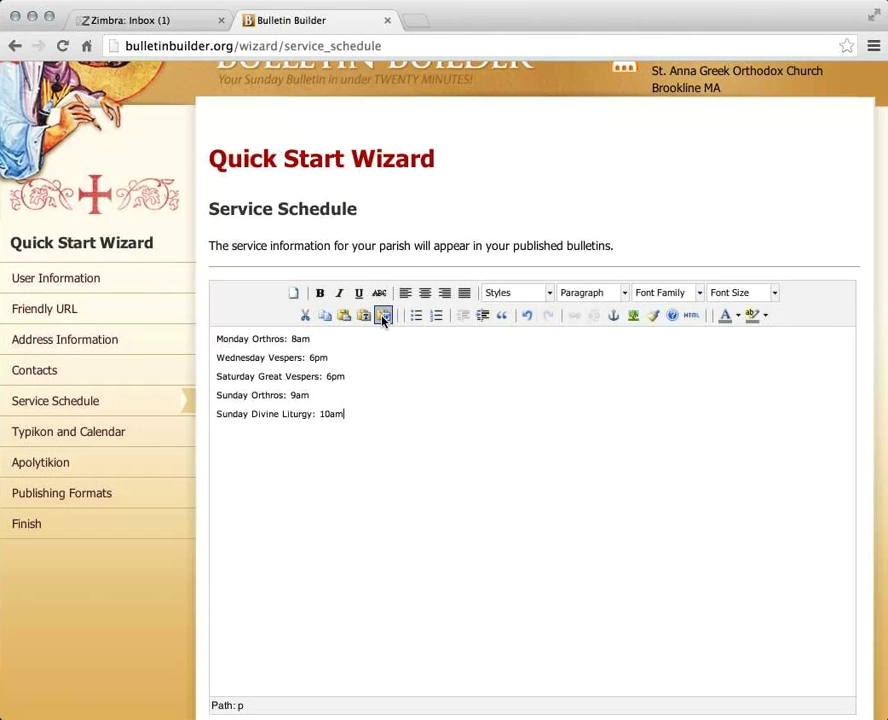
click(383, 317)
scroll(290, 300, down, 1)
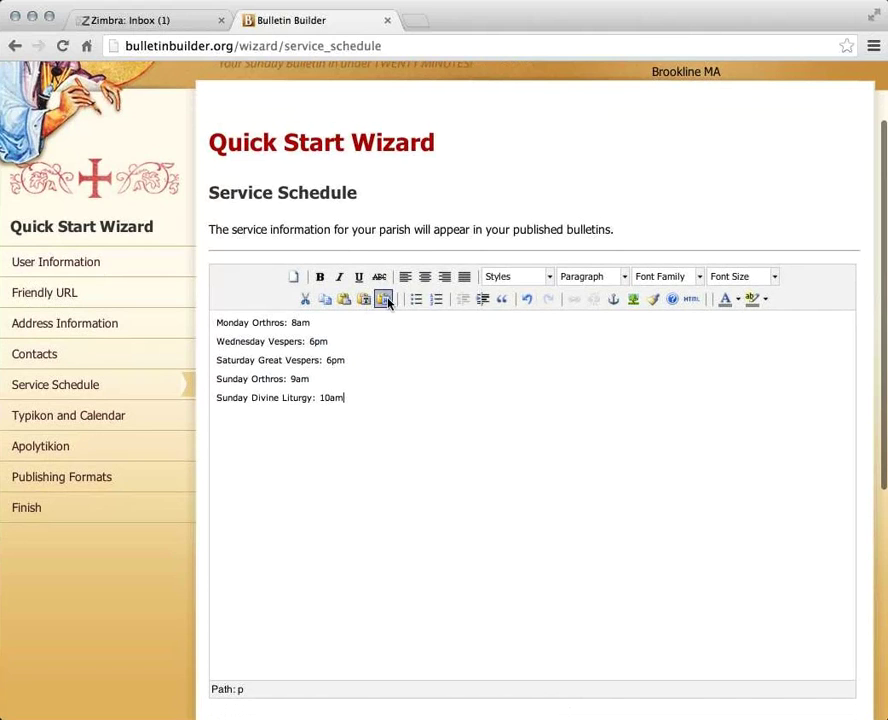
Bold Monday Orthros, Wednesday Vespers and Saturday Great Vespers
drag(216, 322, 285, 322)
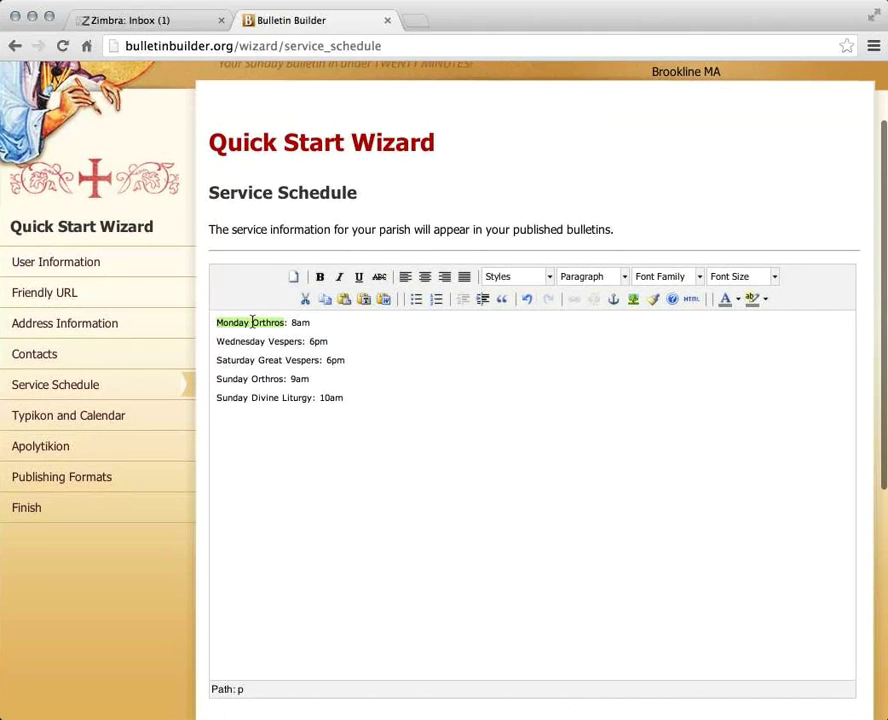
click(320, 277)
drag(216, 341, 302, 341)
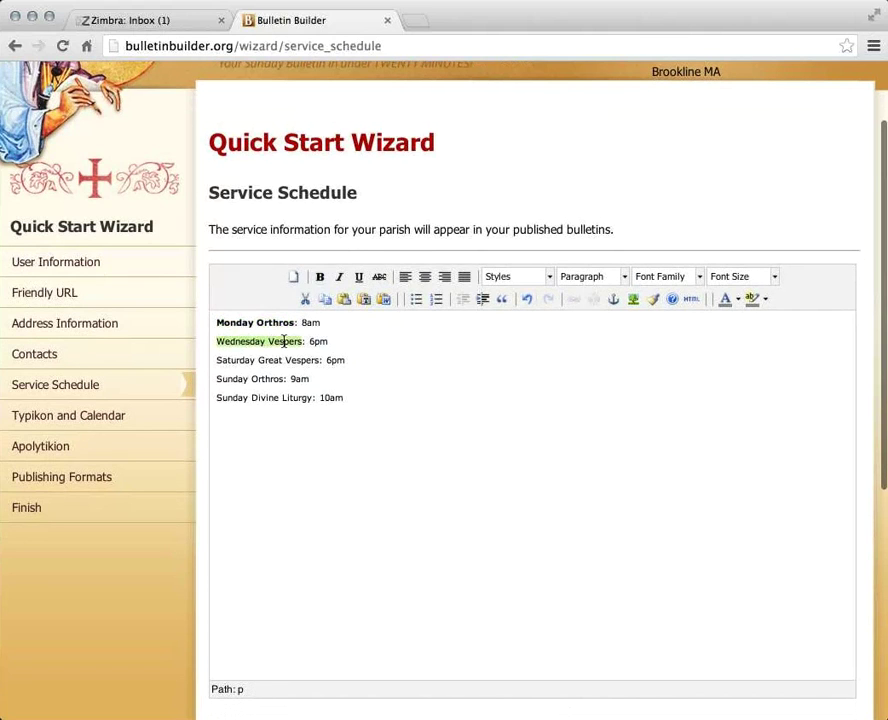
click(320, 277)
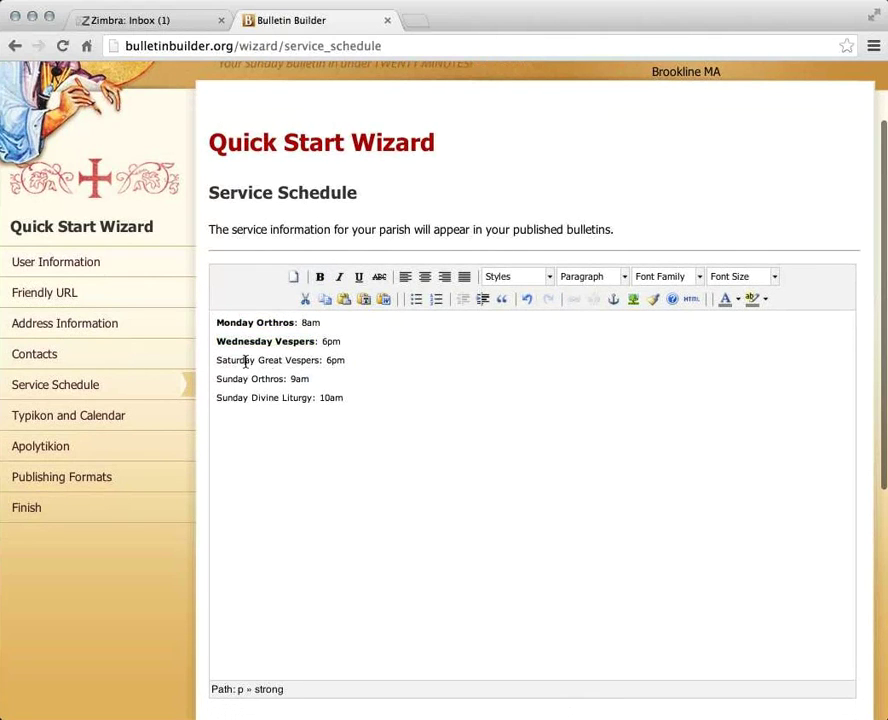
drag(216, 360, 320, 360)
click(320, 277)
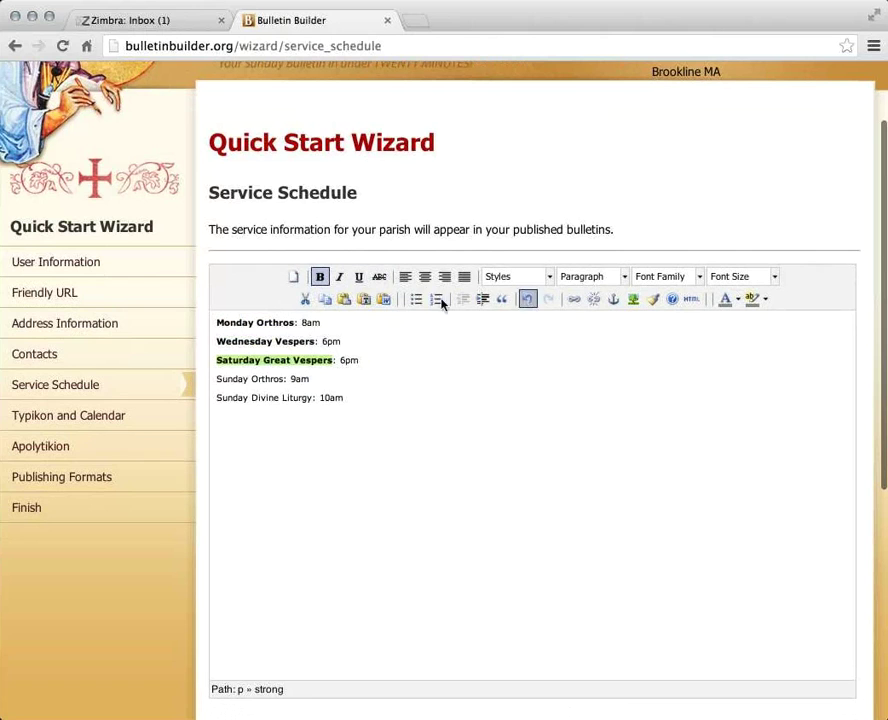
Bold Sunday Orthros and Sunday Divine Liturgy, ending at the Monday Orthros line
drag(216, 379, 290, 397)
click(320, 277)
click(320, 277)
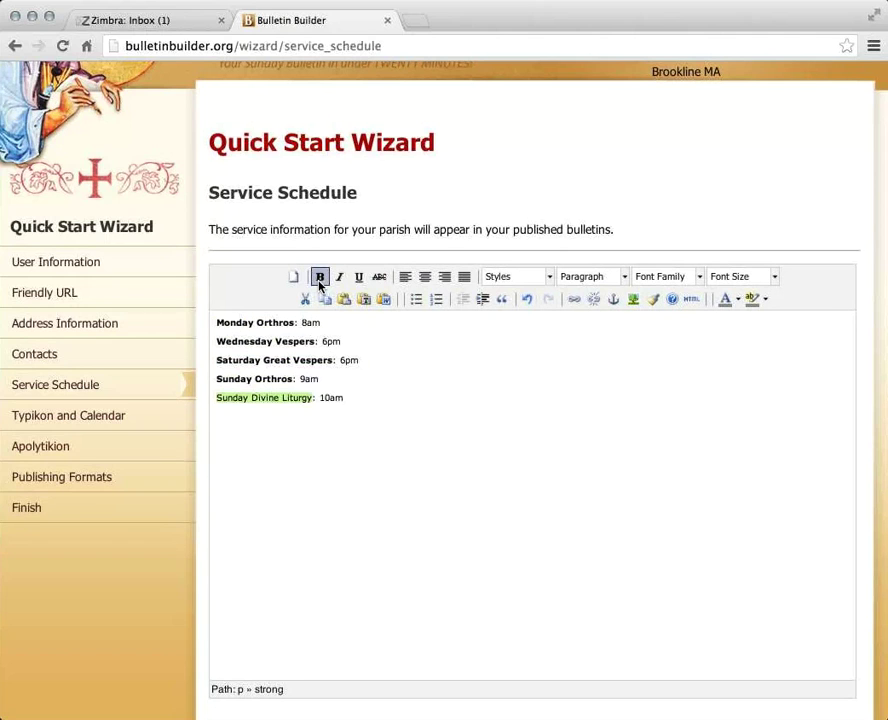
click(218, 399)
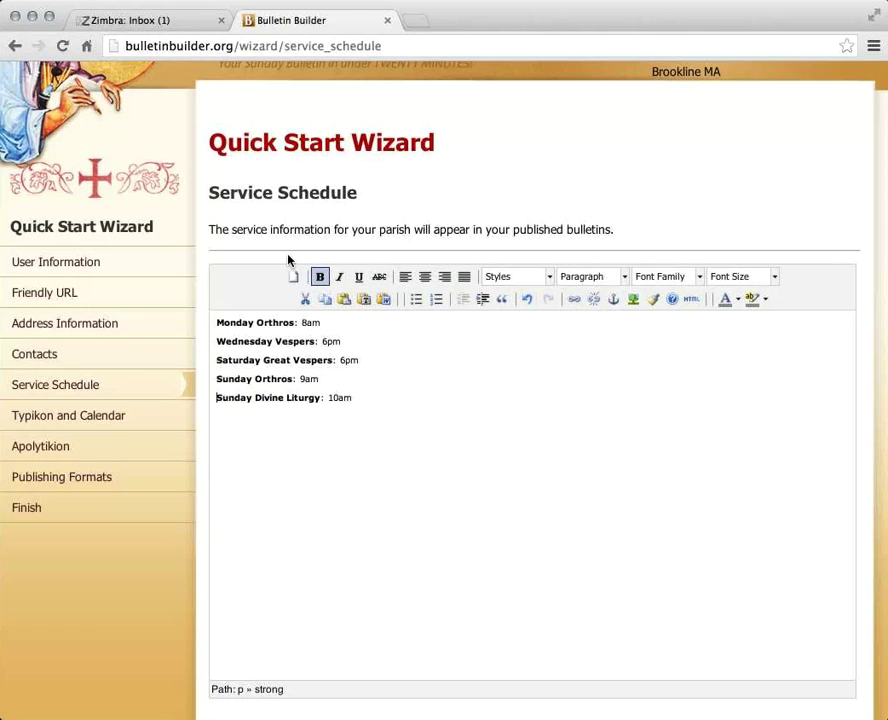
scroll(288, 258, down, 1)
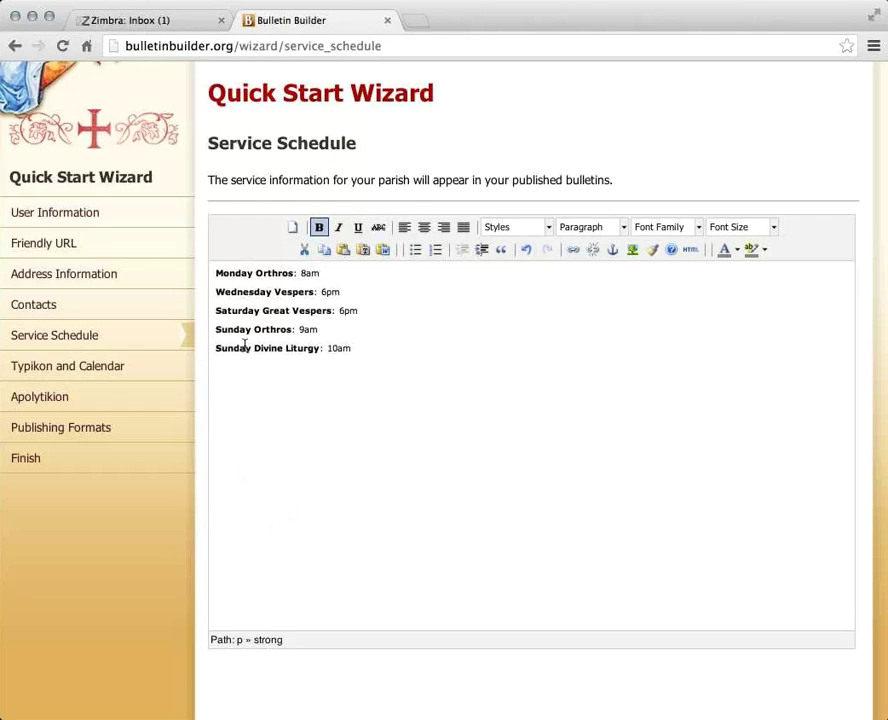
drag(244, 347, 291, 349)
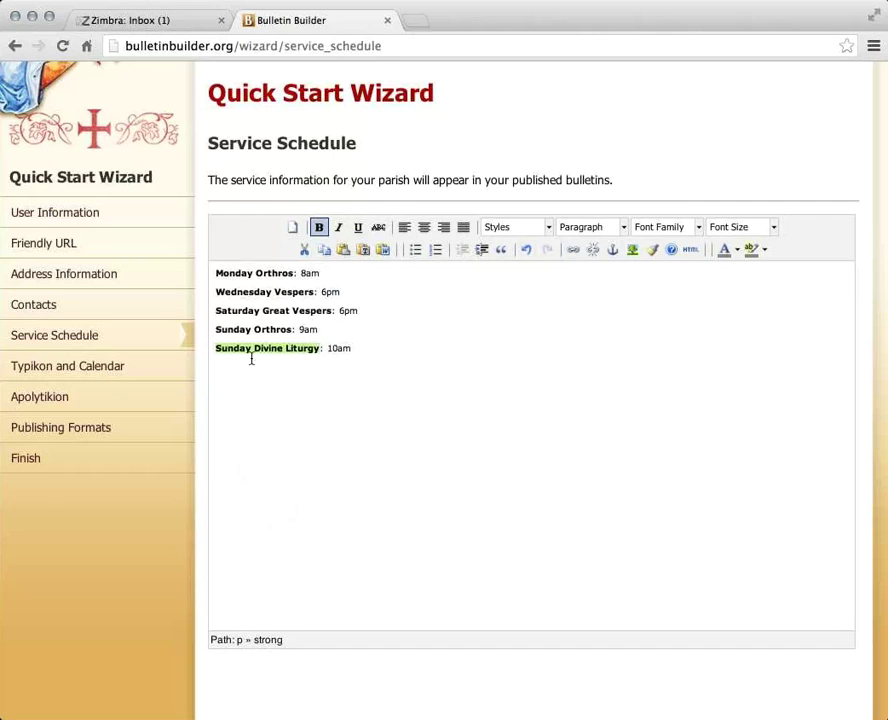
click(323, 297)
click(341, 270)
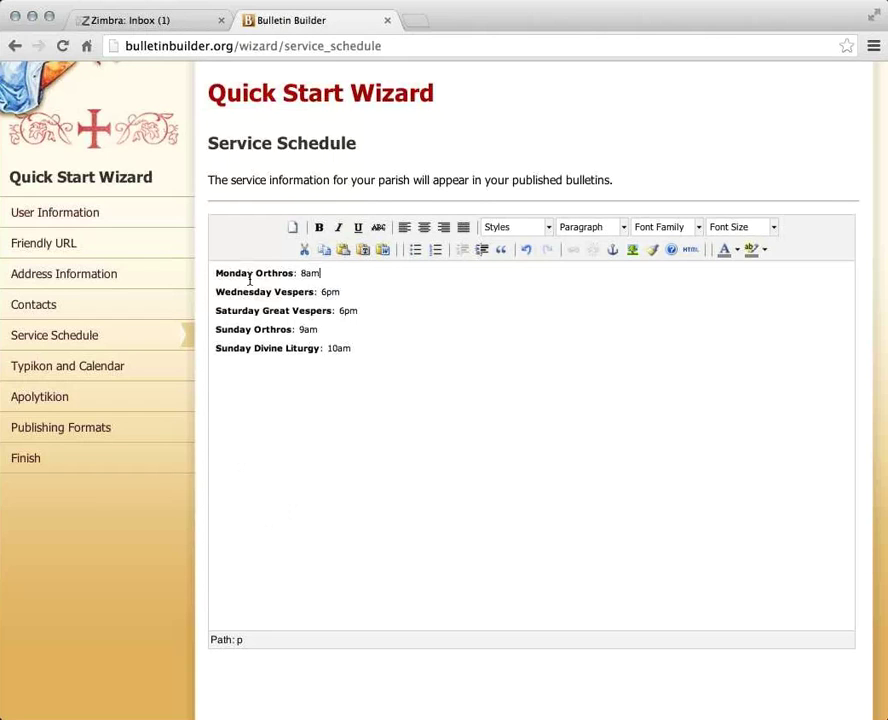
Replace paragraph gaps with line breaks from Wednesday Vespers through Sunday Divine Liturgy
key(Right)
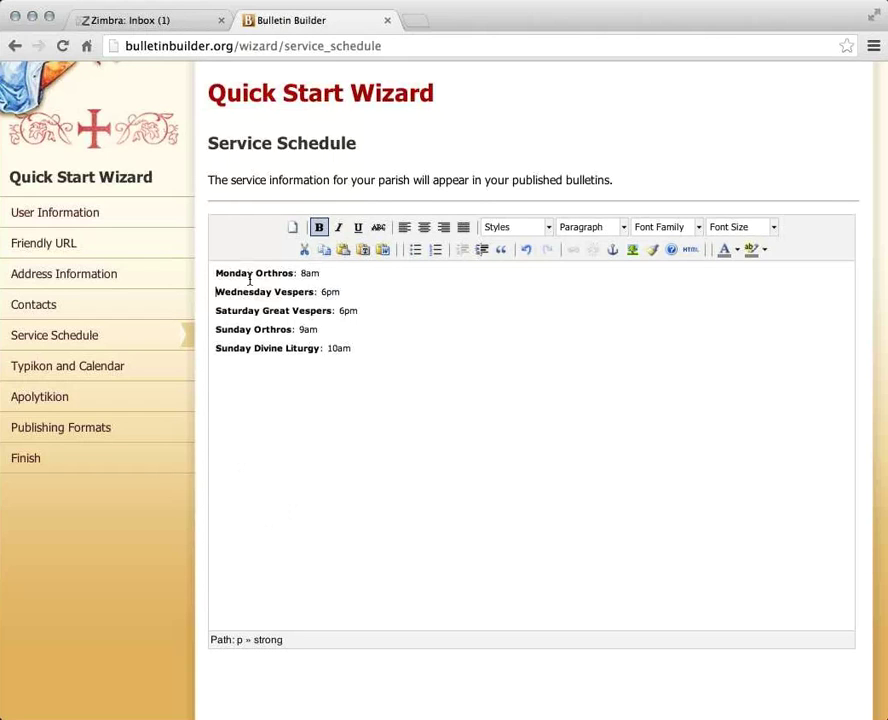
key(BackSpace)
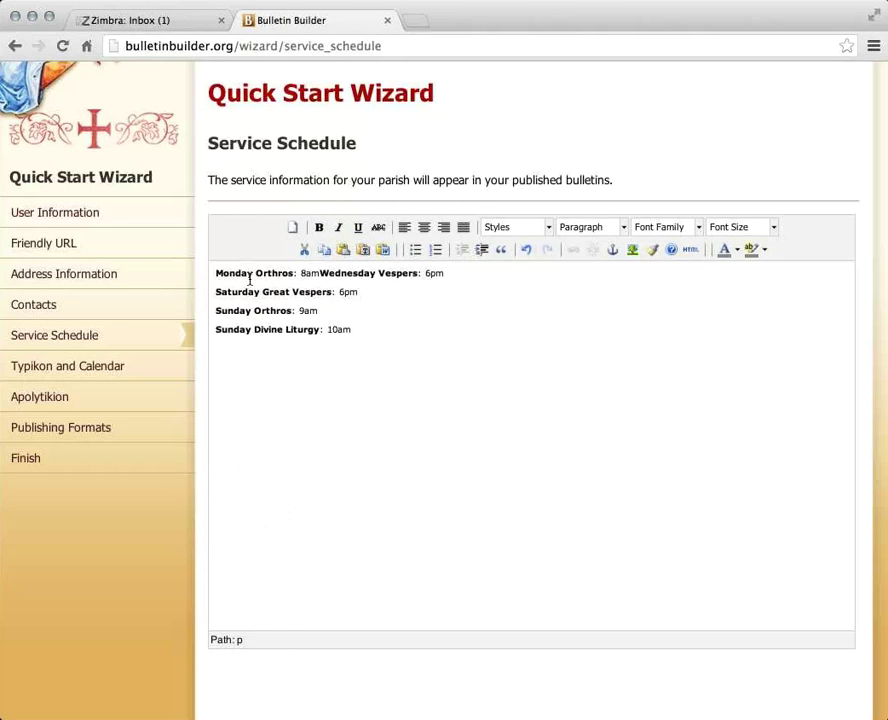
key(shift+Return)
key(Down)
key(BackSpace)
key(shift+Return)
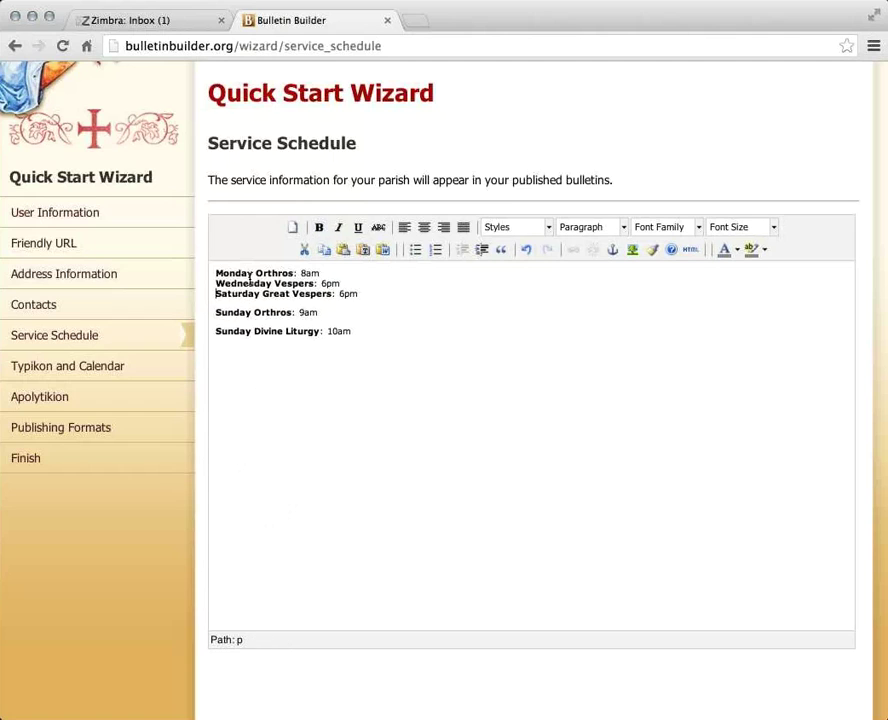
key(Down)
key(BackSpace)
key(shift+Return)
key(Down)
key(BackSpace)
key(shift+Return)
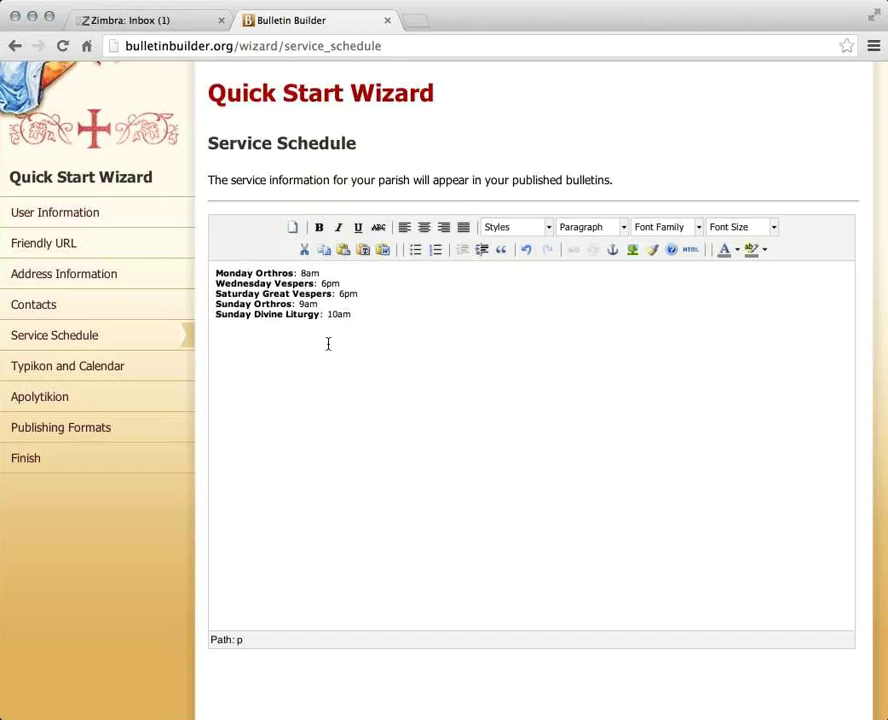
Save the schedule and continue to the Typikon and Calendar step
scroll(328, 343, down, 5)
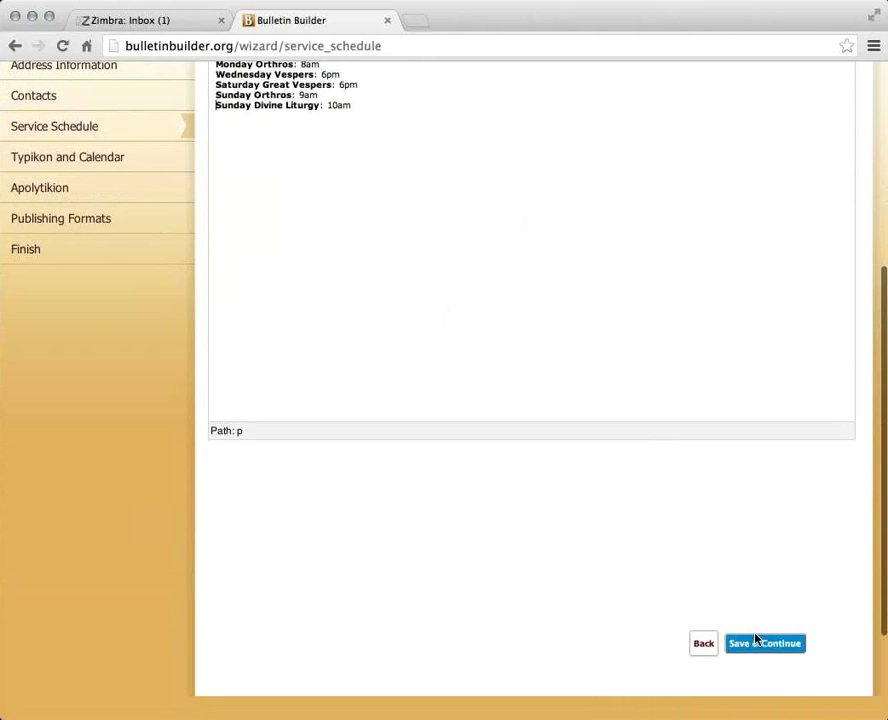
click(757, 643)
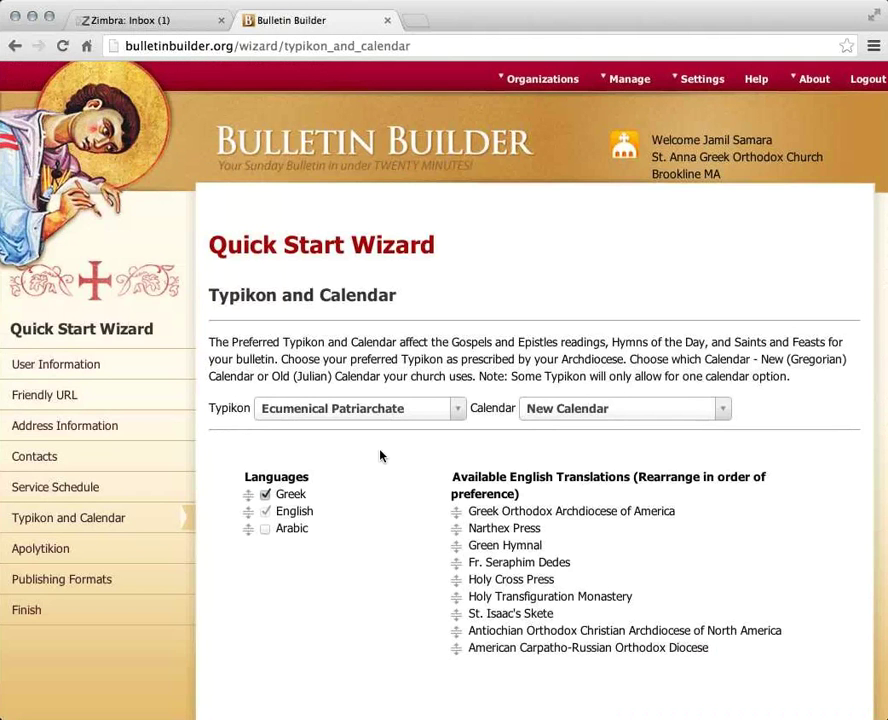
scroll(380, 456, down, 1)
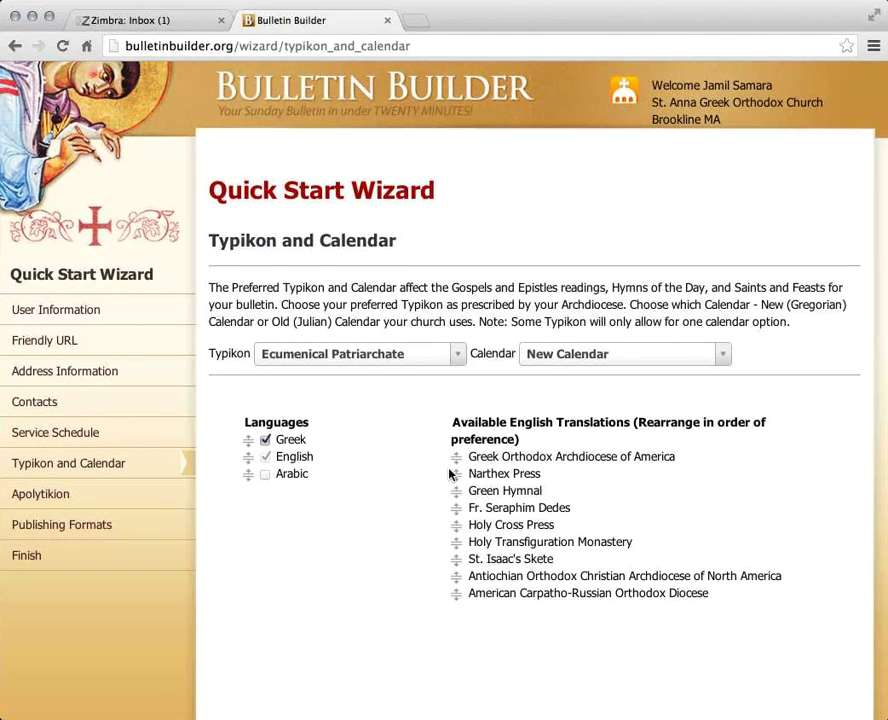
scroll(450, 475, down, 1)
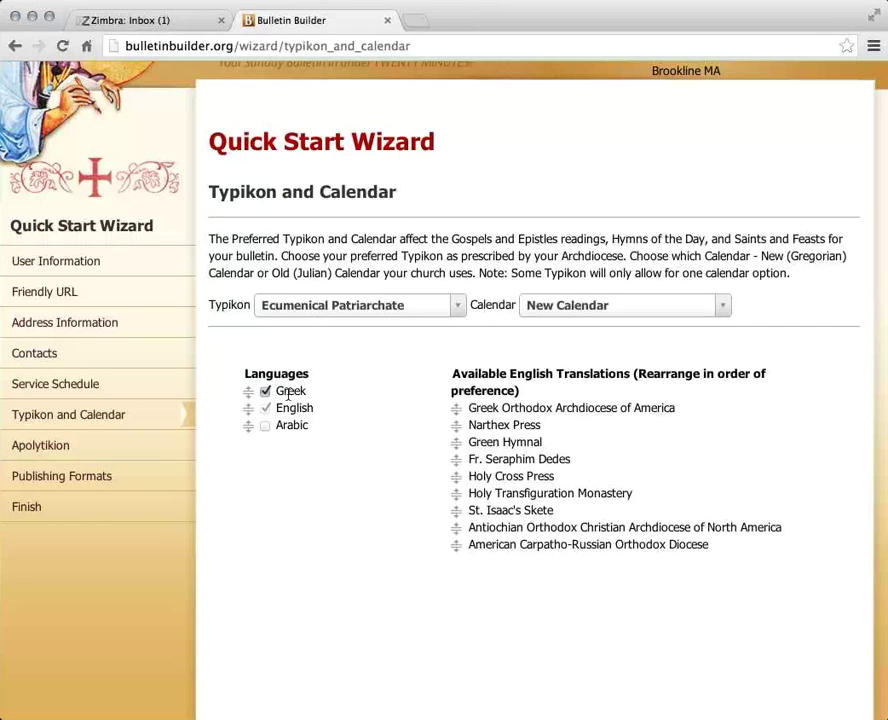
Put English before Greek; order translations Narthex Press, Fr. Seraphim Dedes, Green Hymnal, Holy Transfiguration Monastery
drag(248, 410, 253, 397)
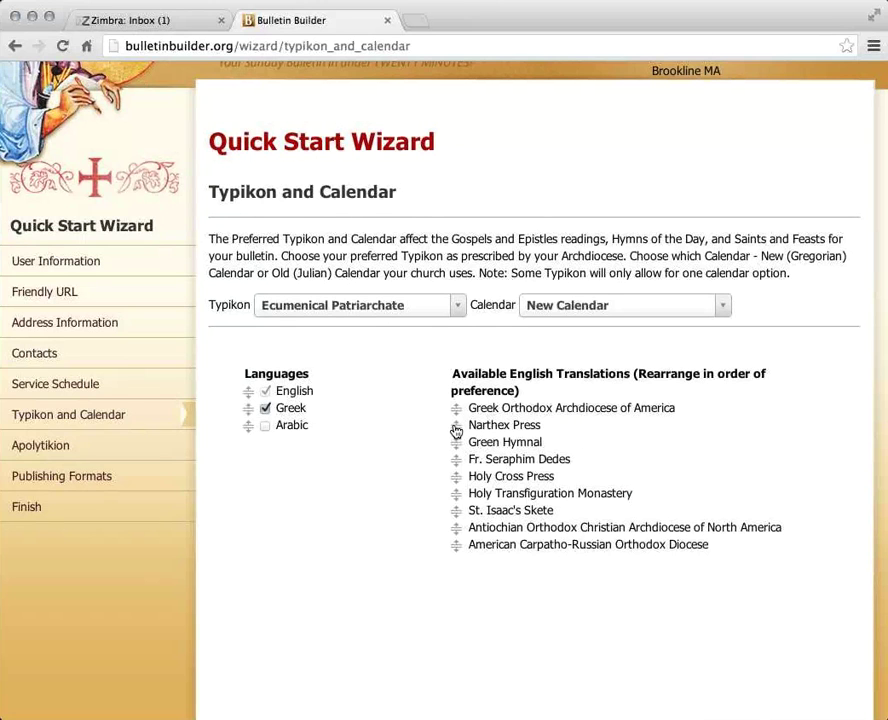
drag(456, 430, 456, 412)
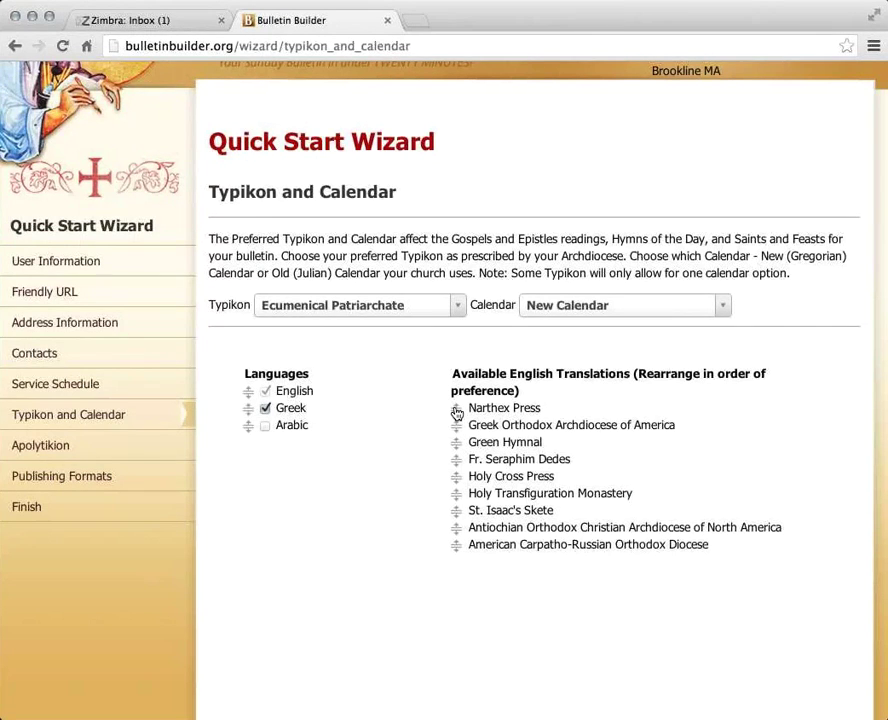
drag(456, 460, 452, 422)
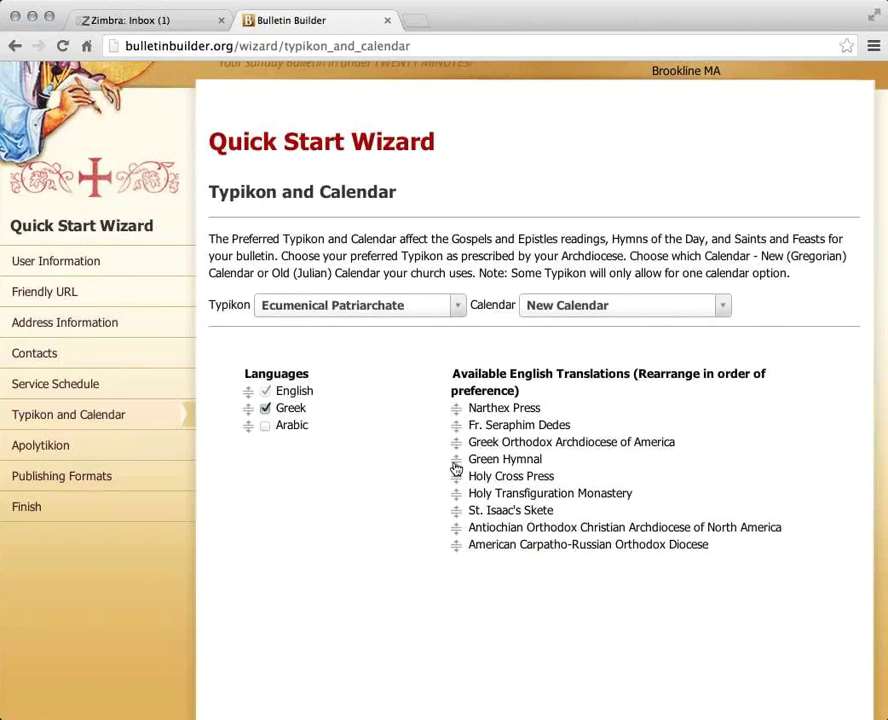
drag(456, 468, 458, 442)
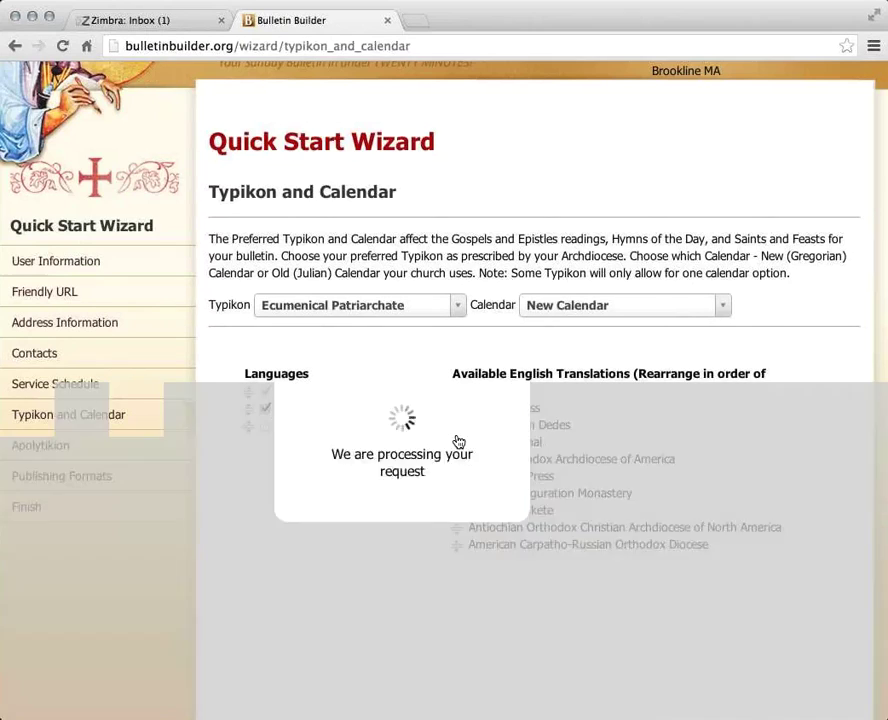
drag(456, 495, 457, 460)
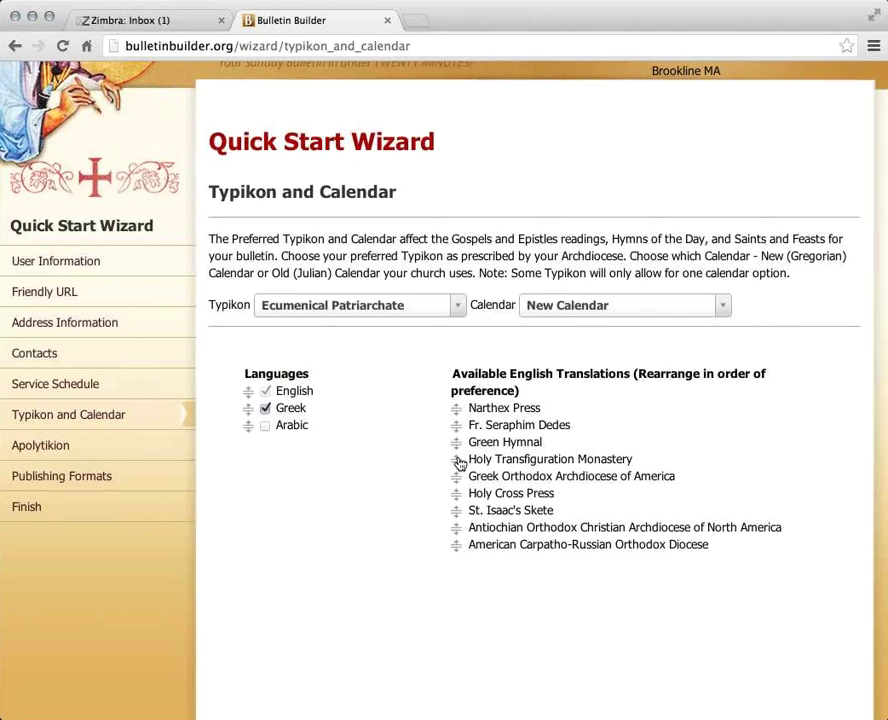
Save the preferences and continue to the Apolytikion step
click(486, 410)
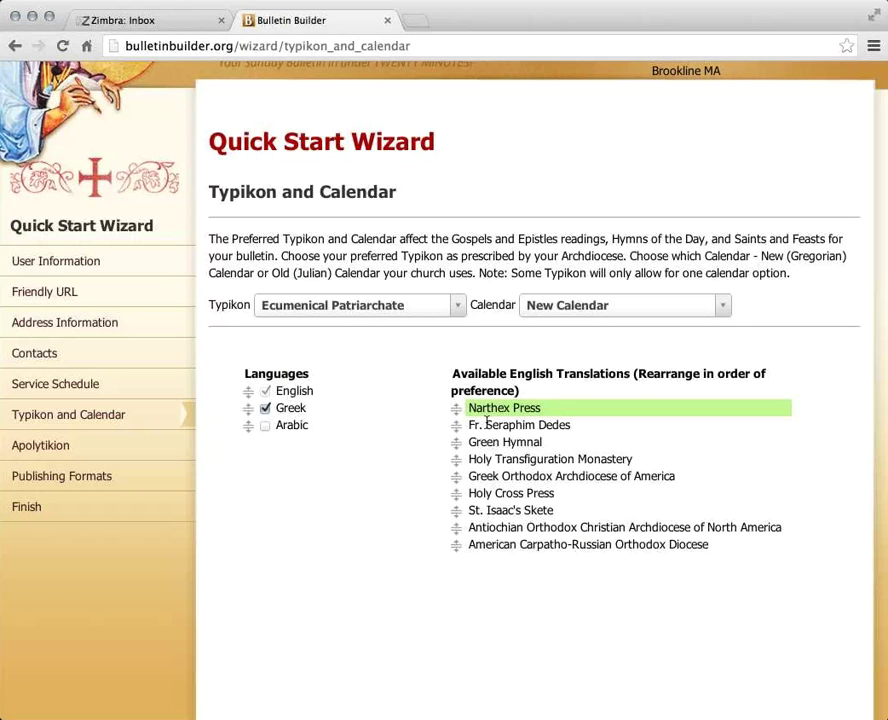
scroll(486, 422, down, 3)
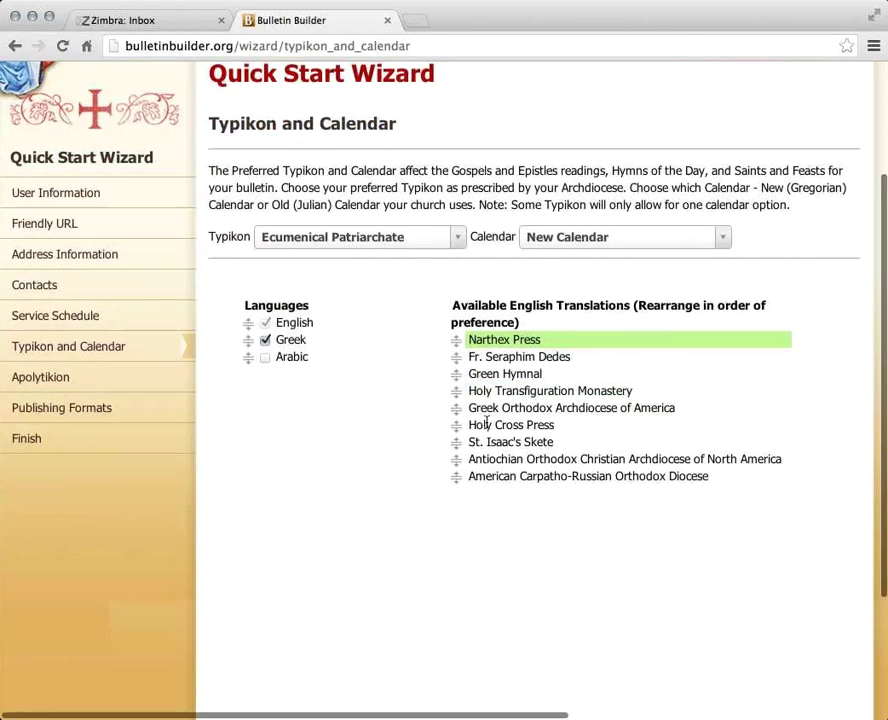
click(745, 678)
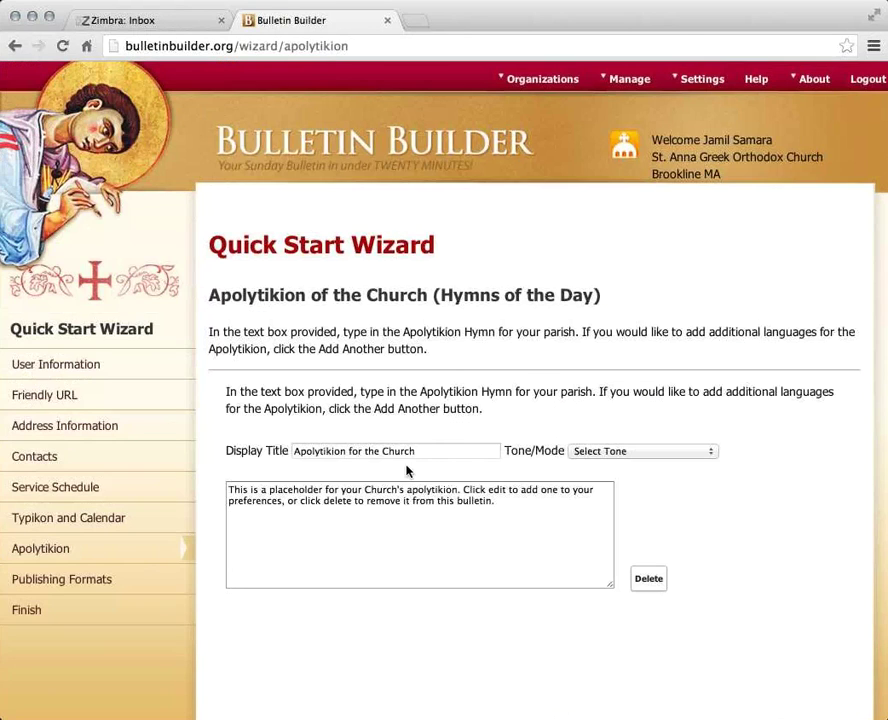
Retitle the hymn 'Apolytikion for St. Anna'
mouse_move(588, 92)
click(377, 451)
drag(367, 451, 414, 451)
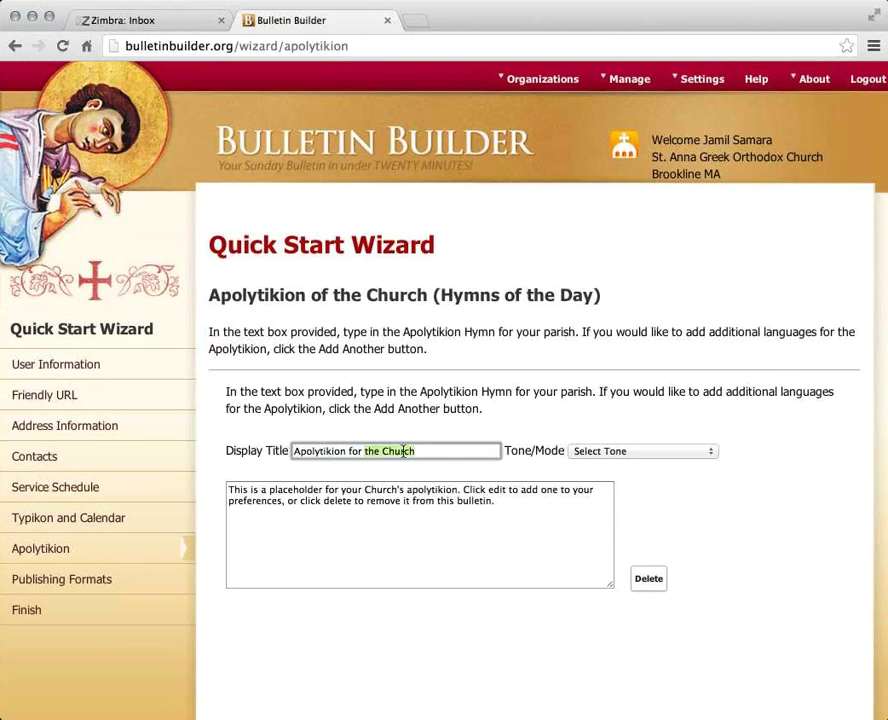
key(BackSpace)
text(St. Anna)
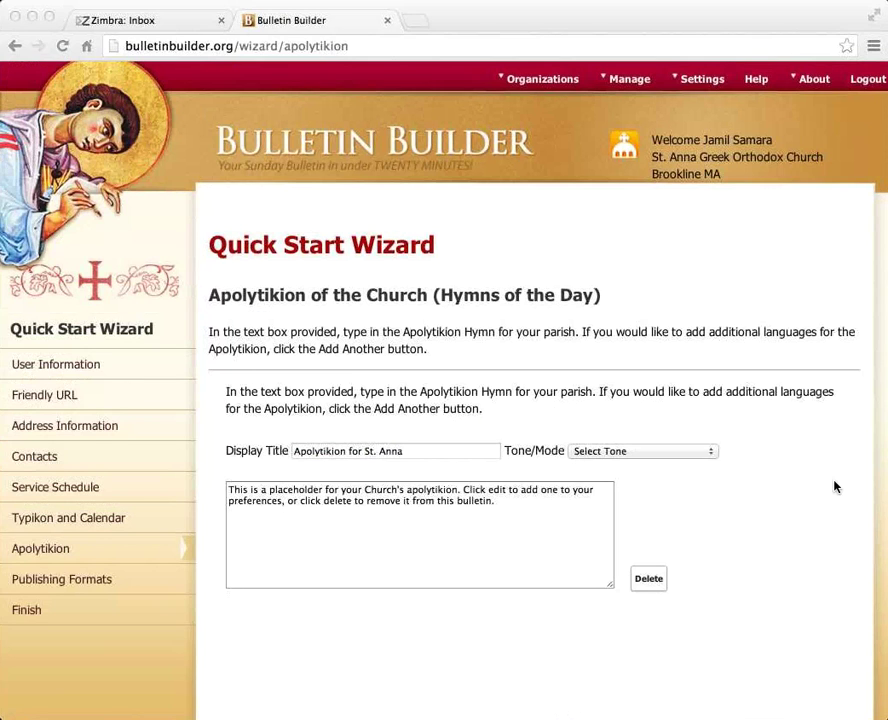
Replace the placeholder with the pasted hymn text, removing the stray leading quotation mark
click(347, 519)
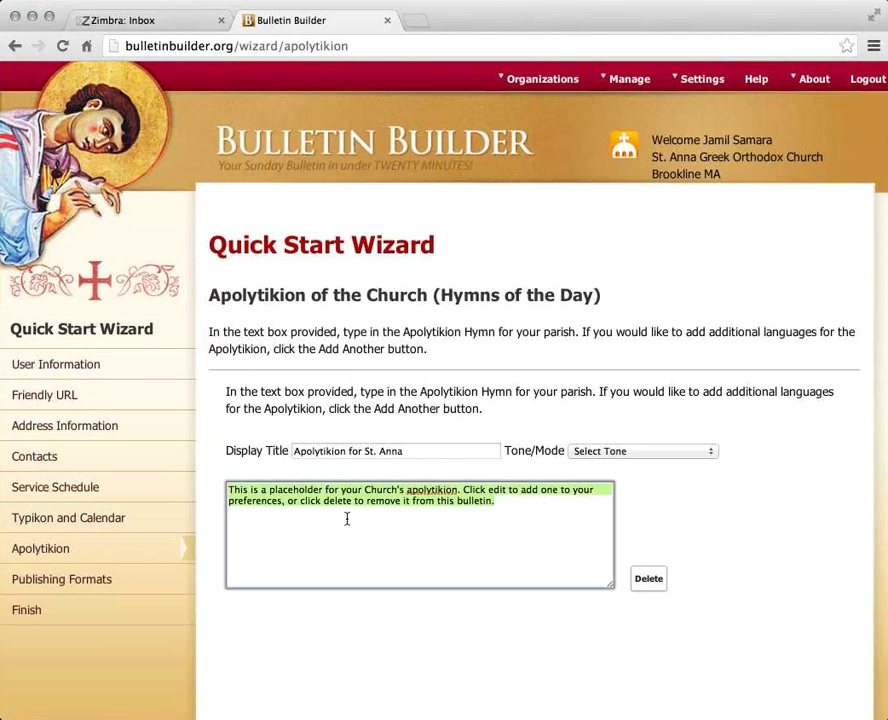
text("As we celebrate the memory of Thy righteous Ancestors, O Lord our God, through them we beseech Thee to save our souls.)
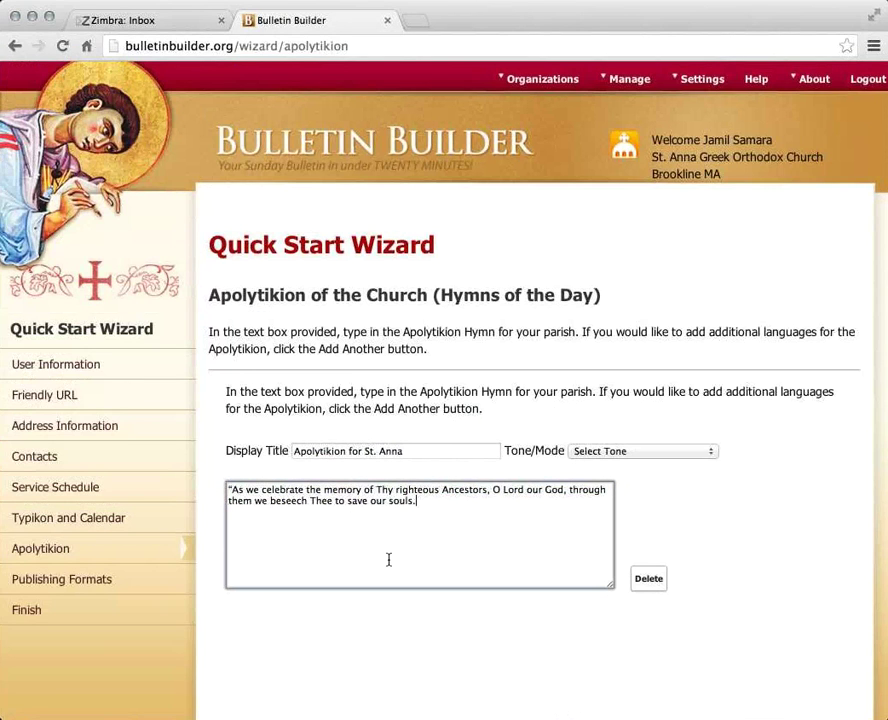
key(Up)
key(Up)
key(Delete)
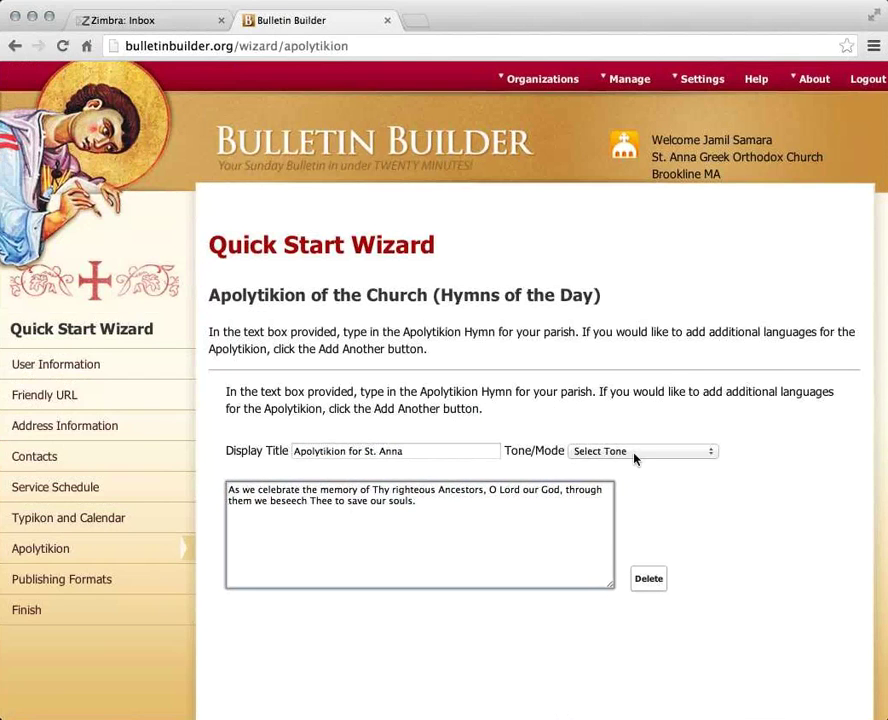
Set the hymn to Tone Two and save the apolytikion
click(635, 452)
click(613, 464)
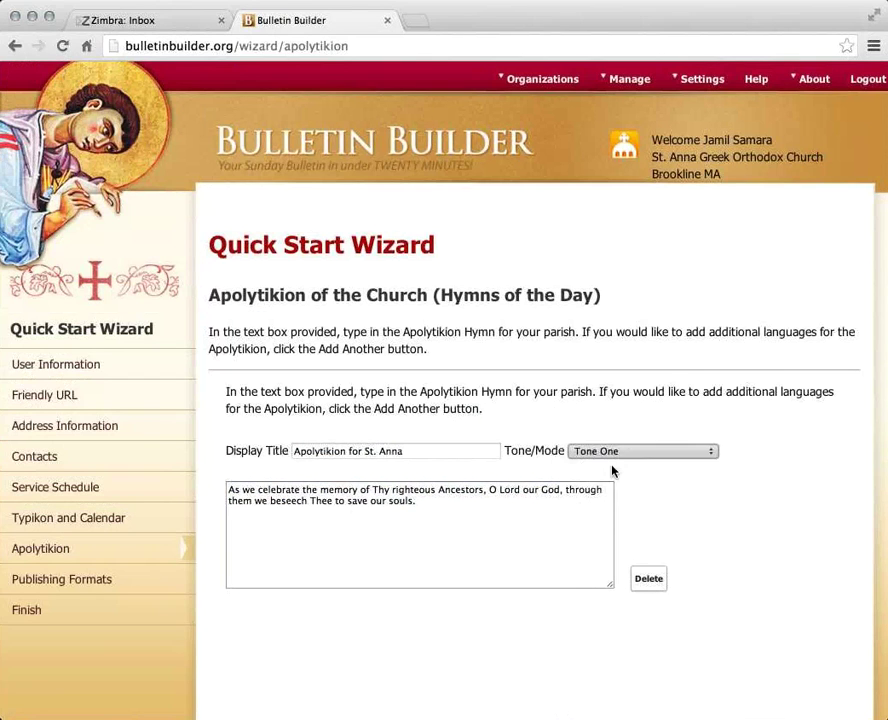
click(612, 452)
click(612, 466)
scroll(779, 581, down, 3)
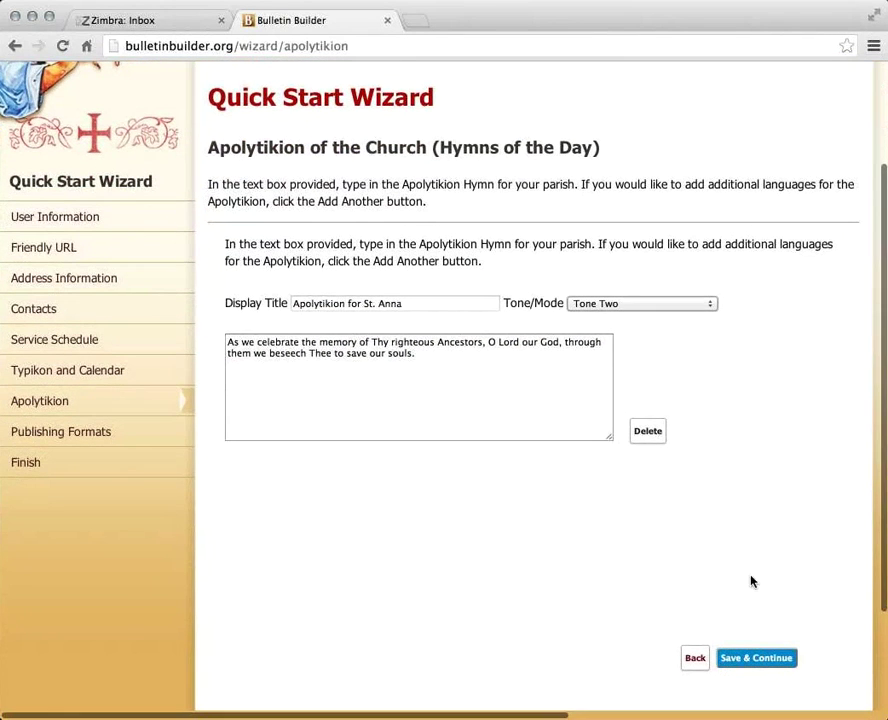
click(750, 660)
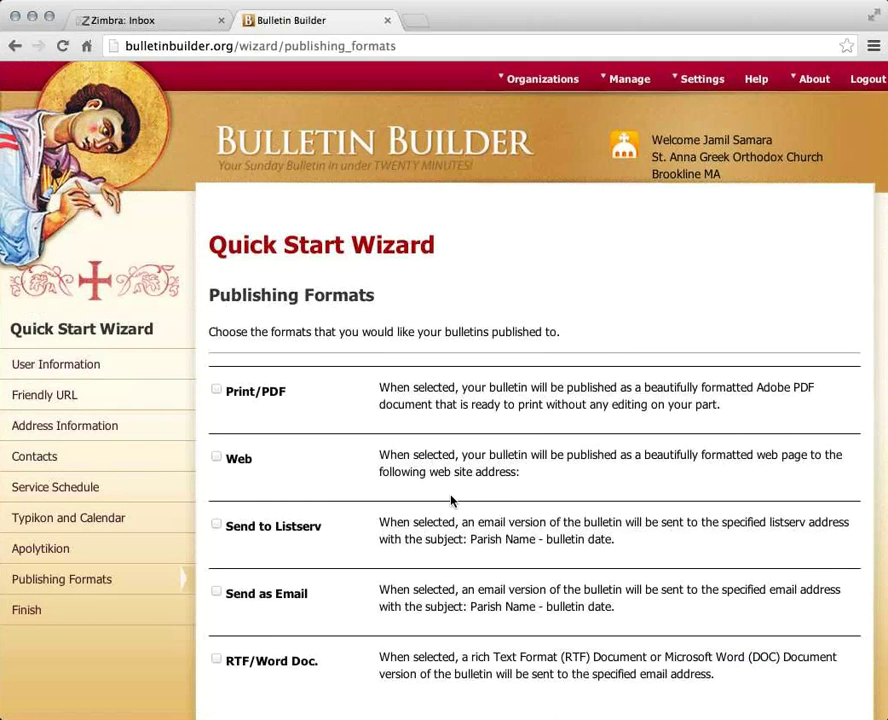
Enable Print/PDF publishing and enter the receiving e-mail address
scroll(451, 500, down, 2)
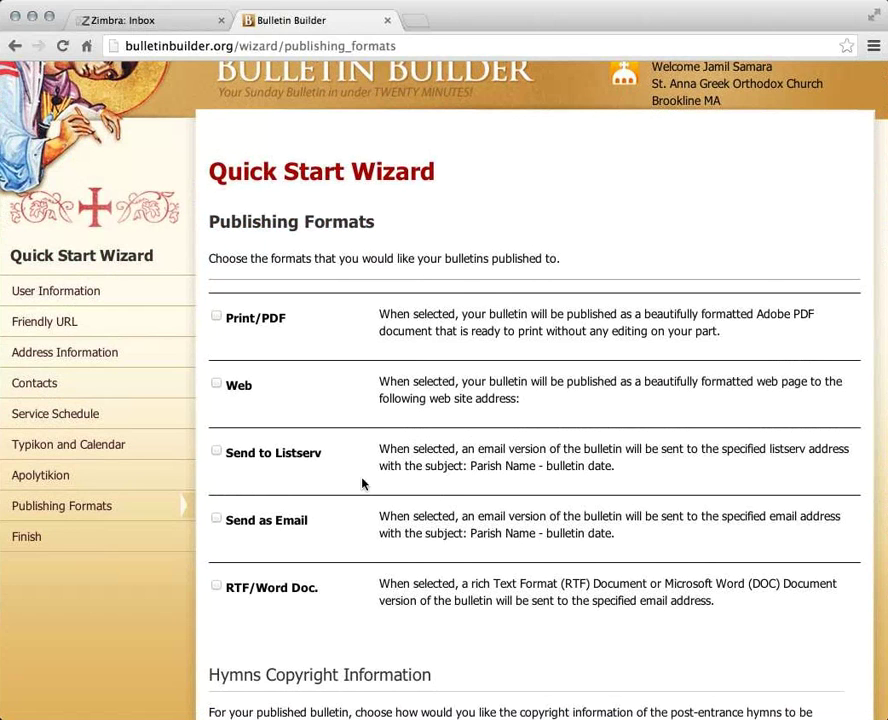
scroll(209, 327, down, 1)
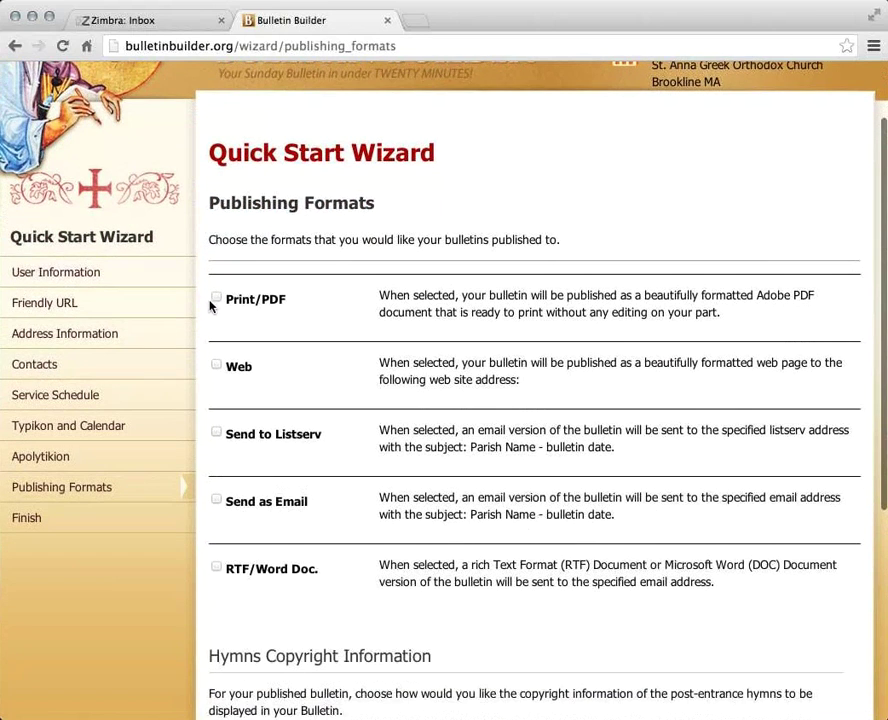
click(216, 300)
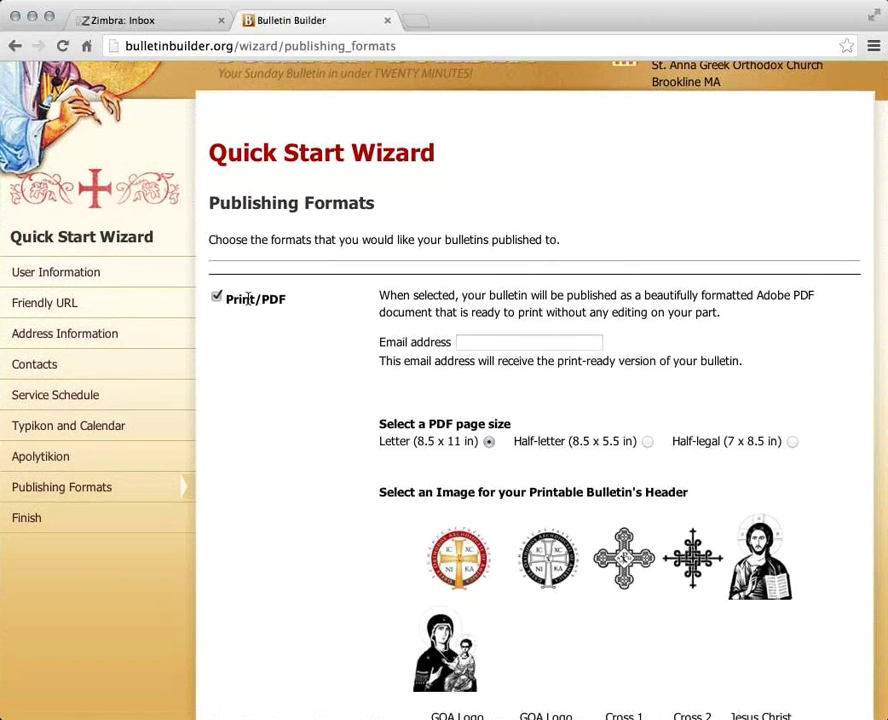
click(482, 342)
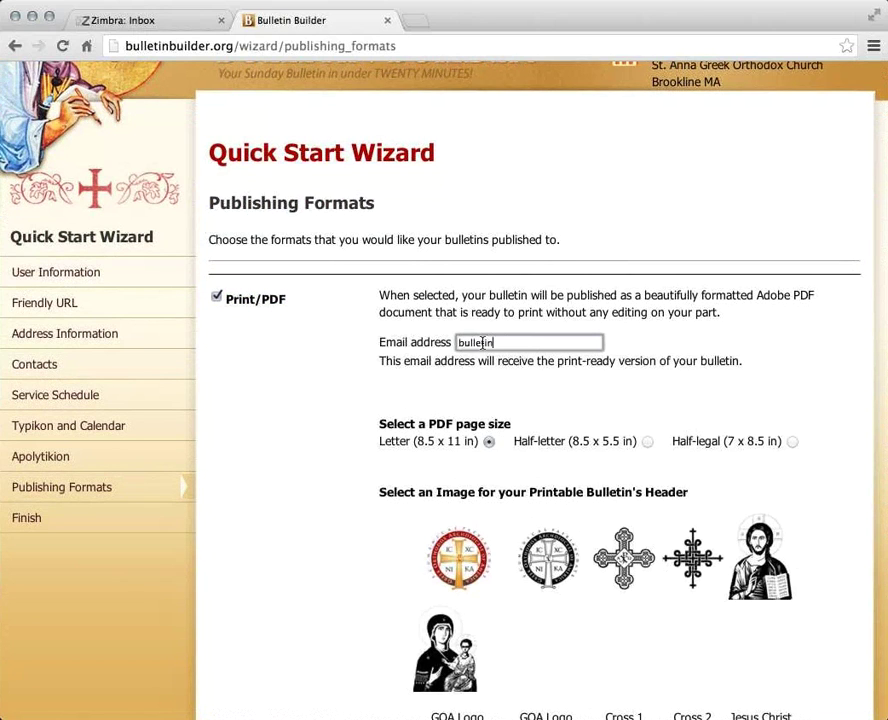
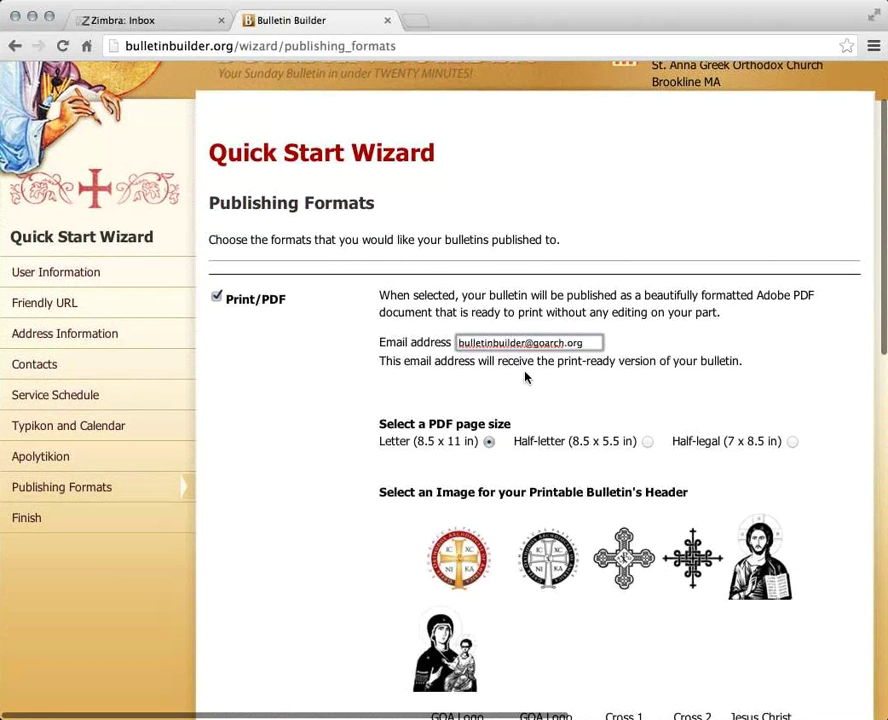
scroll(526, 376, down, 2)
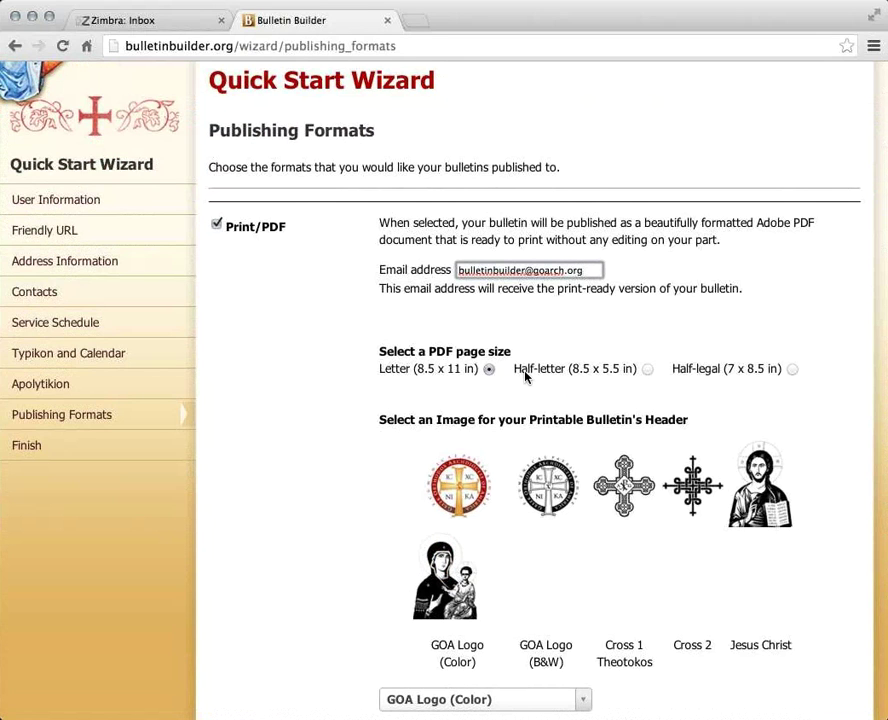
scroll(527, 376, down, 1)
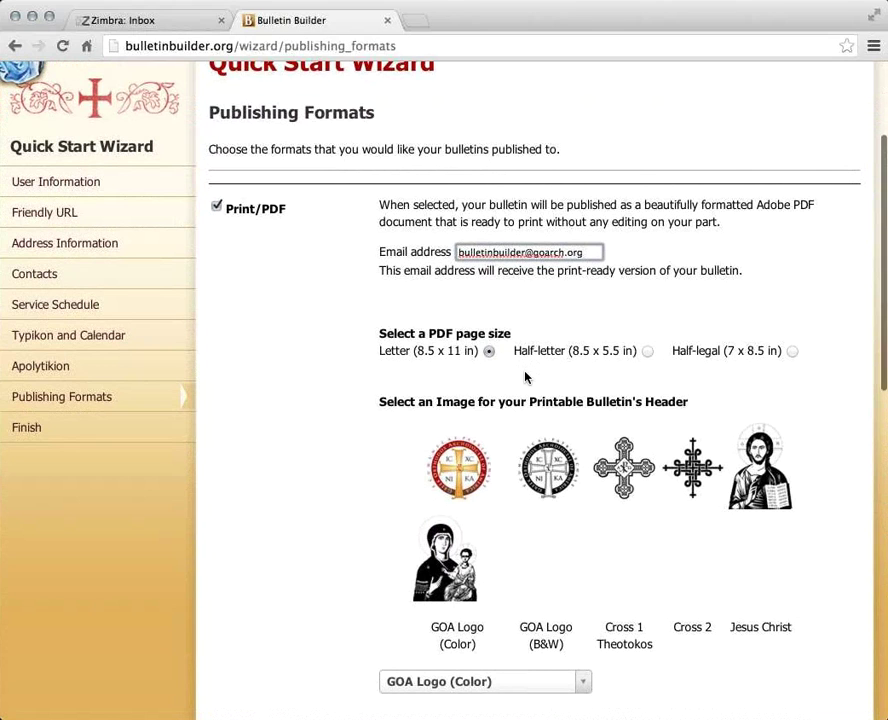
scroll(526, 376, down, 1)
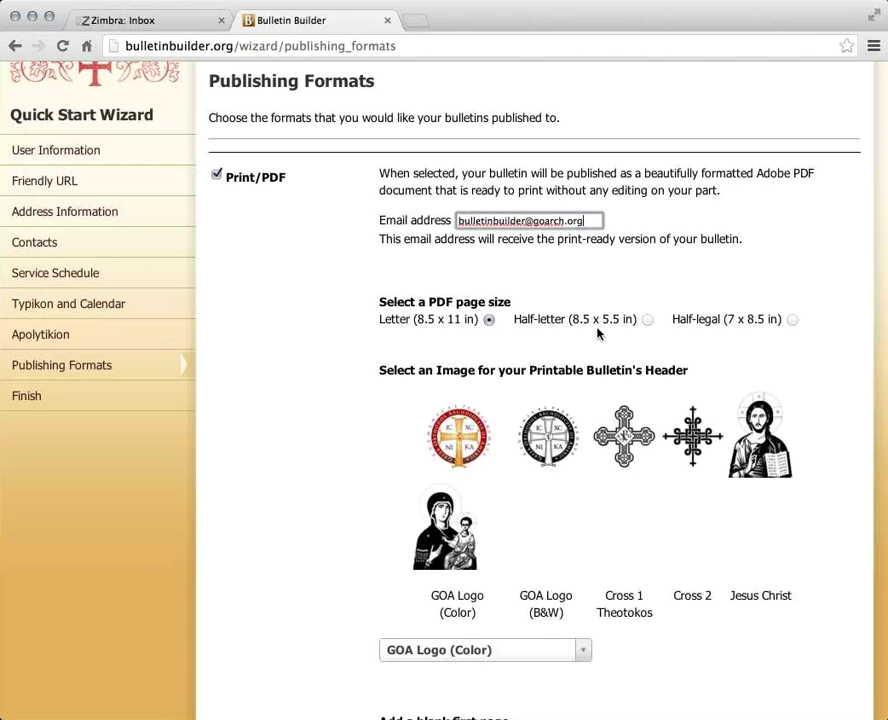
scroll(598, 333, down, 1)
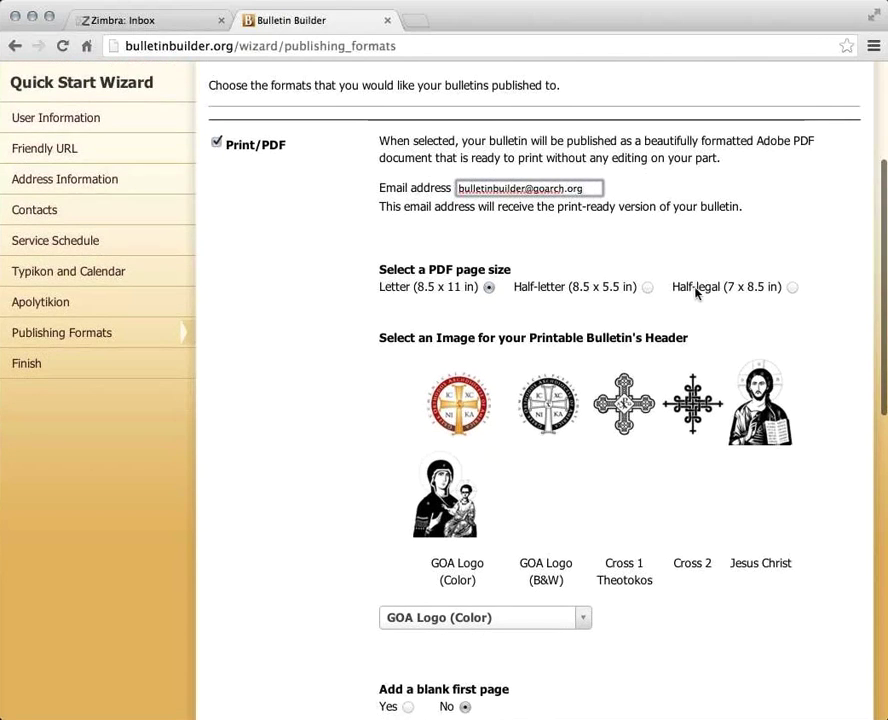
Choose Half-legal page size, Jesus Christ header image, and Yes for a blank first page
click(792, 287)
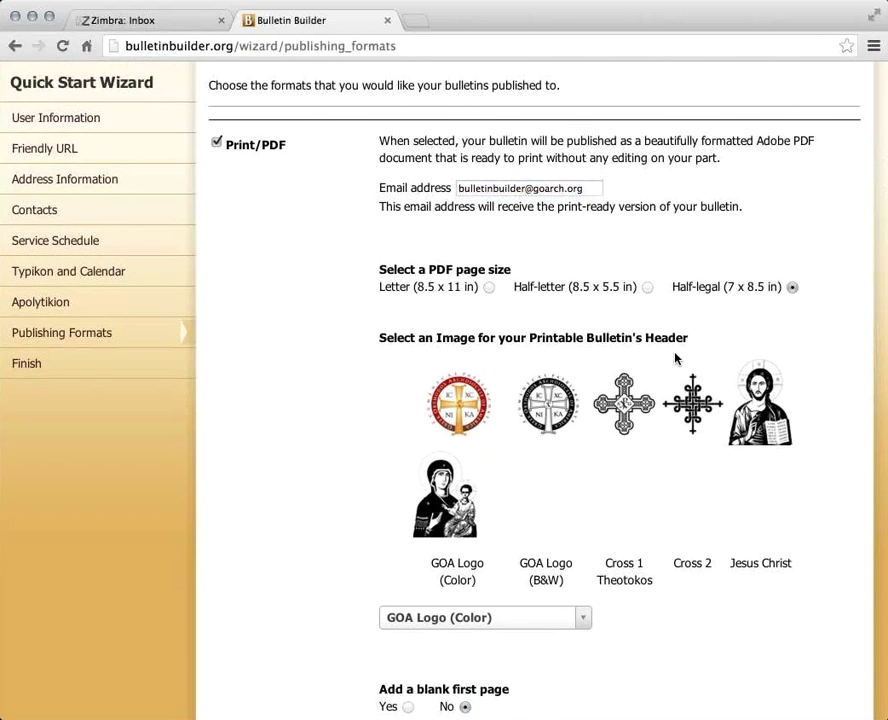
scroll(676, 358, down, 2)
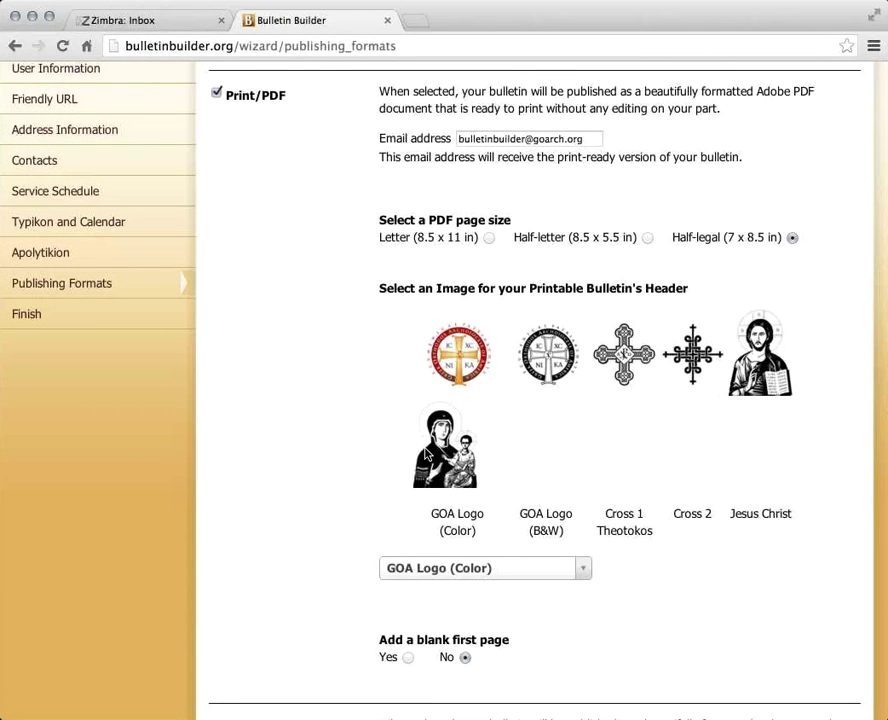
scroll(425, 453, down, 2)
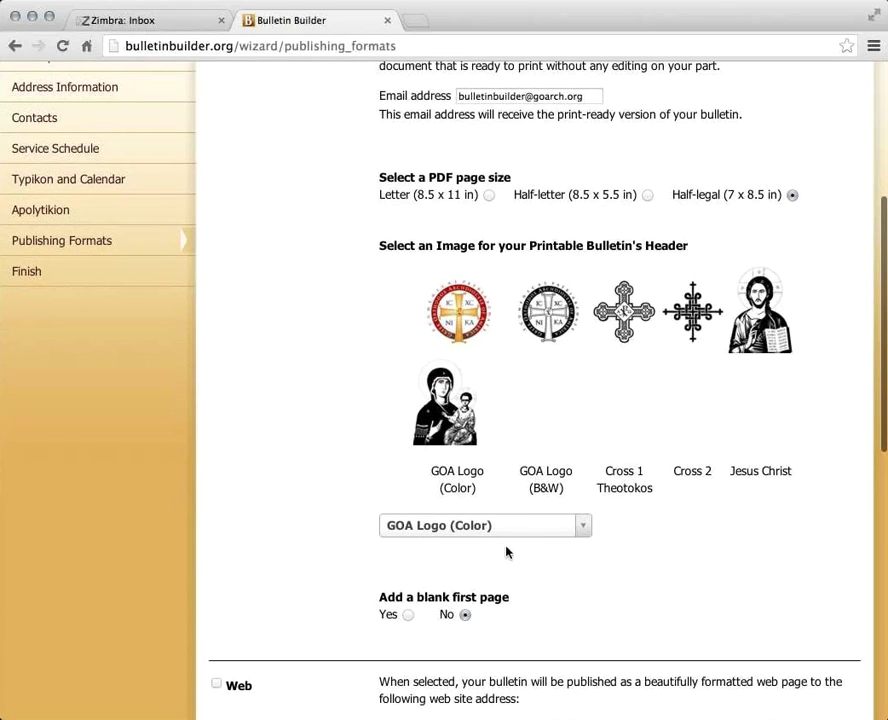
click(500, 539)
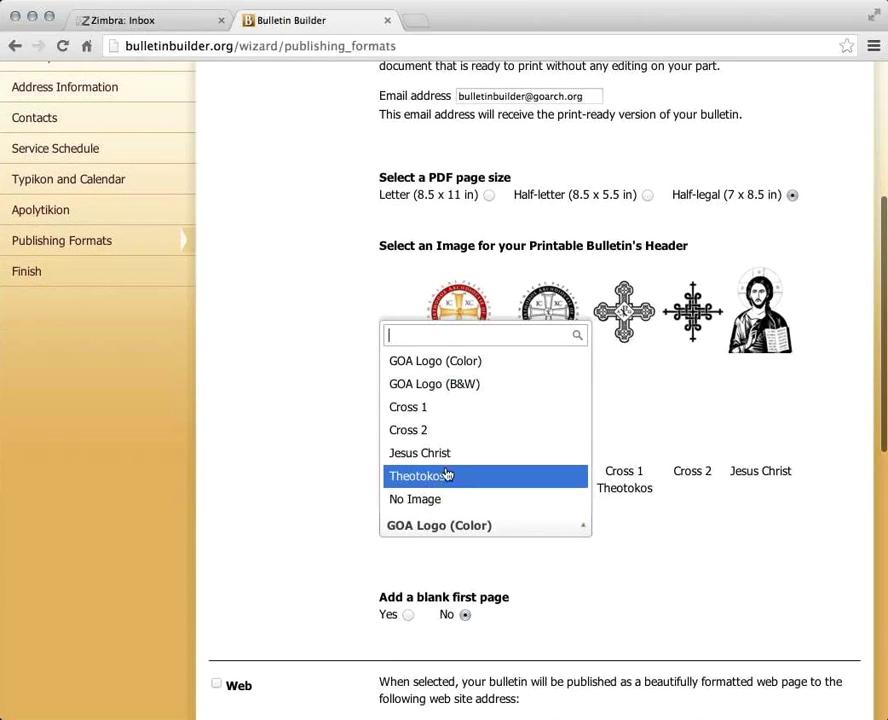
click(446, 455)
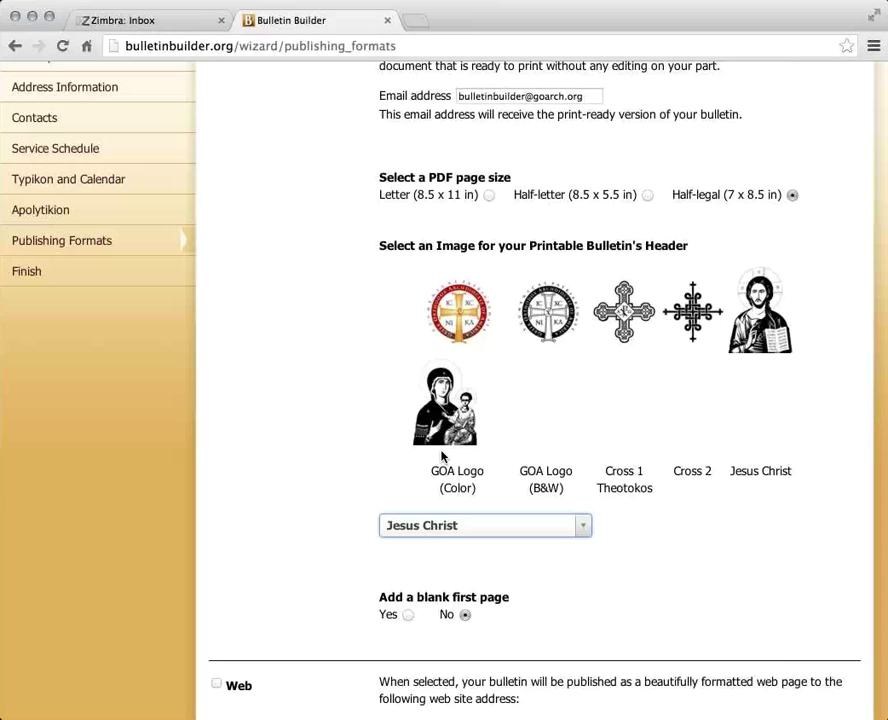
scroll(441, 455, down, 3)
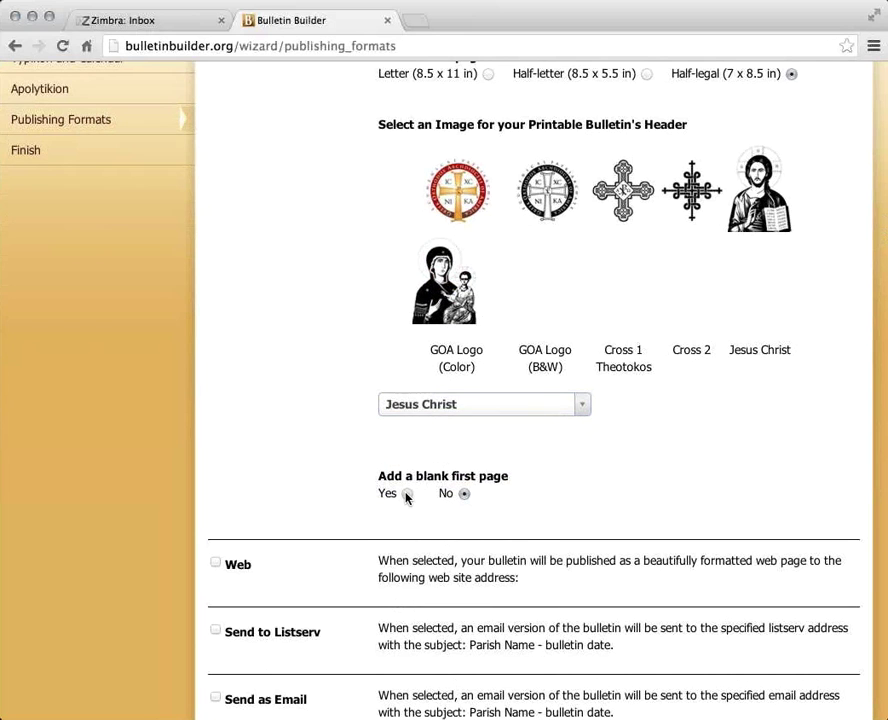
click(406, 495)
scroll(406, 497, down, 1)
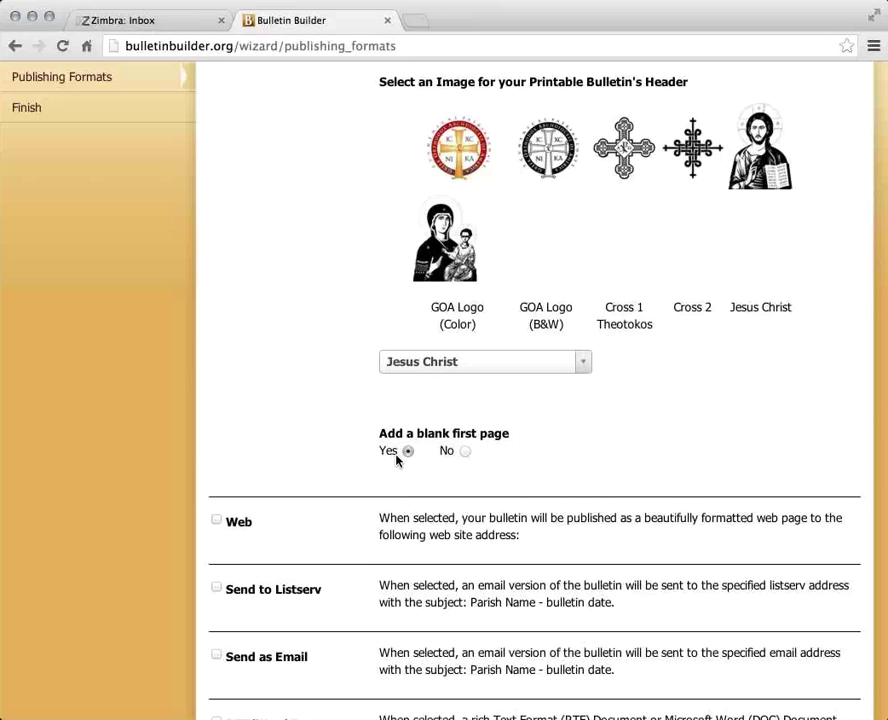
scroll(396, 459, down, 1)
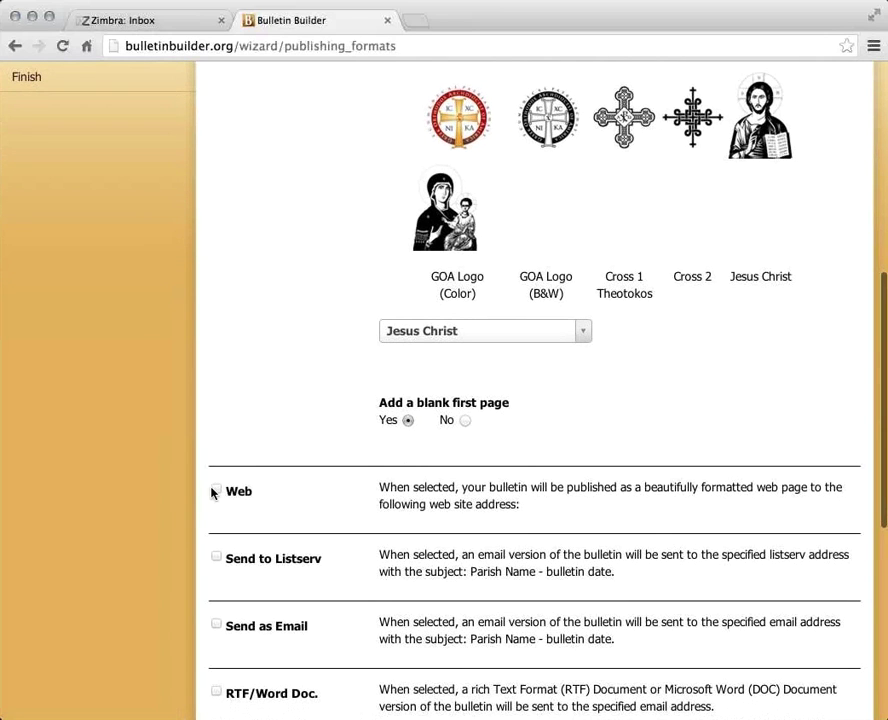
Keep Web publishing on with the Basic 2 column theme
click(215, 491)
scroll(384, 505, down, 2)
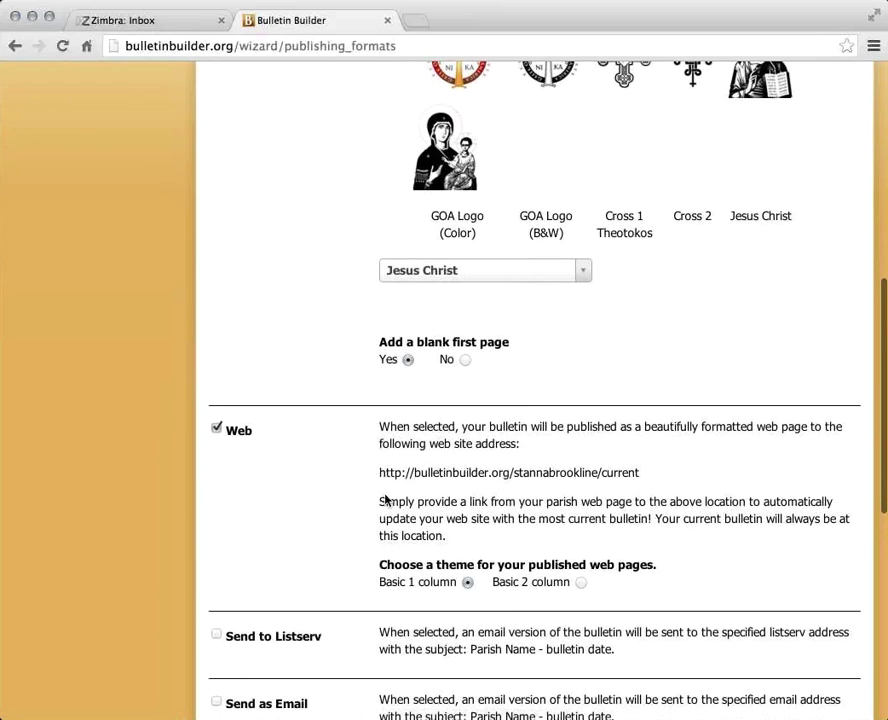
drag(381, 477, 413, 472)
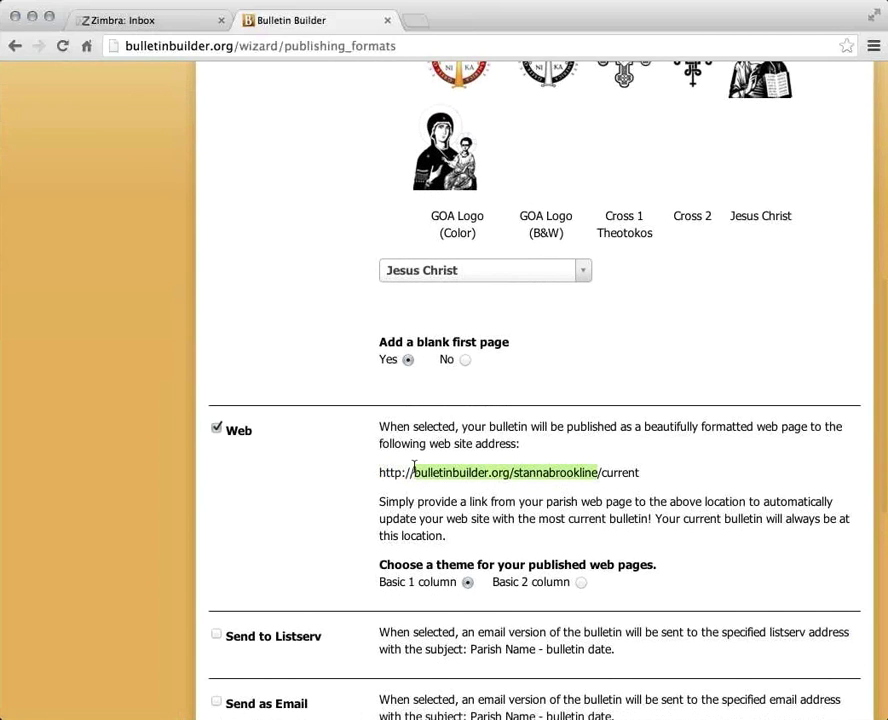
scroll(430, 525, down, 3)
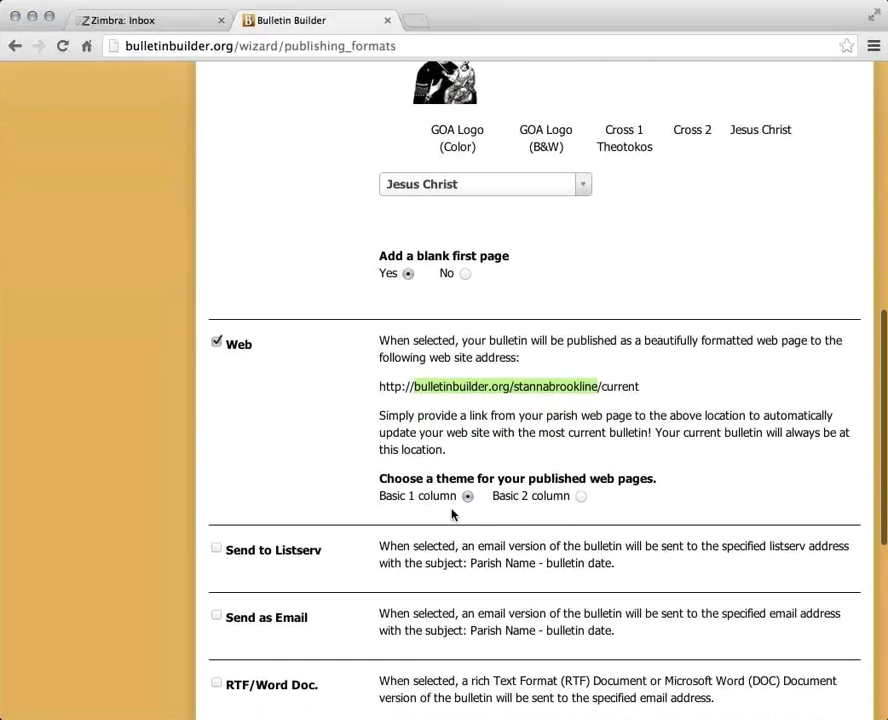
click(580, 497)
scroll(437, 518, down, 3)
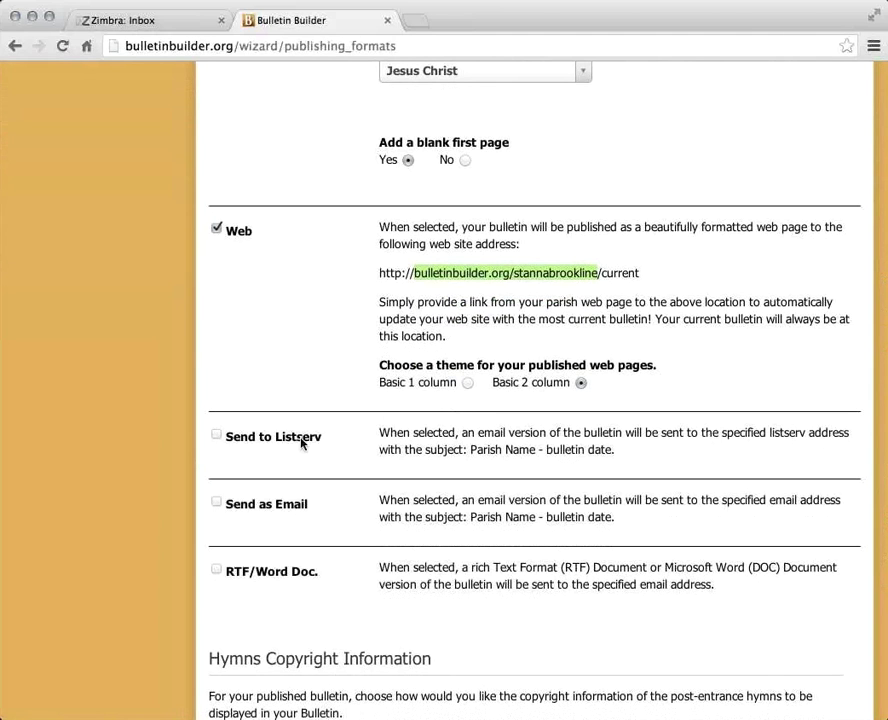
Turn Send to Listserv on, check its address fields, then switch it back off
click(217, 438)
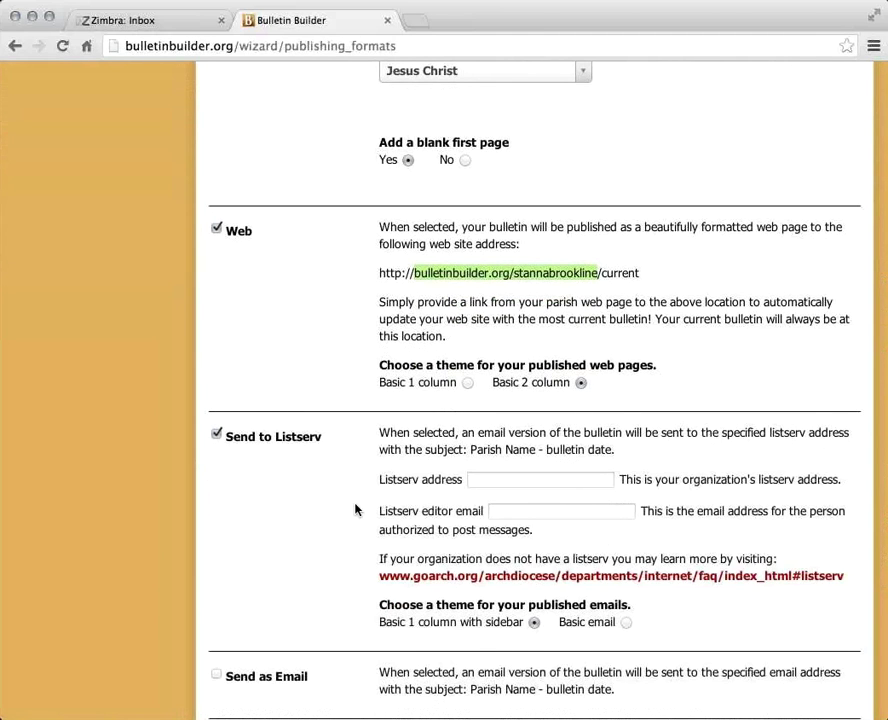
scroll(525, 450, down, 1)
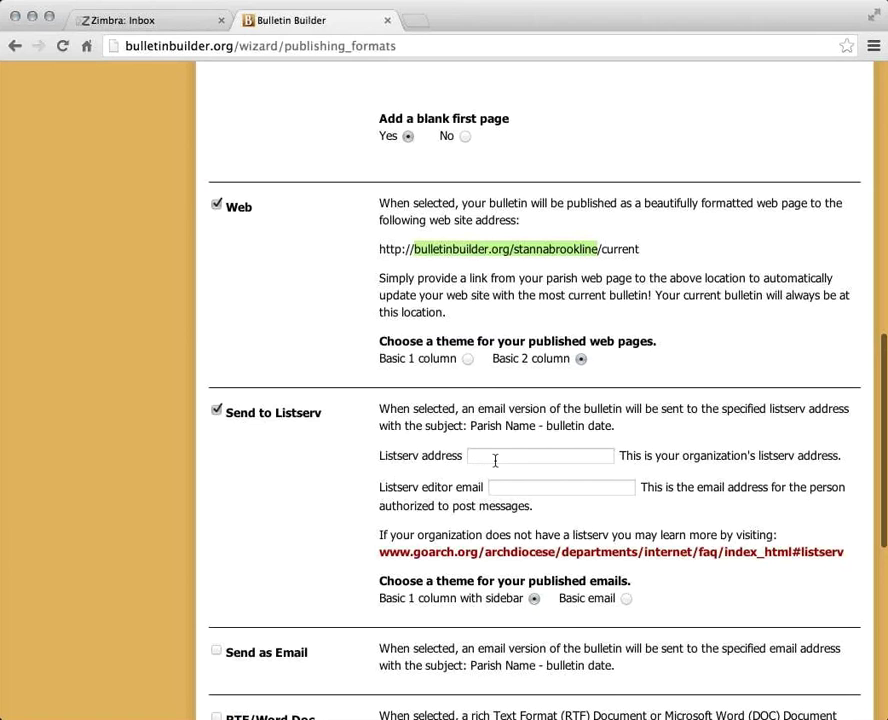
click(495, 456)
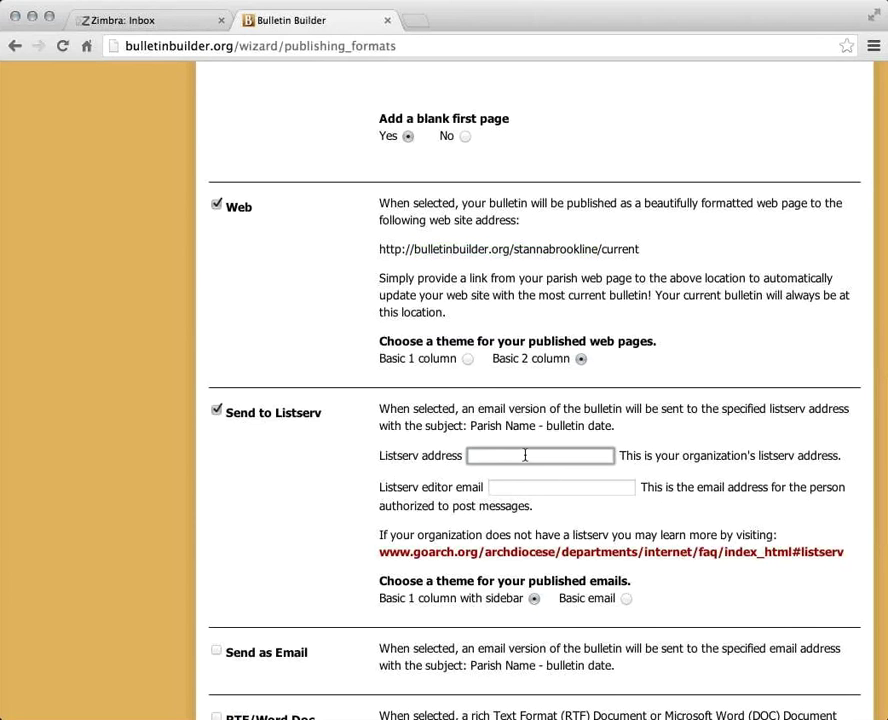
double_click(515, 503)
click(514, 490)
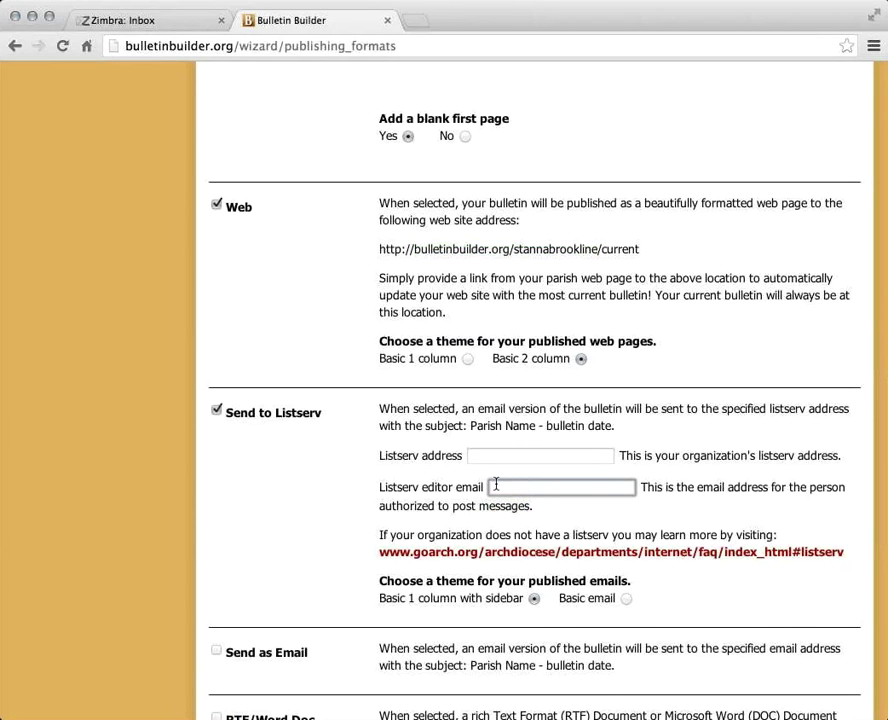
click(260, 413)
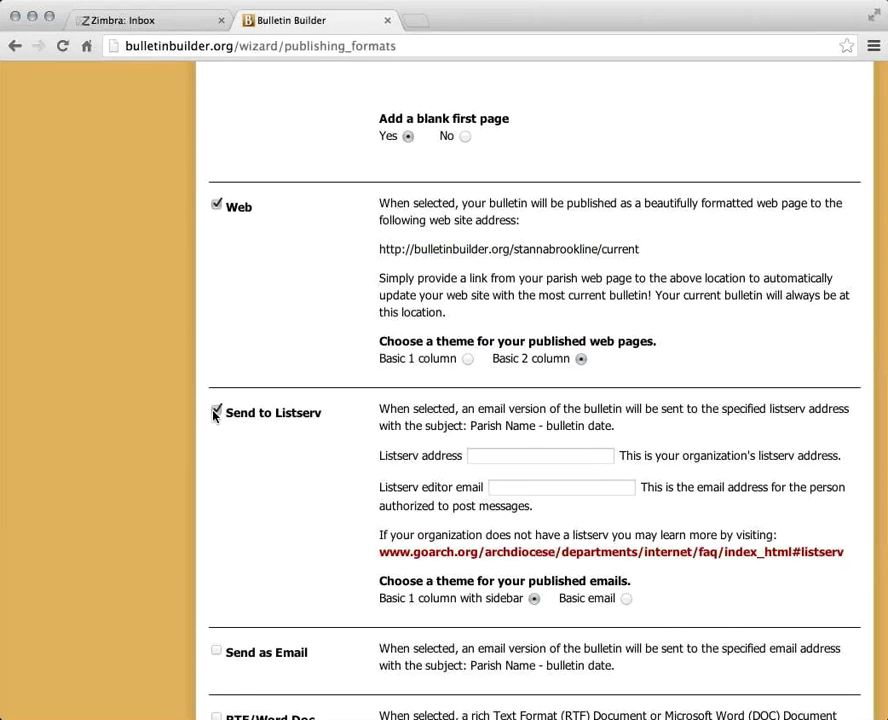
click(215, 411)
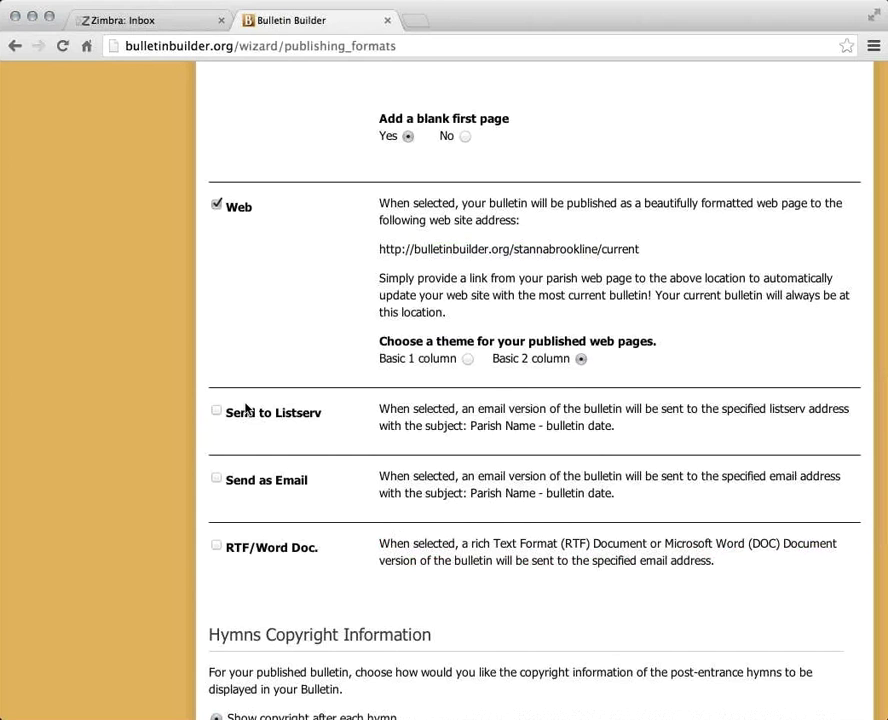
Turn on Send as Email and complete the delivery e-mail address
scroll(247, 408, down, 2)
click(247, 408)
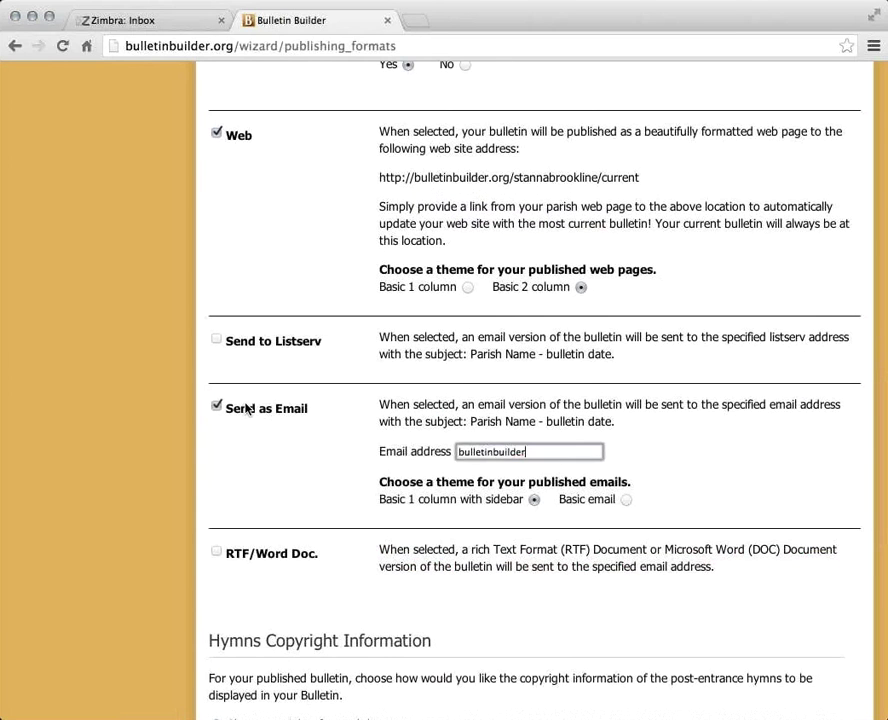
text(@goardch.org)
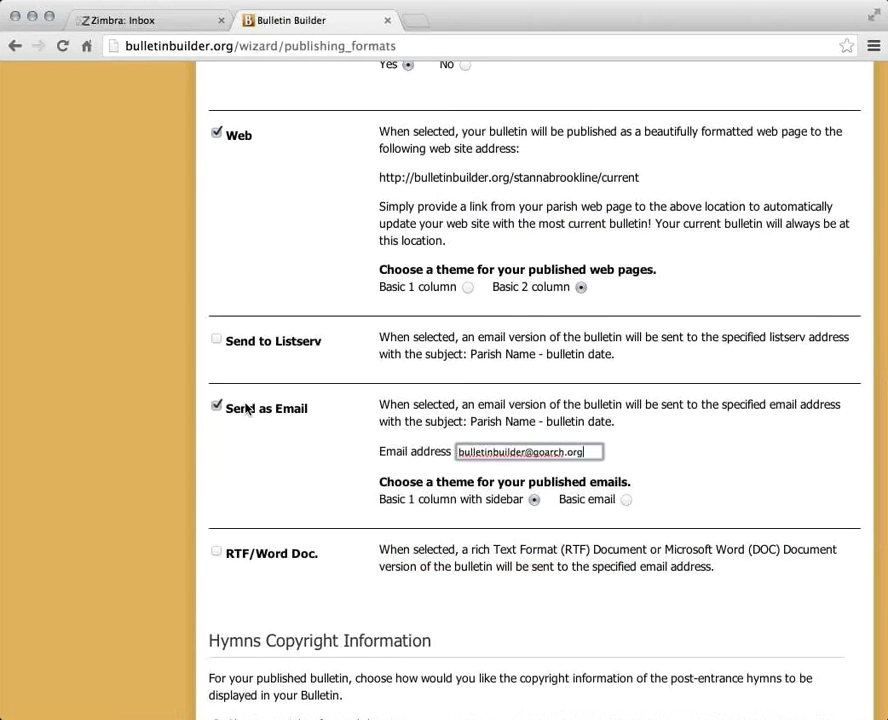
click(557, 484)
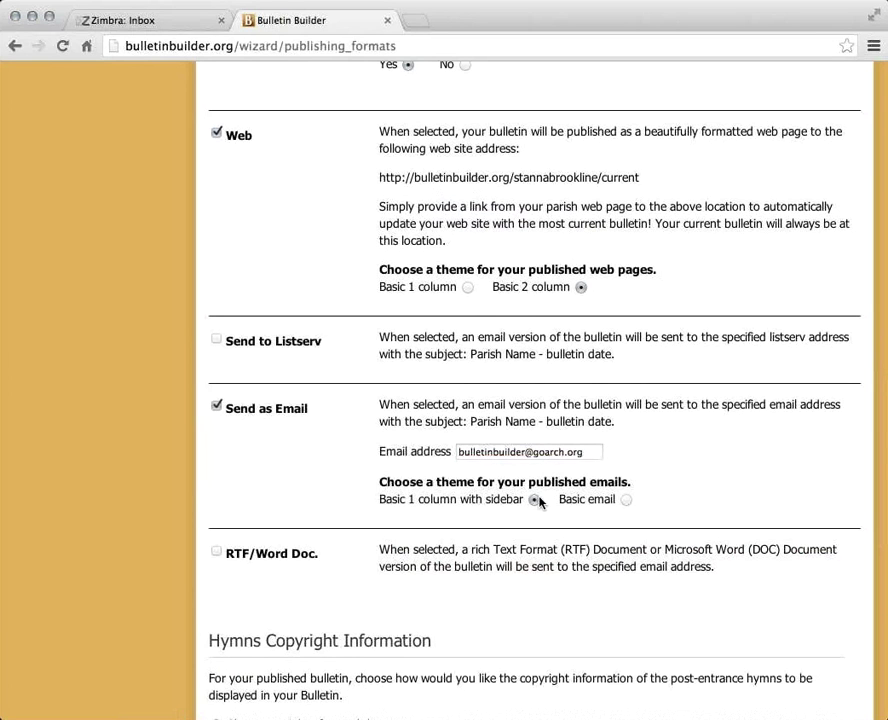
scroll(532, 500, down, 2)
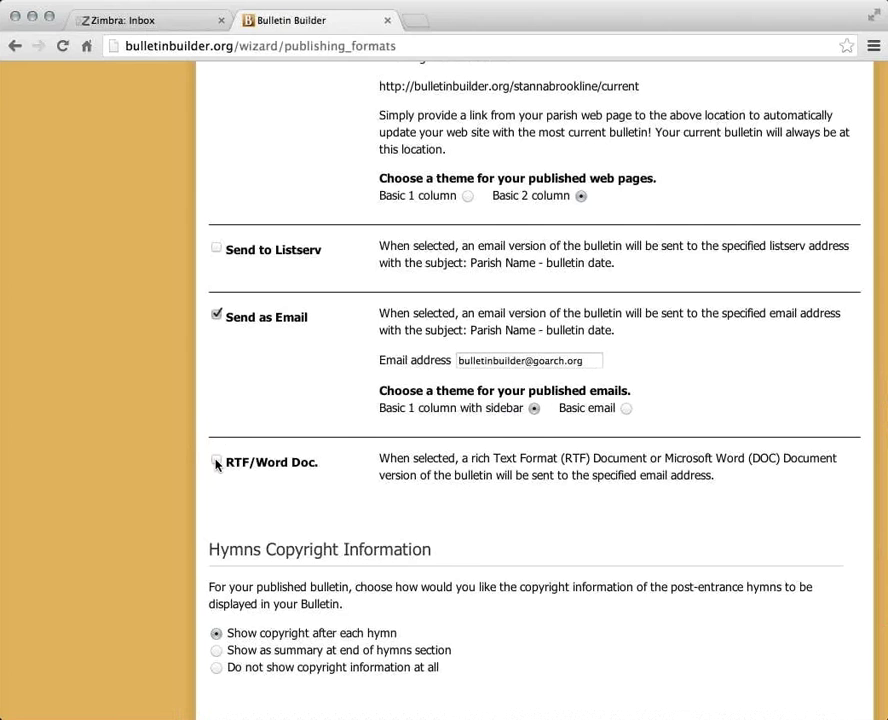
Leave RTF/Word Doc off, show hymn copyrights as a summary, and save to Finish and Review
click(216, 462)
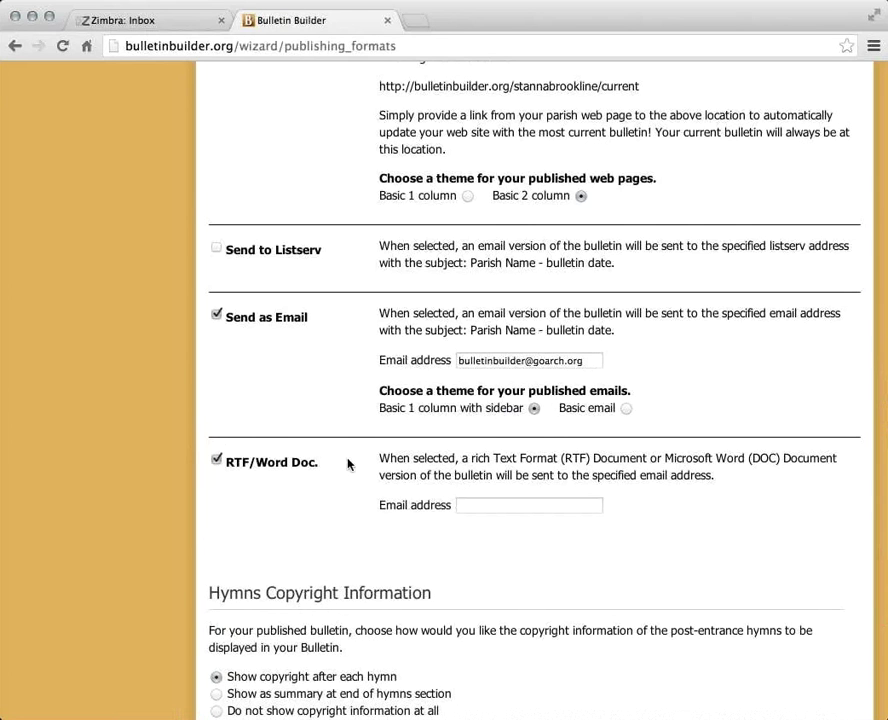
click(216, 462)
scroll(285, 460, up, 5)
scroll(285, 355, down, 2)
scroll(285, 358, up, 5)
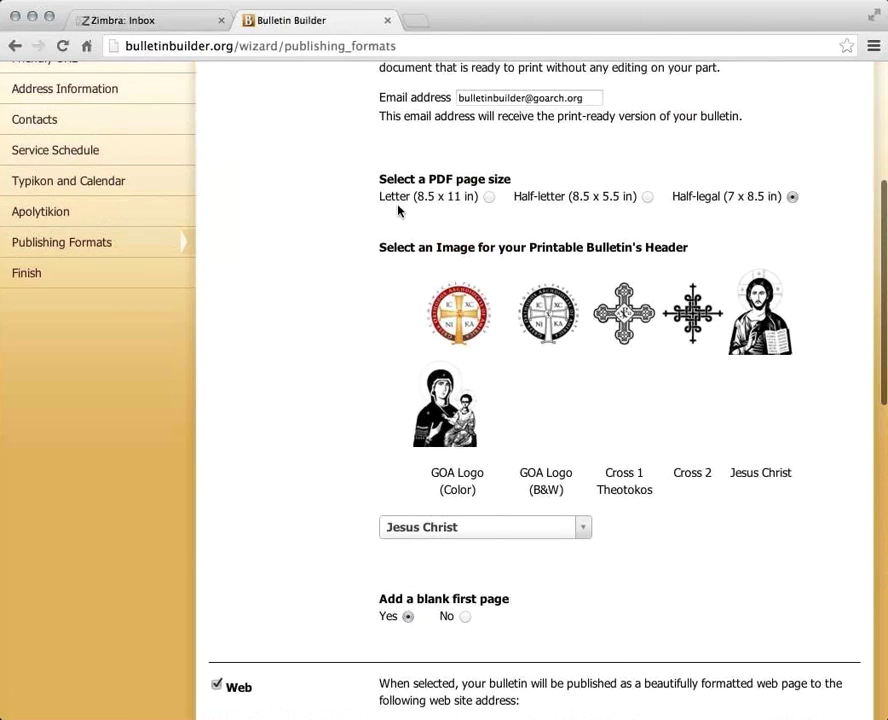
scroll(390, 220, up, 2)
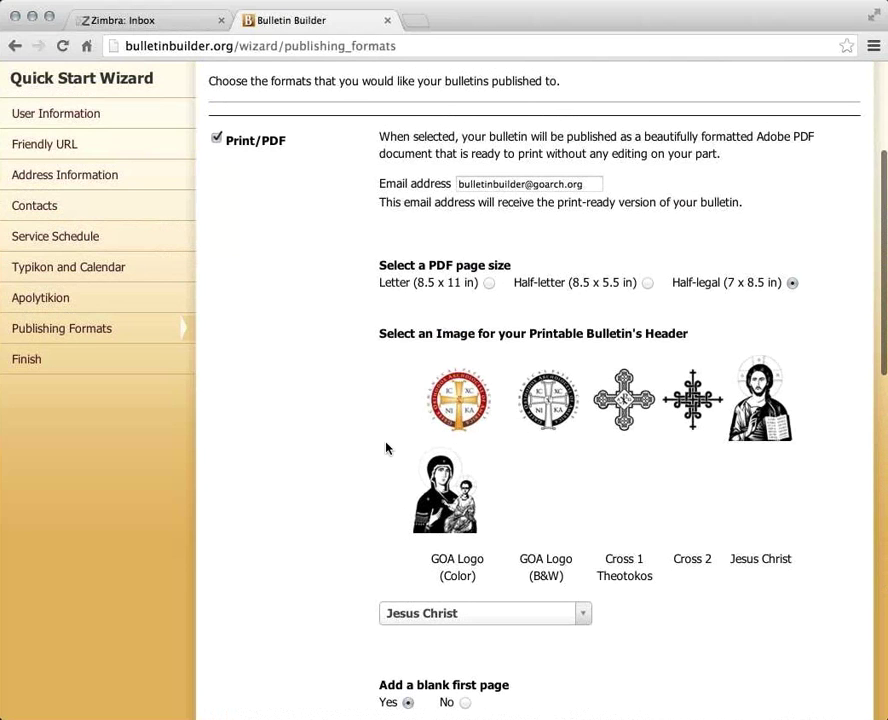
scroll(300, 452, down, 10)
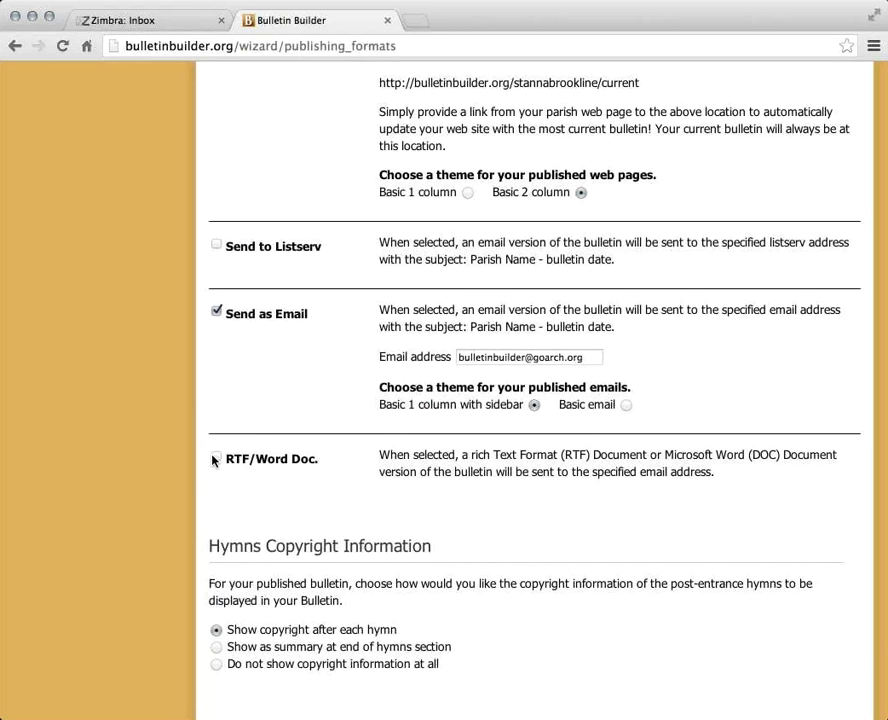
scroll(214, 460, down, 3)
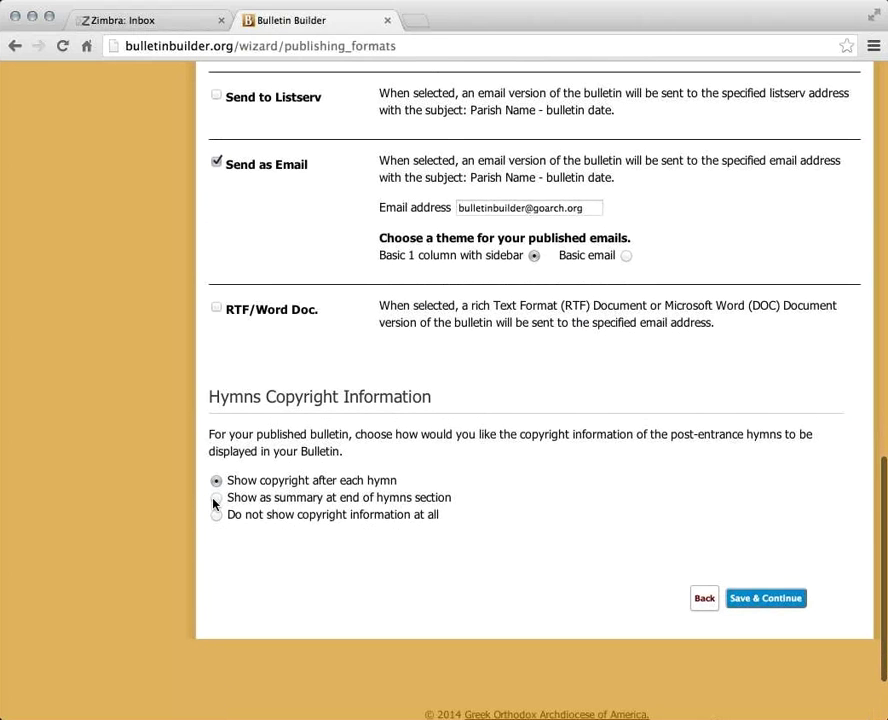
click(214, 499)
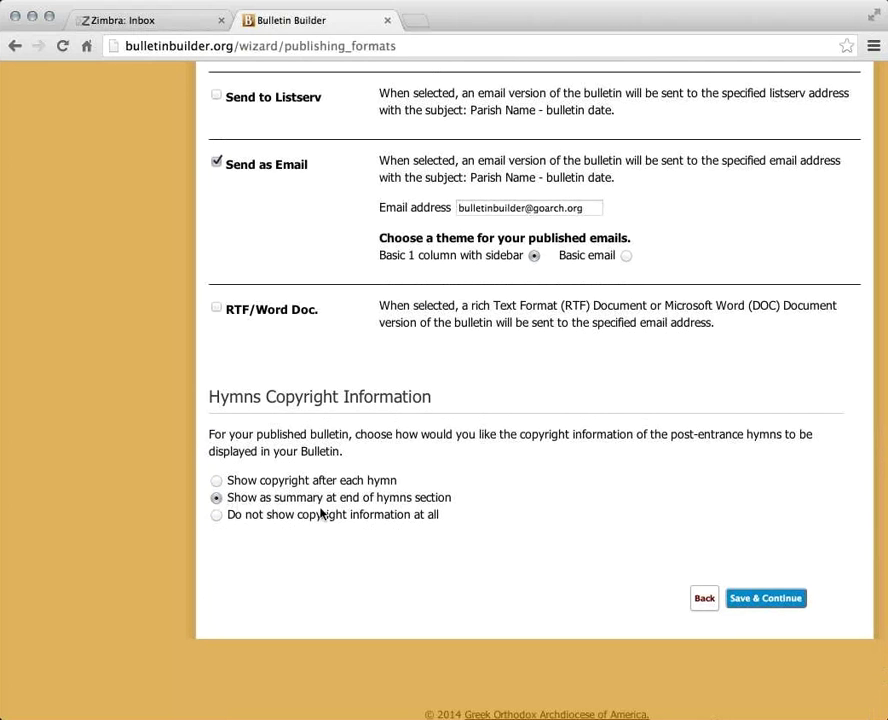
click(758, 600)
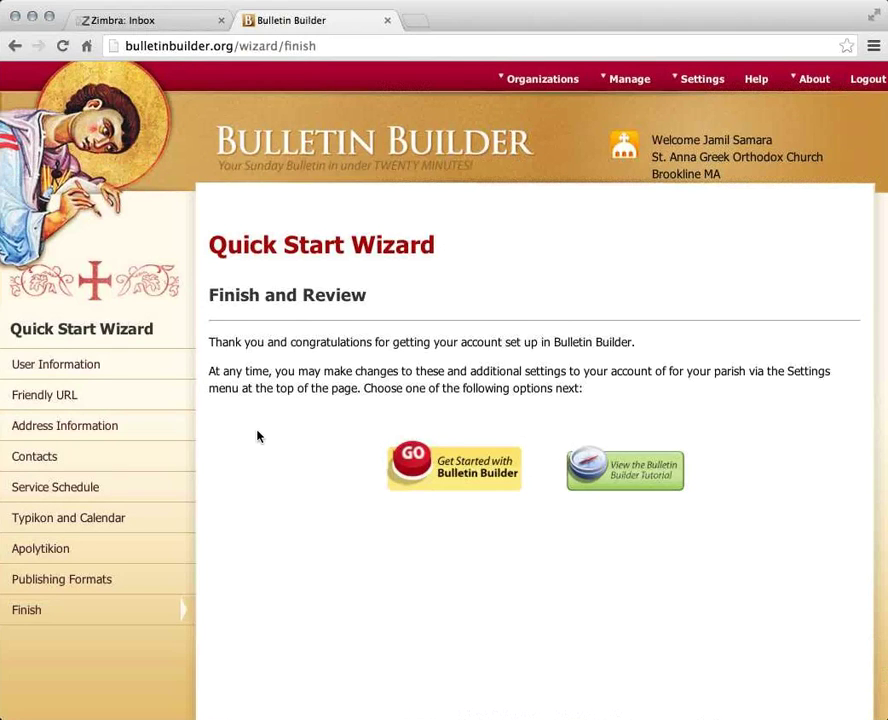
Go to the Dashboard, dismiss the welcome message, and open the Organizations menu
click(433, 470)
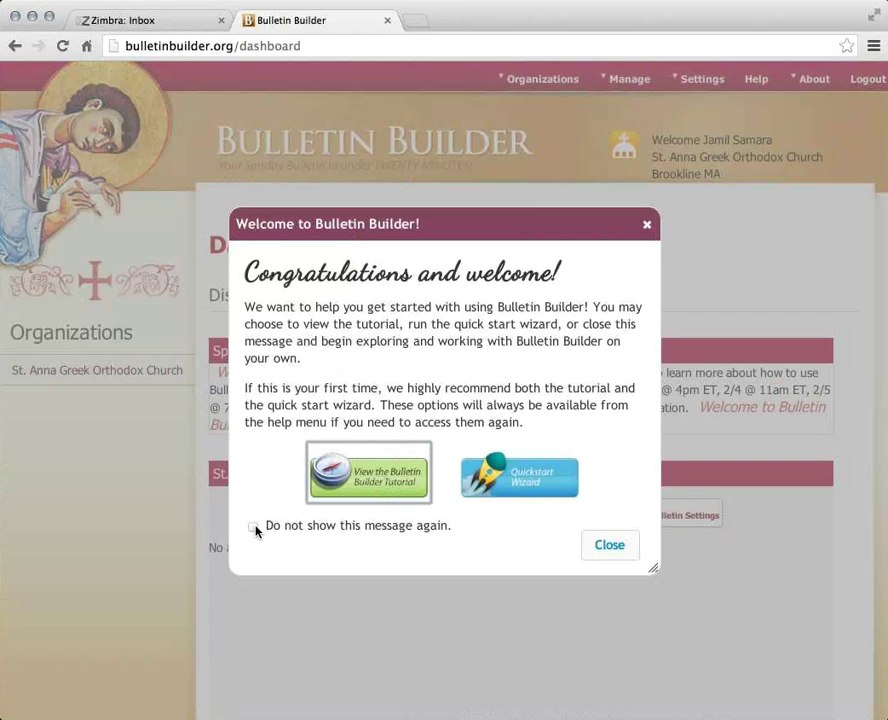
key(Escape)
scroll(440, 422, down, 2)
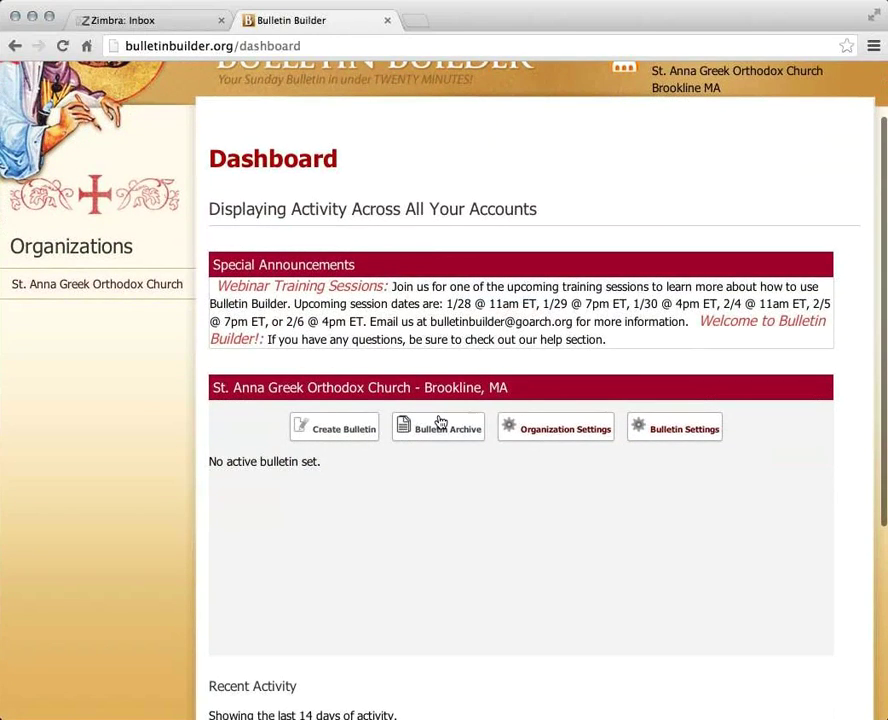
scroll(440, 422, up, 2)
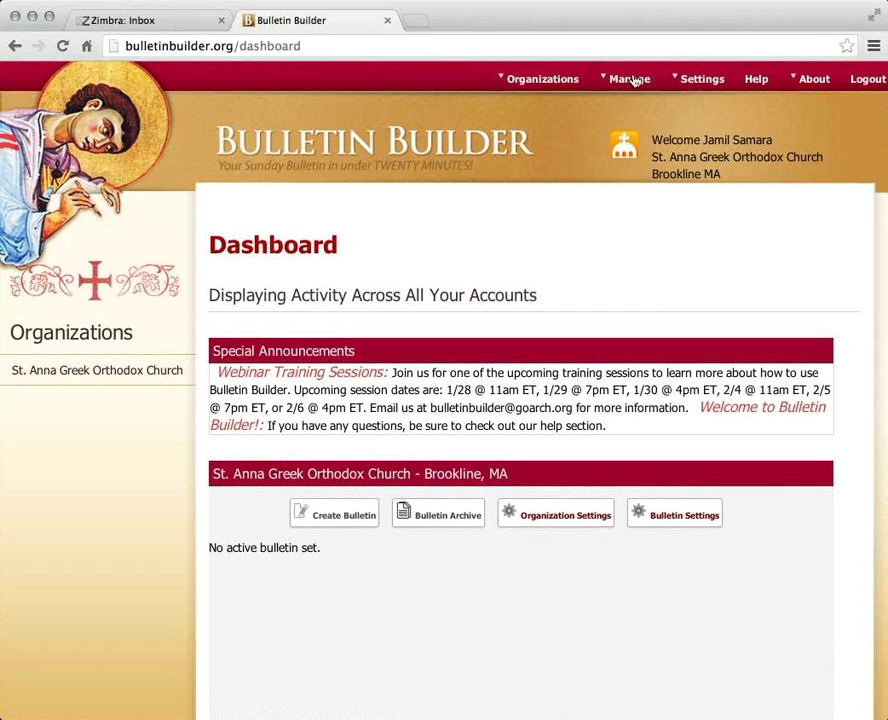
click(512, 82)
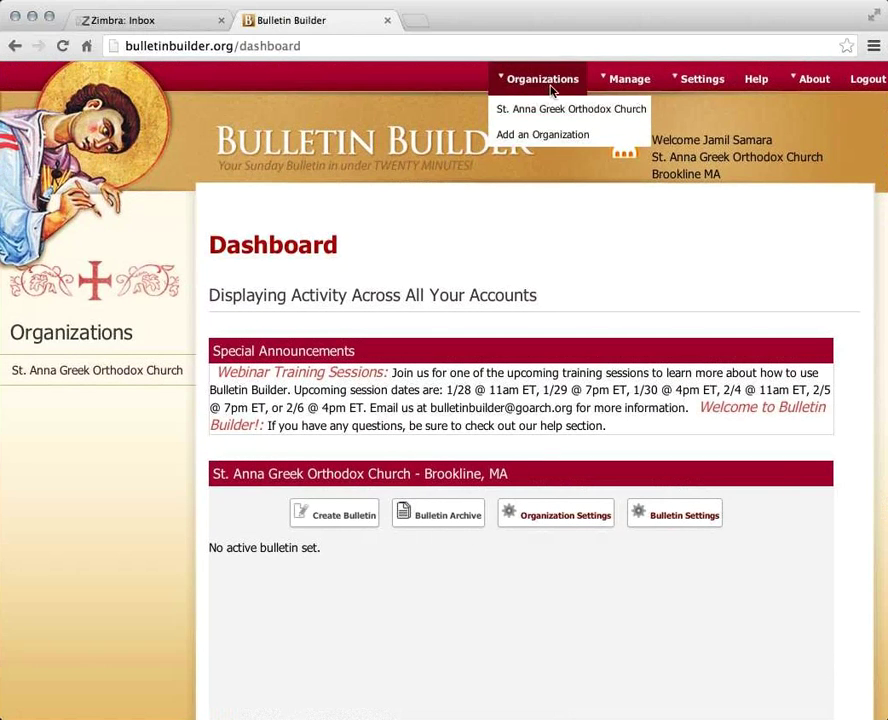
mouse_move(629, 88)
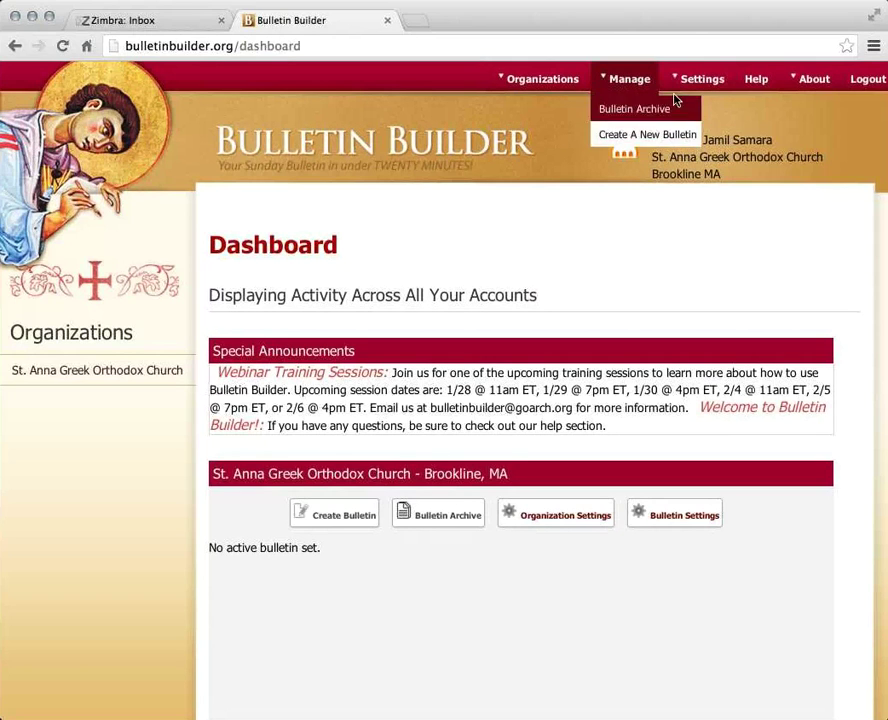
mouse_move(690, 87)
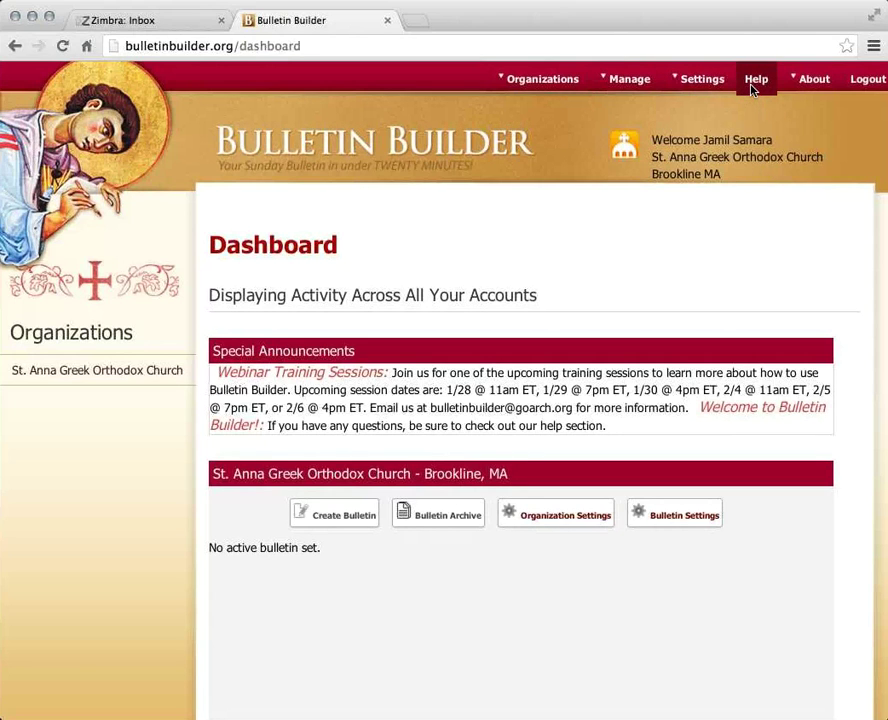
mouse_move(820, 78)
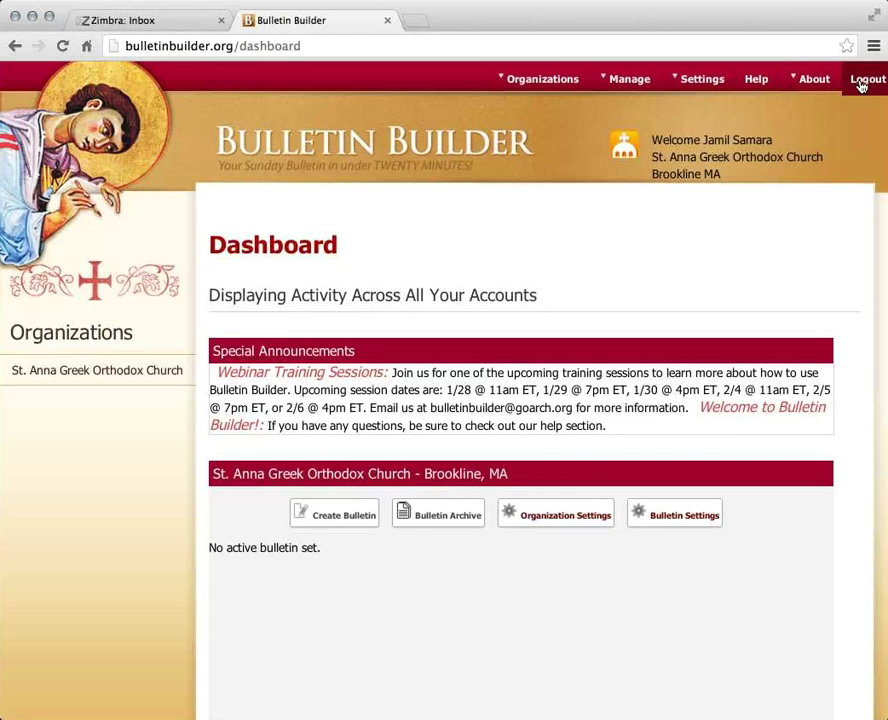
scroll(248, 310, down, 2)
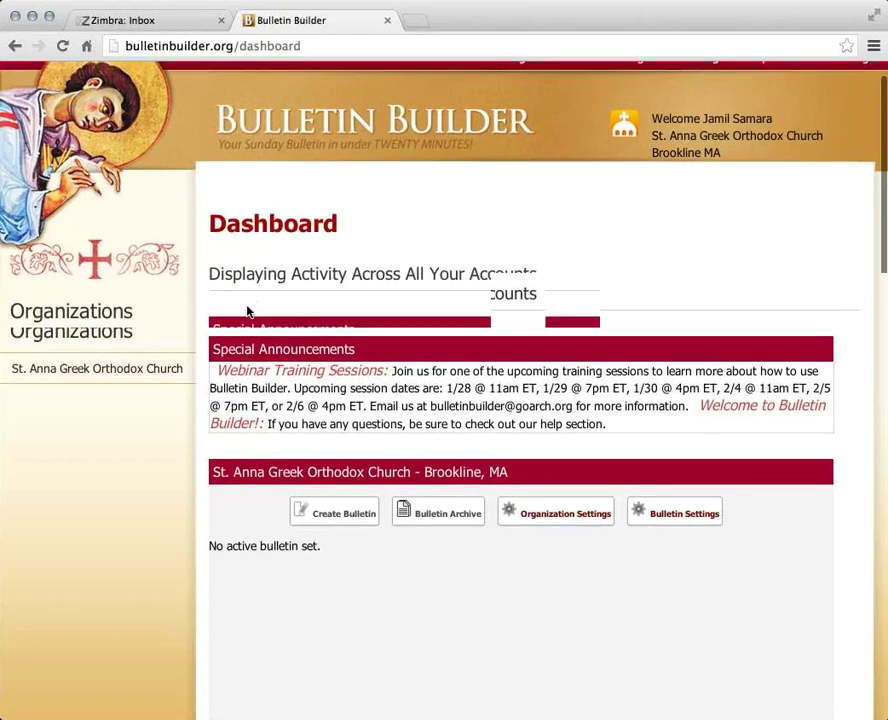
scroll(248, 307, down, 2)
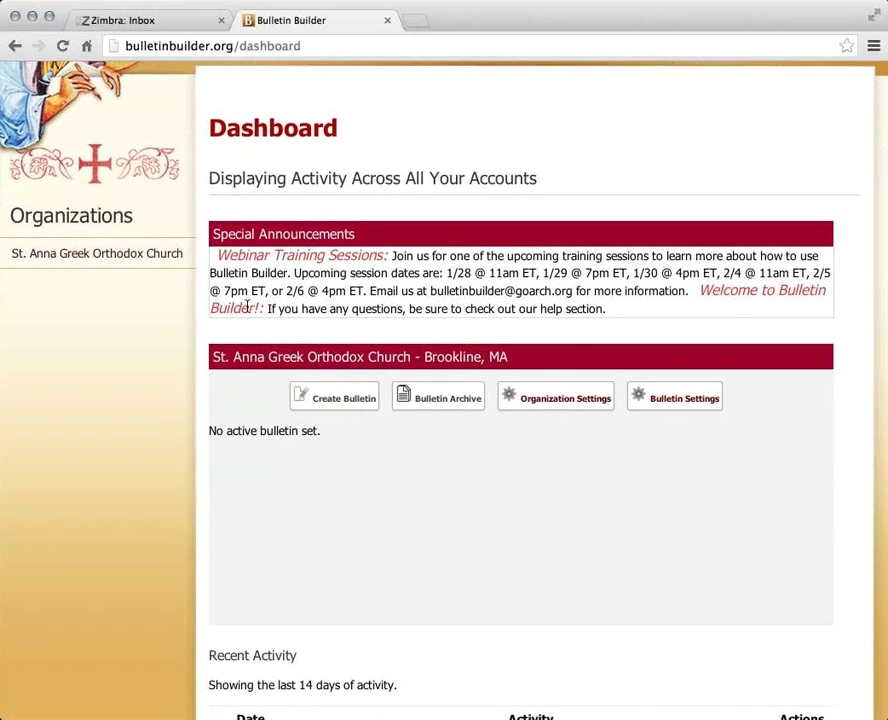
scroll(248, 311, down, 2)
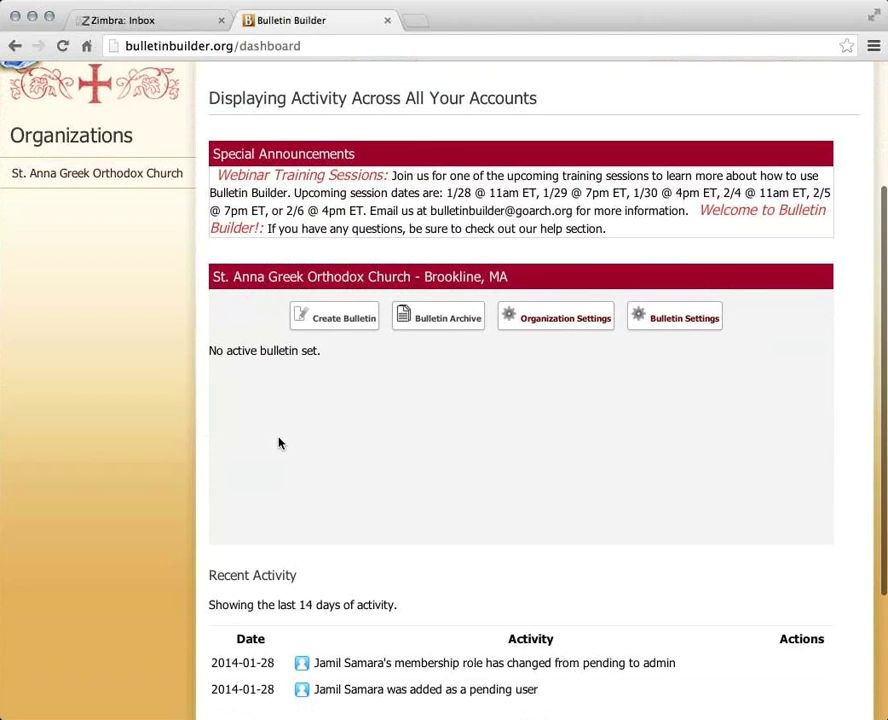
scroll(280, 445, down, 1)
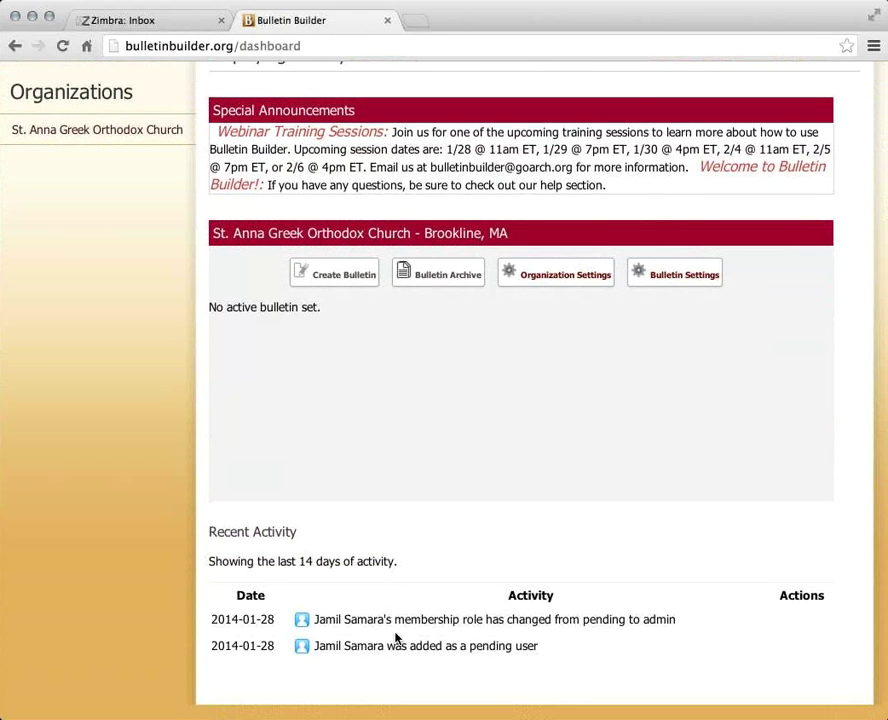
scroll(614, 433, up, 1)
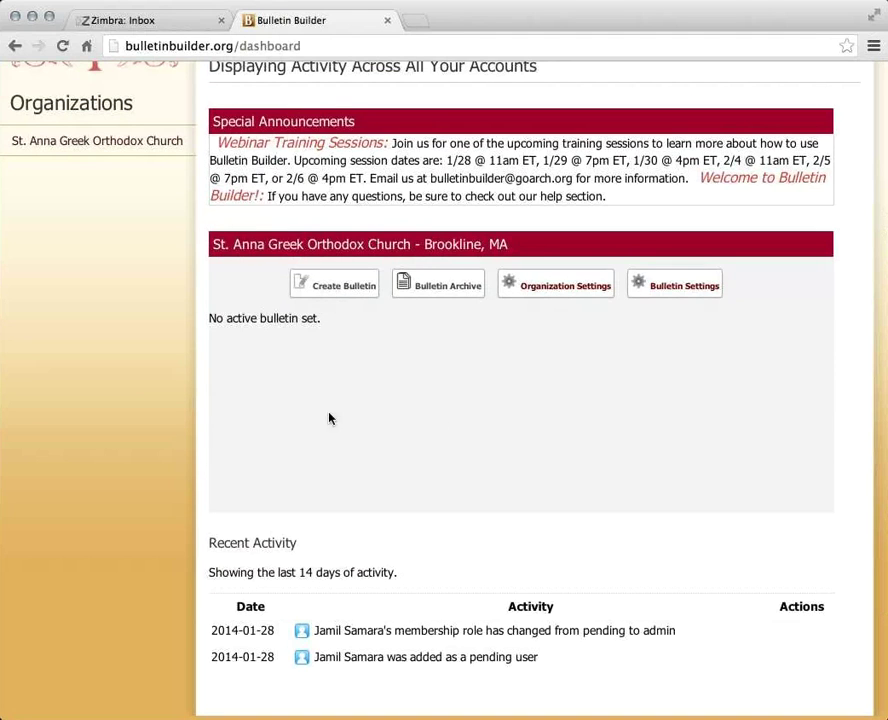
click(332, 295)
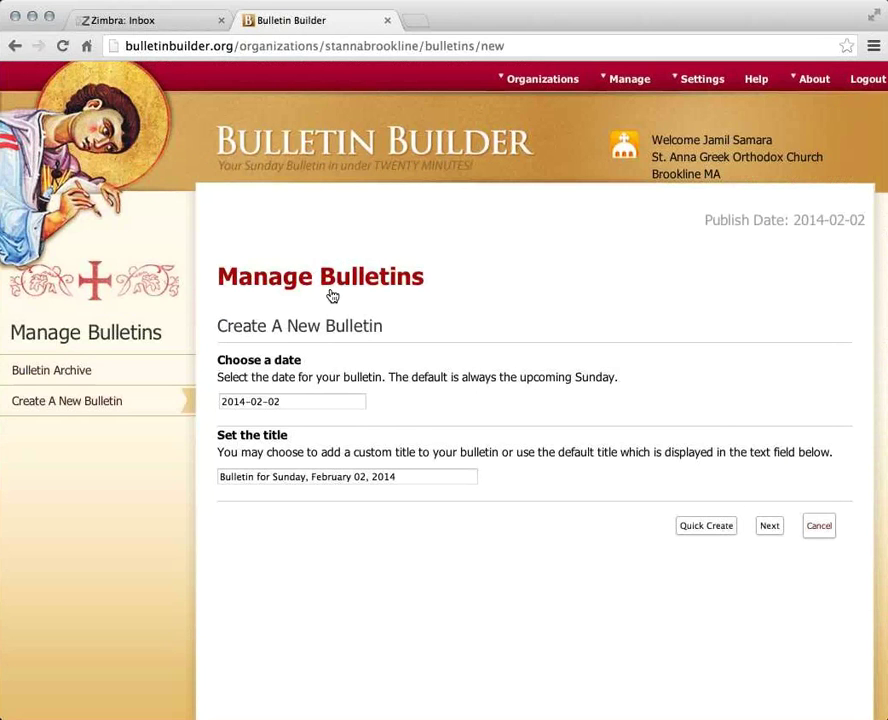
click(628, 84)
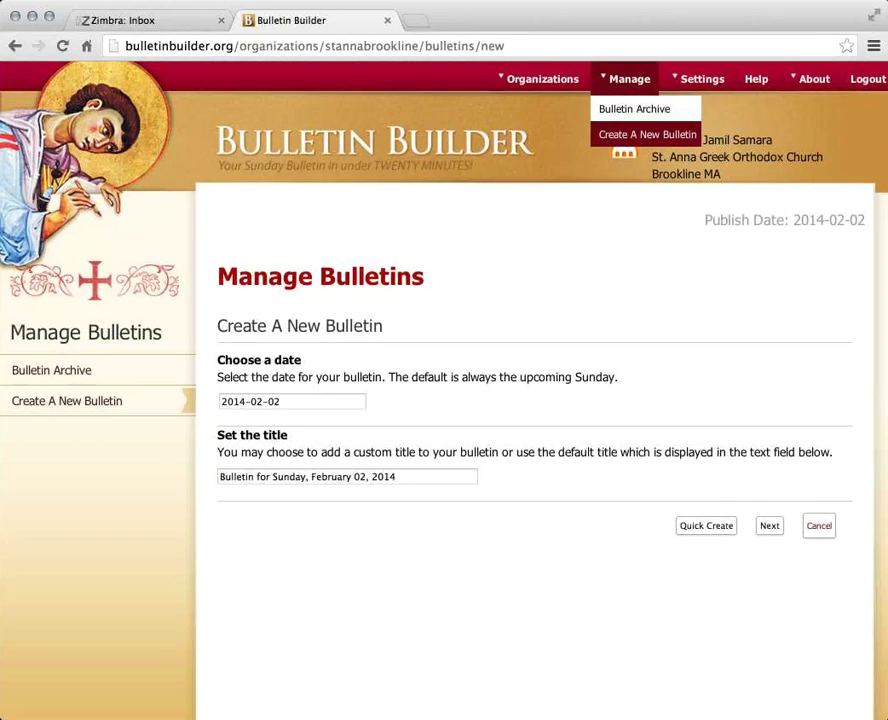
click(655, 137)
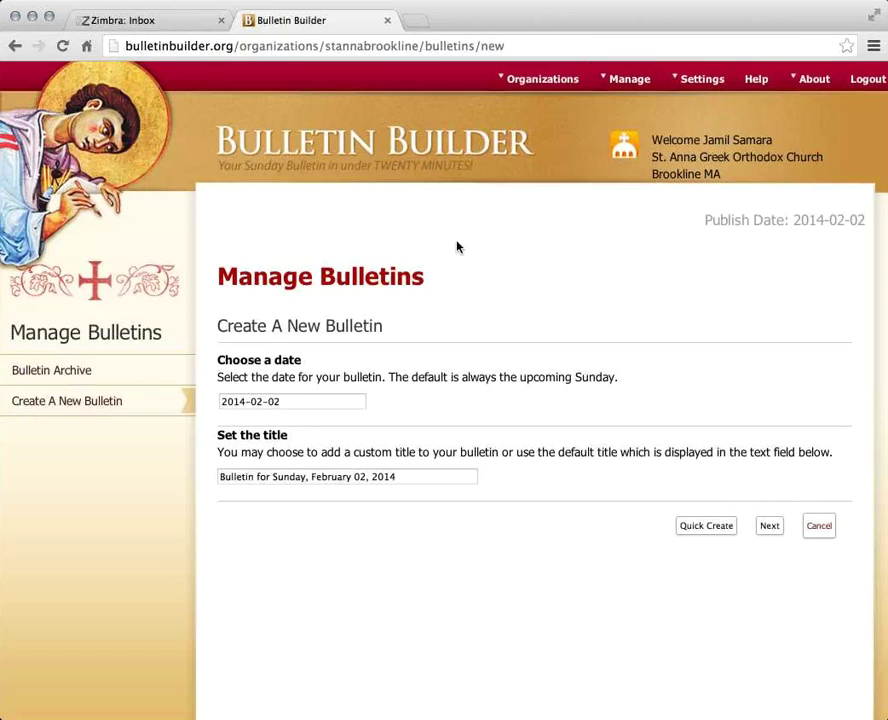
click(281, 398)
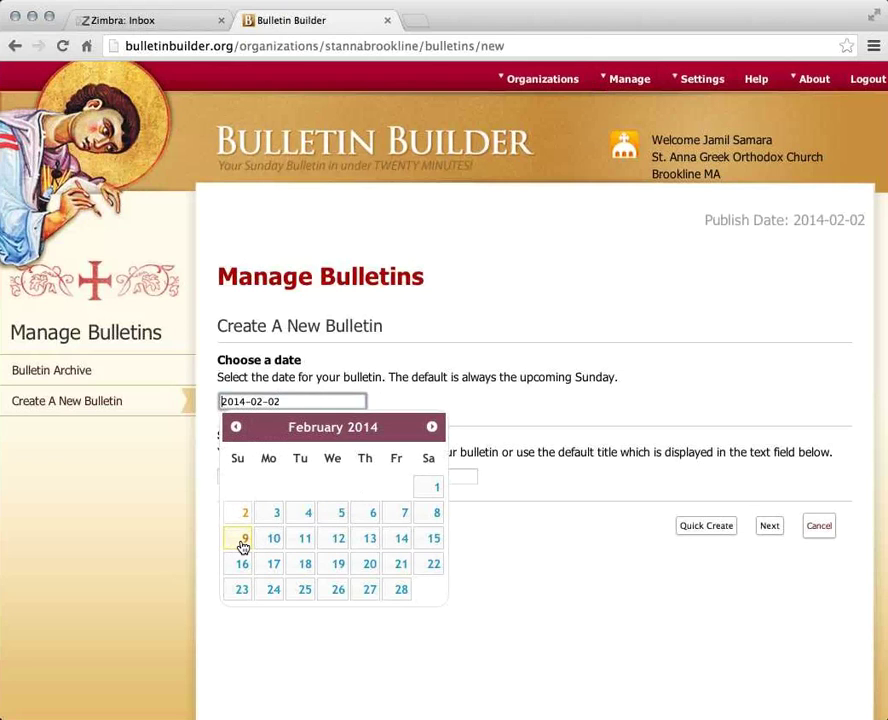
click(242, 541)
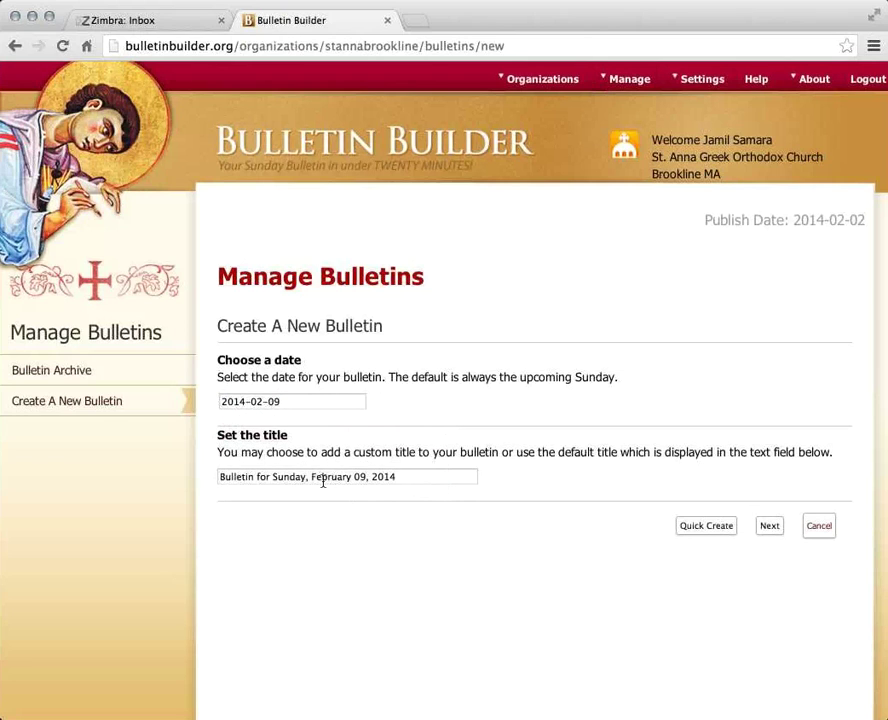
click(284, 399)
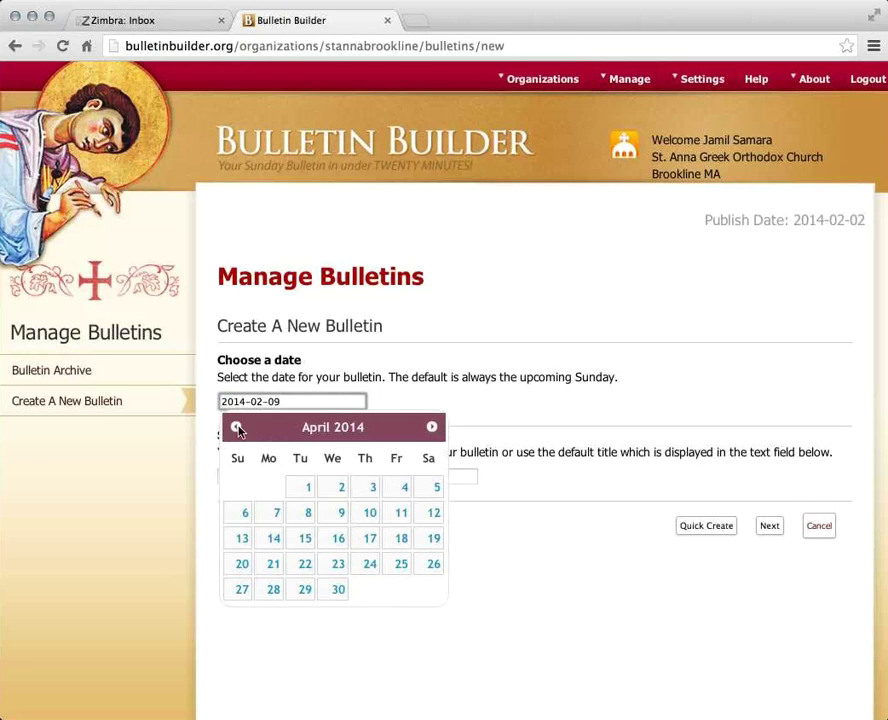
click(233, 428)
click(233, 428)
click(233, 428)
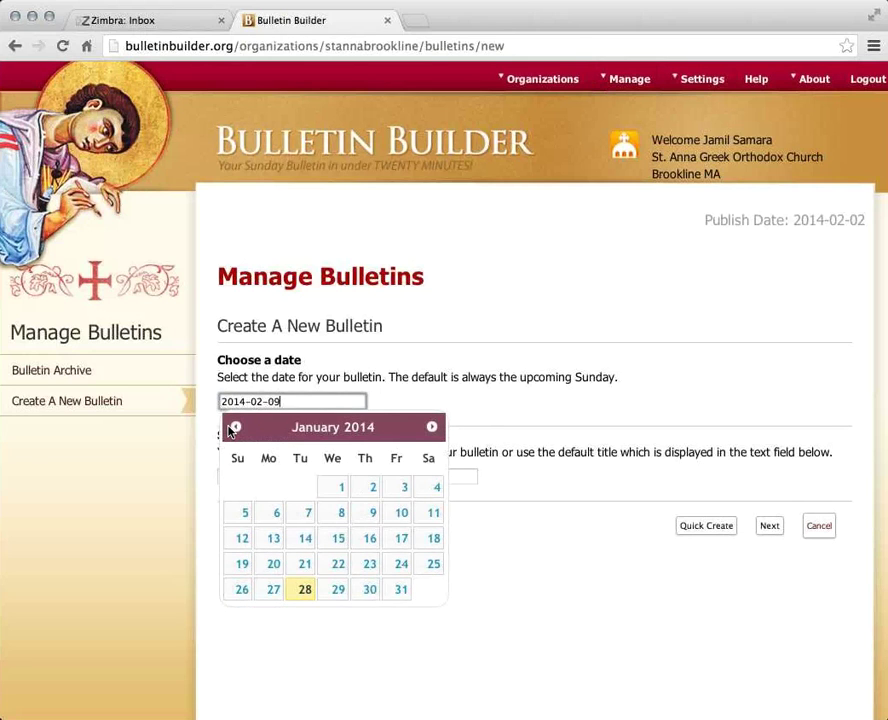
click(432, 427)
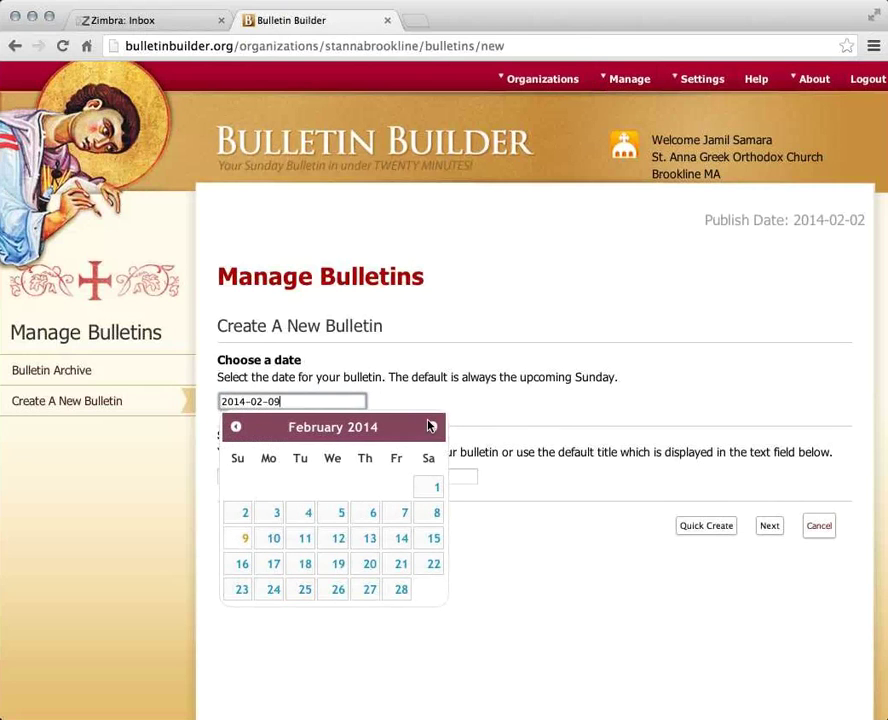
click(241, 515)
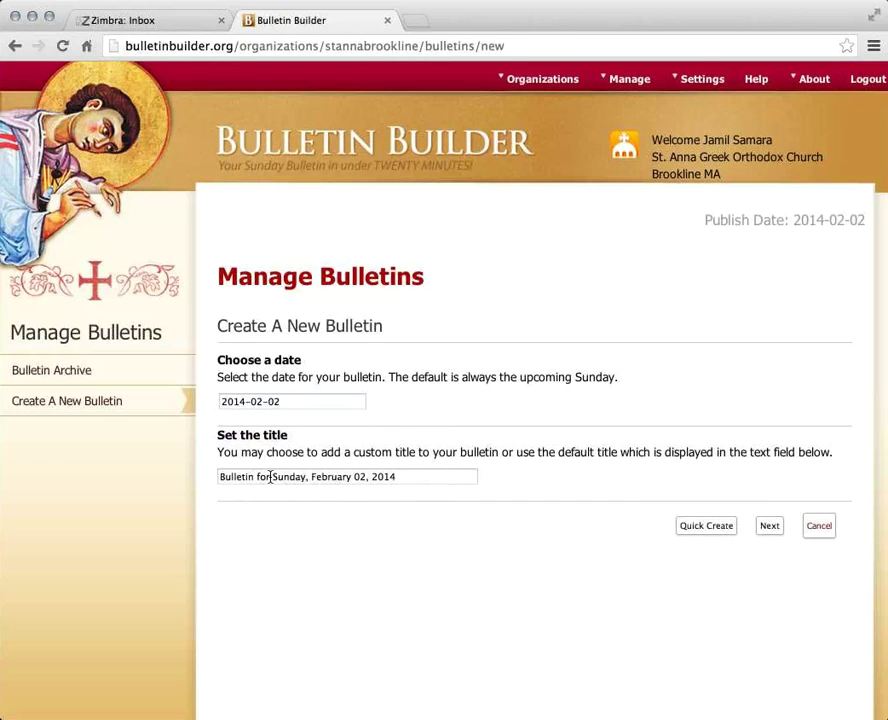
Replace the default 'Sunday' wording in the title with '2/2/2014 - Presentation of the Lord'
key(BackSpace)
drag(271, 477, 372, 476)
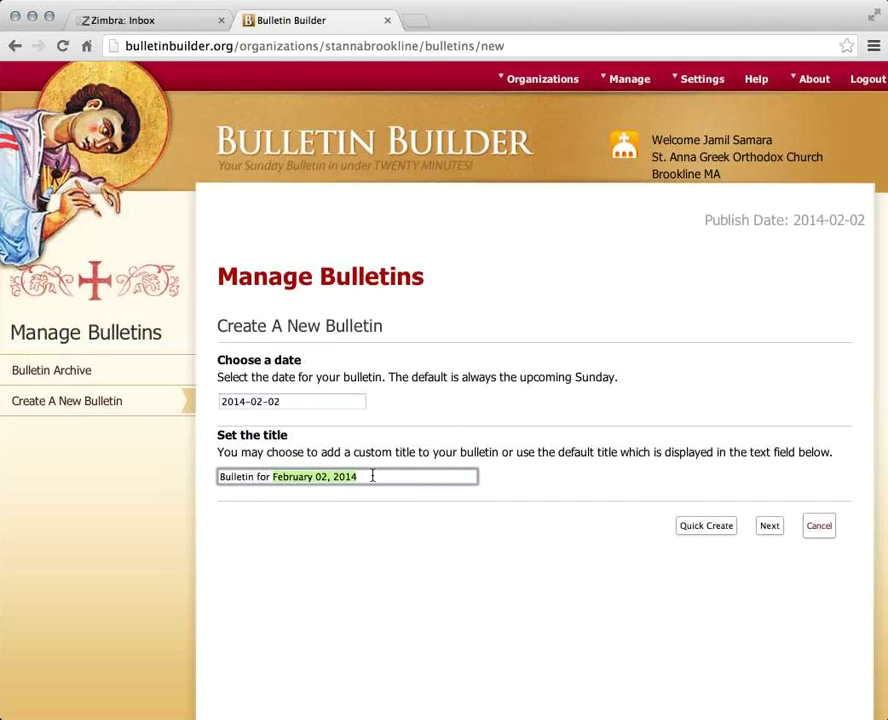
text(2/2/2014)
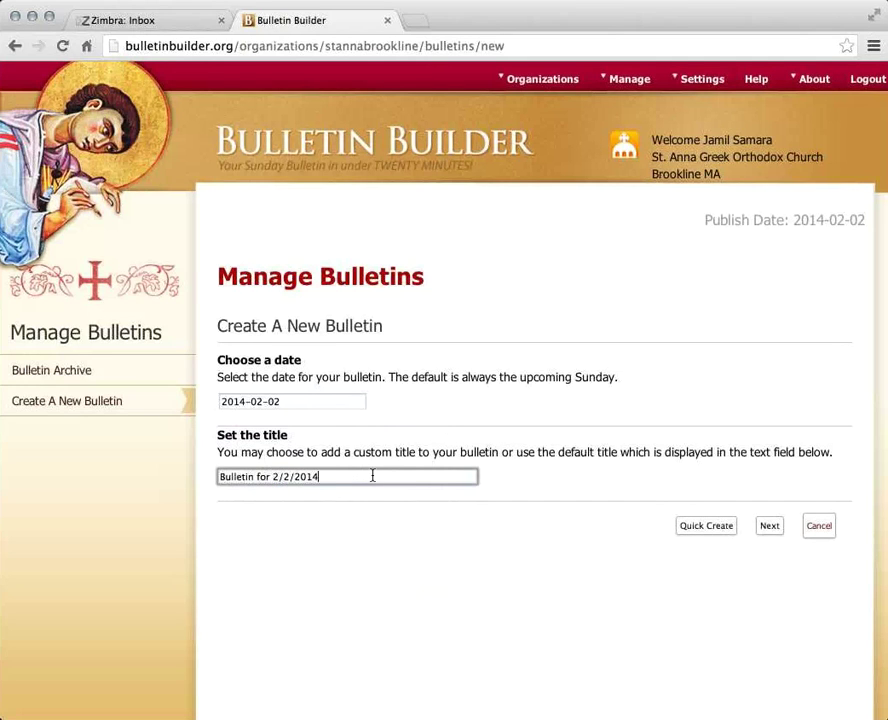
text( - Presentation of the Lord)
Continue to the bulletin's Manage Bulletin Sections page and scroll down the list
click(768, 528)
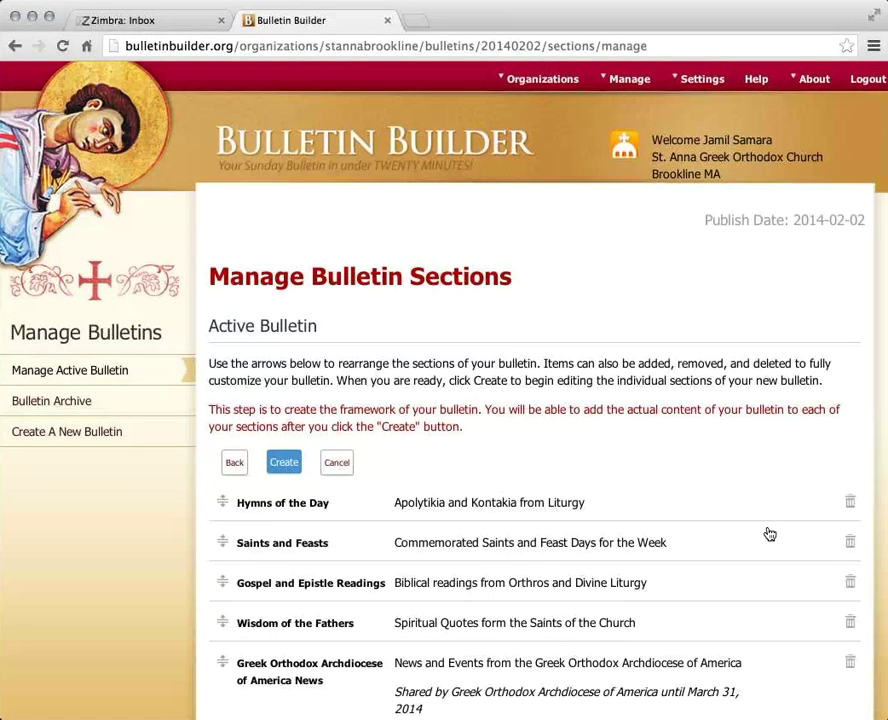
scroll(769, 534, down, 3)
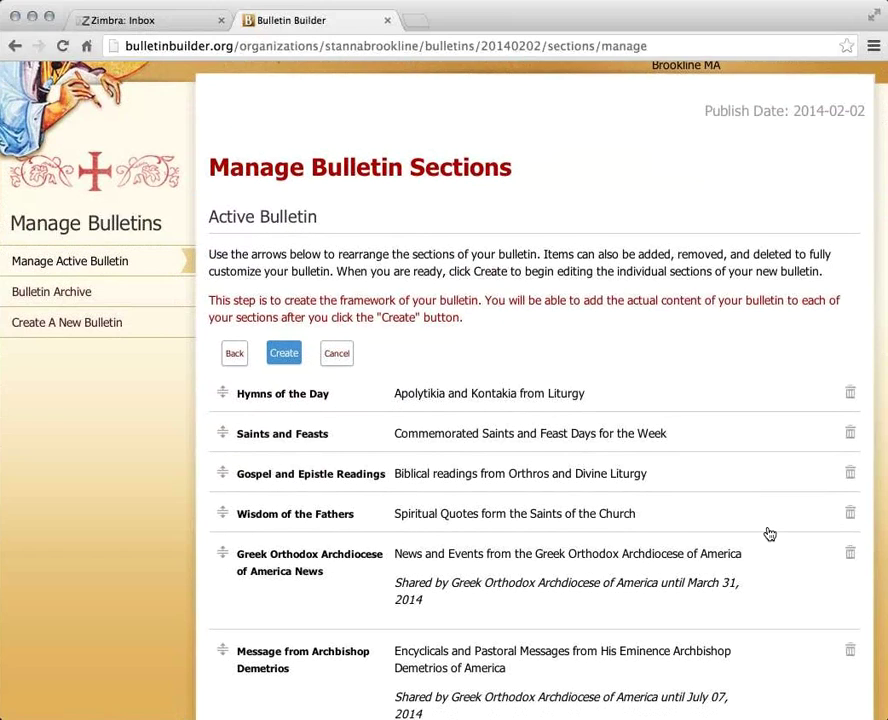
scroll(769, 534, down, 1)
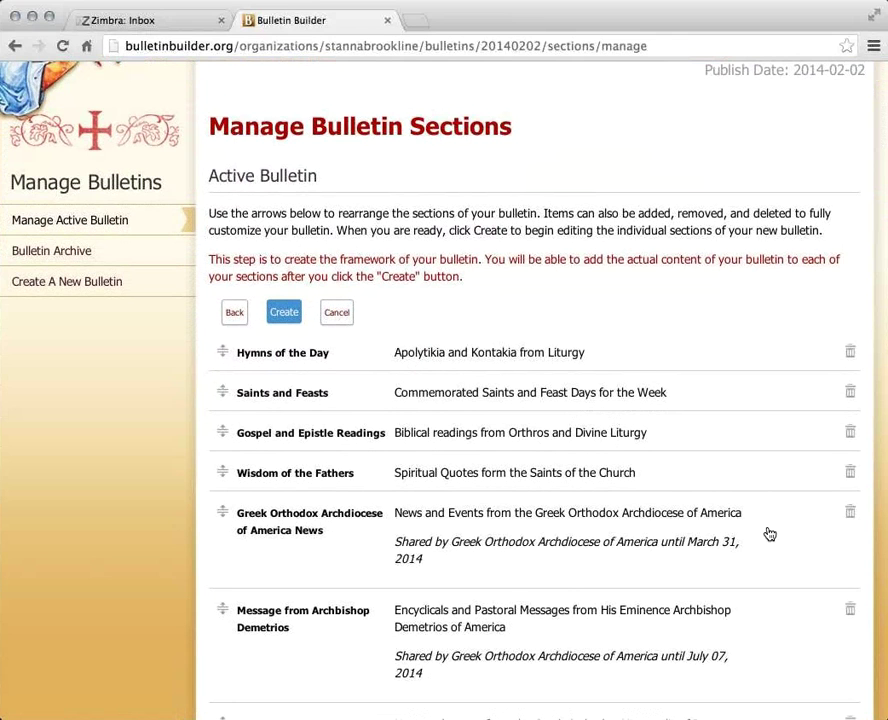
scroll(769, 534, down, 2)
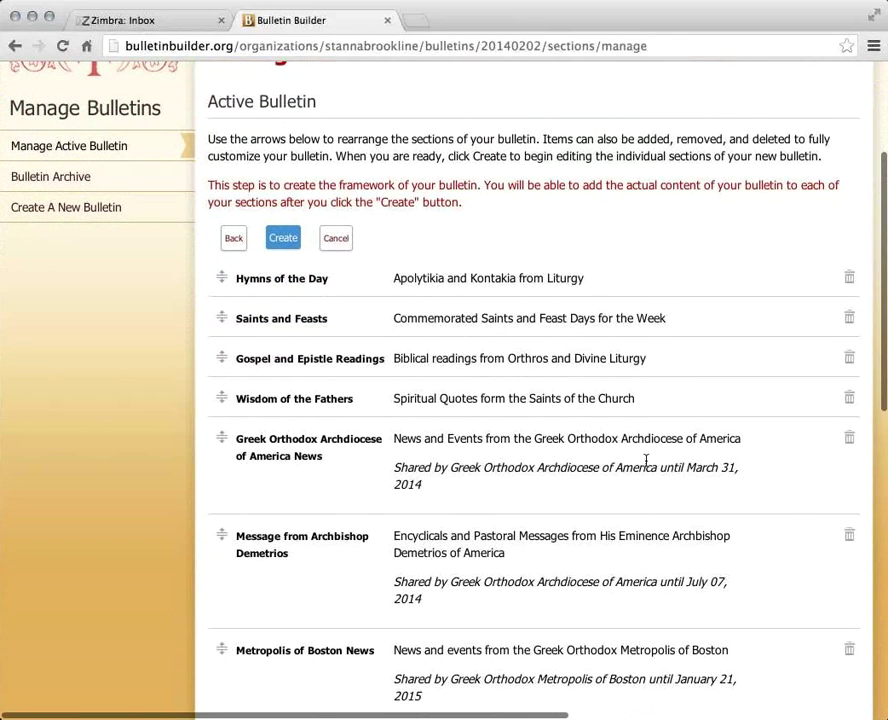
scroll(645, 462, down, 1)
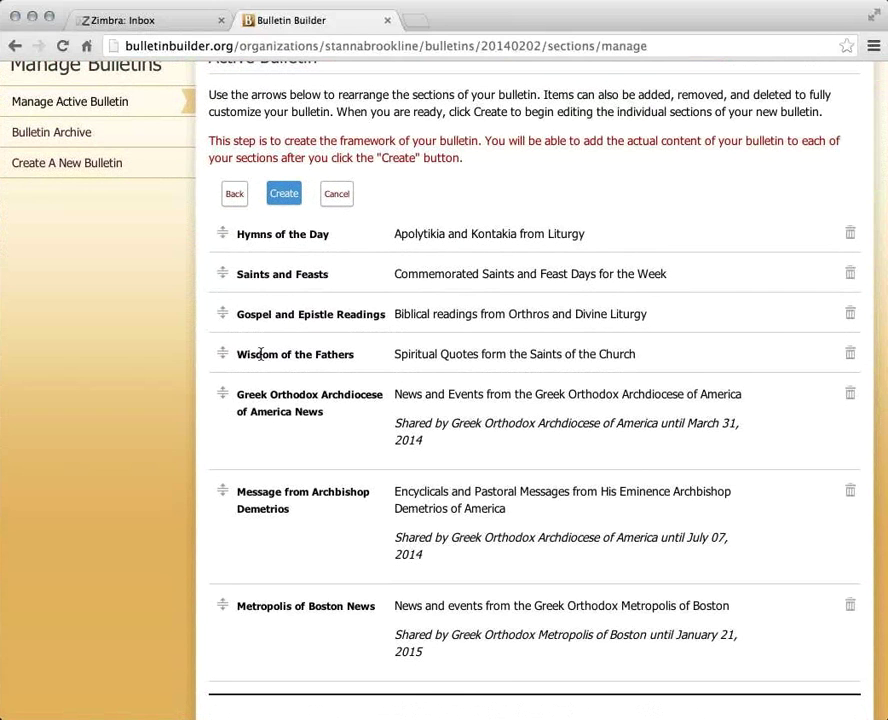
scroll(260, 354, down, 1)
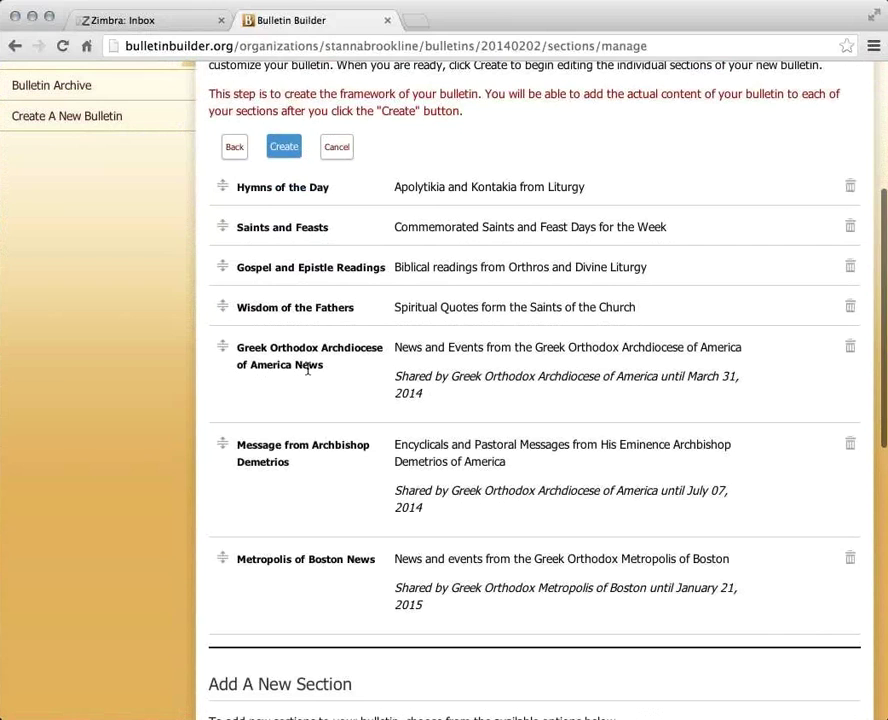
Highlight the Archbishop Demetrios and Metropolis of Boston News sections, then scroll to Add A New Section
triple_click(264, 450)
click(246, 559)
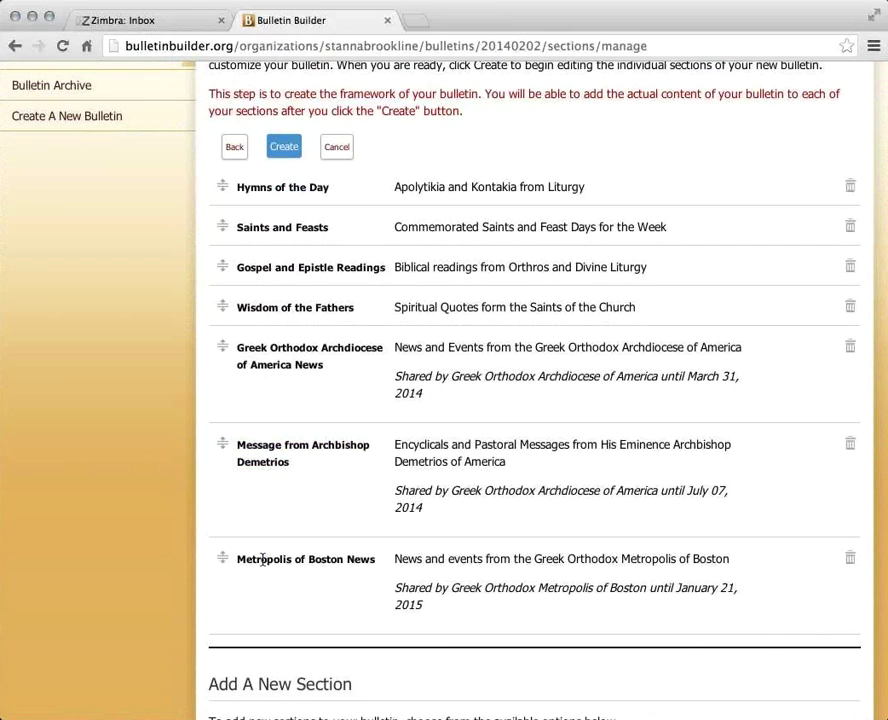
triple_click(246, 559)
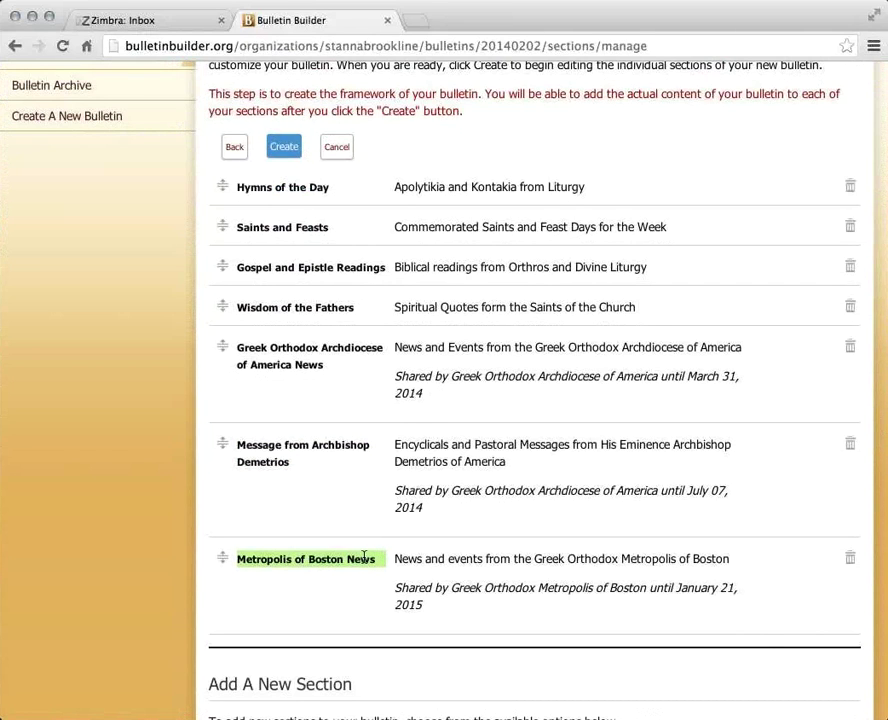
click(306, 553)
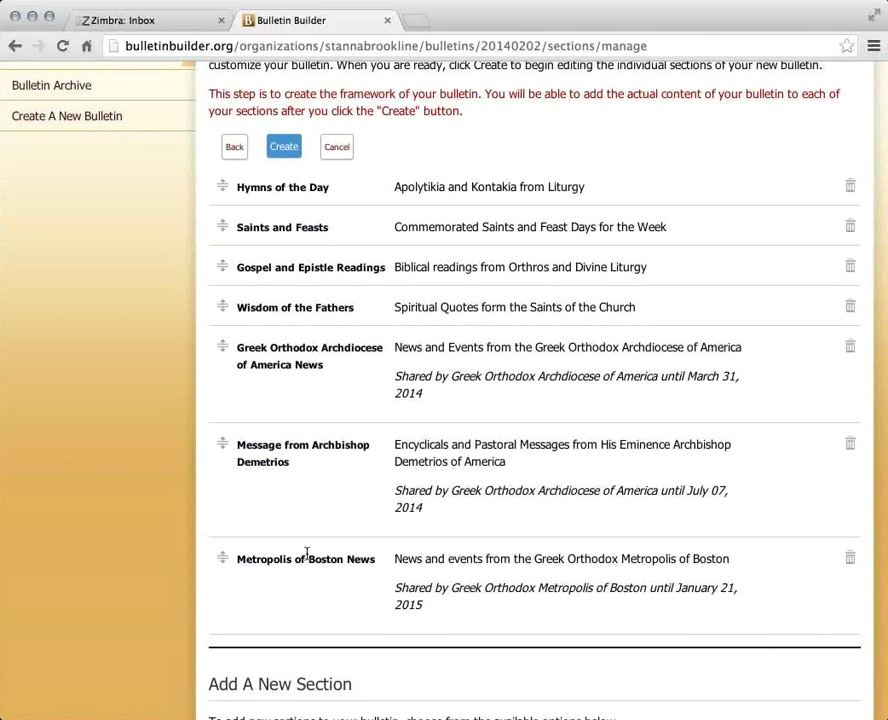
scroll(306, 553, down, 2)
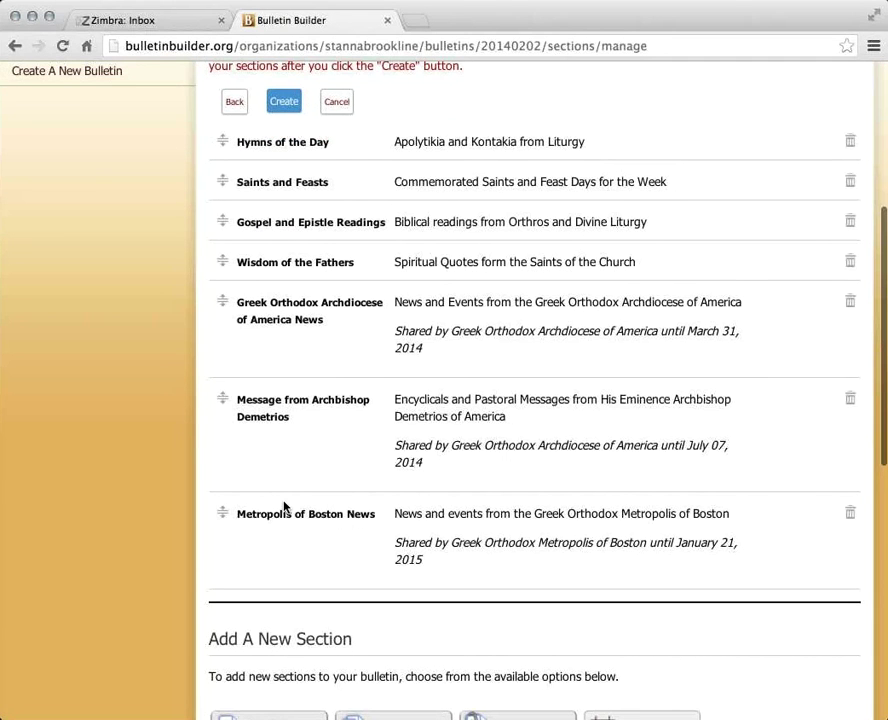
scroll(284, 507, down, 2)
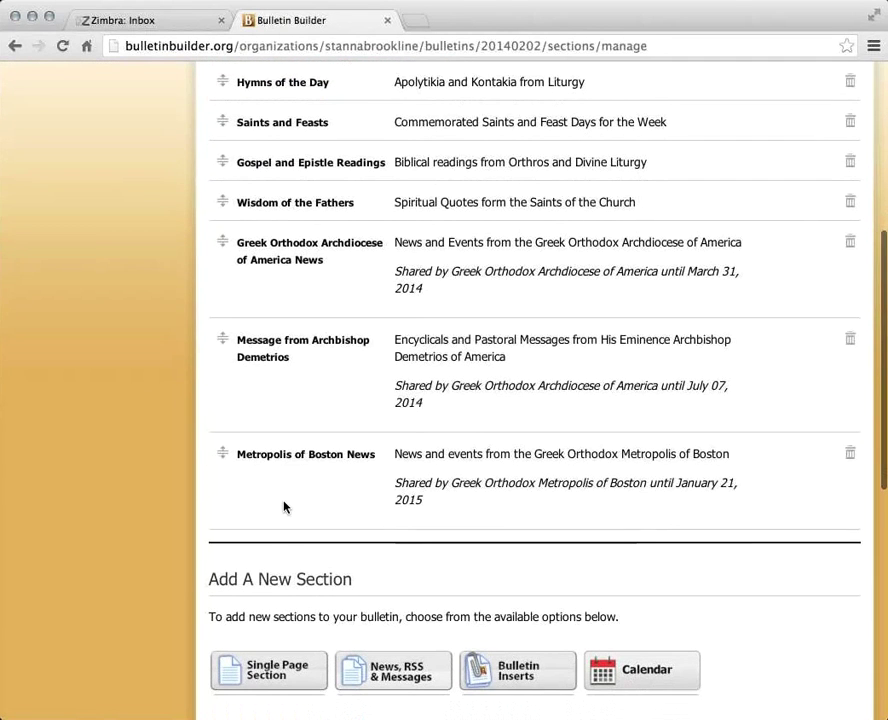
scroll(284, 507, down, 5)
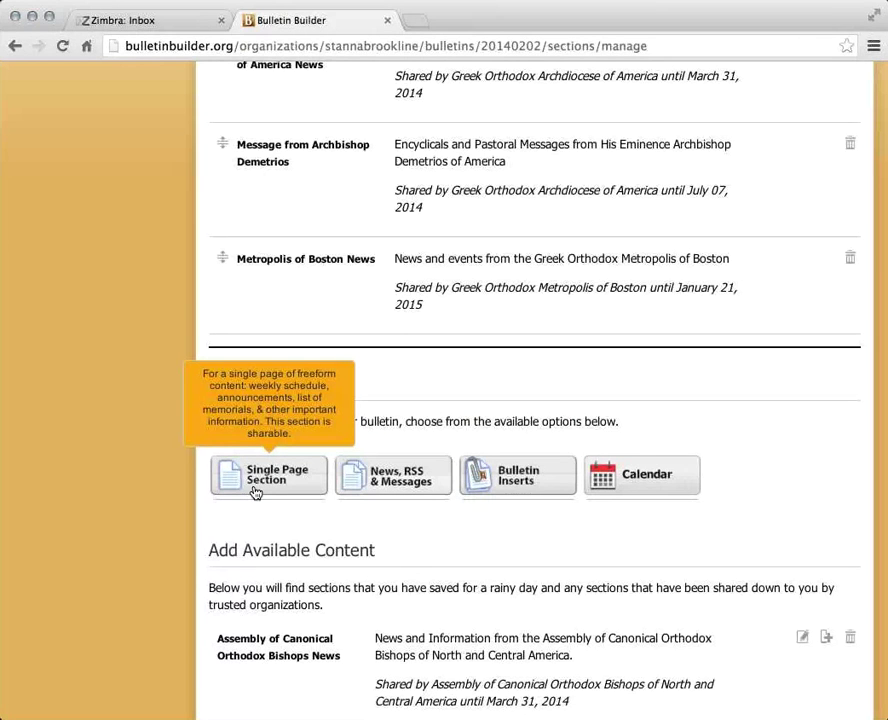
Create a Single Page Section titled 'Welcome to Our Parish' with description 'welcome message'
click(268, 491)
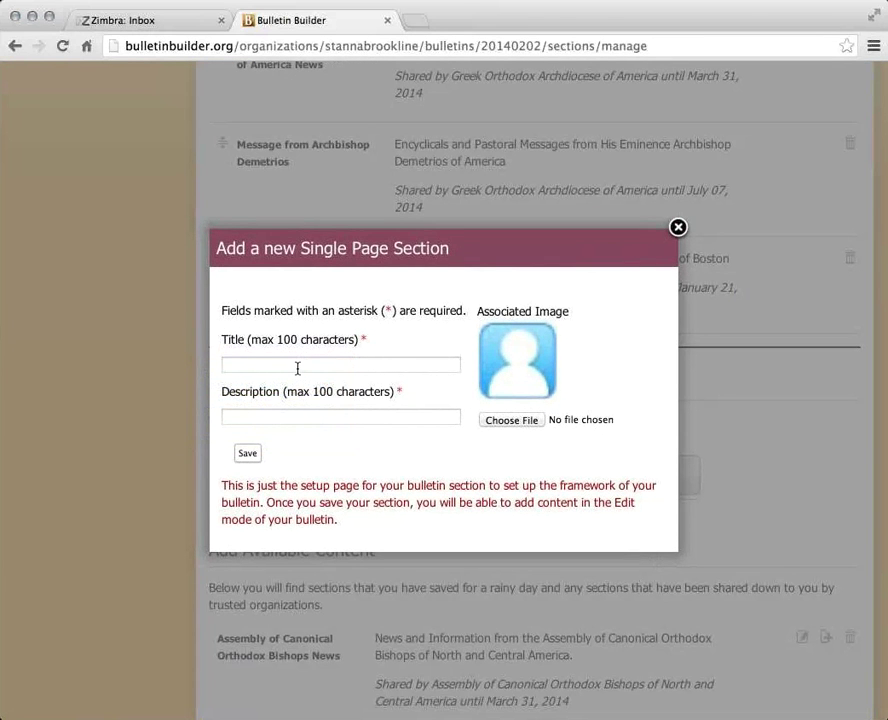
click(297, 368)
text(Welcome)
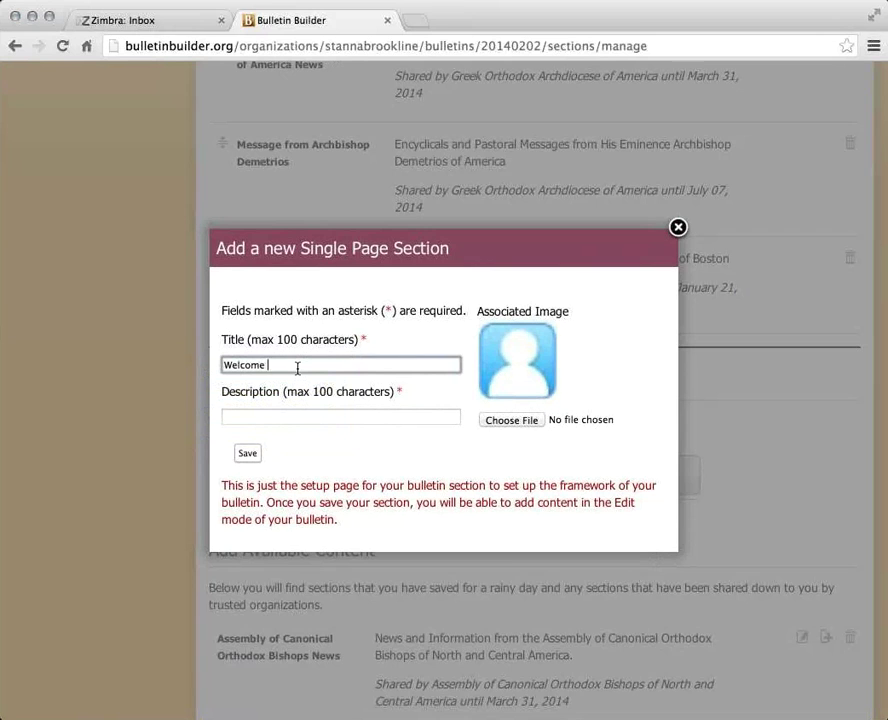
text( to Our Parish)
key(Tab)
text(wel)
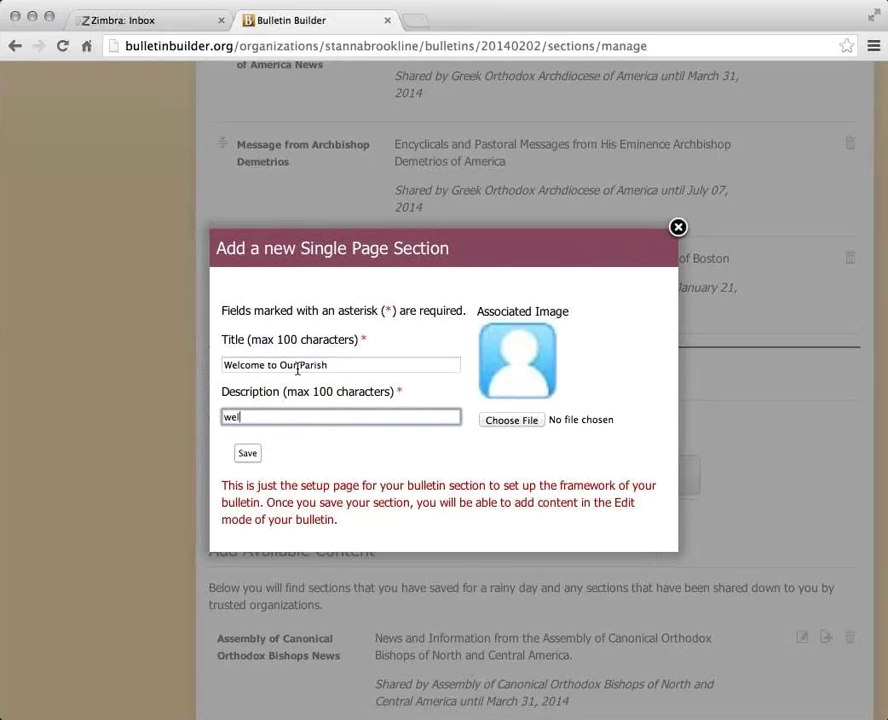
text(come message)
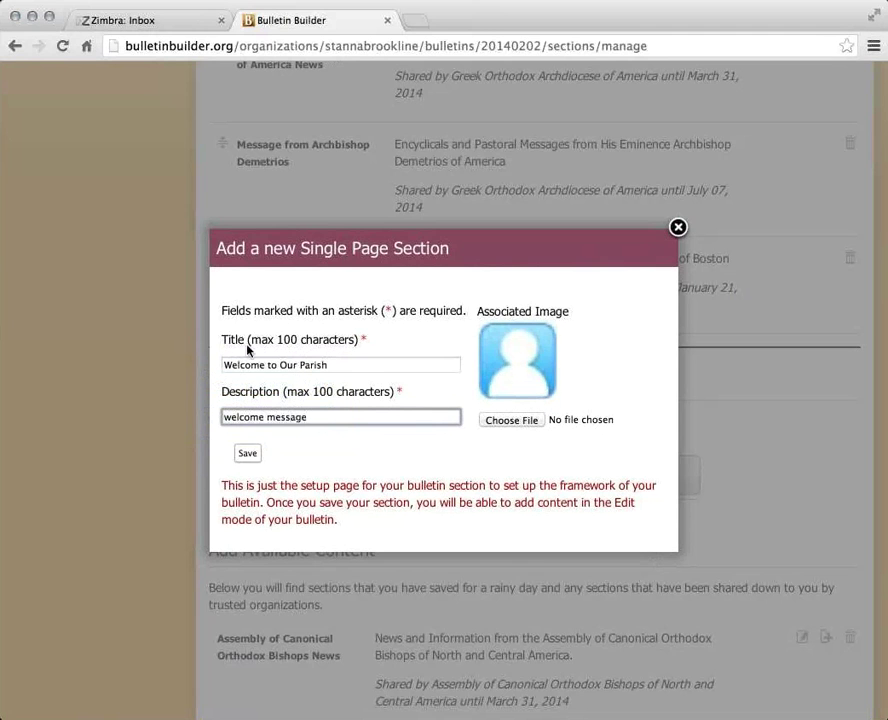
click(245, 455)
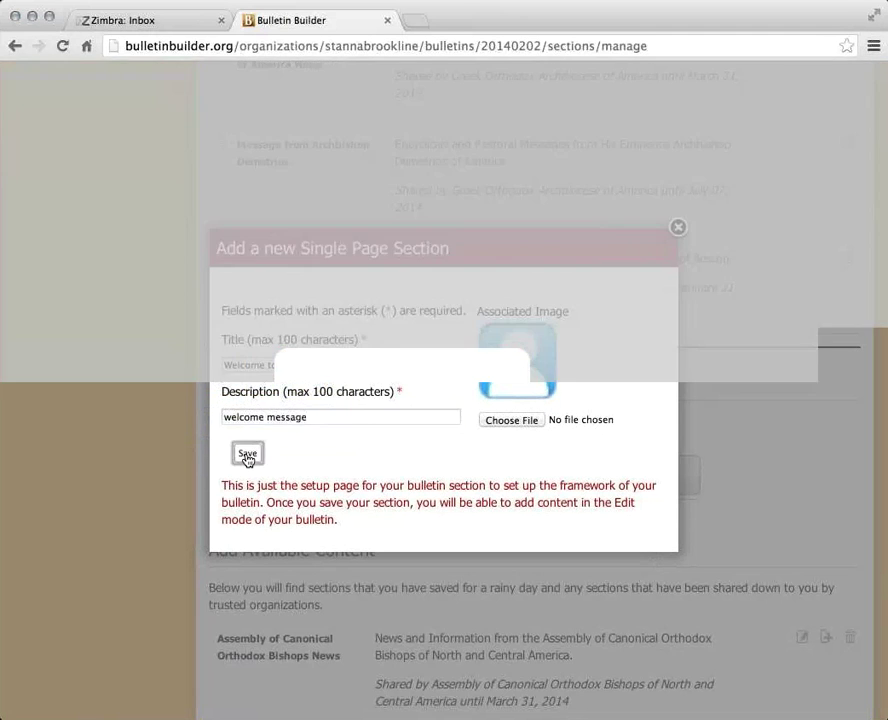
Drag Welcome to Our Parish to the top of the section list and open its edit form
scroll(367, 470, up, 3)
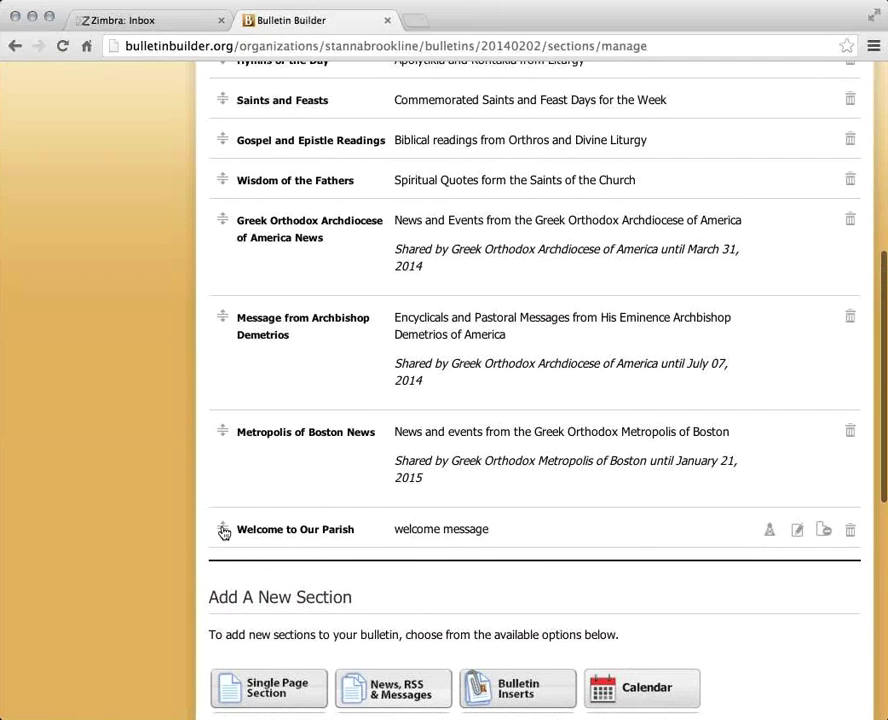
drag(224, 532, 252, 85)
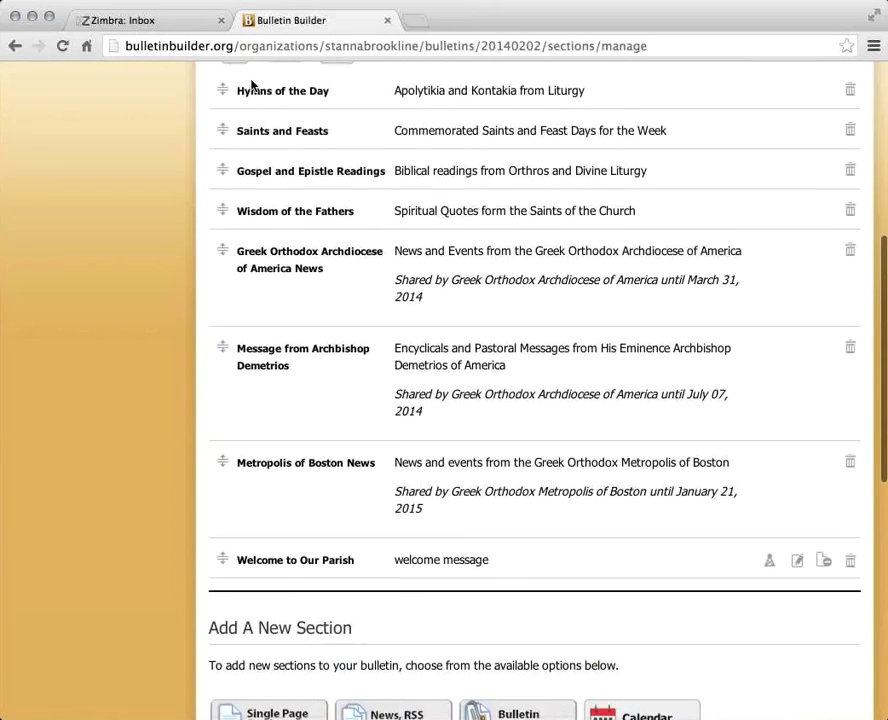
scroll(252, 85, up, 2)
drag(224, 660, 240, 186)
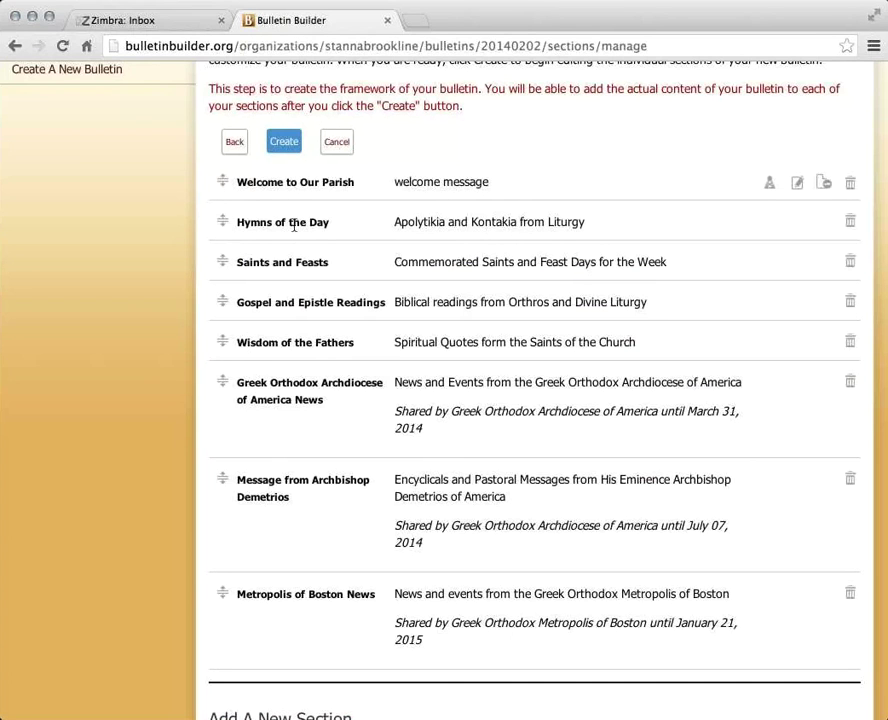
scroll(281, 204, up, 1)
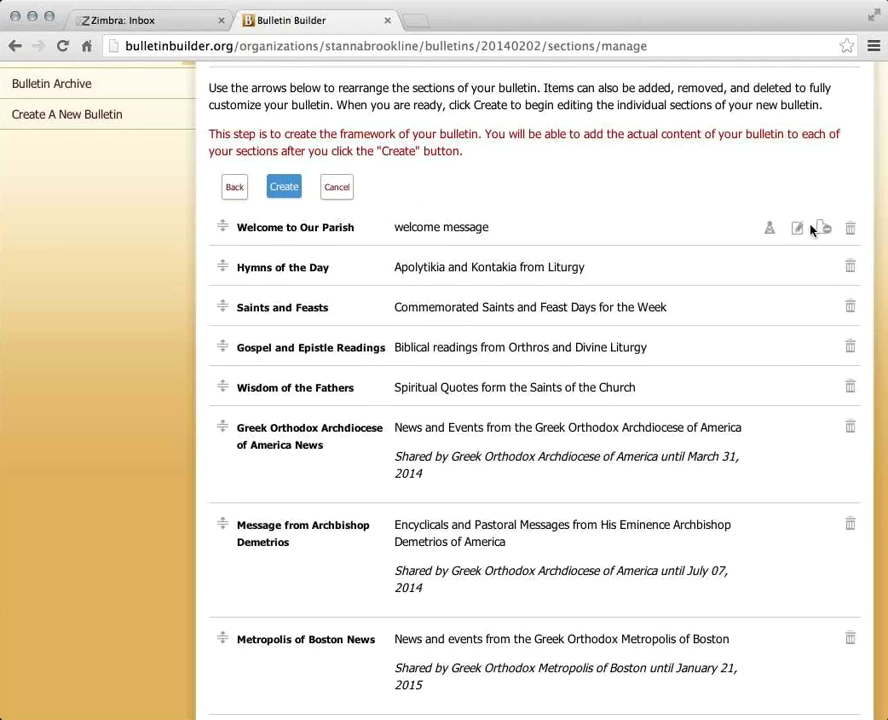
click(799, 233)
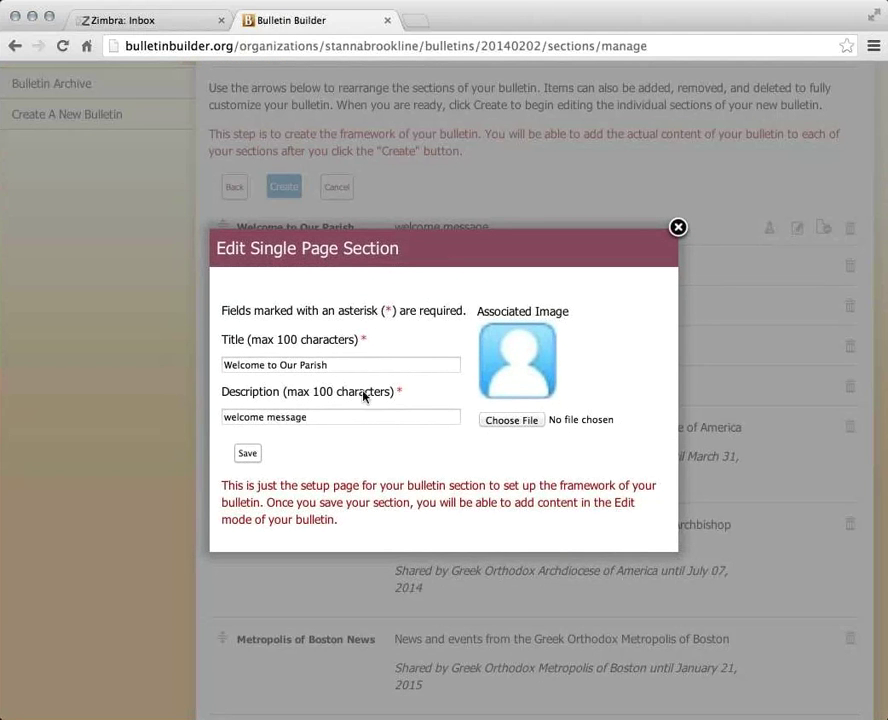
Attach oldchurch.png as the Welcome to Our Parish section's image and save it
click(486, 426)
click(677, 228)
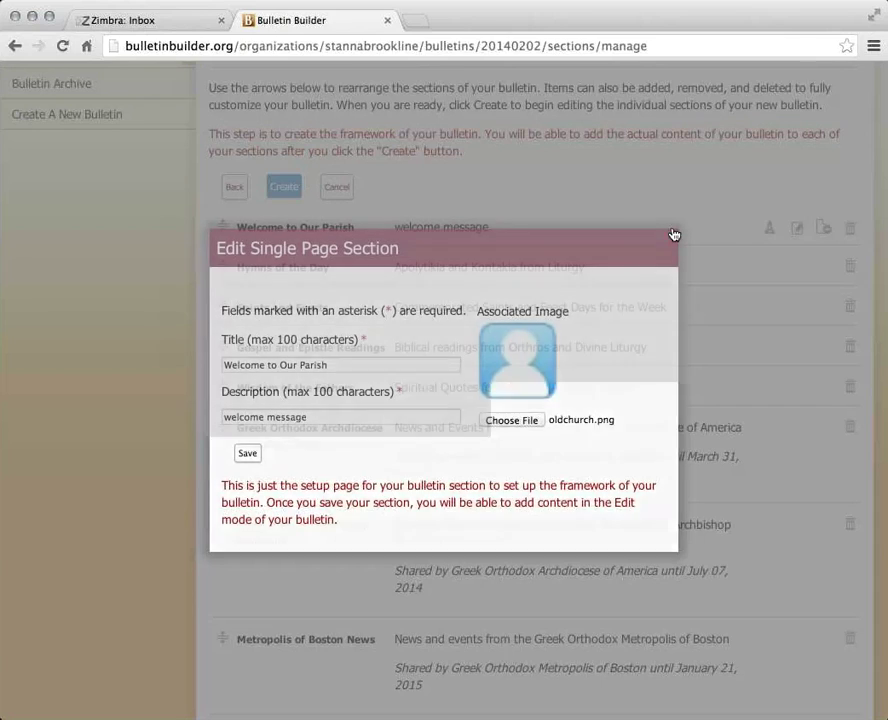
scroll(627, 276, down, 1)
scroll(640, 272, up, 2)
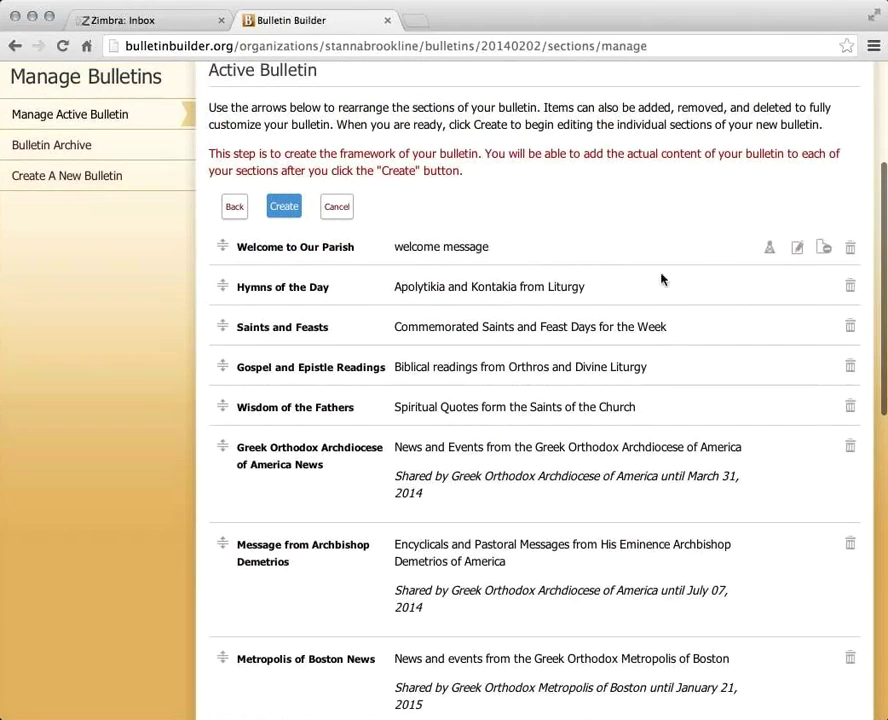
click(799, 251)
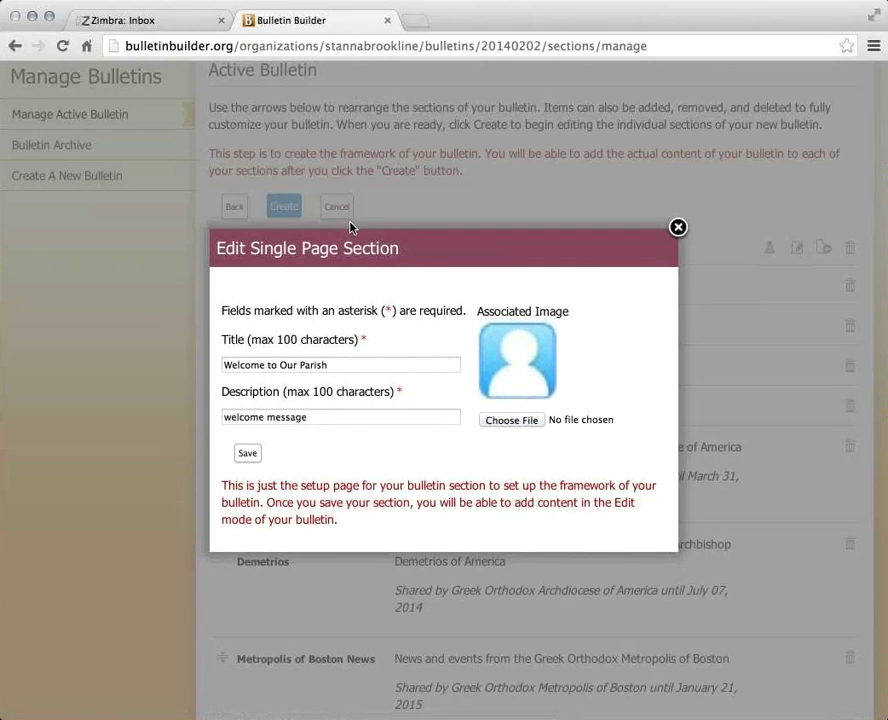
click(248, 456)
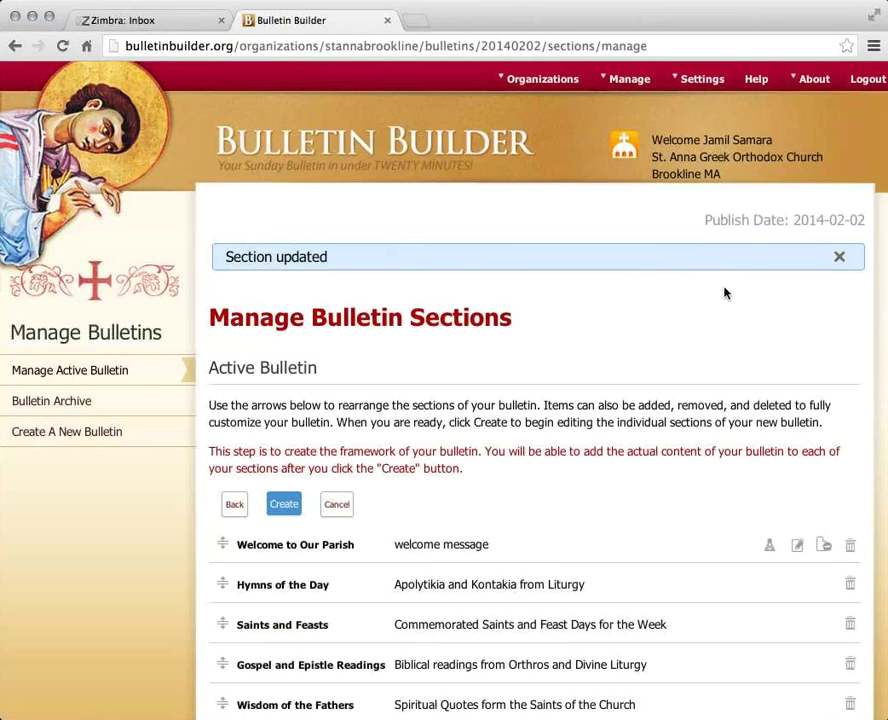
Dismiss the Section updated notice and reopen the Welcome section to confirm its image
click(839, 257)
scroll(731, 420, down, 3)
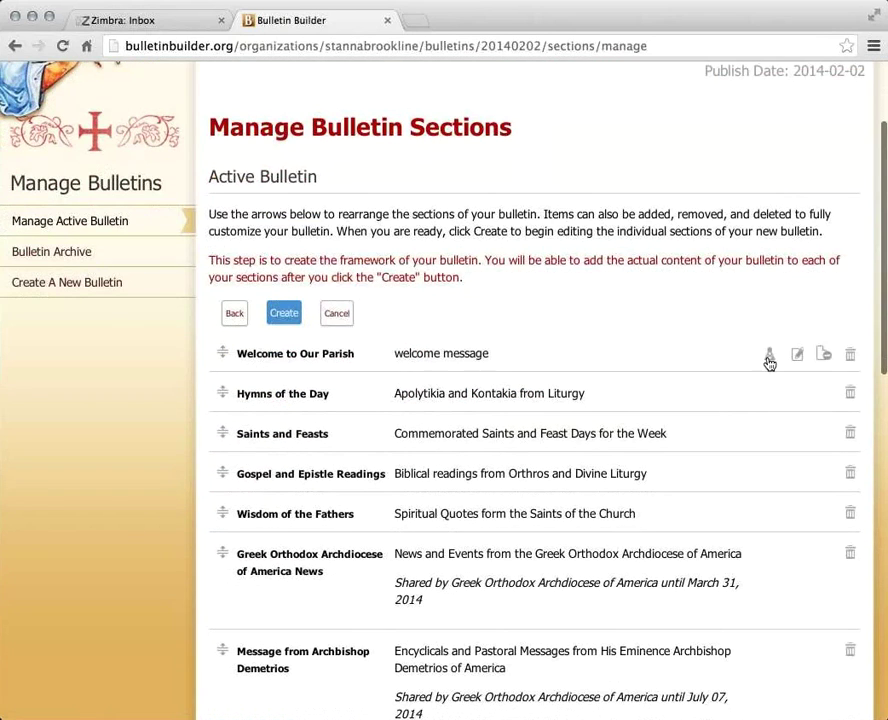
click(797, 357)
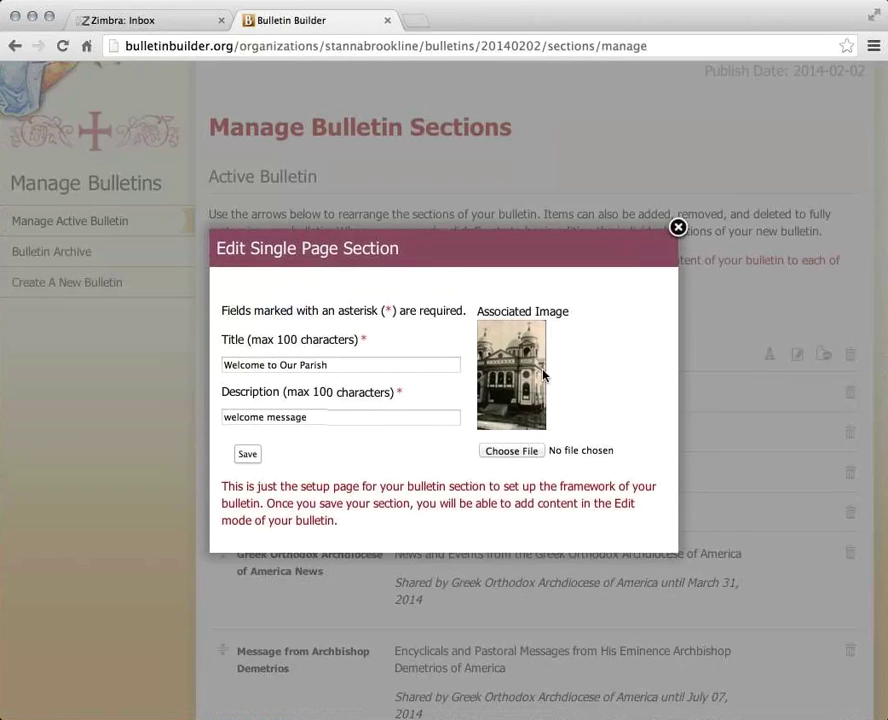
click(678, 228)
scroll(600, 437, down, 5)
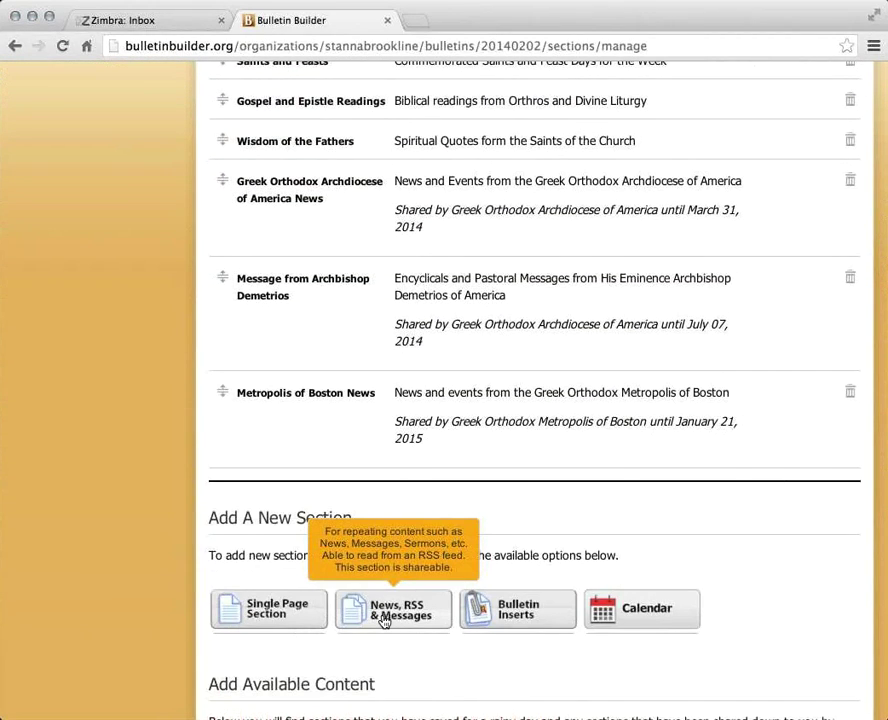
Add a 'Parish News' section described 'News from St. Anna Parish' and drag it up after Wisdom of the Fathers
click(383, 617)
click(306, 391)
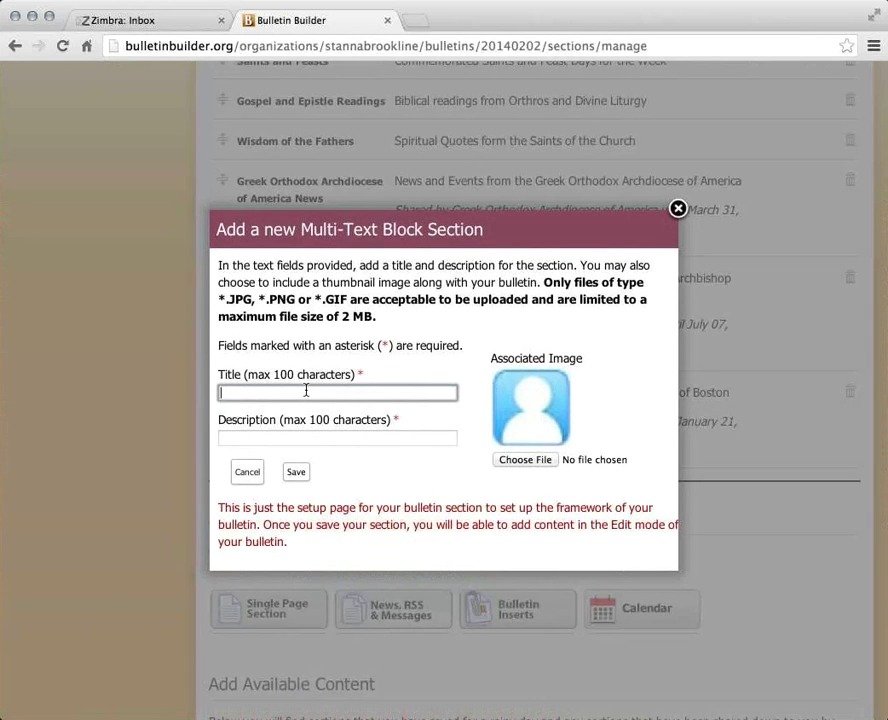
text(Parish News)
key(Tab)
text(Ne)
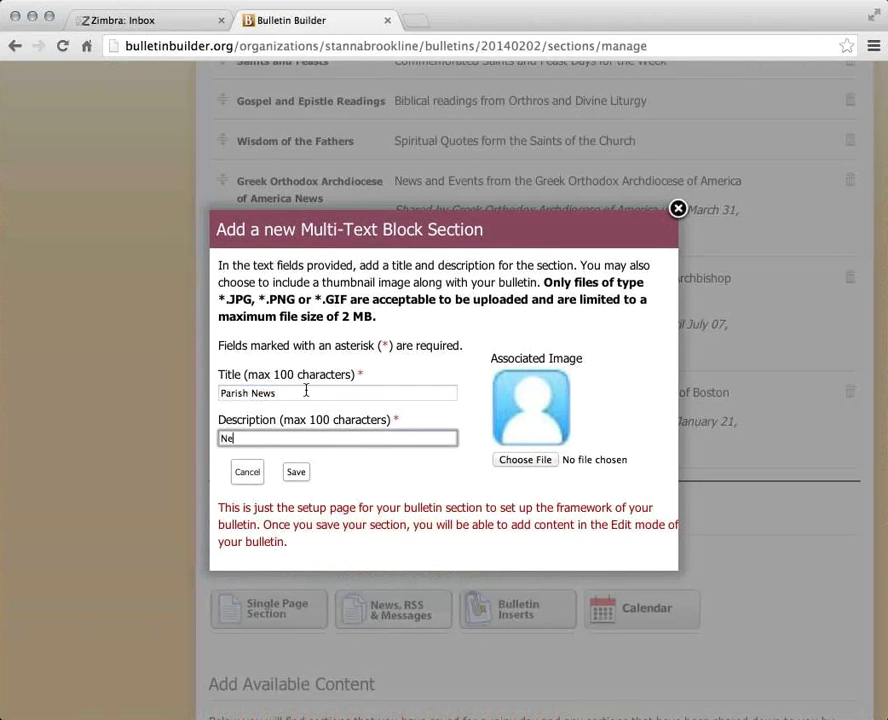
text(ws from St. Anna Parish)
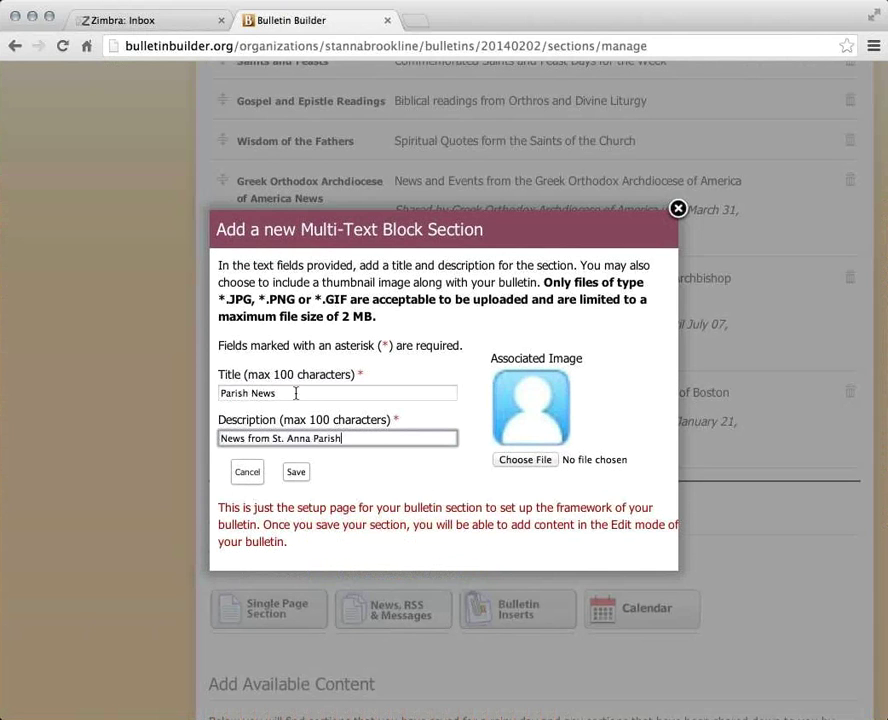
click(296, 473)
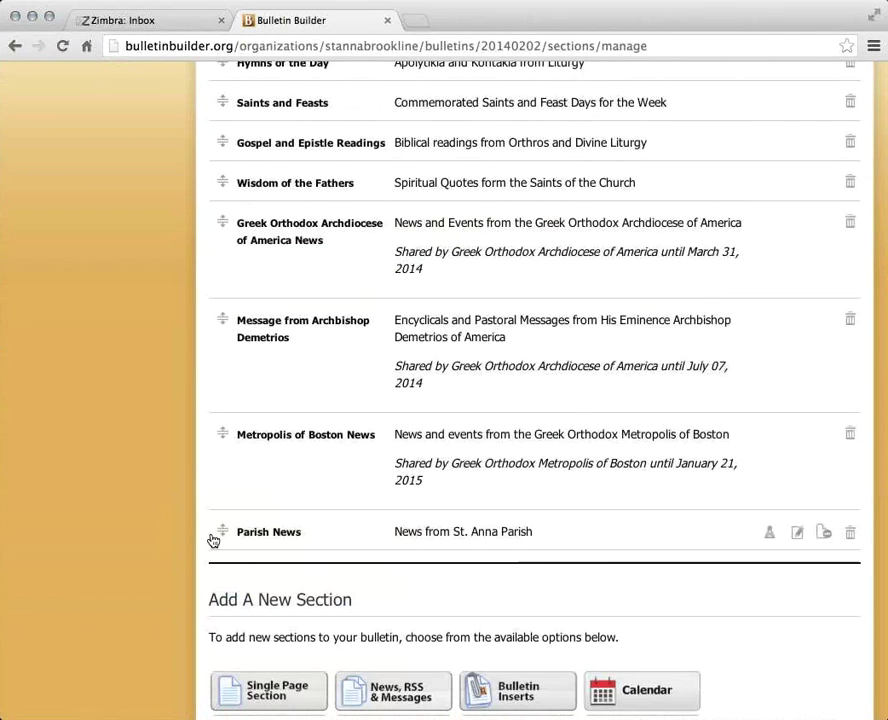
drag(224, 534, 224, 222)
scroll(408, 425, down, 5)
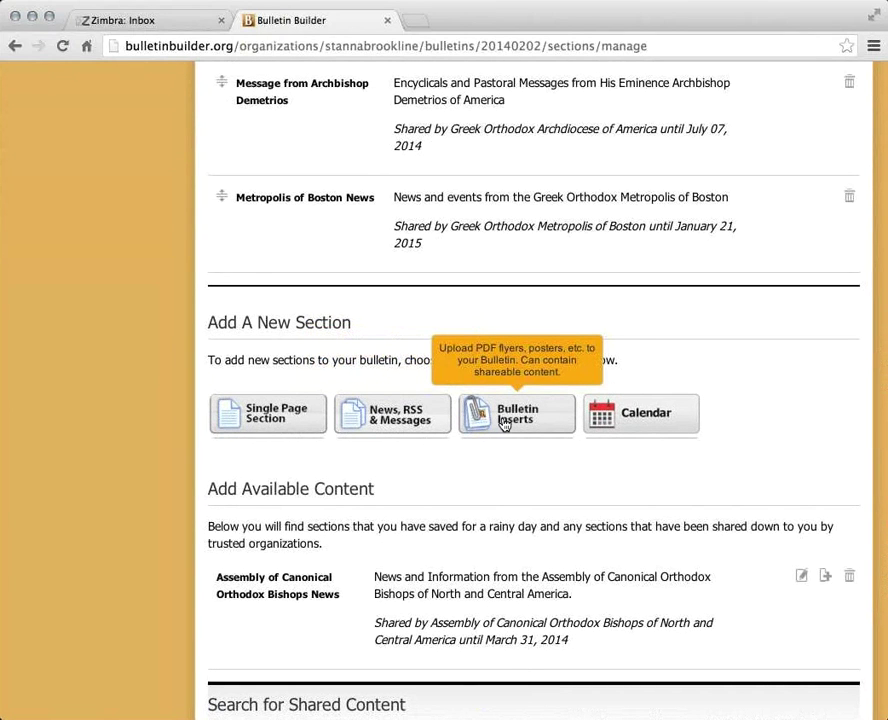
Create a Bulletin Inserts section titled 'Bulletin Inserts' with the description 'PDFs etc'
click(503, 423)
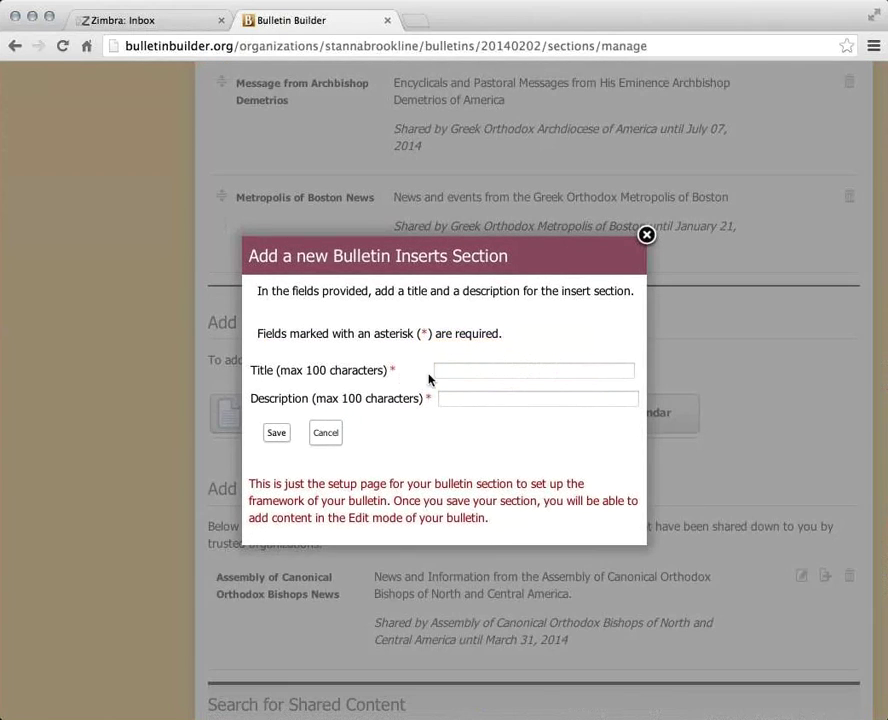
click(458, 367)
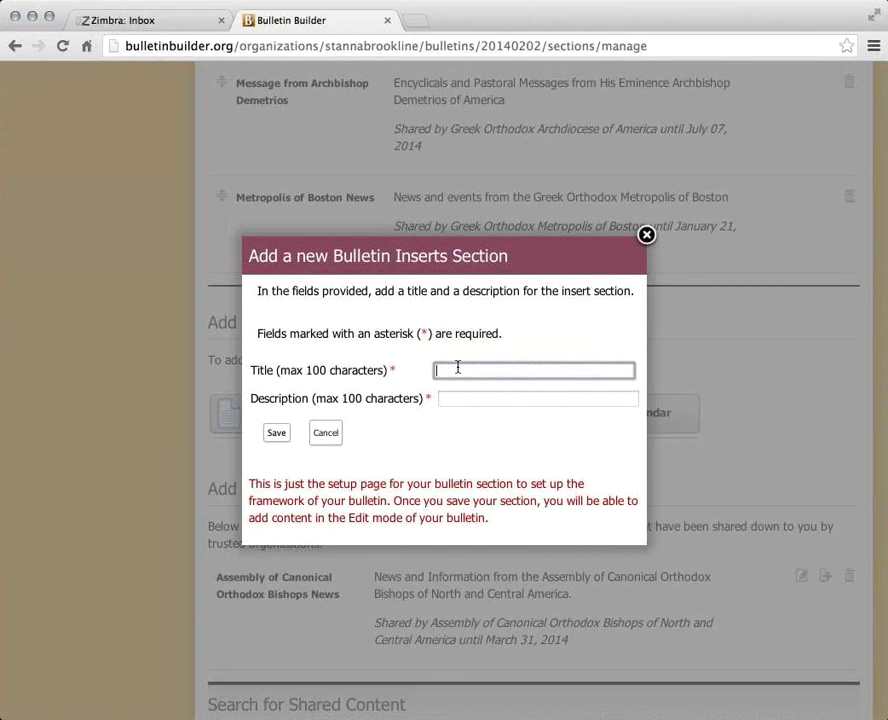
text(Bulletin Inserts)
key(Tab)
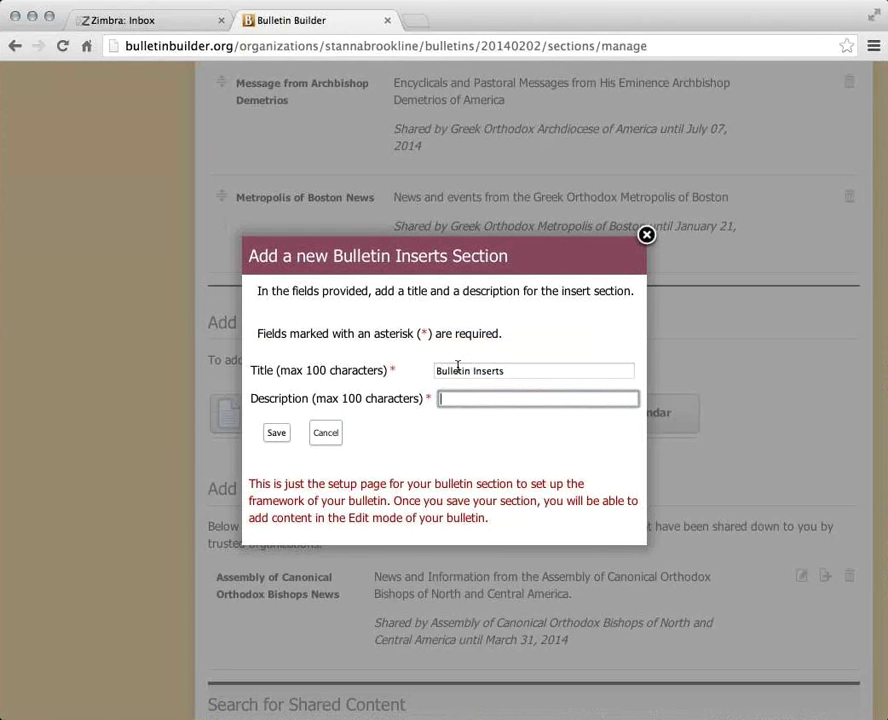
text(PDFs etc)
click(270, 432)
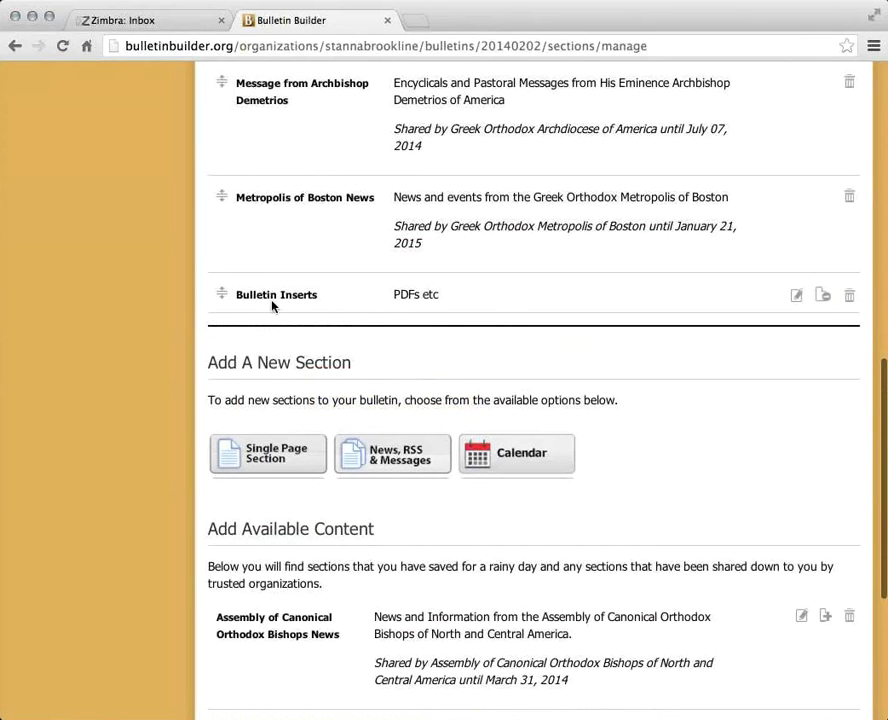
scroll(303, 277, up, 2)
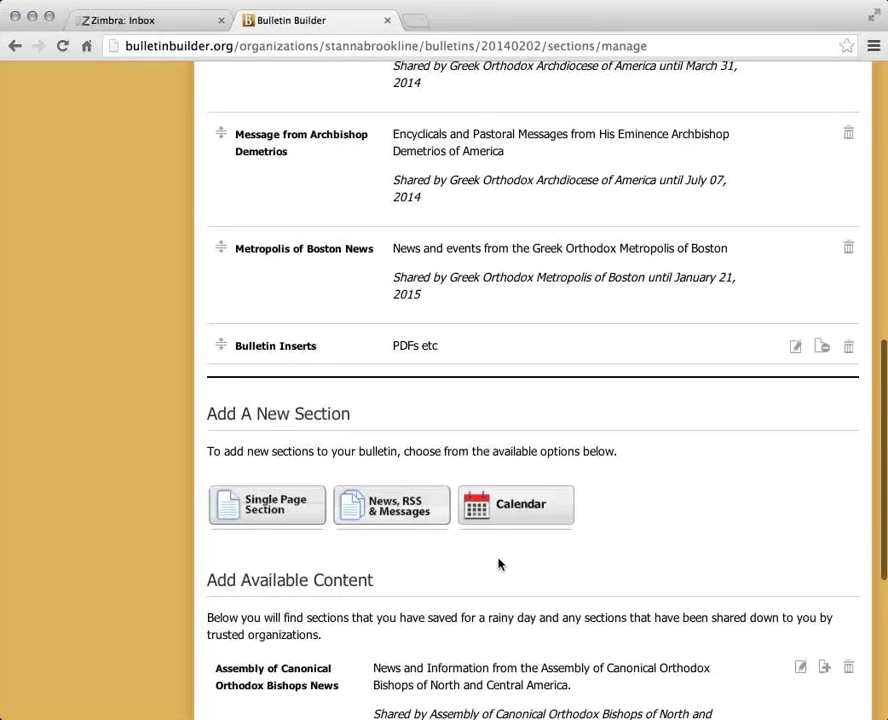
scroll(500, 540, down, 1)
Create the calendar section 'St. Anna Calendar of Events', described 'Calendar of Services and Events'
click(513, 490)
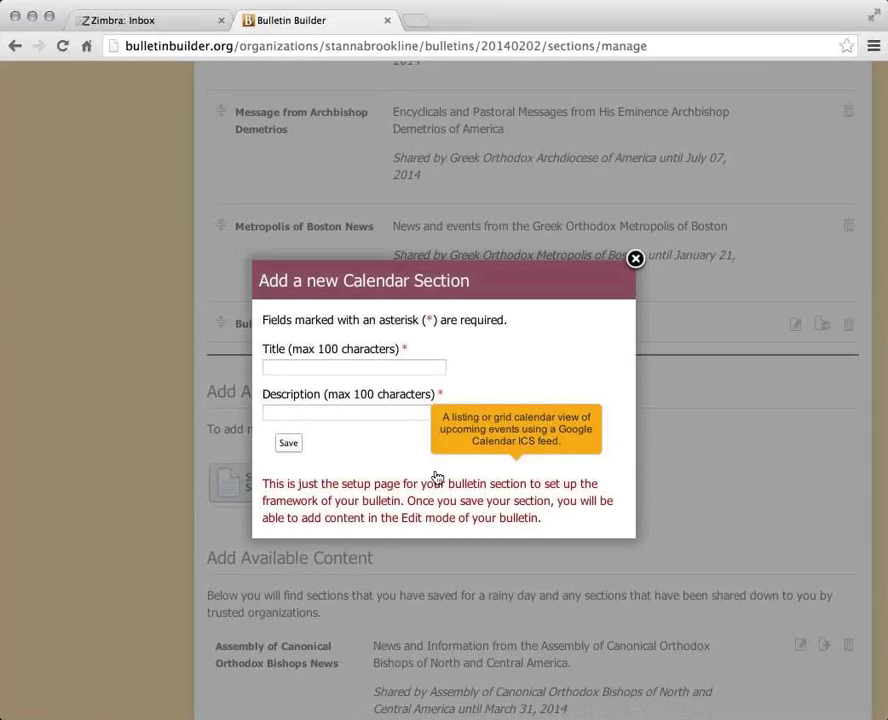
click(346, 362)
text(C)
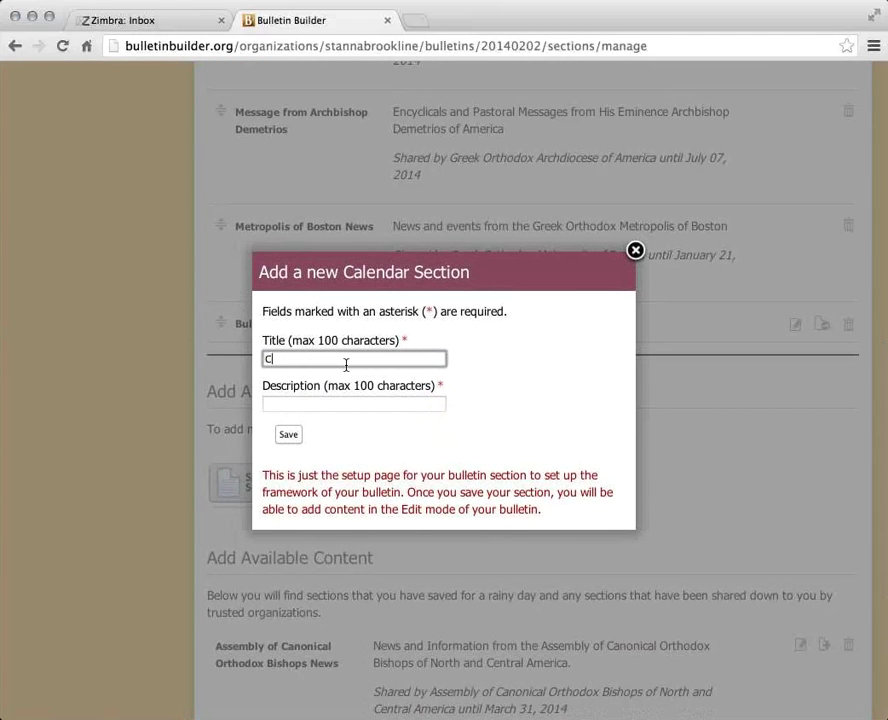
key(BackSpace)
text(St. Anna Calendar of Events)
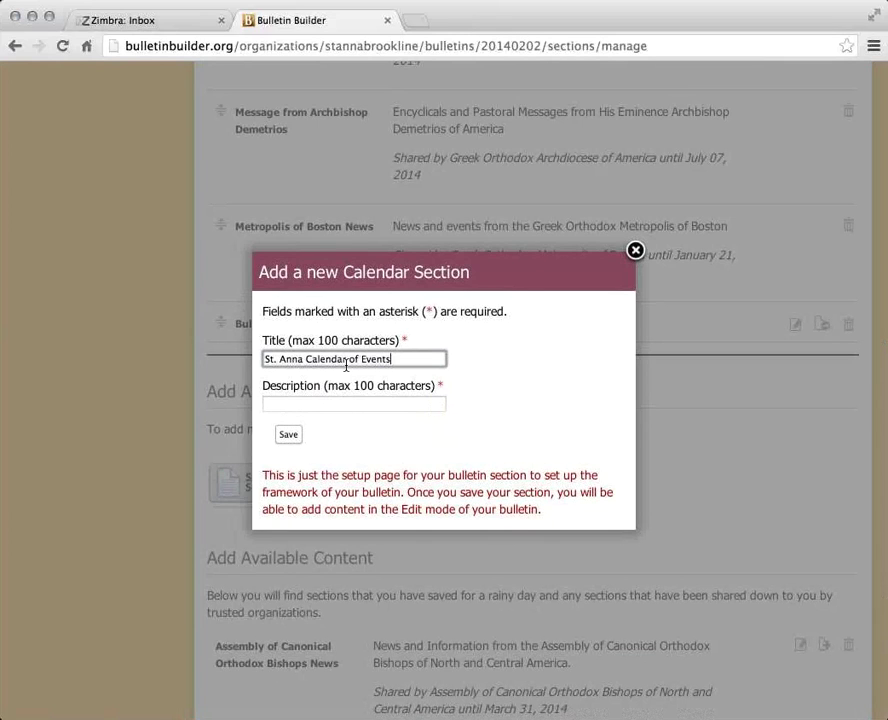
key(Tab)
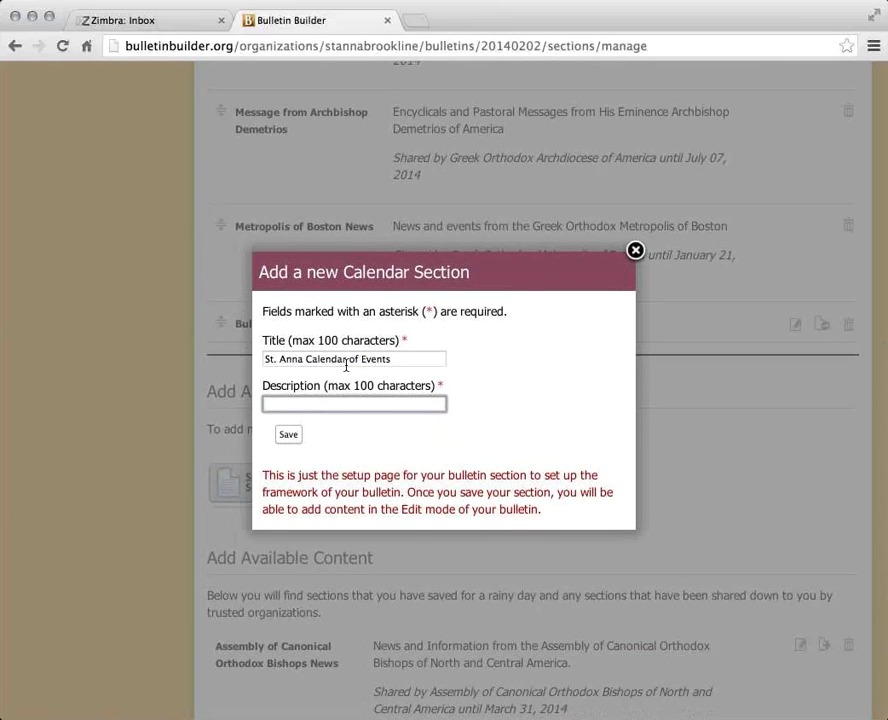
text(Calendar of Services and Even)
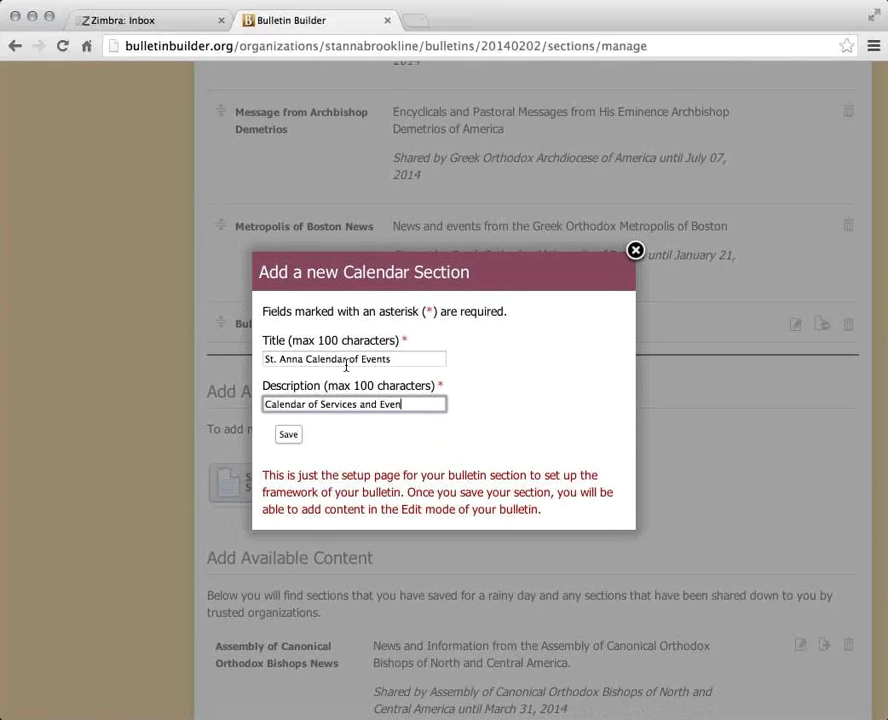
text(ts)
click(288, 436)
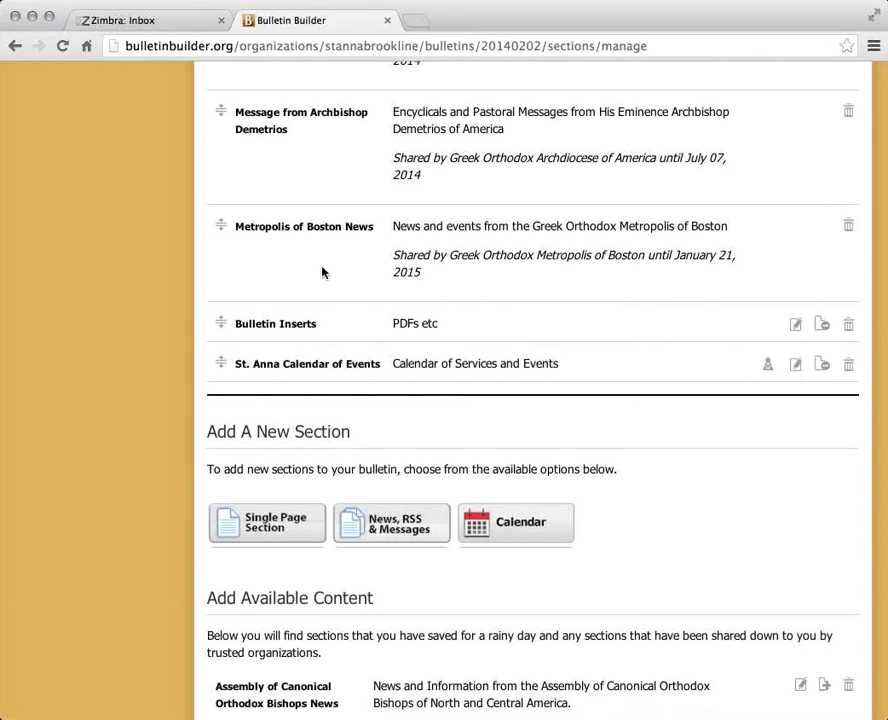
Scroll down the sections page to the Search for Shared Content box
scroll(404, 424, down, 3)
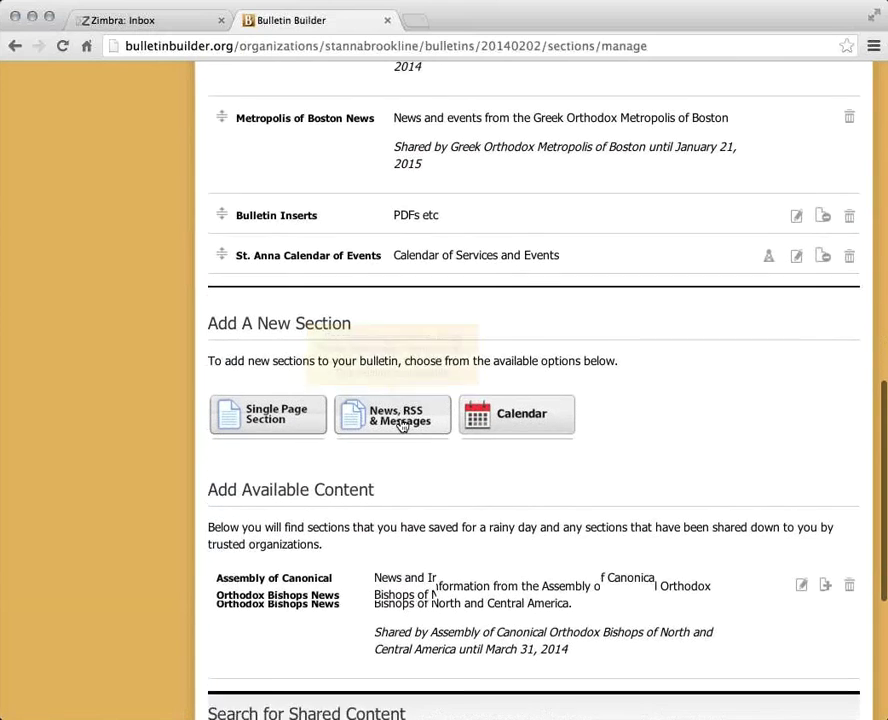
scroll(402, 423, down, 2)
scroll(406, 450, down, 3)
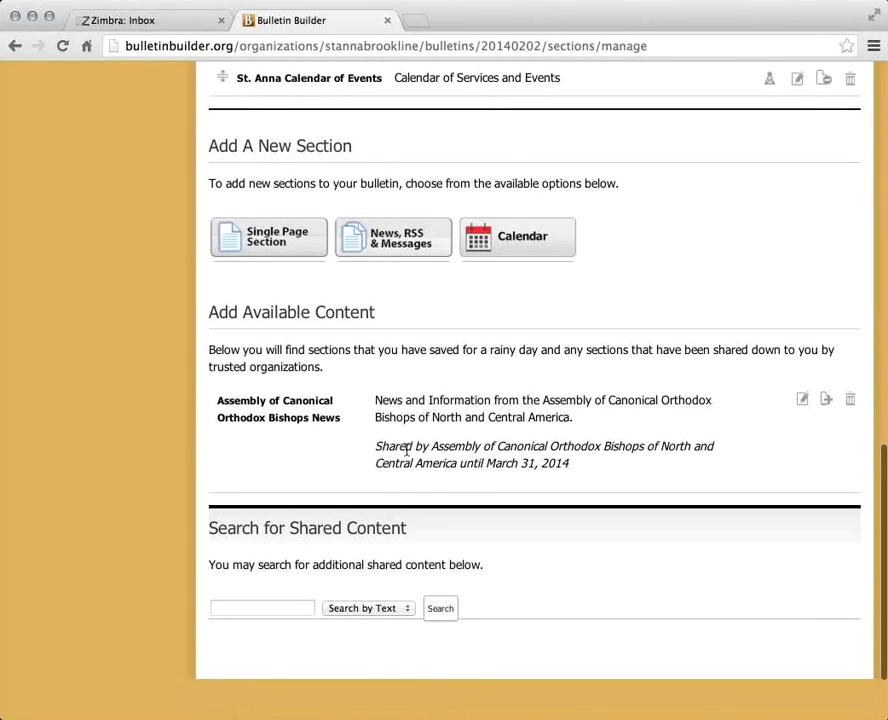
scroll(406, 450, down, 1)
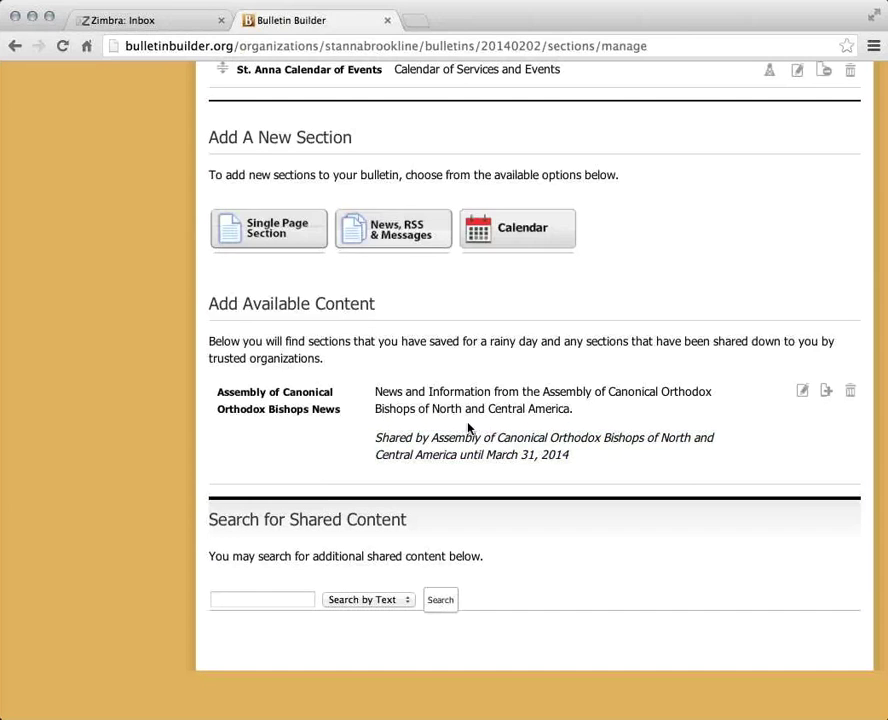
scroll(468, 428, down, 3)
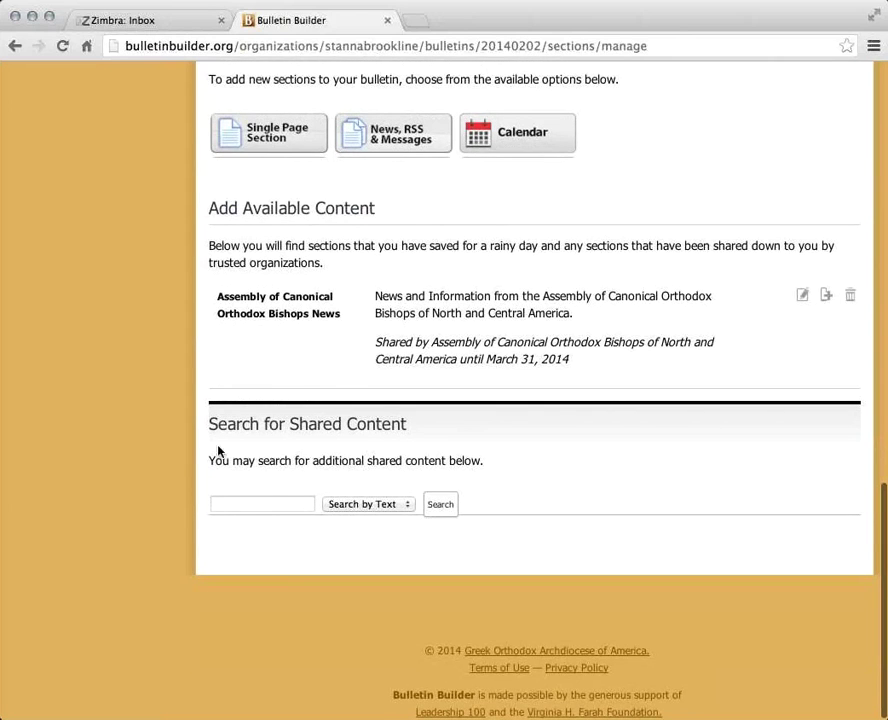
Search shared content for 'news' and browse results like Diocesan News and Weekly Bulletin
click(271, 504)
text(news)
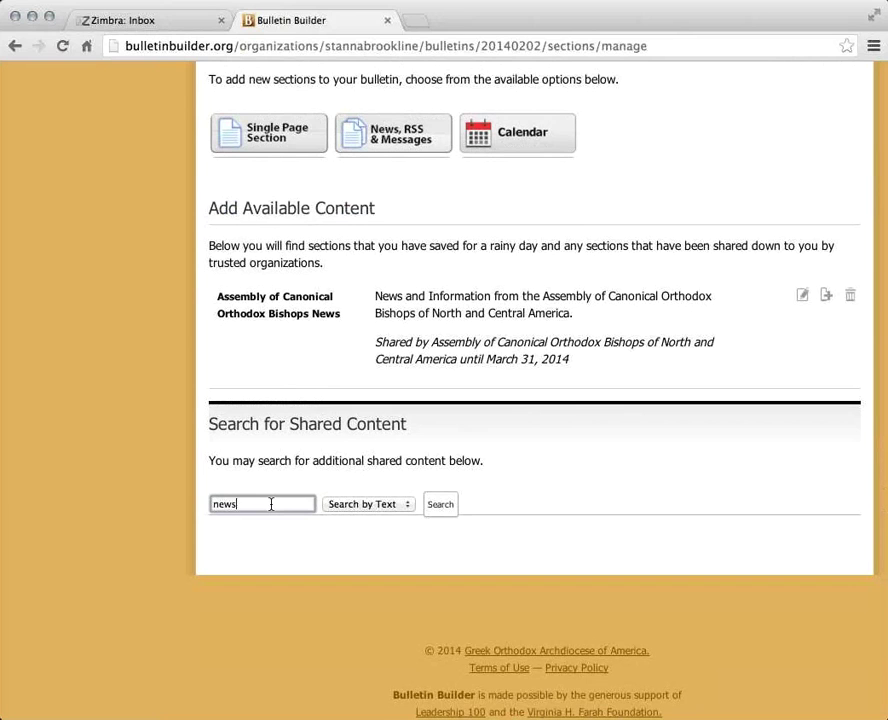
click(450, 510)
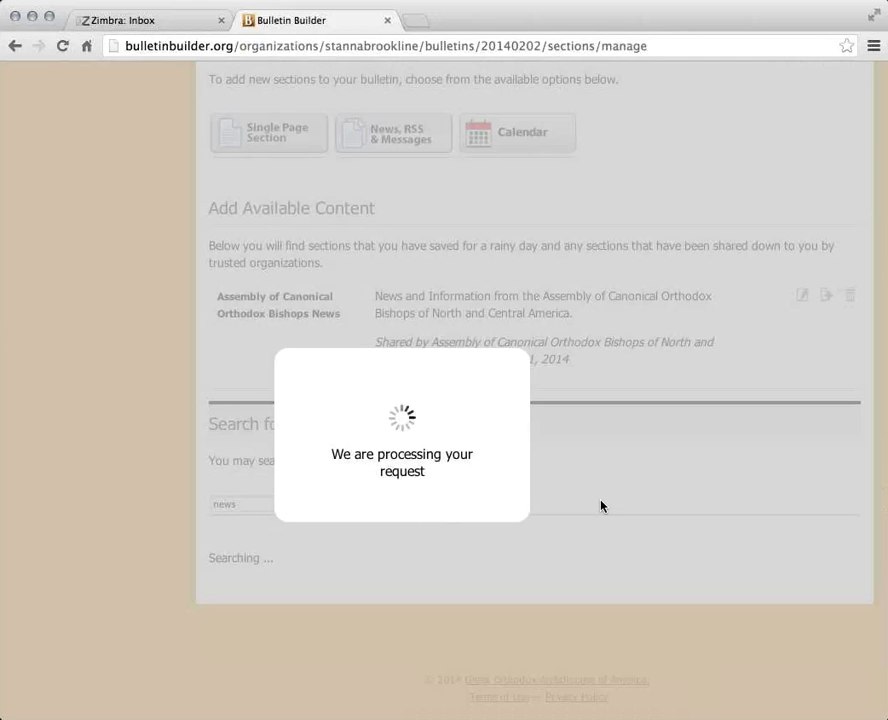
scroll(601, 506, down, 4)
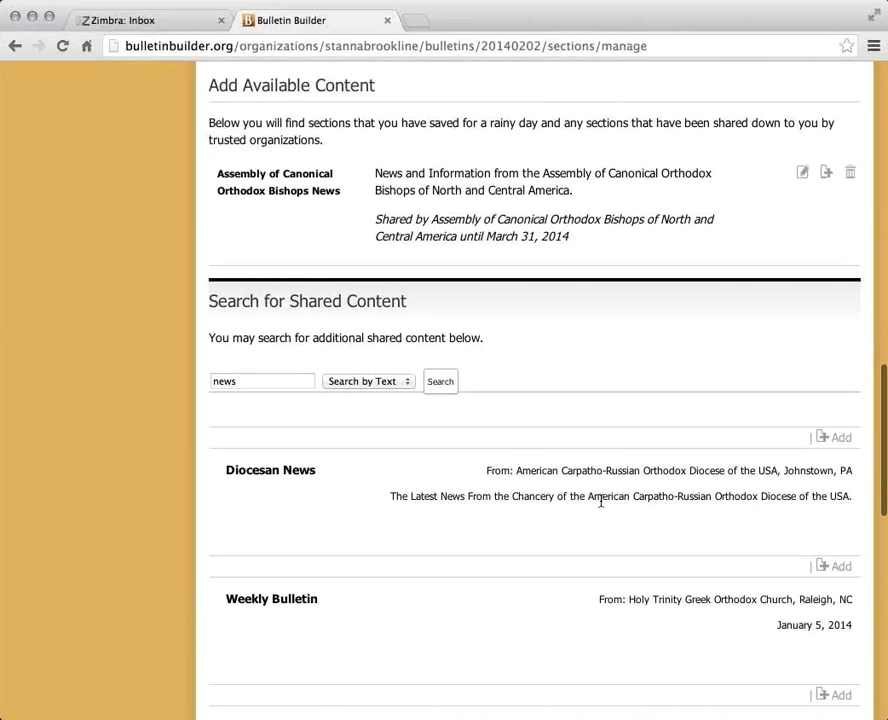
scroll(601, 506, down, 3)
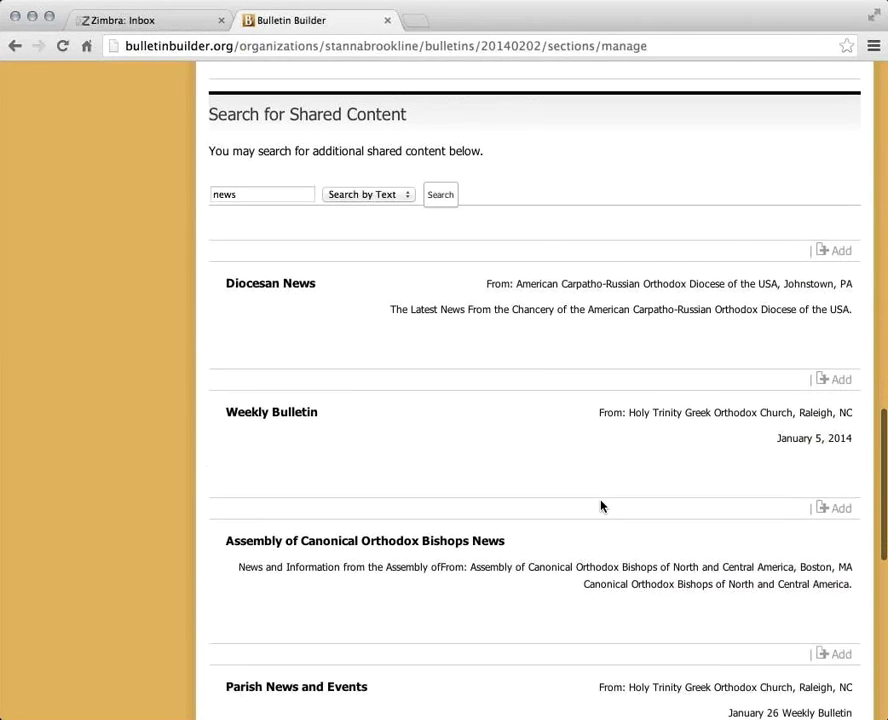
scroll(601, 506, down, 1)
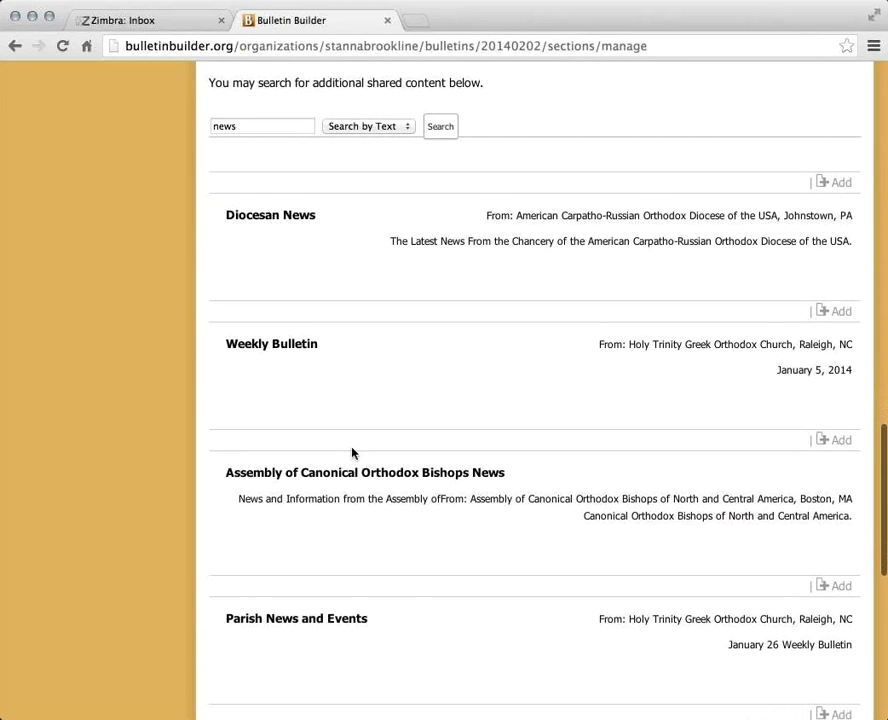
scroll(553, 650, down, 1)
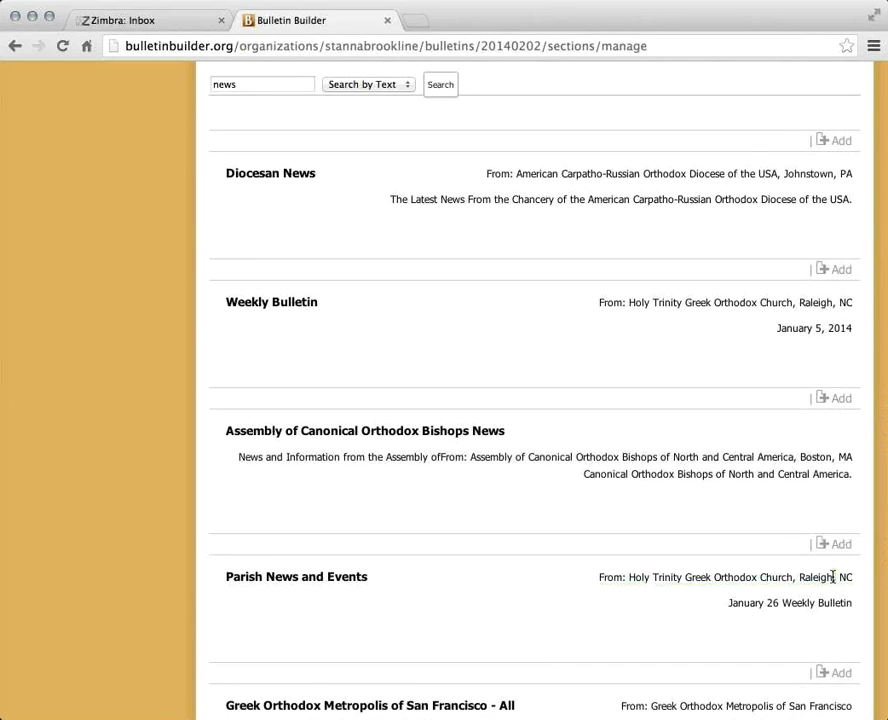
click(792, 571)
scroll(843, 550, up, 10)
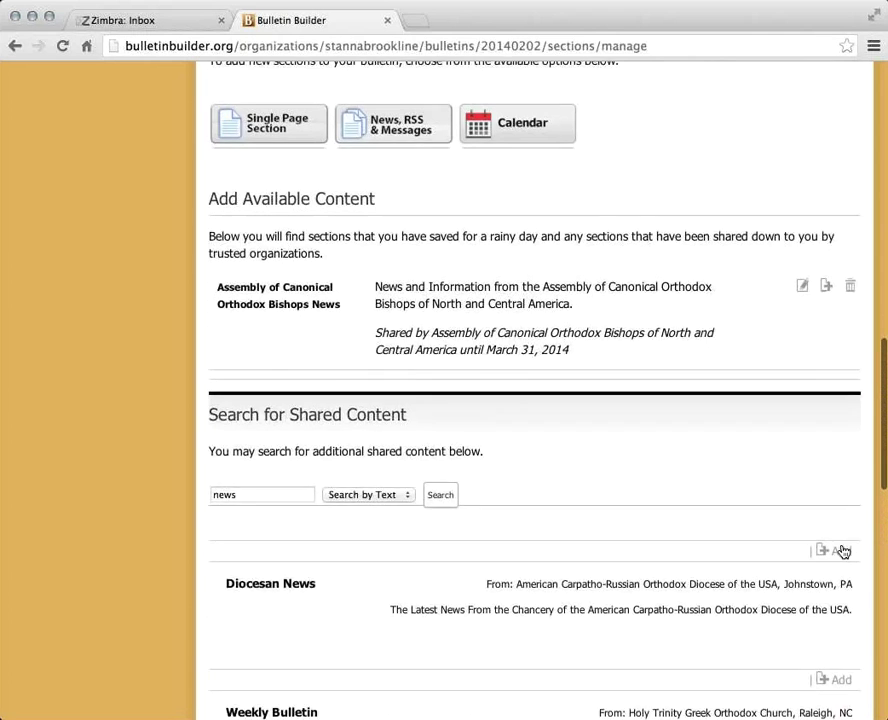
Create the 2014-02-02 bulletin framework from the section list
scroll(843, 550, up, 8)
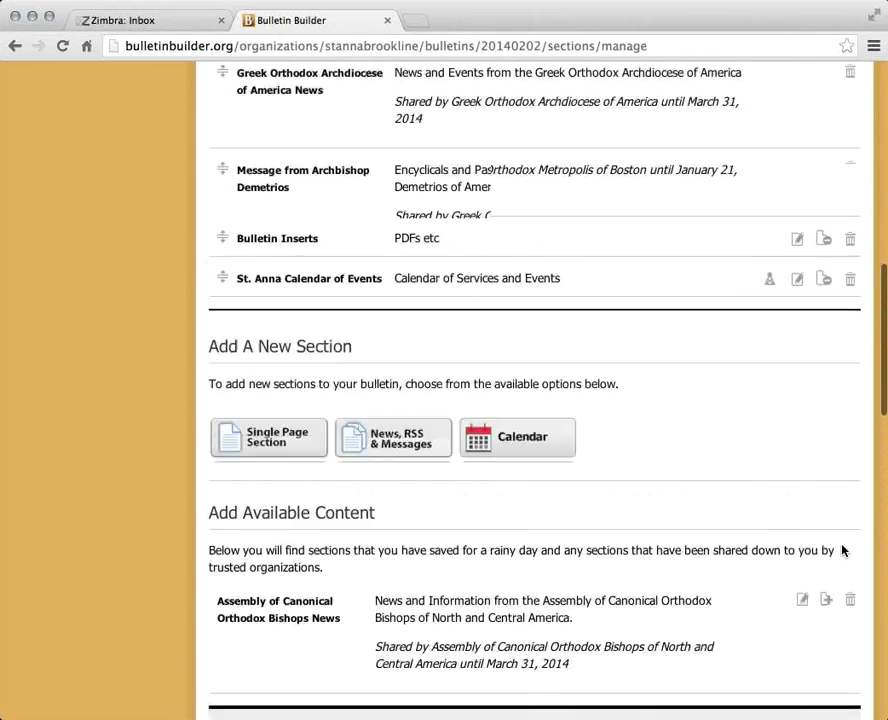
scroll(843, 550, up, 9)
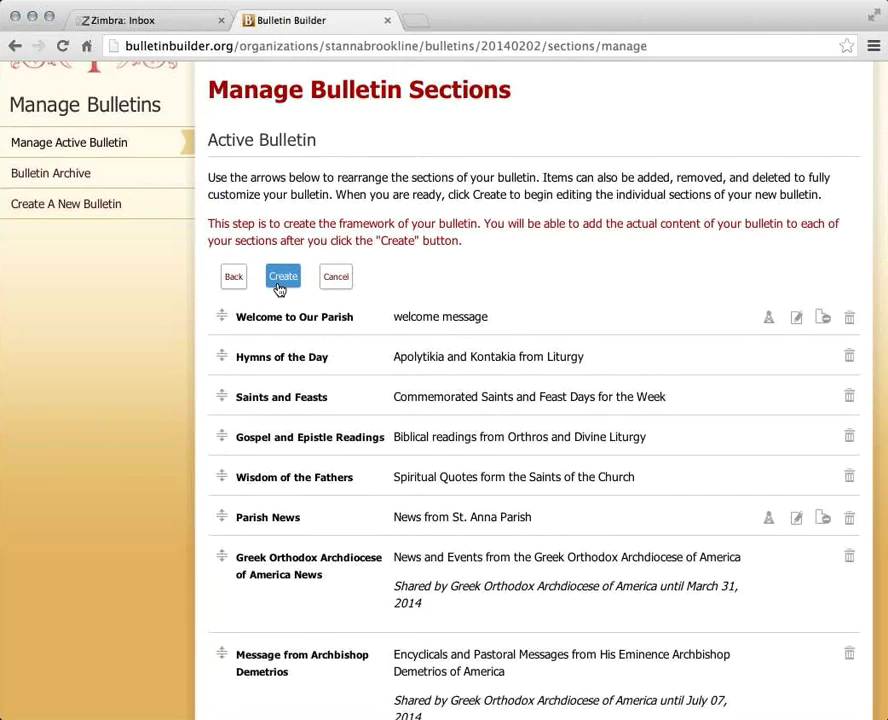
click(281, 282)
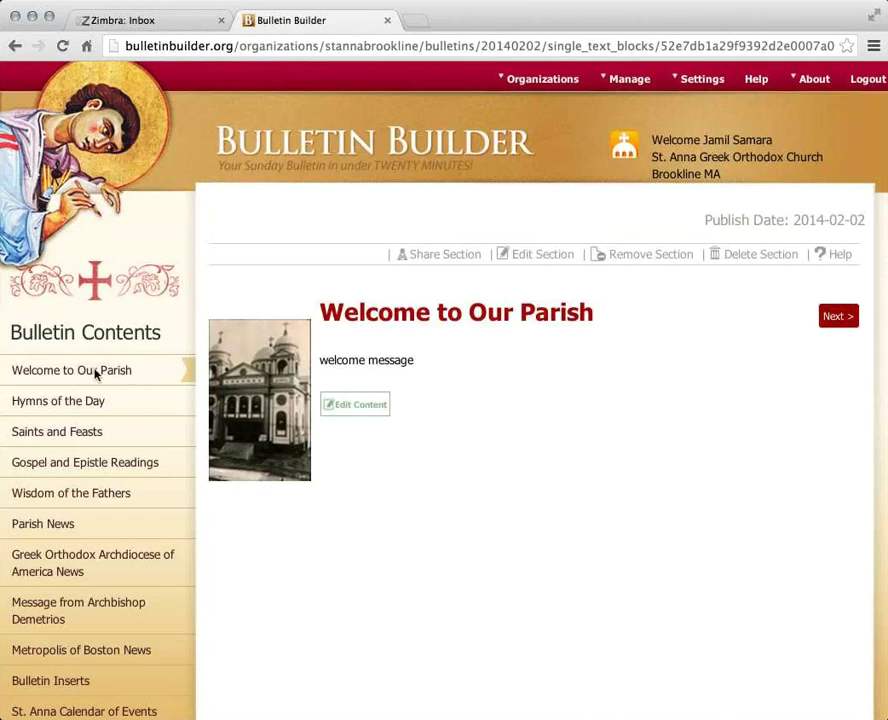
scroll(111, 381, down, 2)
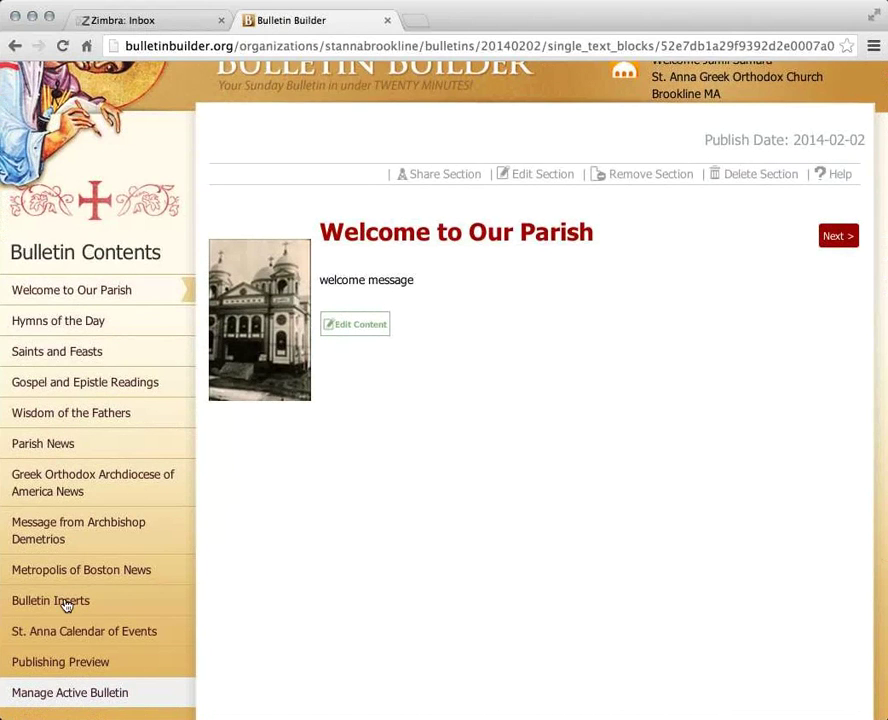
scroll(62, 600, down, 2)
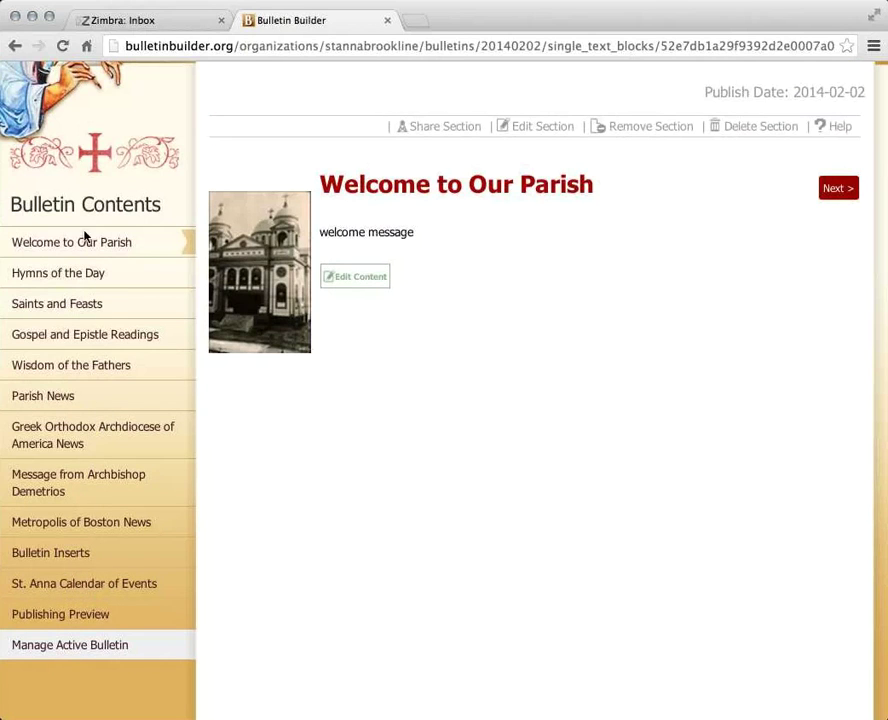
Return to the bulletin's sections and start editing the Welcome to Our Parish content
click(61, 652)
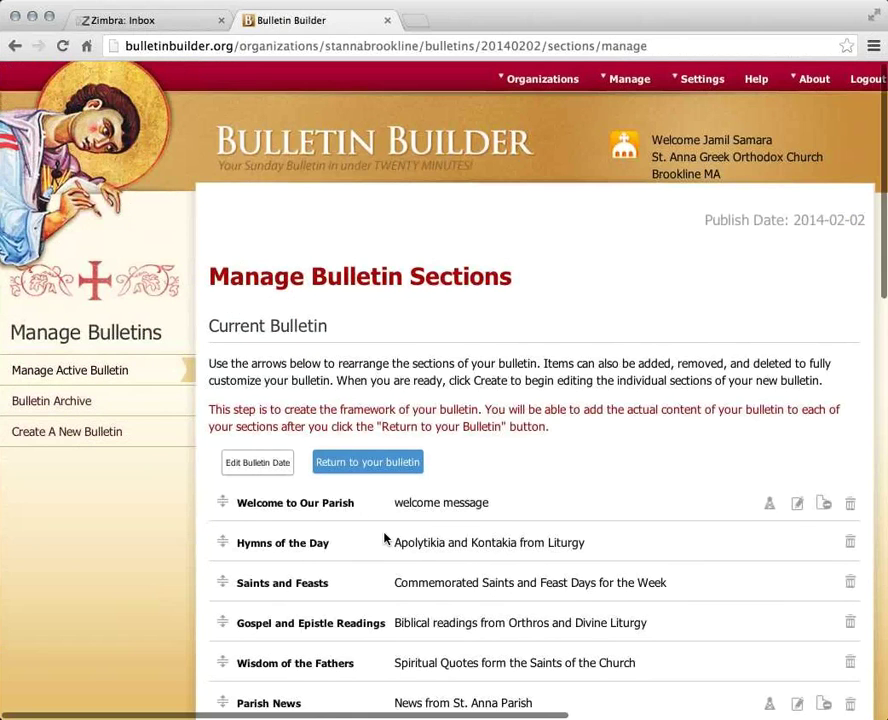
scroll(384, 537, down, 3)
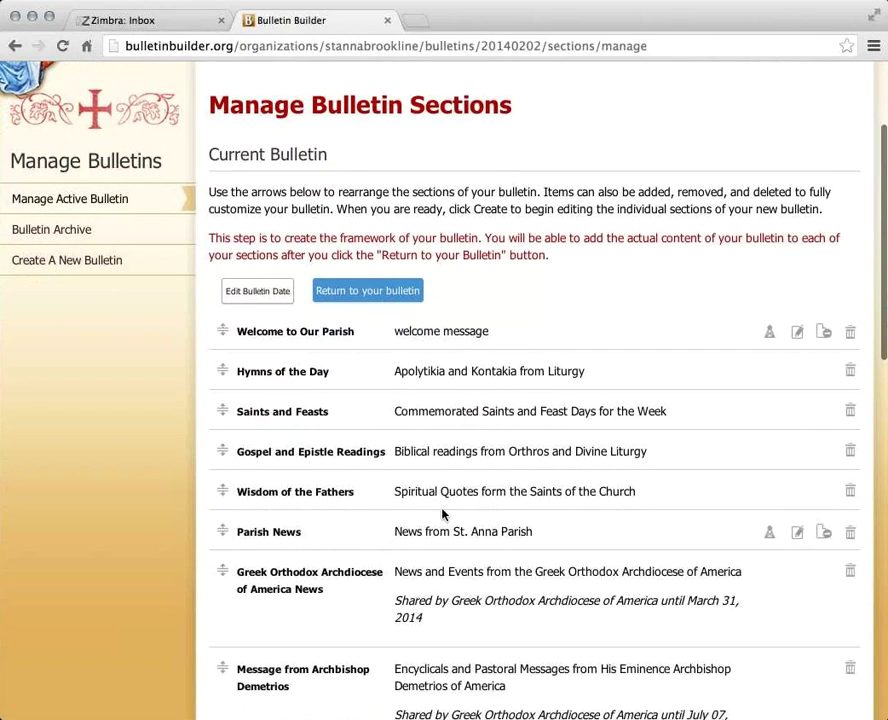
click(346, 295)
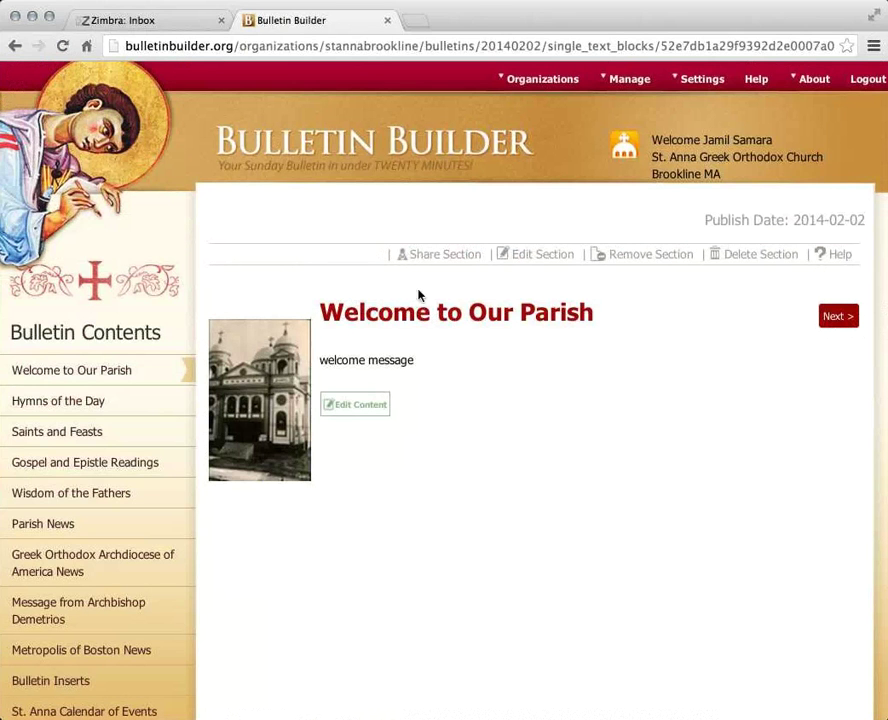
click(345, 408)
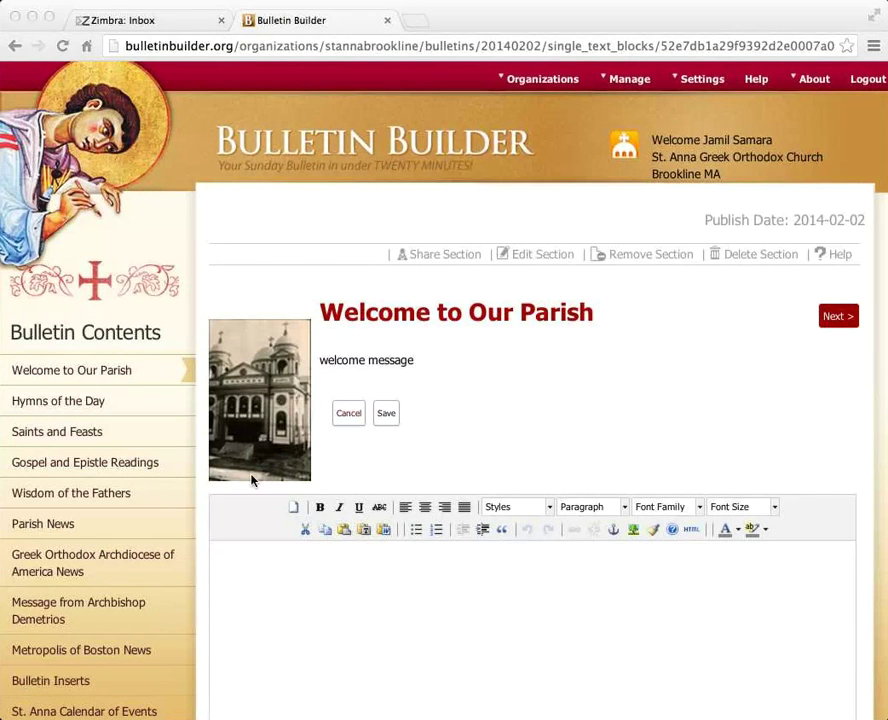
Paste the parish welcome text and make the 'Welcome to St. Anna' line its own paragraph
scroll(648, 414, down, 4)
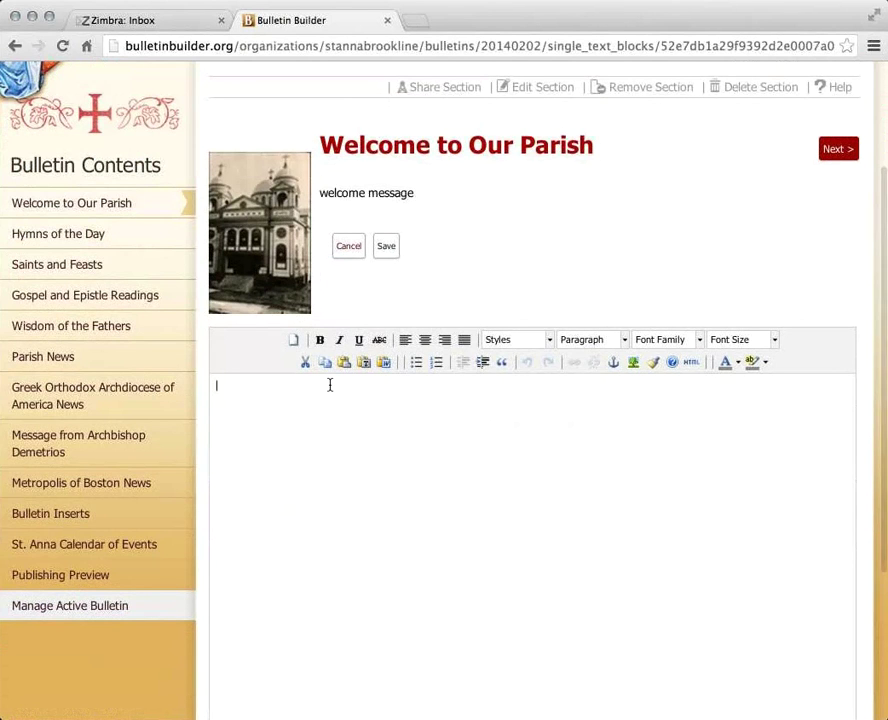
text(Welcome to St. Anna Greek Orthodox Church! We are a thriving community of 85 families, working to share the Orthodox Faith with the greater Boston area. We try to balance our lives with both corporate and personal prayer, philanthropic works to our greater community and common meals together. Our goal is the progression towards the kingdom of God in this life, in loving our fellow man and seeing Christ in the person sitting next to us. No matter where you are from, or your religious background, place come forward at the end of the Divine Liturgy and receive a piece of blessed bread from the priest. Tell him you are visiting and let him show you around! – Please note, Holy Communion is reserved for only baptized and chrismated Orthodox Christians. Curious why? Ask Father, or a parish council member for more information.)
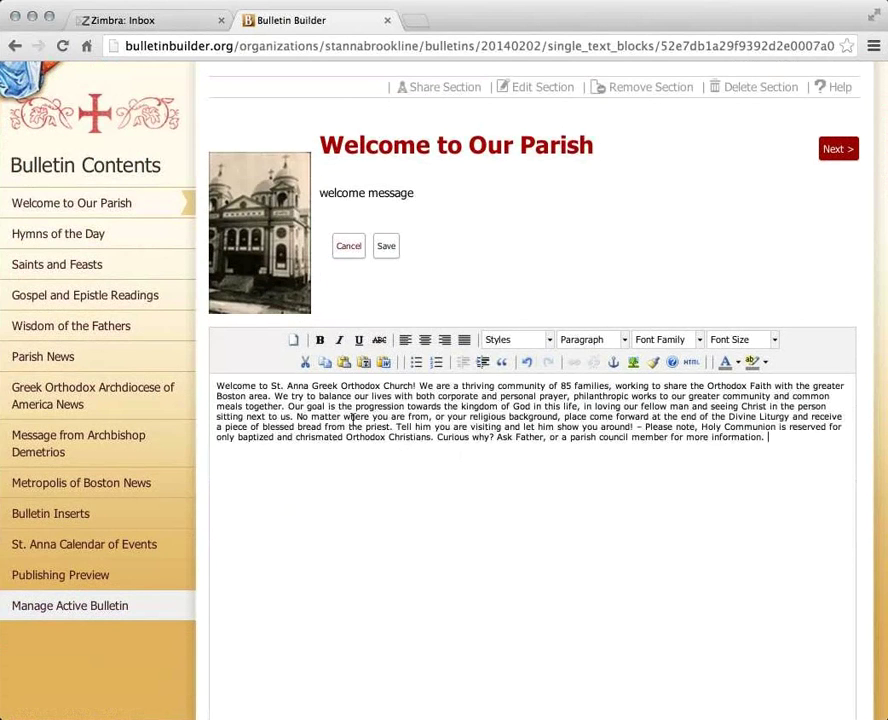
scroll(413, 393, down, 1)
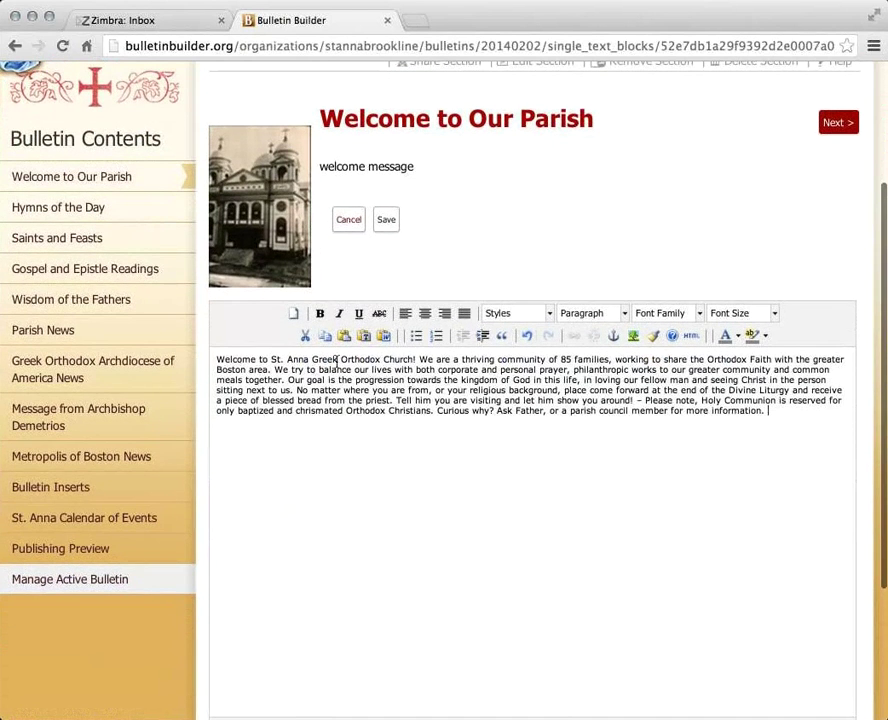
click(420, 358)
key(Return)
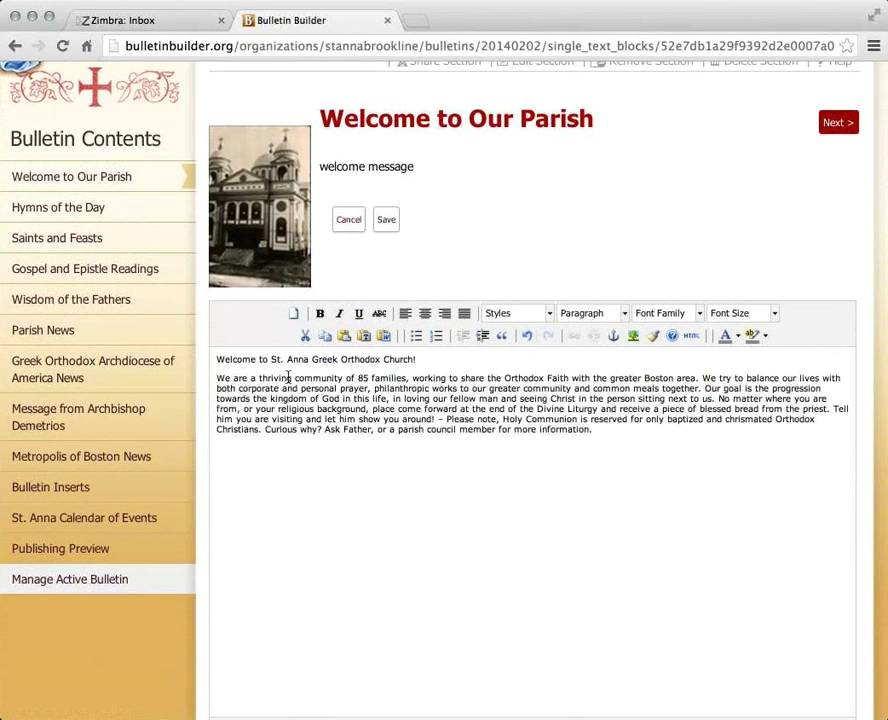
triple_click(276, 359)
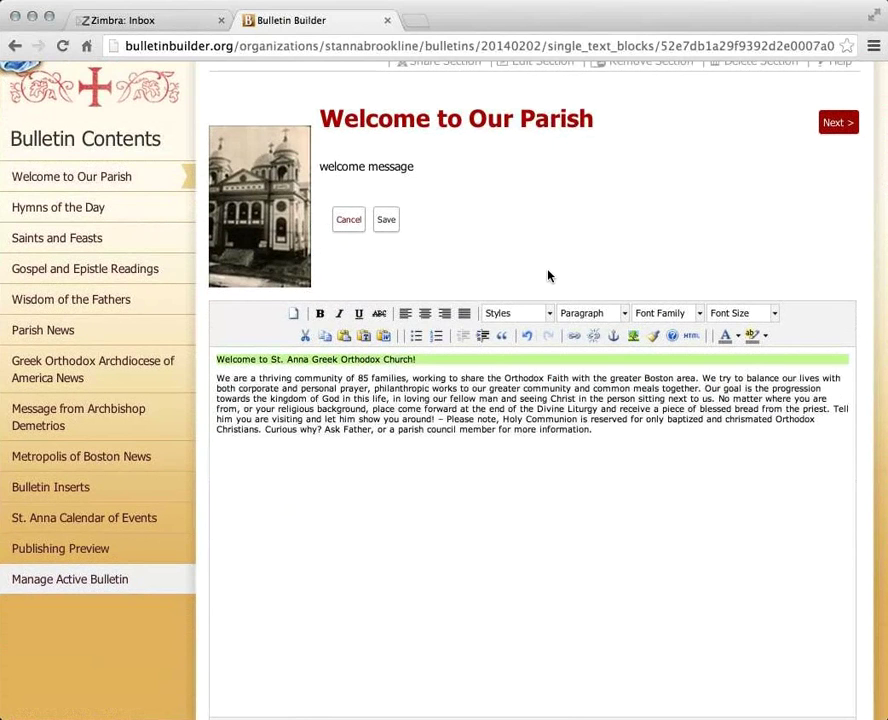
scroll(549, 276, down, 2)
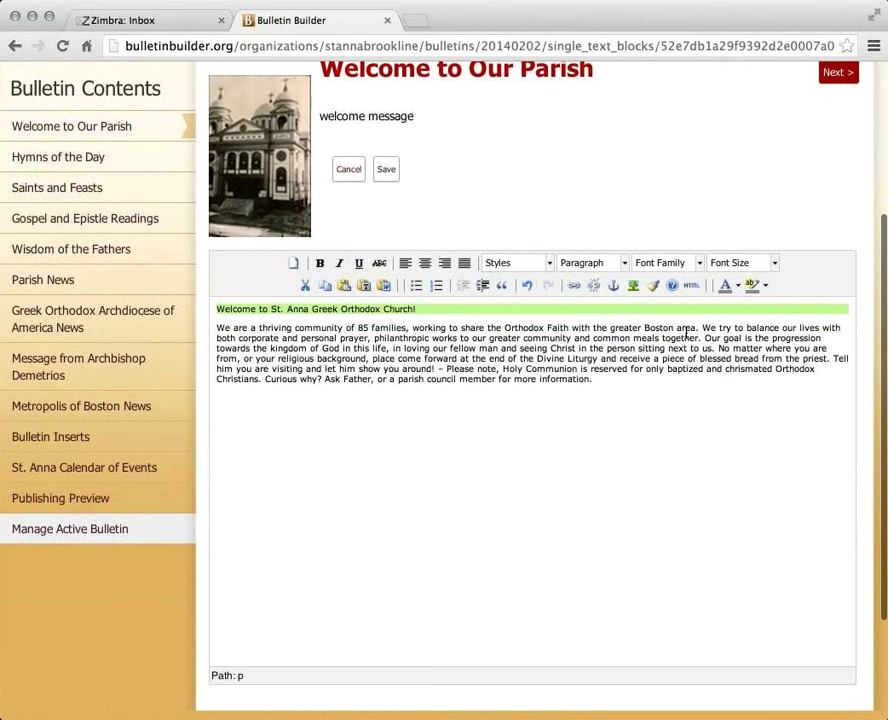
Make 'Please note' a separate italic paragraph, without its dash, and save the section
click(448, 369)
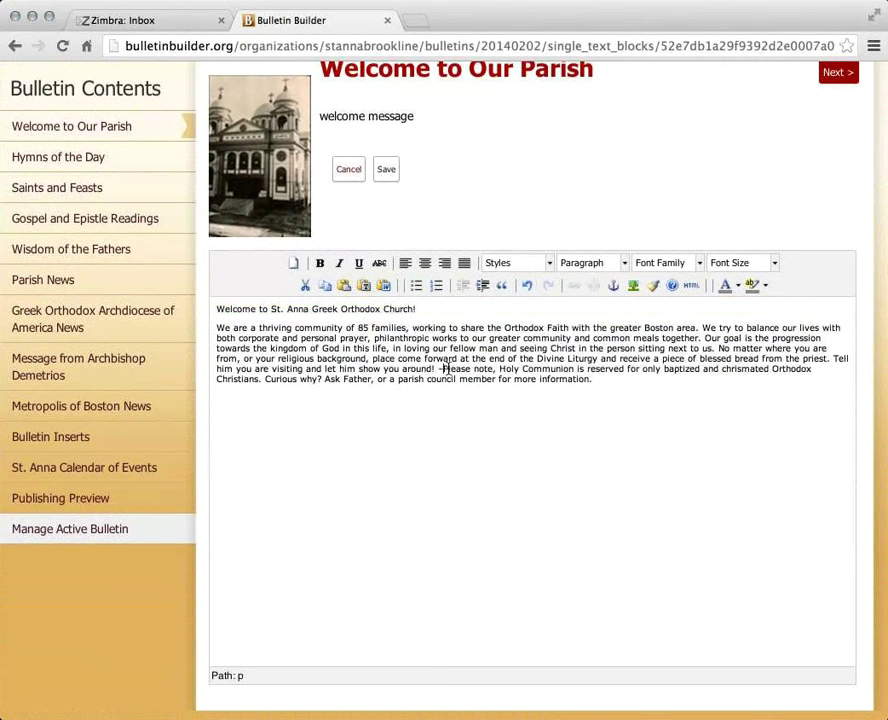
key(BackSpace)
key(BackSpace)
key(BackSpace)
key(Return)
triple_click(272, 388)
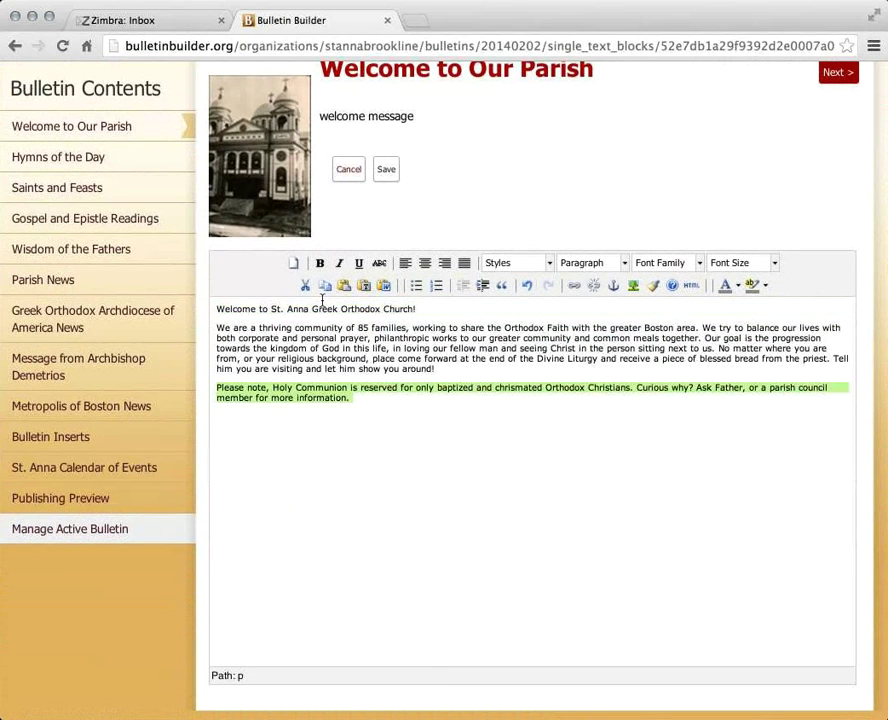
click(339, 263)
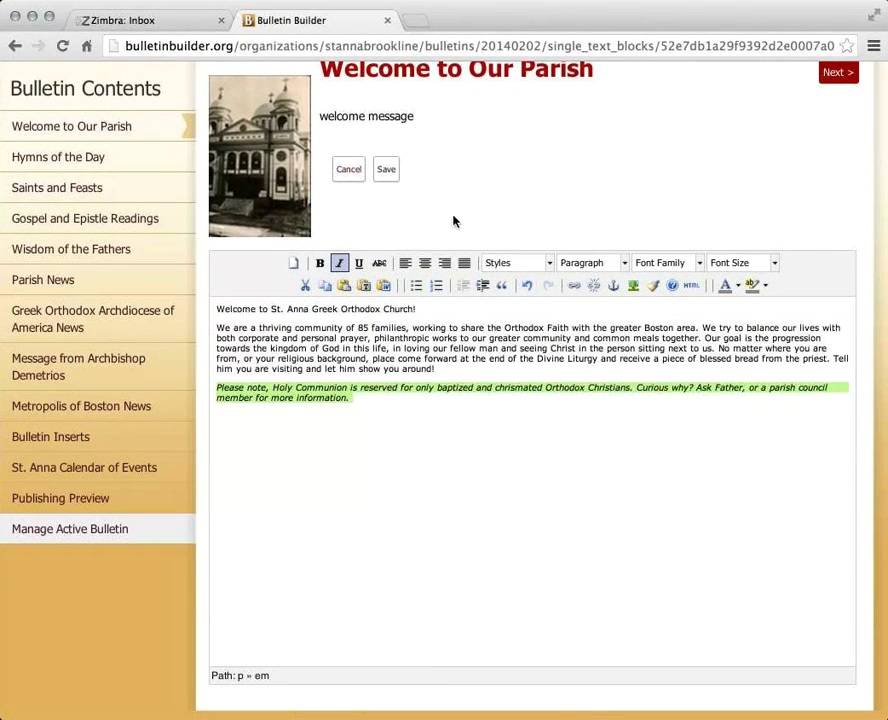
click(385, 172)
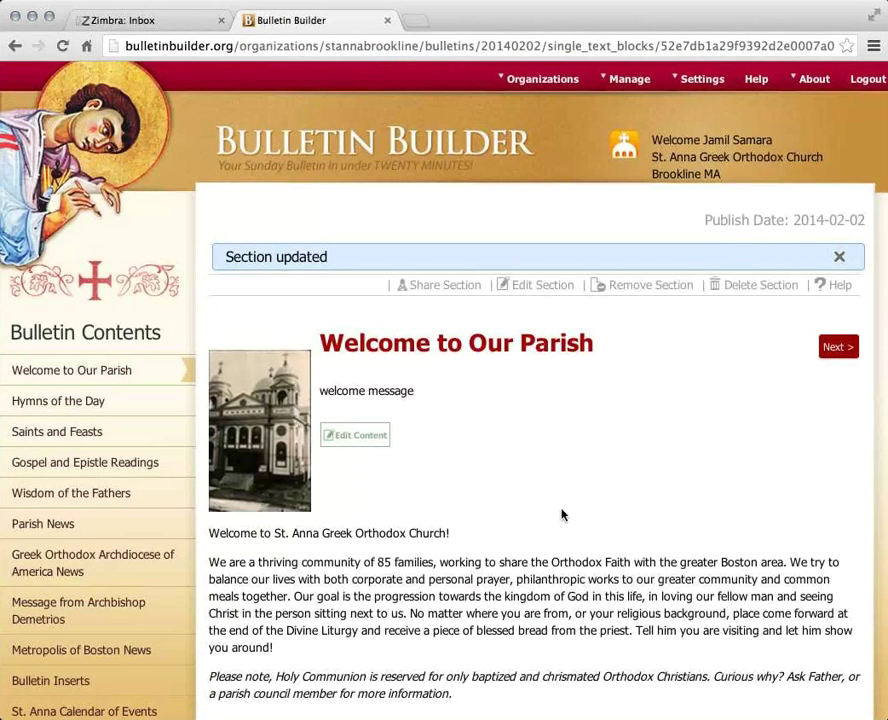
scroll(525, 520, down, 3)
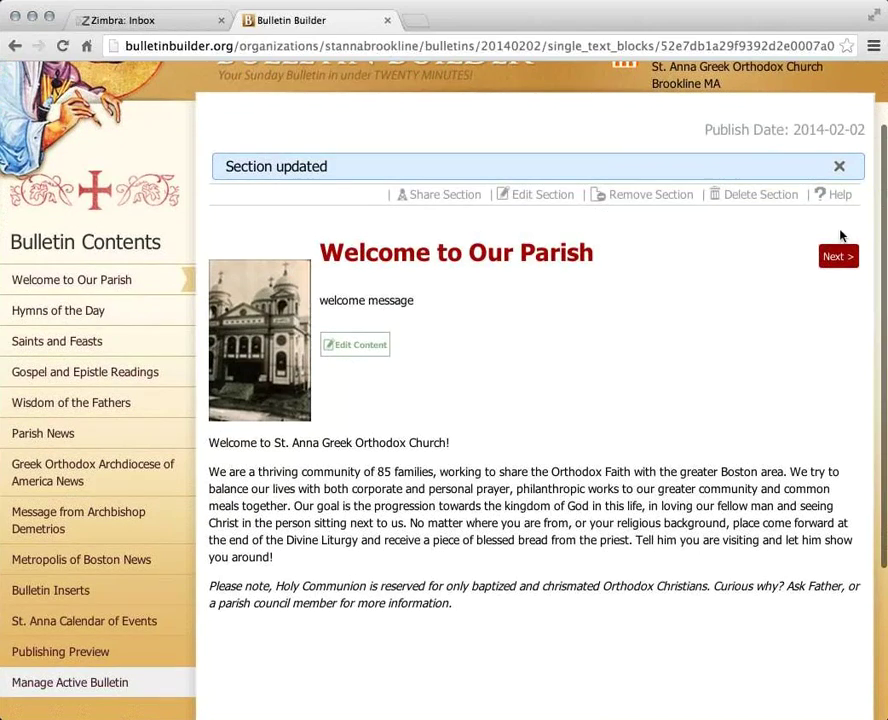
click(838, 258)
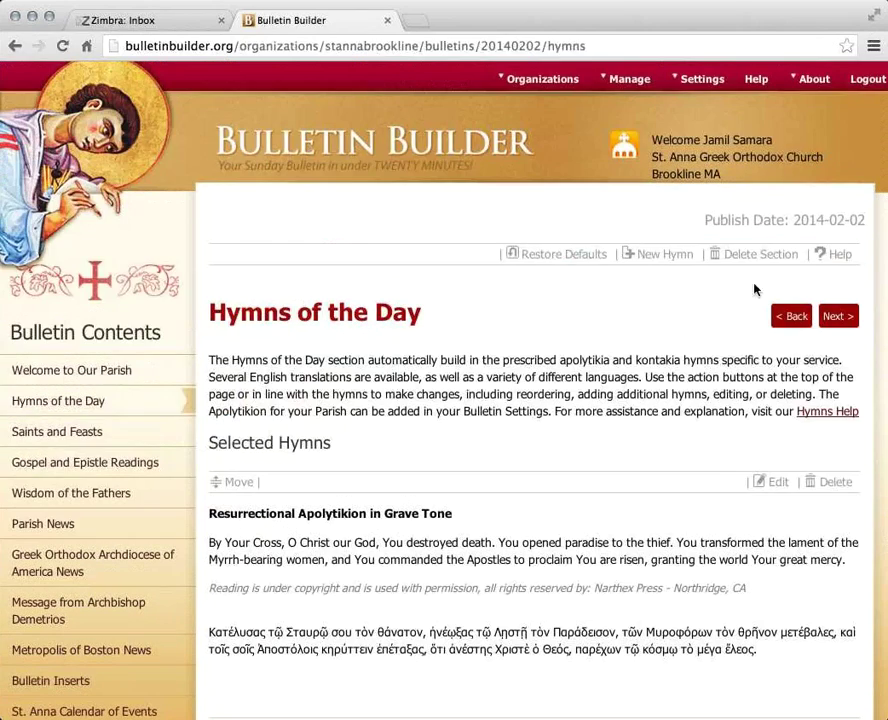
scroll(680, 472, down, 3)
scroll(718, 470, down, 2)
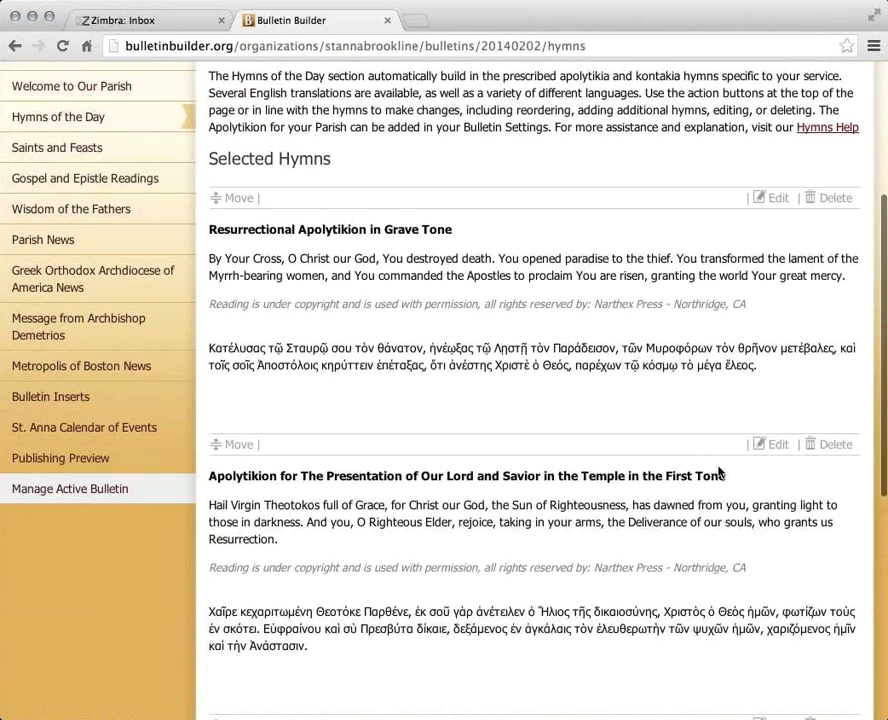
scroll(576, 329, down, 2)
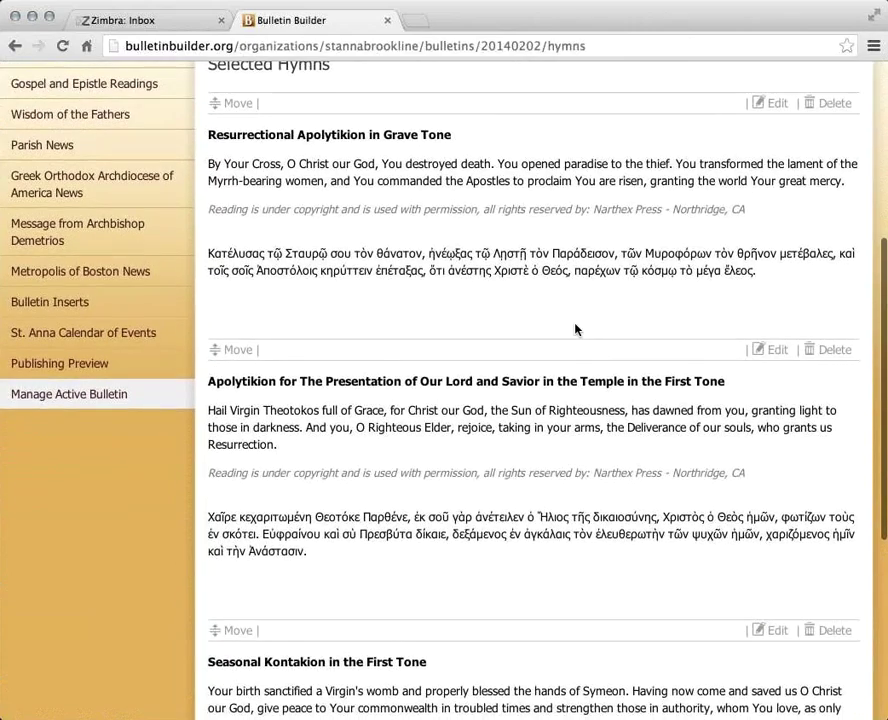
scroll(576, 329, down, 5)
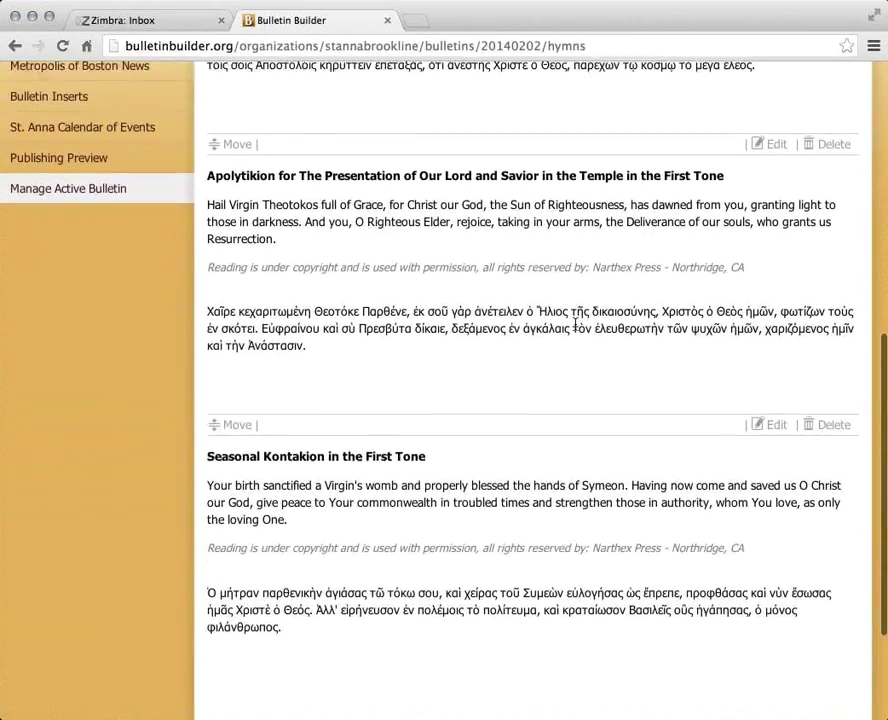
scroll(576, 329, up, 8)
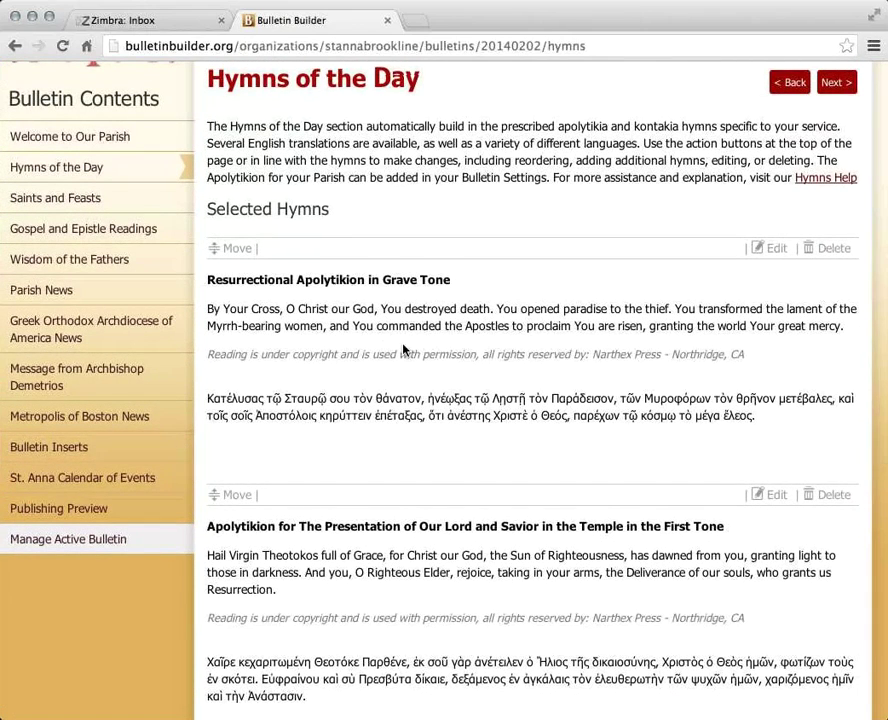
scroll(403, 350, down, 1)
scroll(344, 398, down, 2)
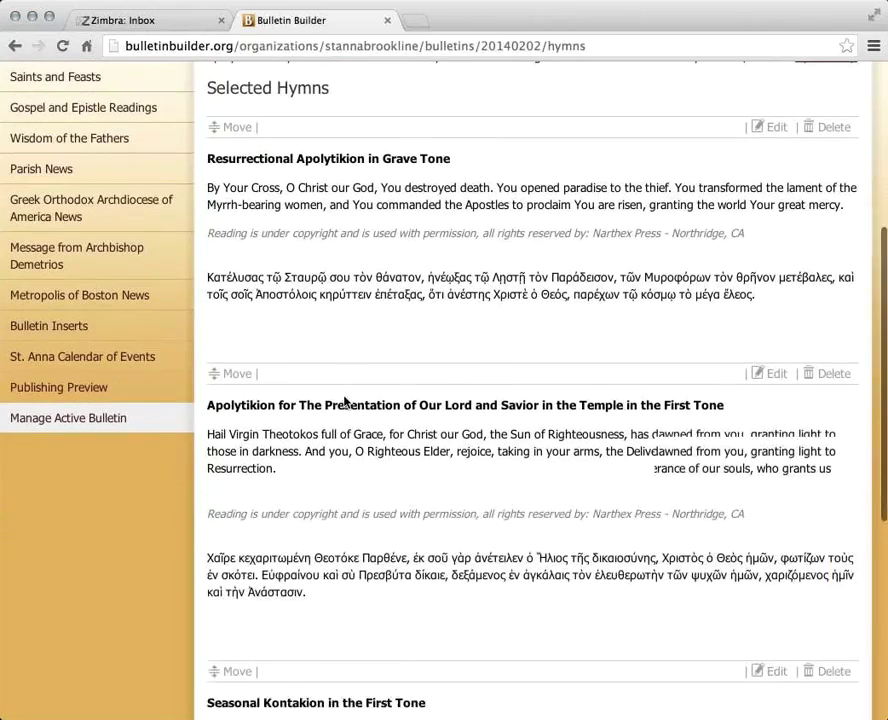
scroll(322, 489, down, 4)
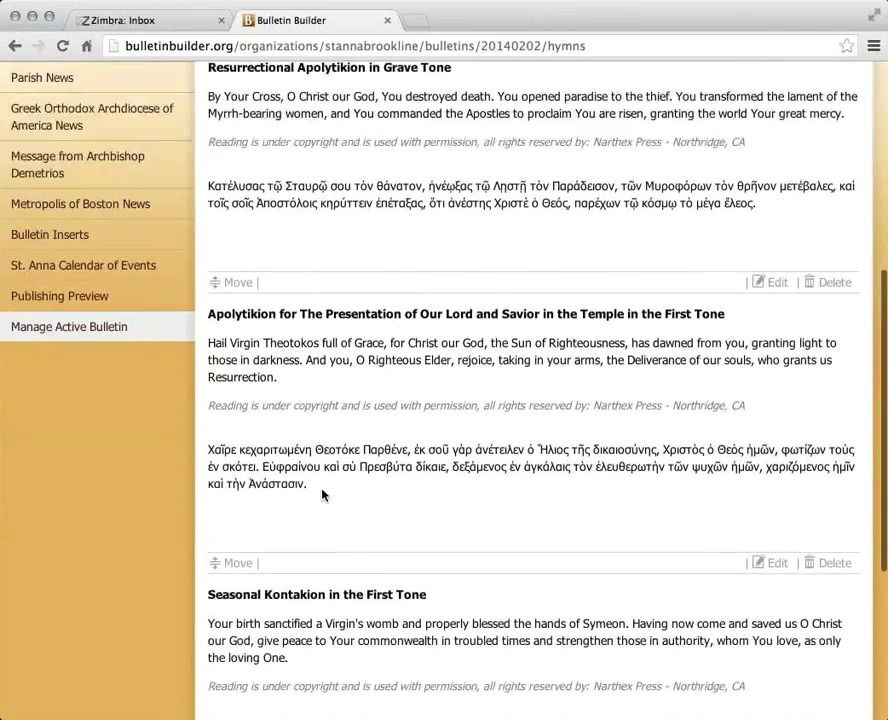
scroll(364, 572, down, 3)
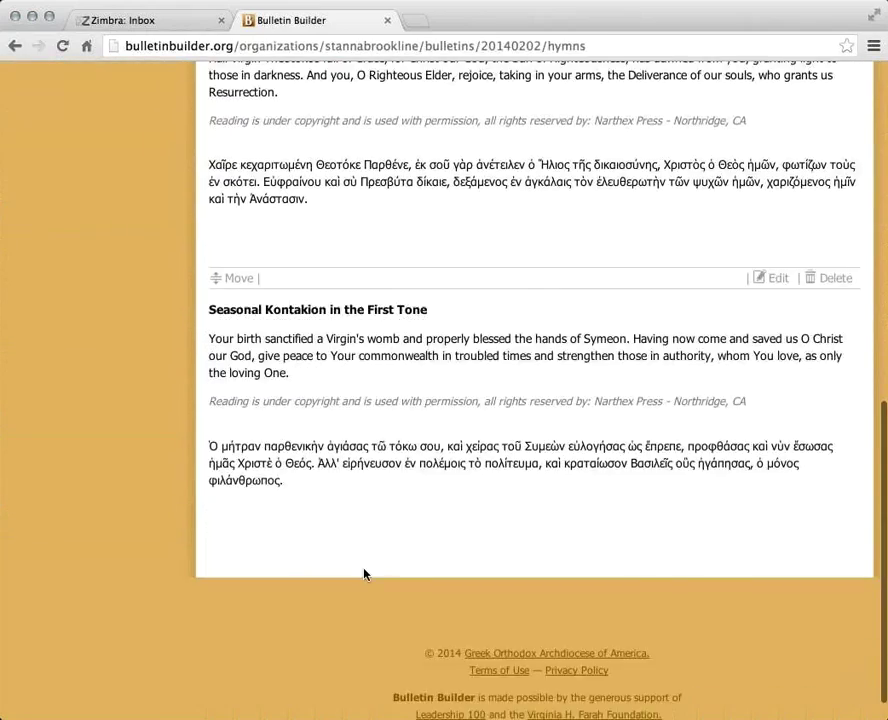
scroll(363, 625, up, 7)
scroll(378, 390, up, 1)
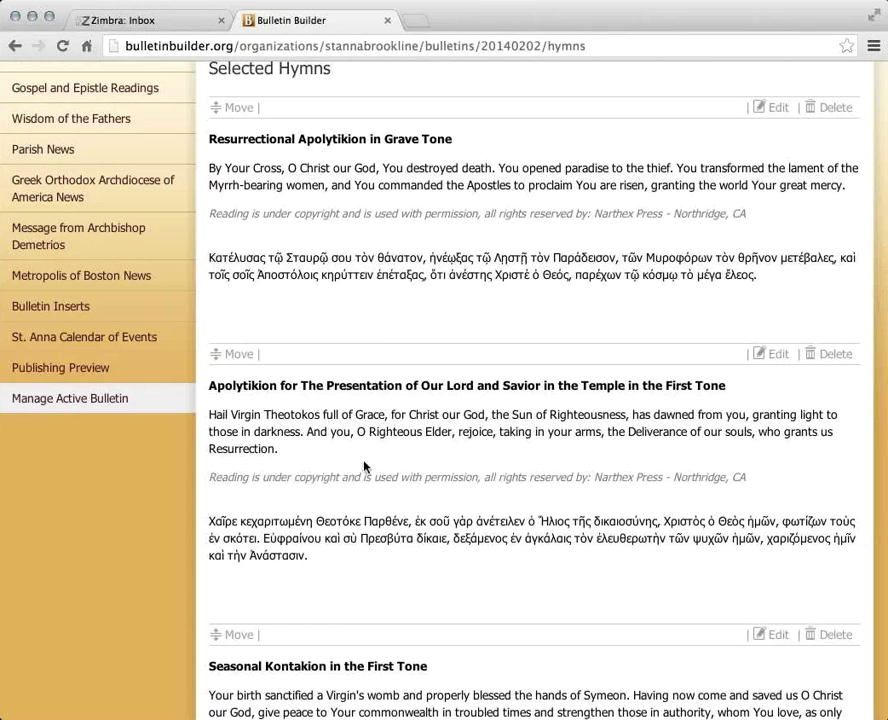
drag(357, 385, 636, 386)
click(490, 315)
scroll(490, 312, up, 5)
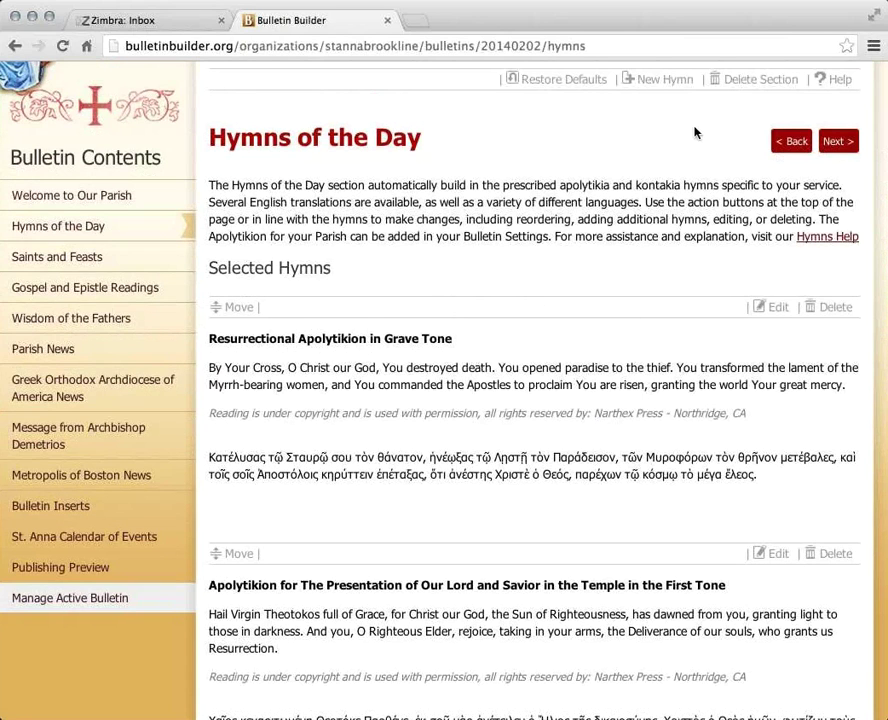
scroll(654, 93, up, 2)
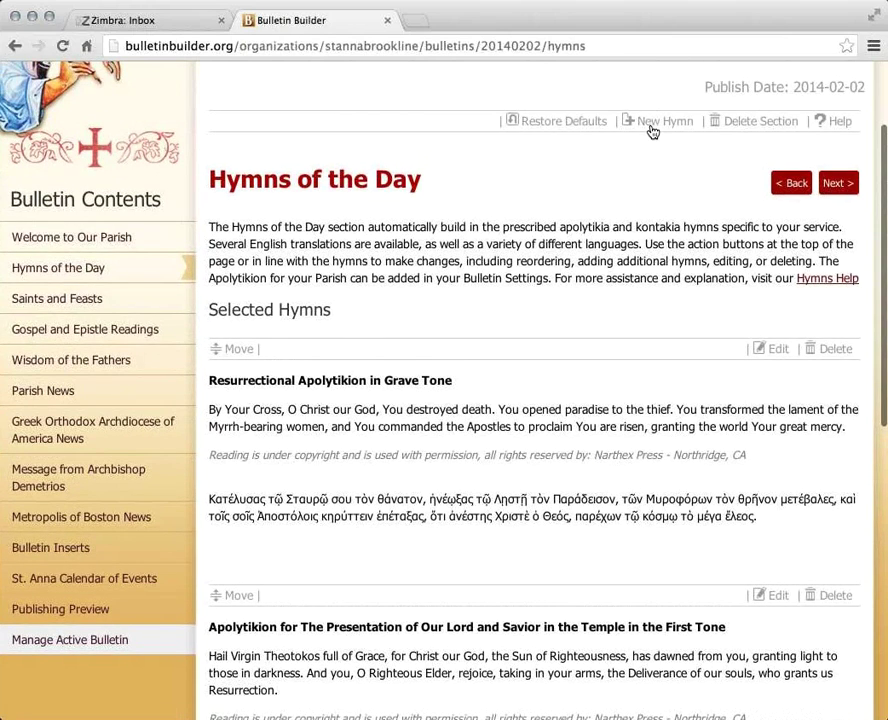
click(652, 122)
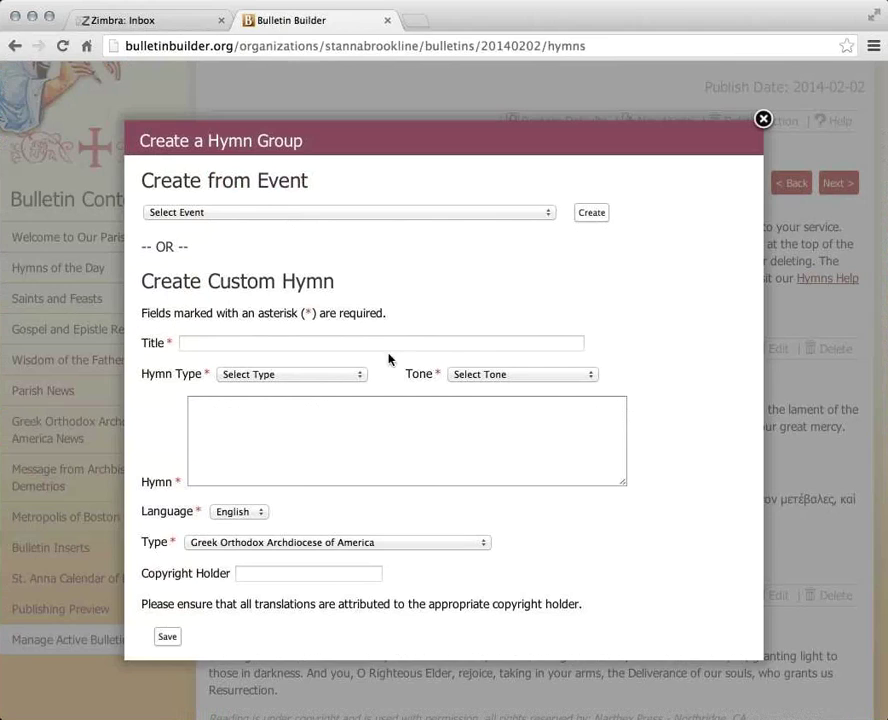
click(763, 119)
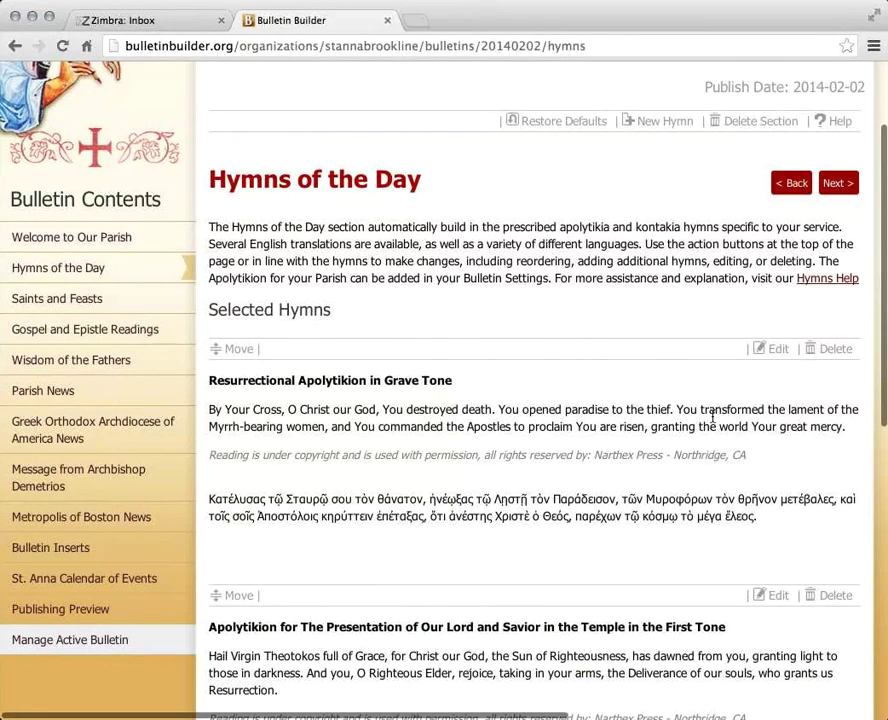
scroll(641, 313, down, 2)
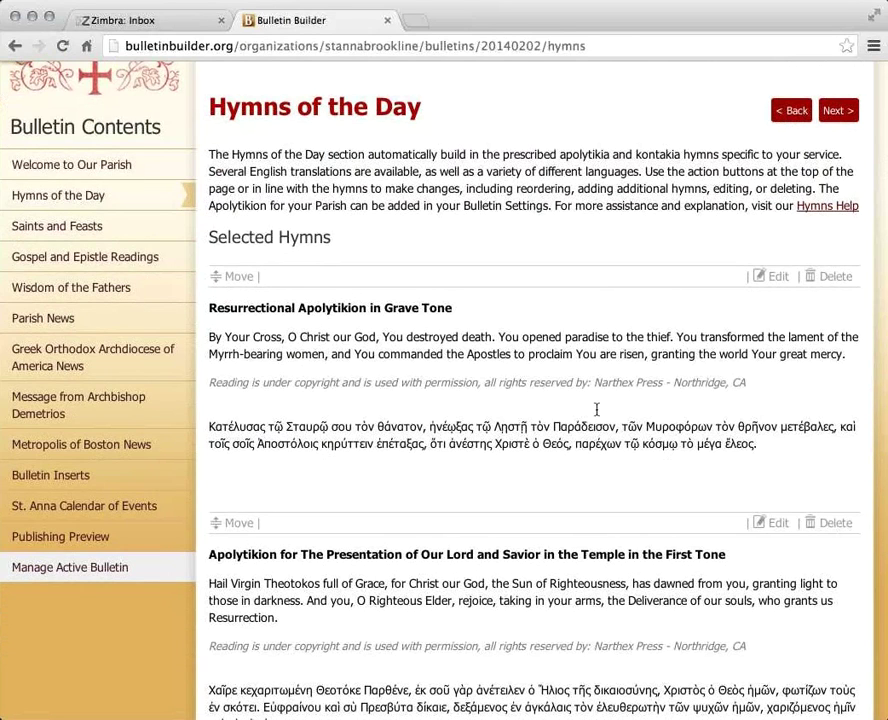
Switch the Resurrectional Apolytikion to the 'By means of Your Cross, O Lord' translation
click(768, 281)
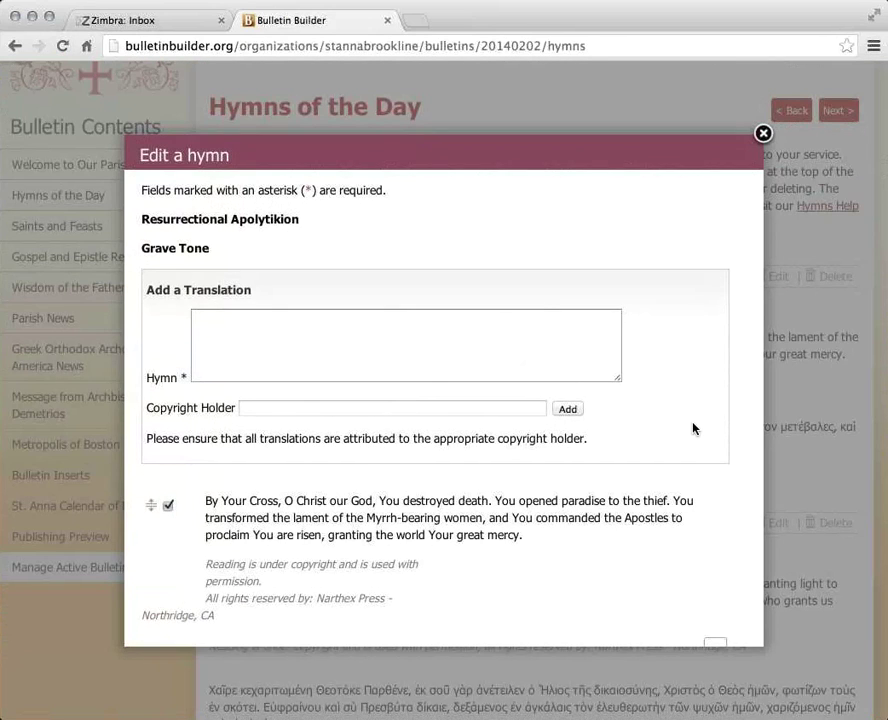
scroll(693, 428, down, 5)
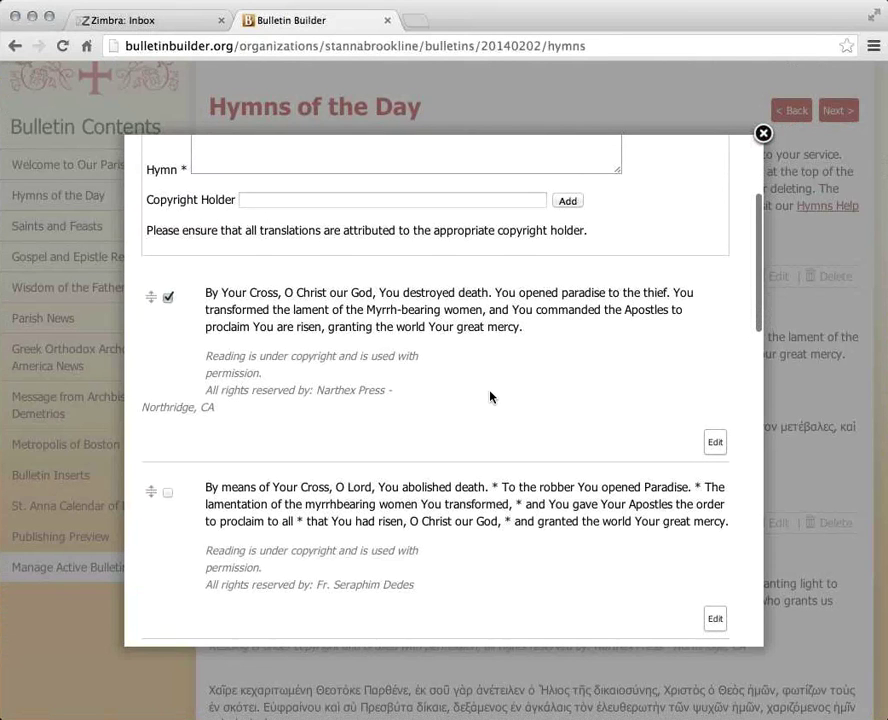
scroll(490, 397, down, 1)
click(168, 464)
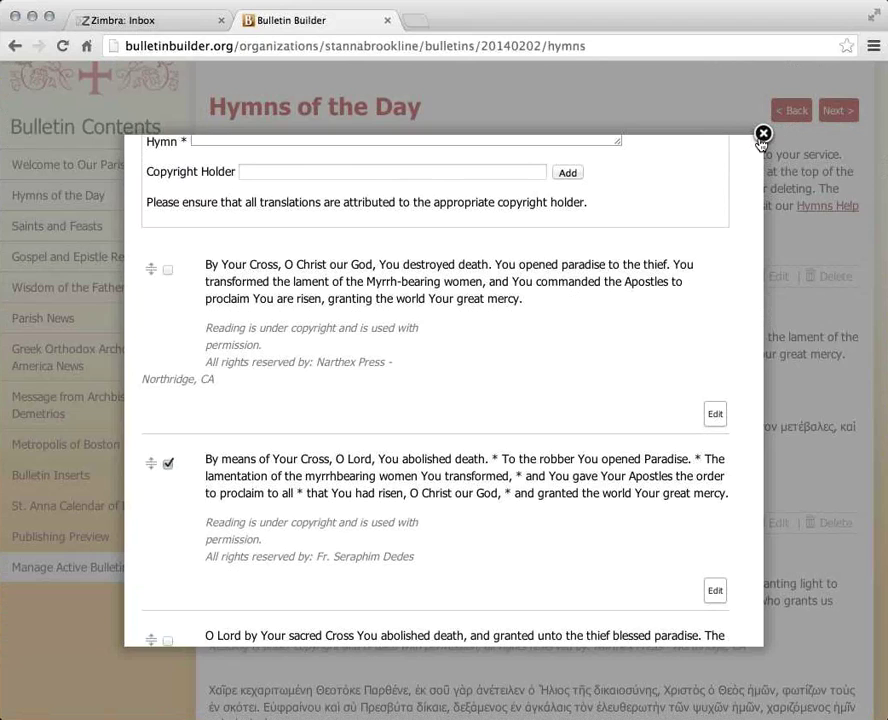
click(759, 139)
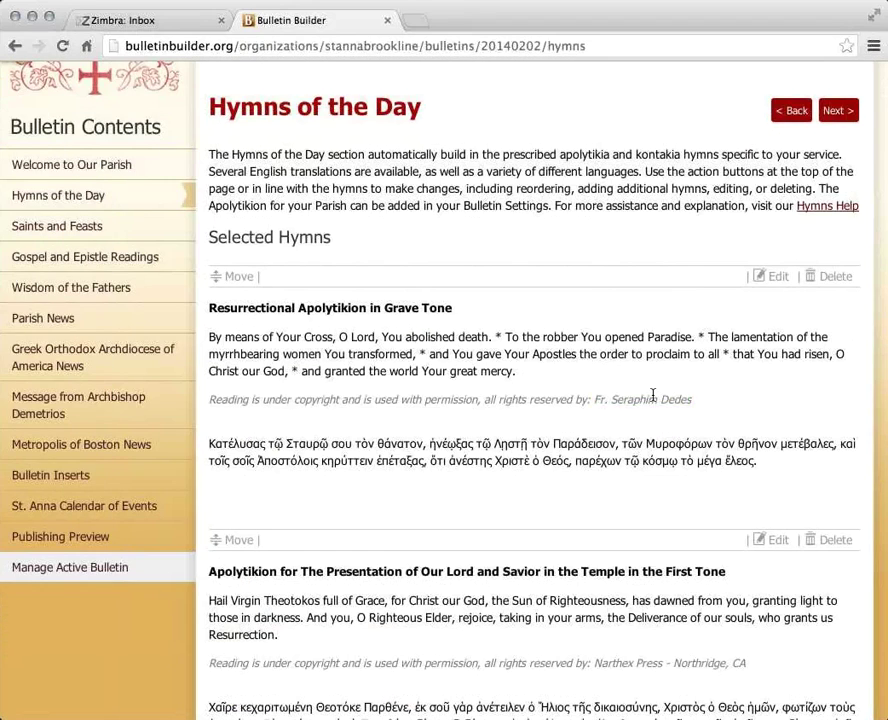
Review the updated English hymn text and the Greek text below it
scroll(486, 285, down, 2)
double_click(381, 228)
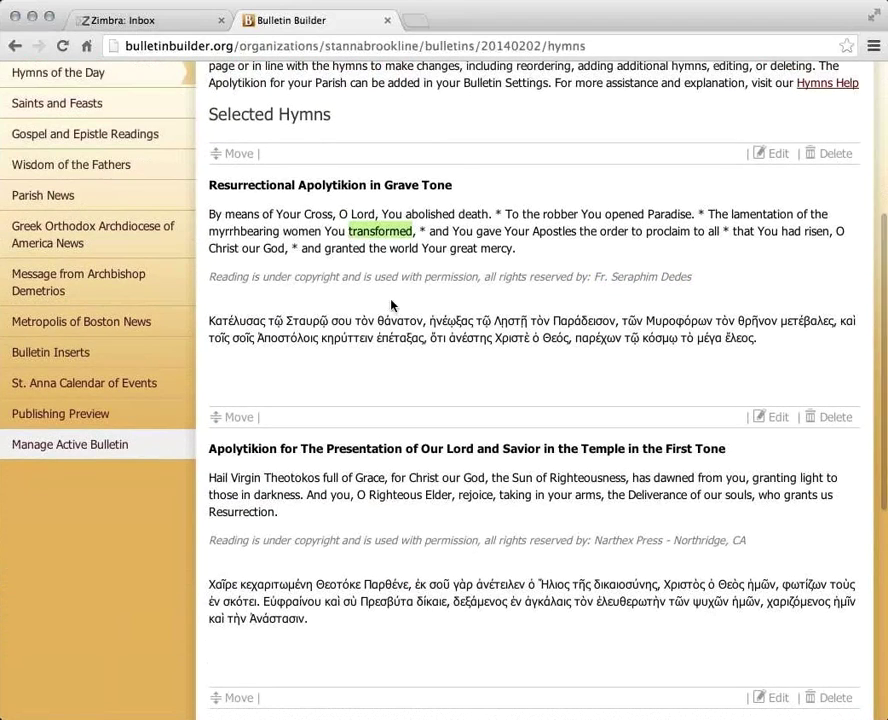
triple_click(394, 310)
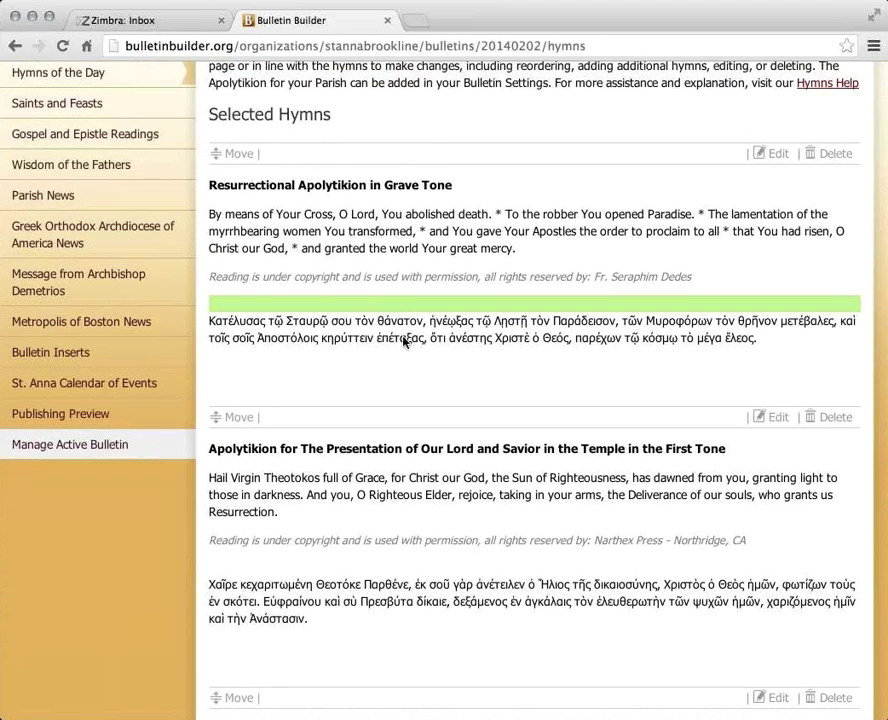
click(370, 290)
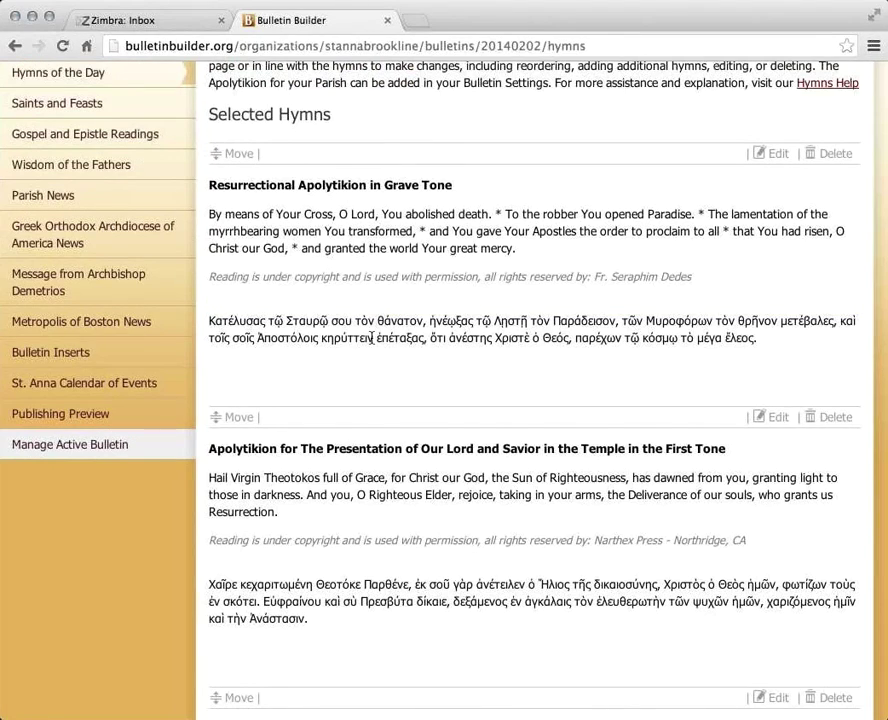
scroll(400, 320, down, 3)
scroll(406, 344, up, 5)
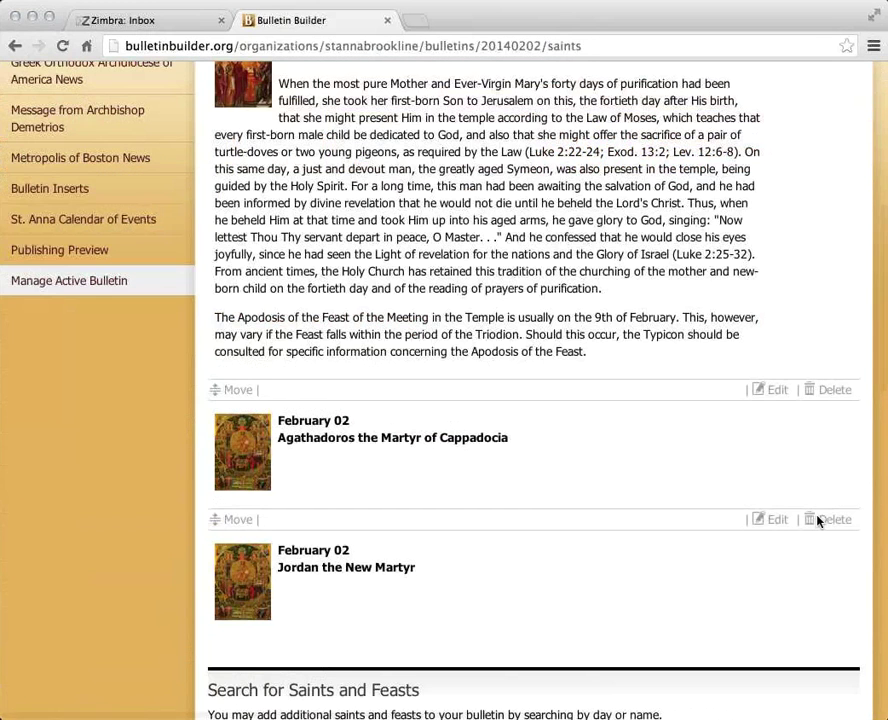
Delete Jordan the New Martyr from the Saints and Feasts list
click(820, 520)
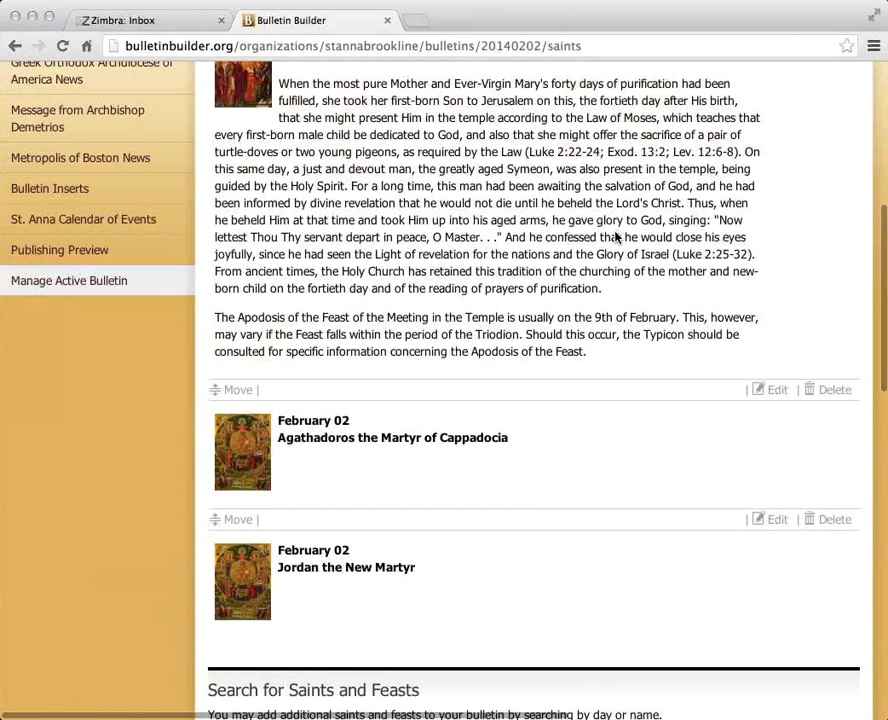
scroll(704, 543, down, 5)
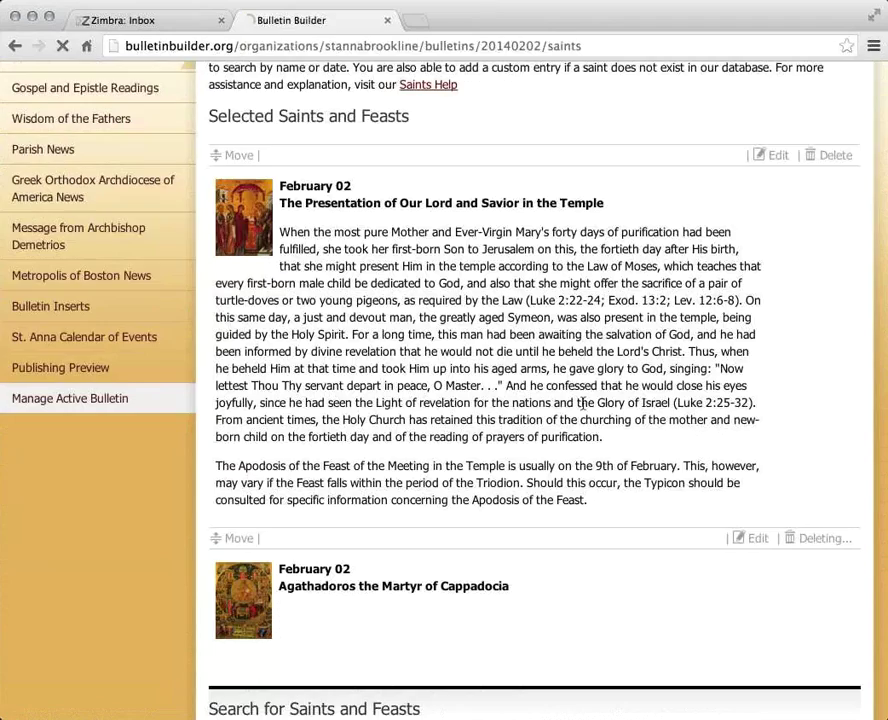
scroll(577, 443, down, 5)
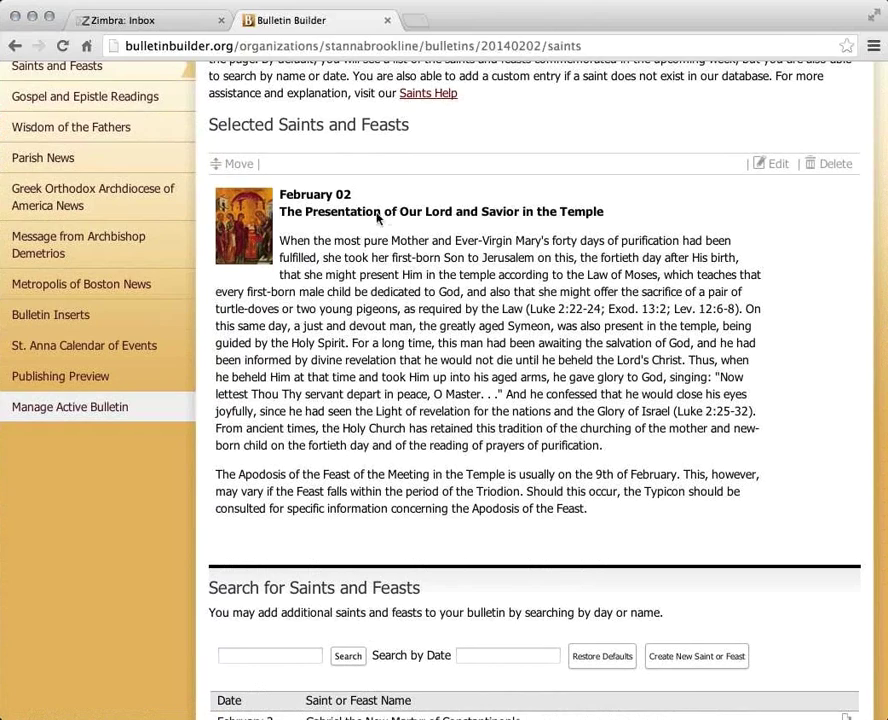
scroll(404, 427, down, 5)
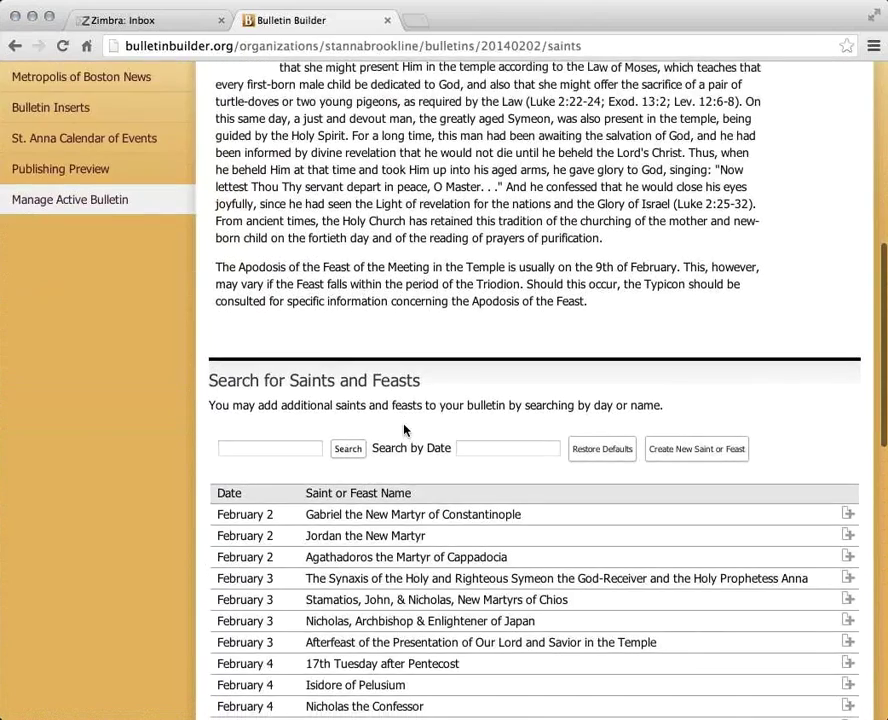
Add Barsanuphius the Great and John of Gaza (February 06) from the saints search table
scroll(404, 428, down, 1)
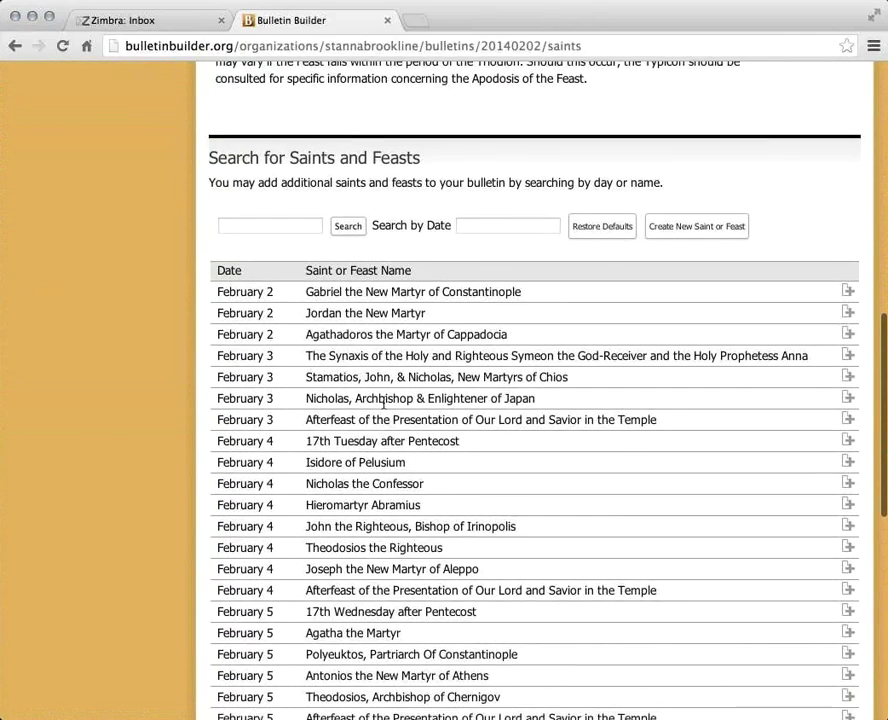
scroll(386, 404, down, 1)
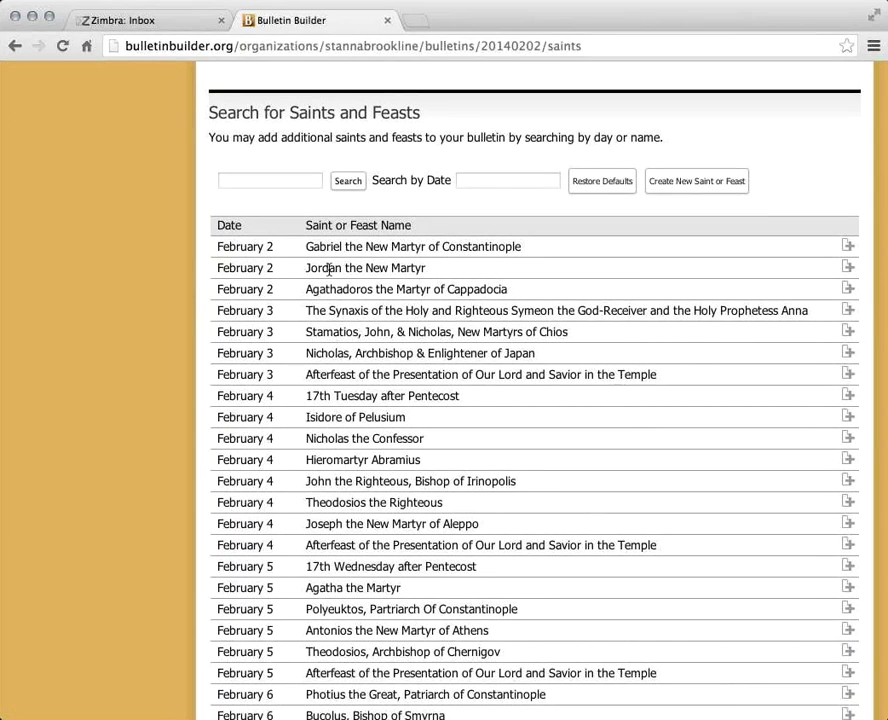
scroll(366, 416, down, 1)
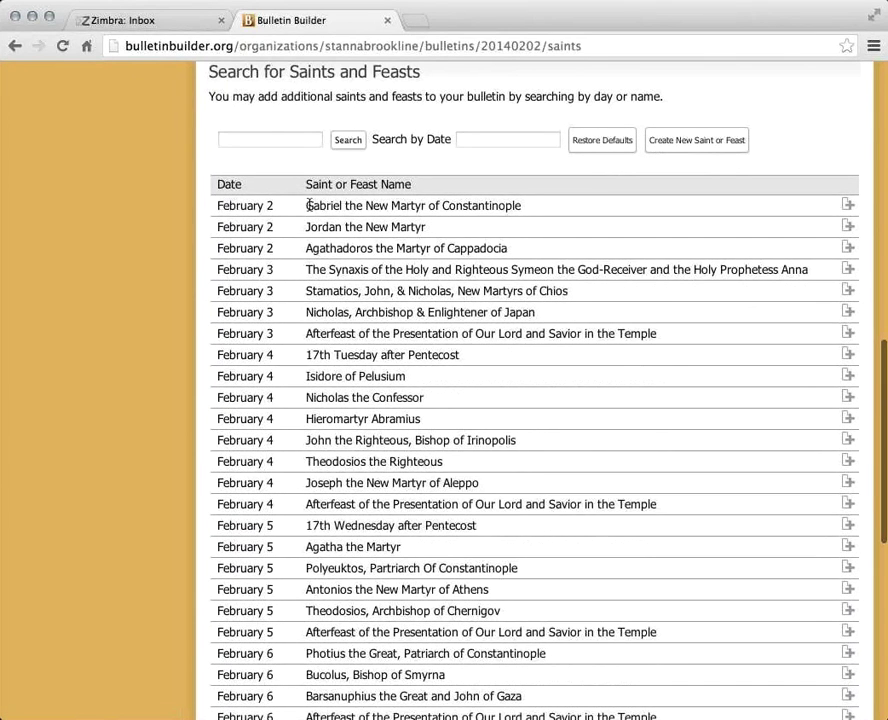
scroll(358, 578, down, 1)
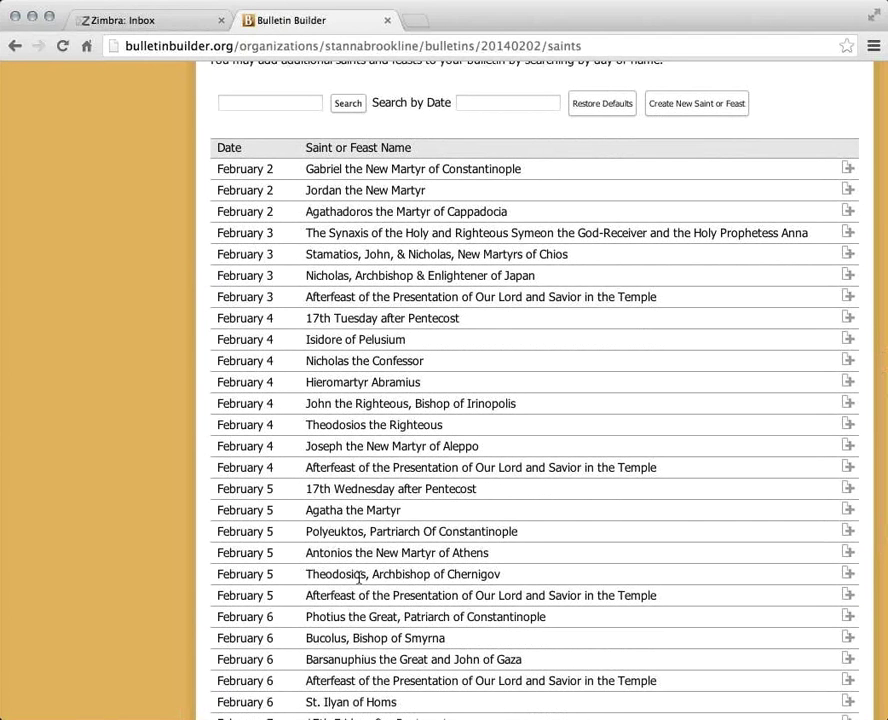
click(848, 663)
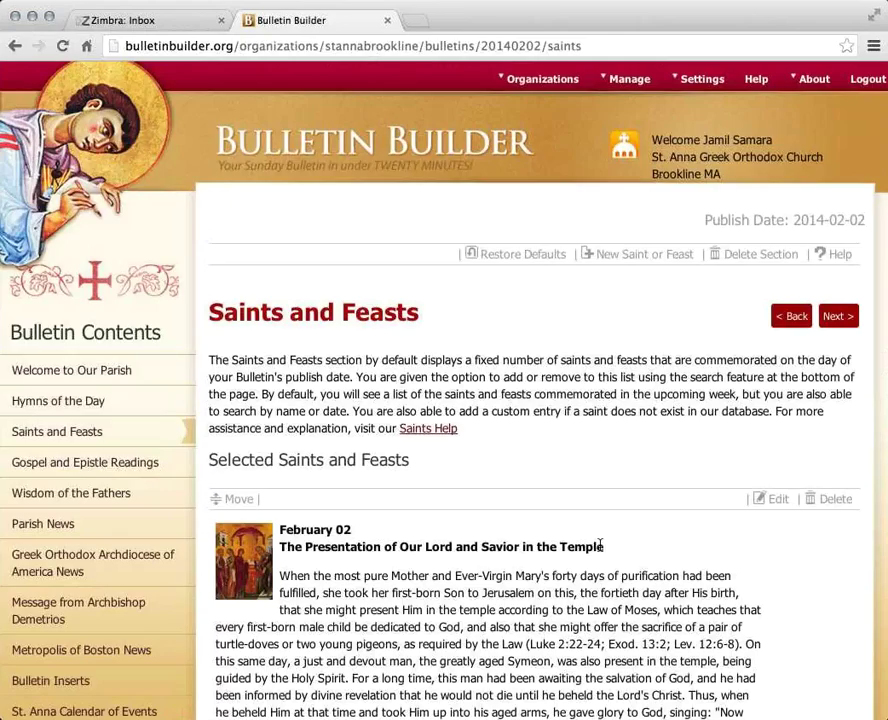
scroll(600, 545, down, 5)
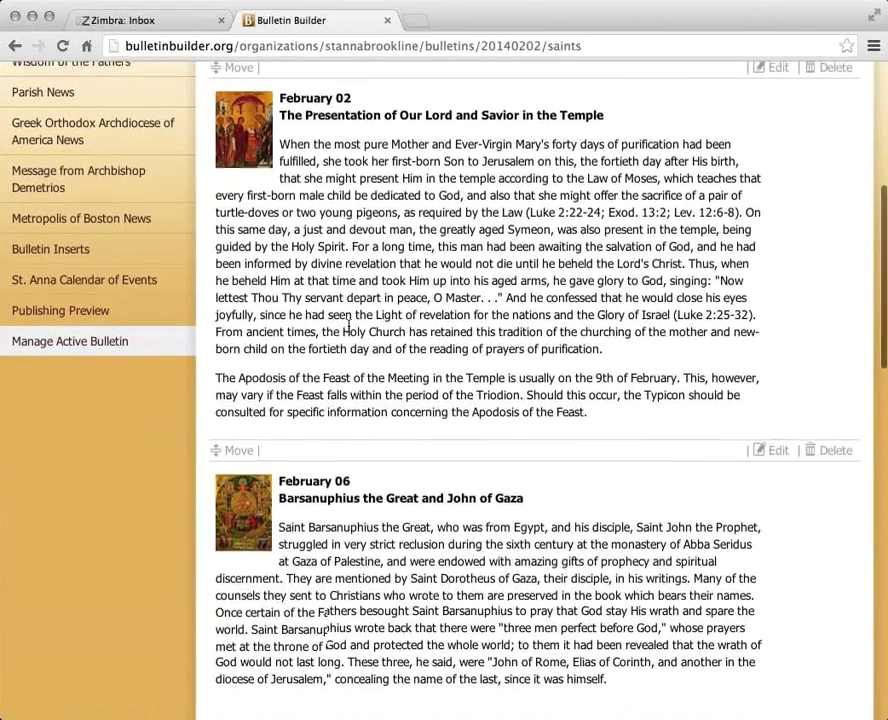
scroll(349, 325, up, 2)
scroll(349, 325, down, 1)
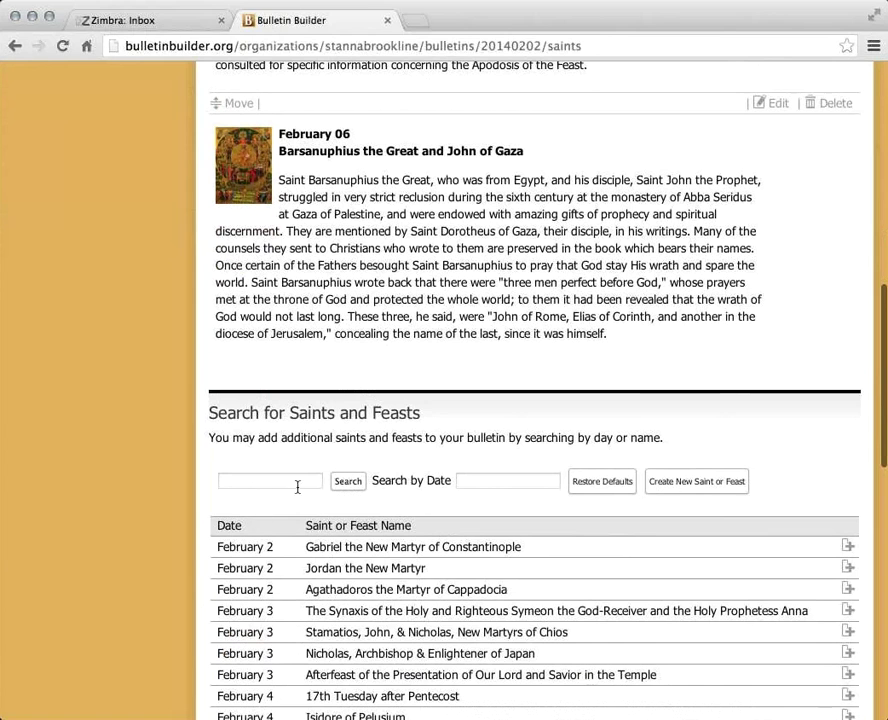
click(283, 479)
text(John)
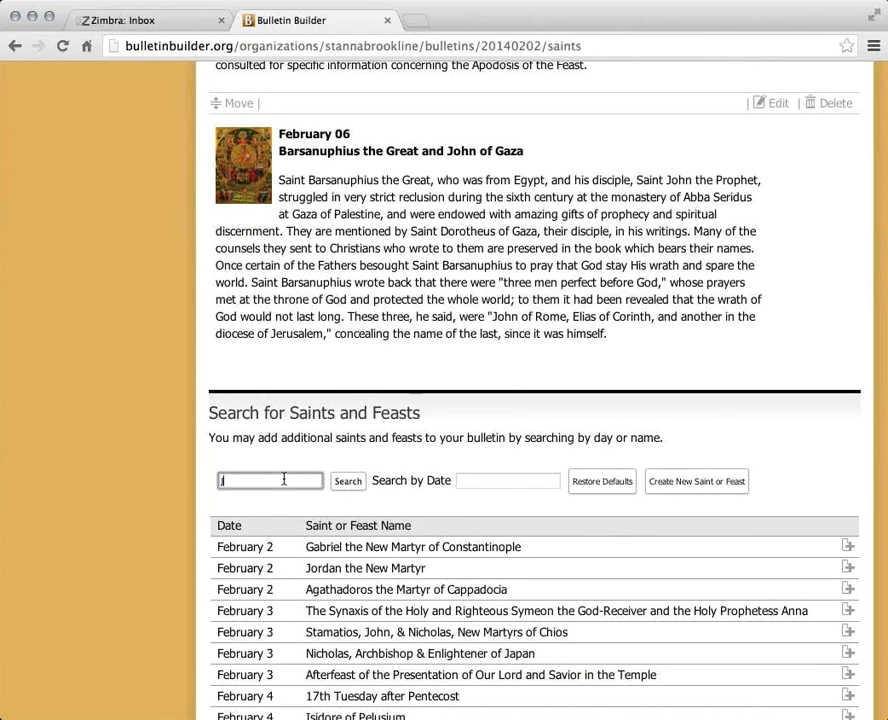
click(348, 481)
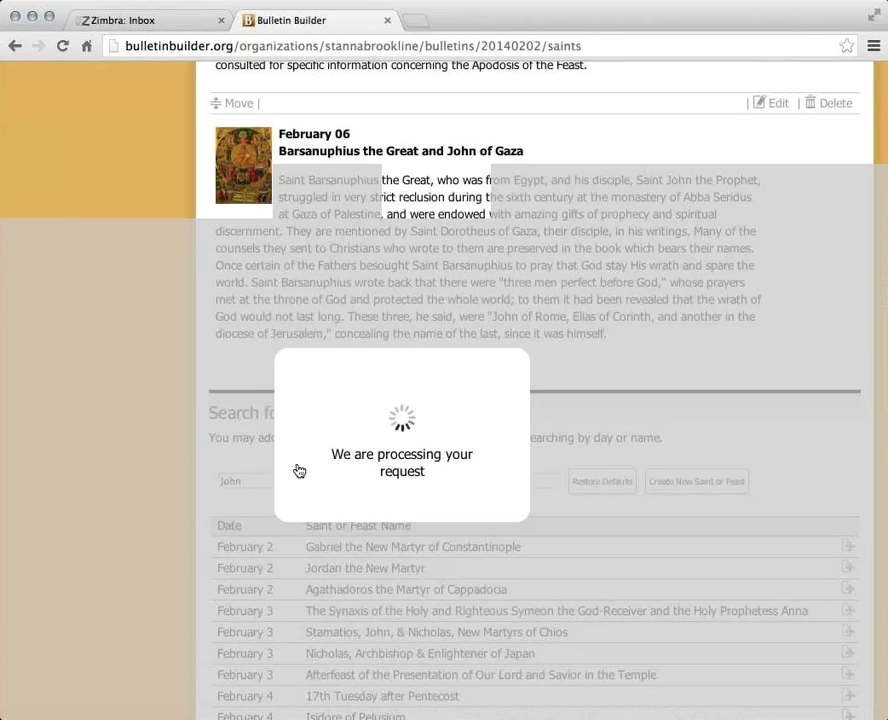
scroll(275, 410, down, 2)
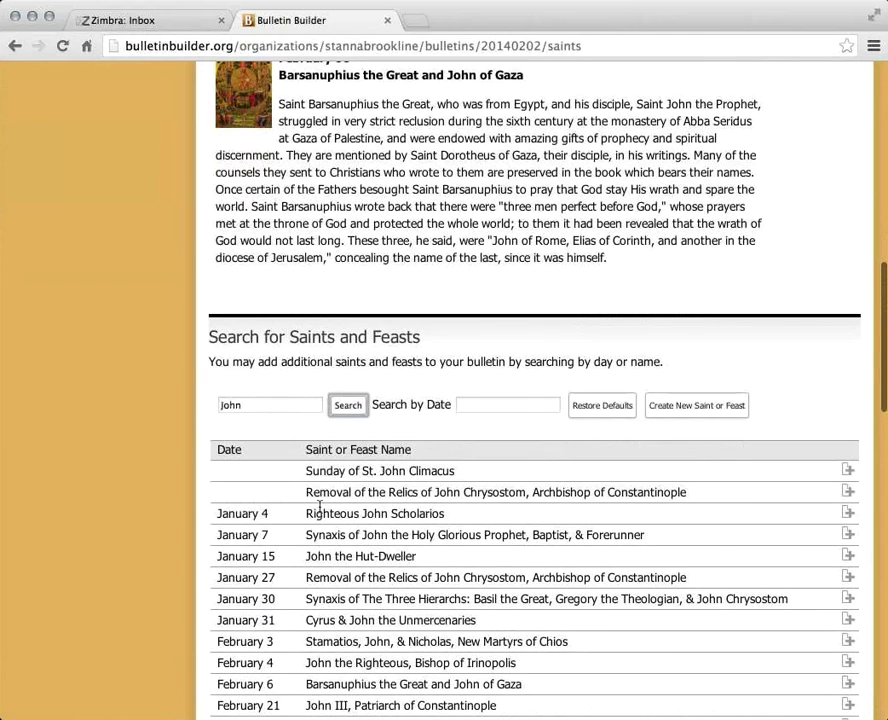
scroll(319, 509, down, 4)
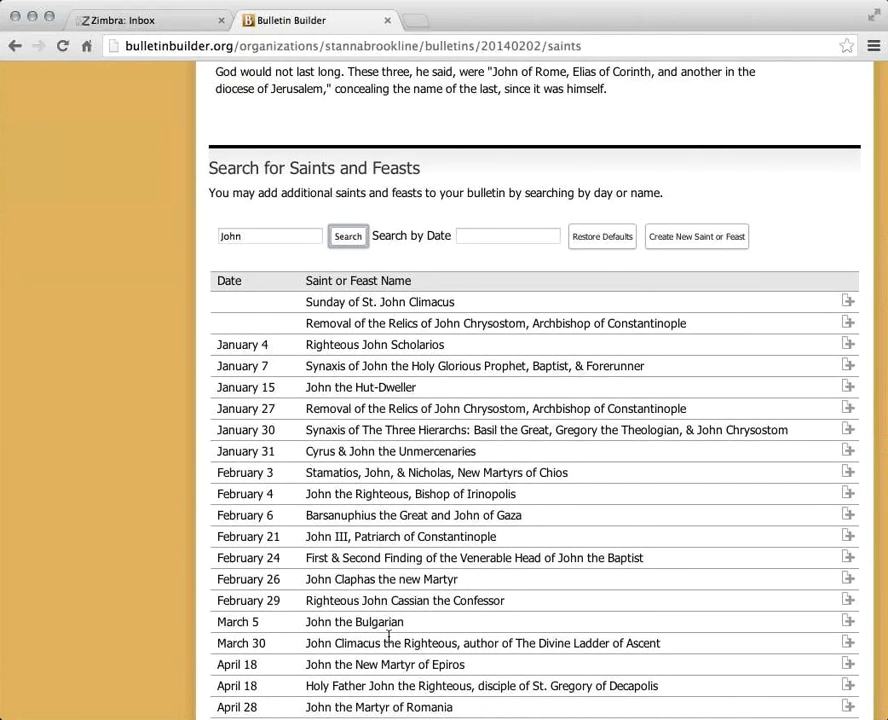
scroll(405, 340, up, 10)
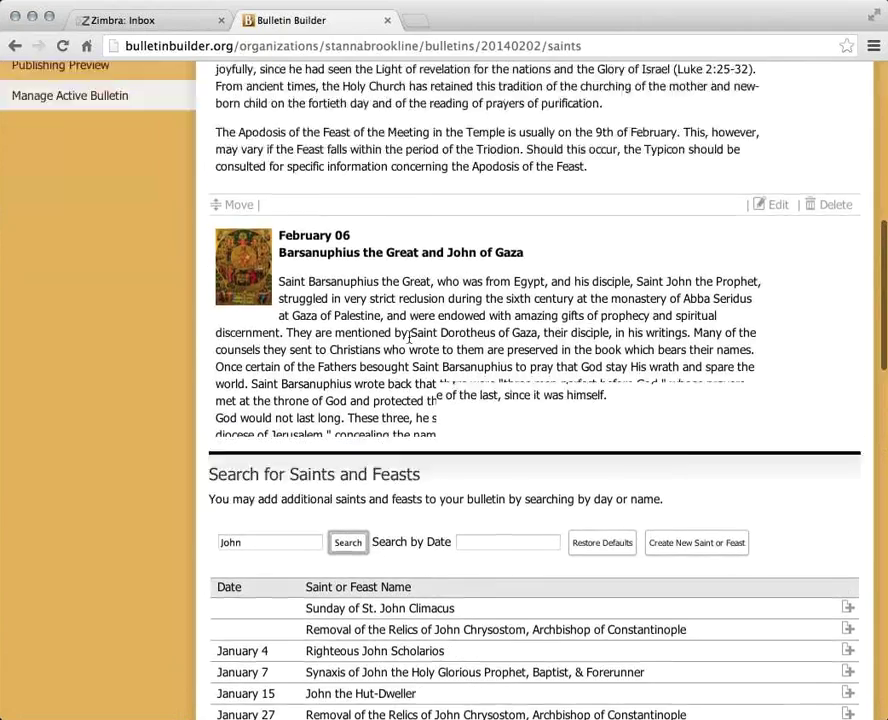
scroll(408, 337, up, 3)
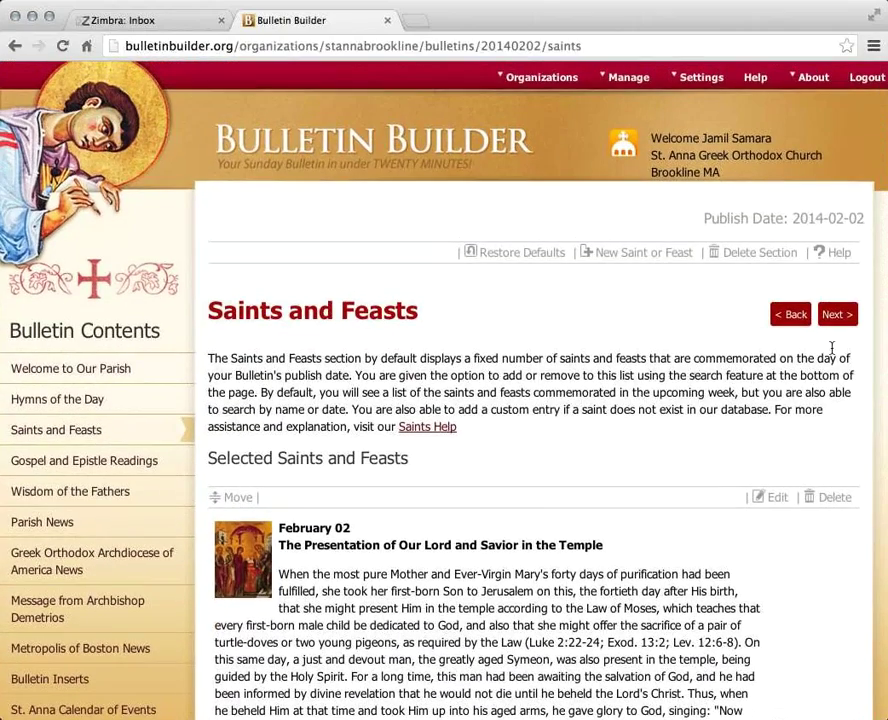
Open Gospel and Epistle Readings and look through the Luke 2:25-32 and Hebrews readings
click(836, 316)
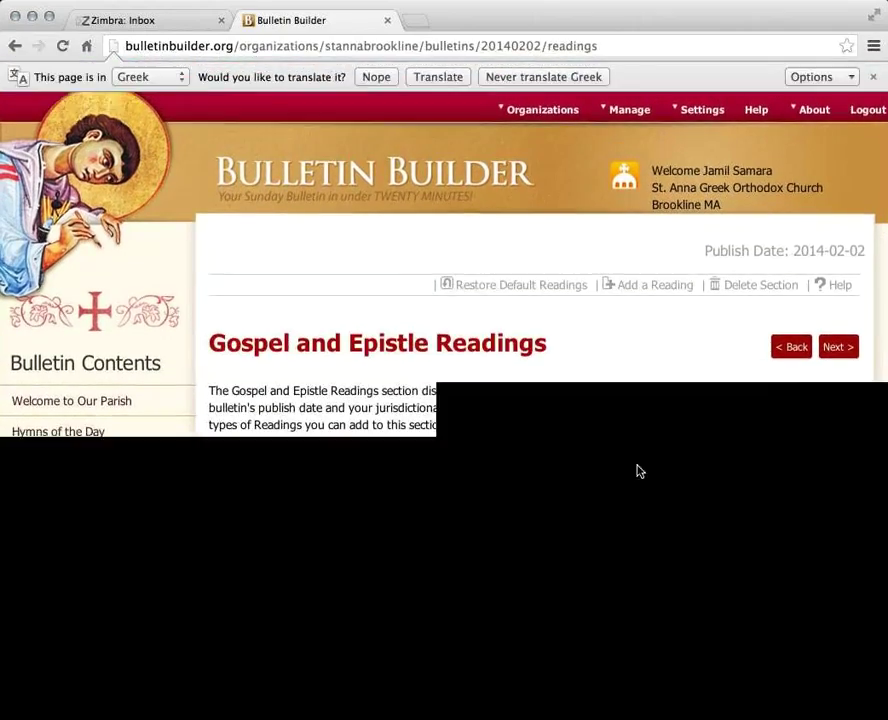
scroll(637, 471, down, 5)
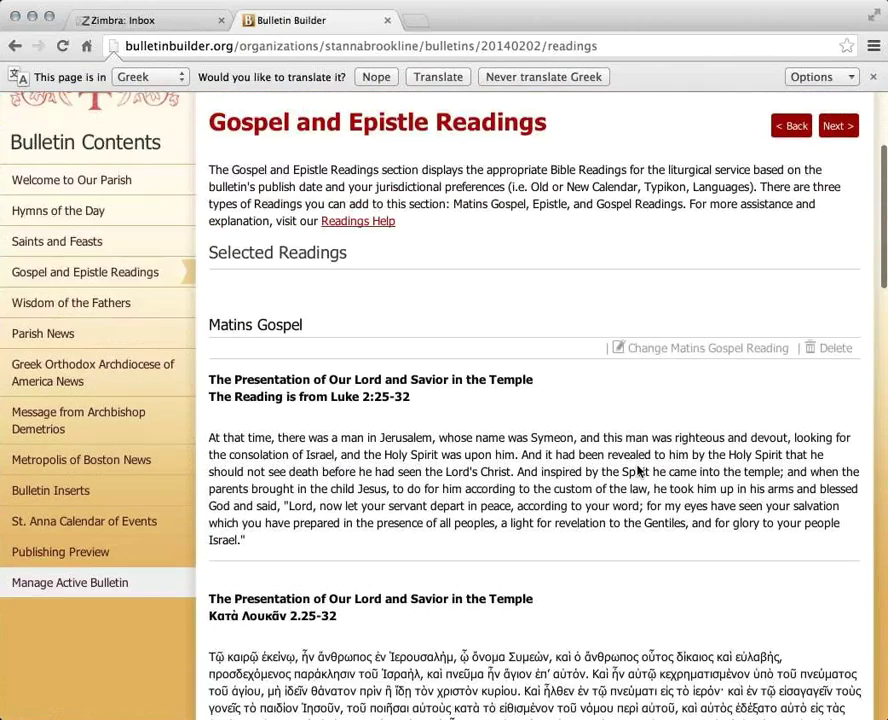
scroll(637, 471, down, 1)
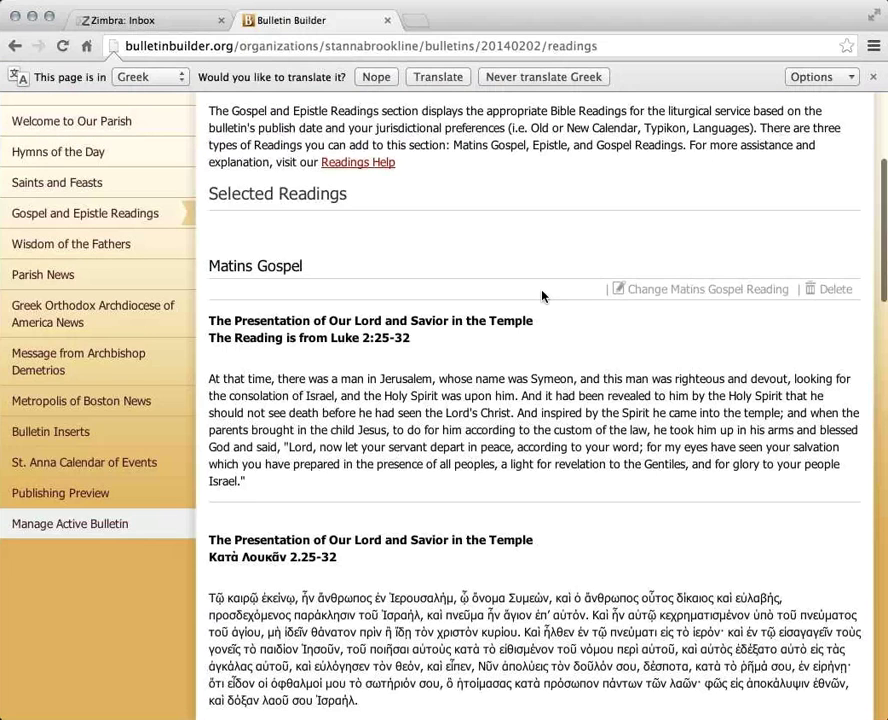
scroll(542, 296, up, 3)
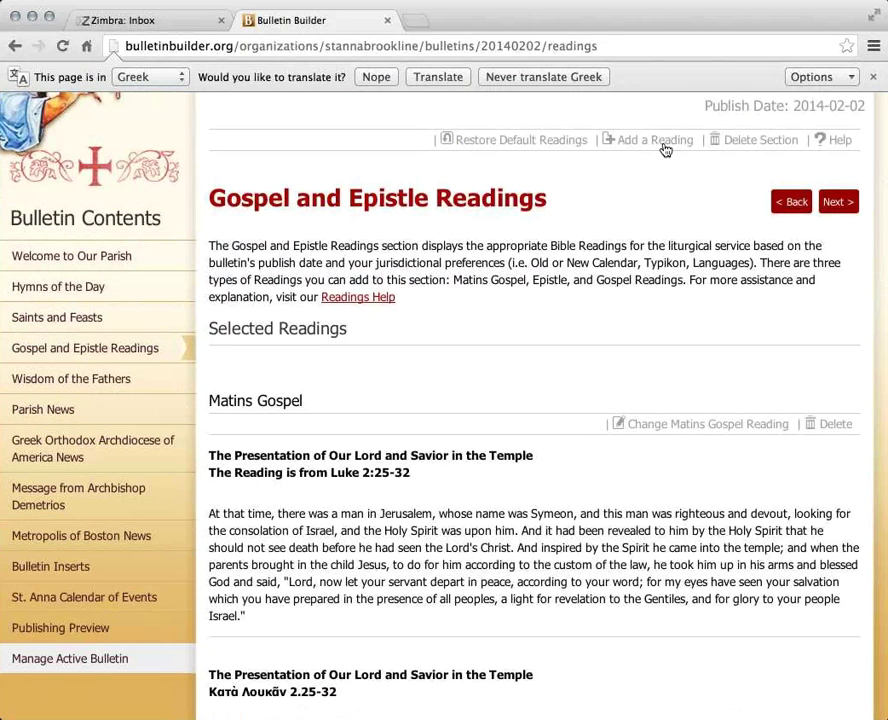
scroll(658, 370, down, 1)
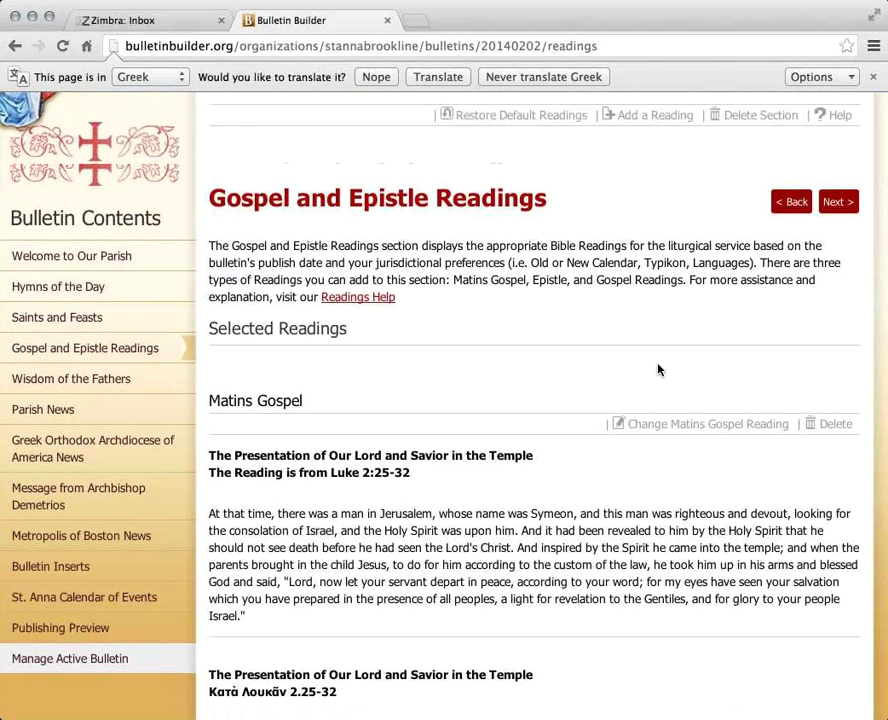
scroll(658, 370, down, 3)
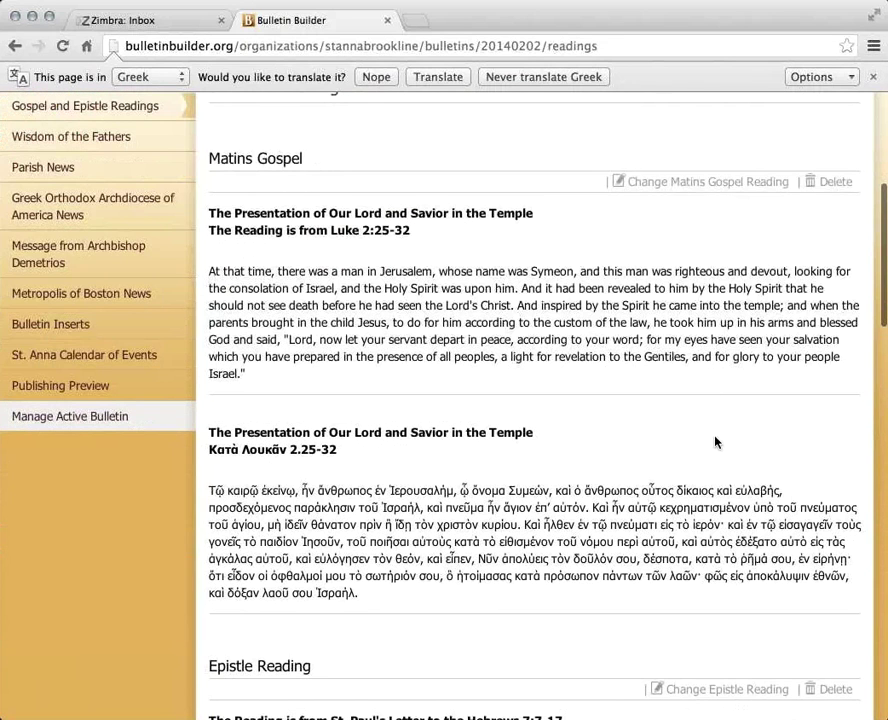
scroll(715, 441, down, 2)
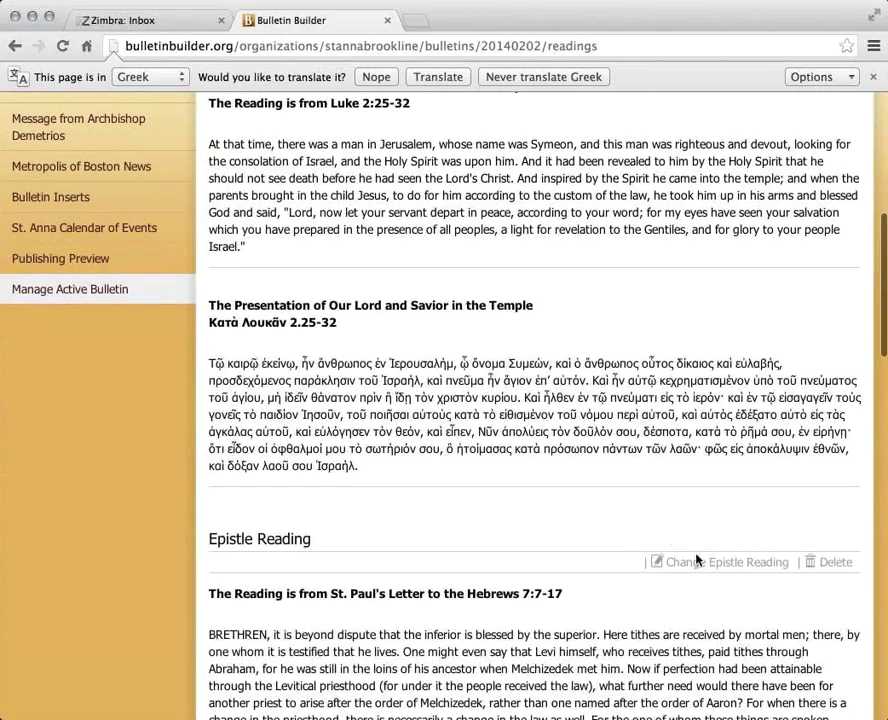
scroll(640, 280, up, 5)
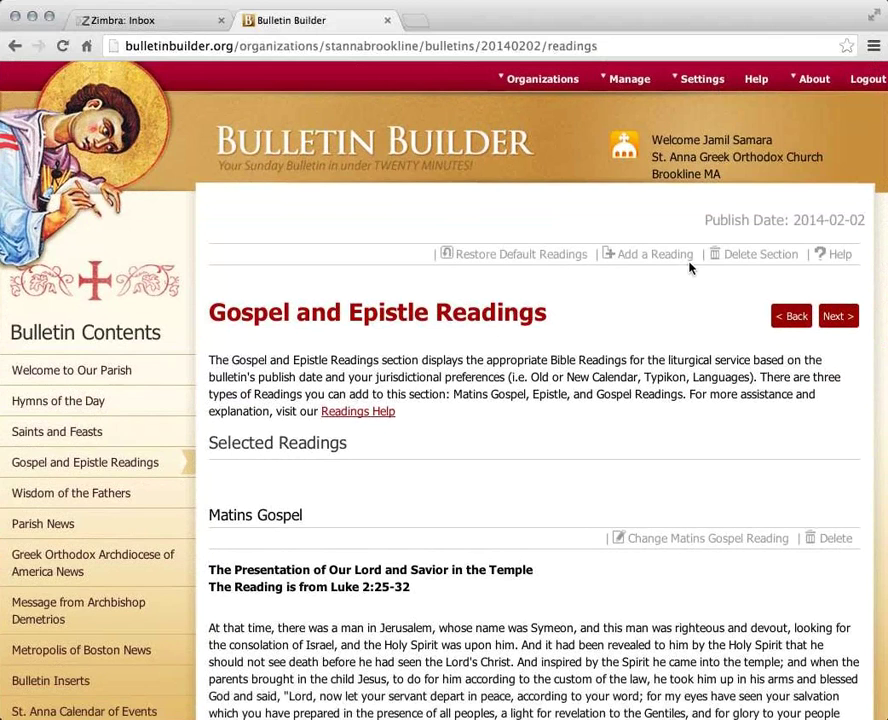
click(838, 318)
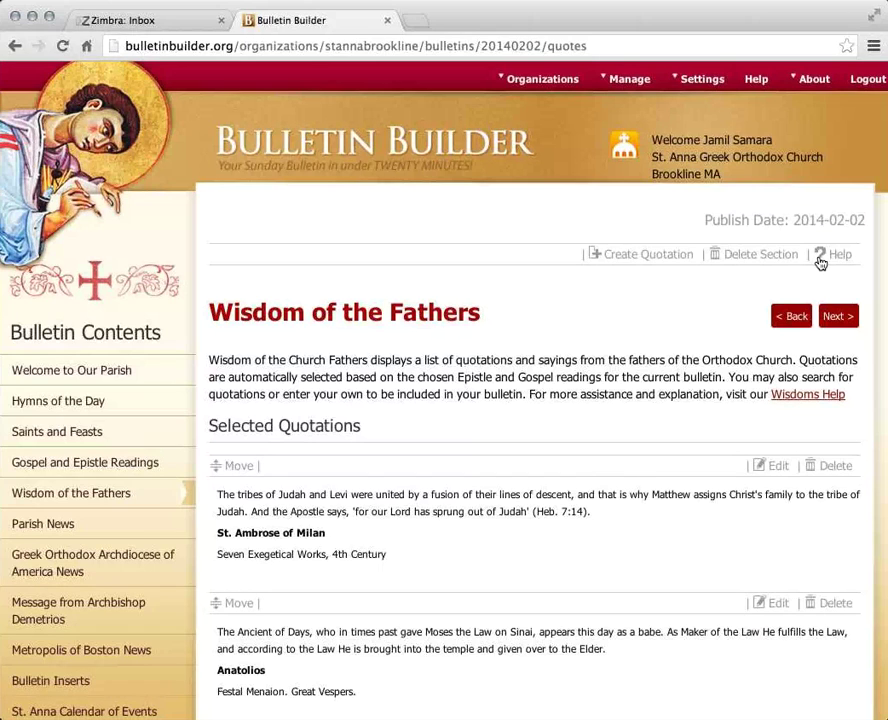
Scroll past the selected quotations down to the Search for Quotations results
scroll(612, 297, down, 3)
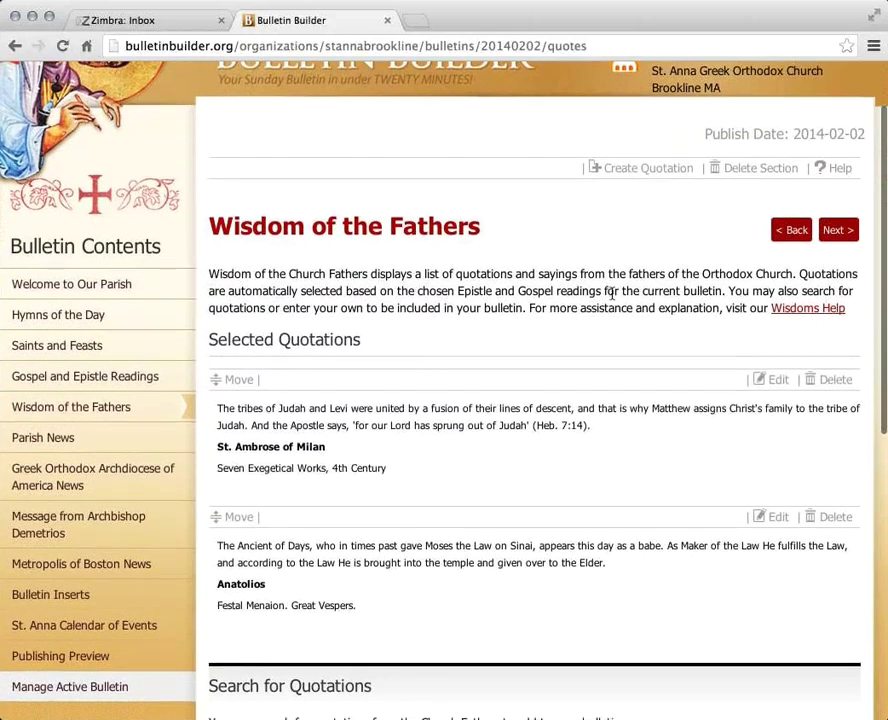
scroll(612, 295, down, 3)
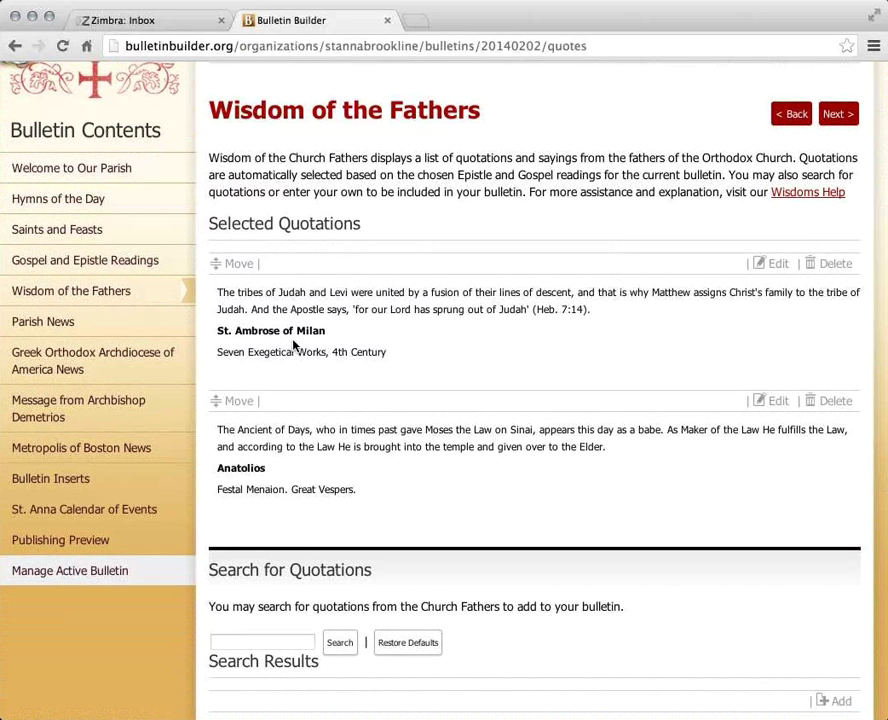
scroll(295, 345, down, 1)
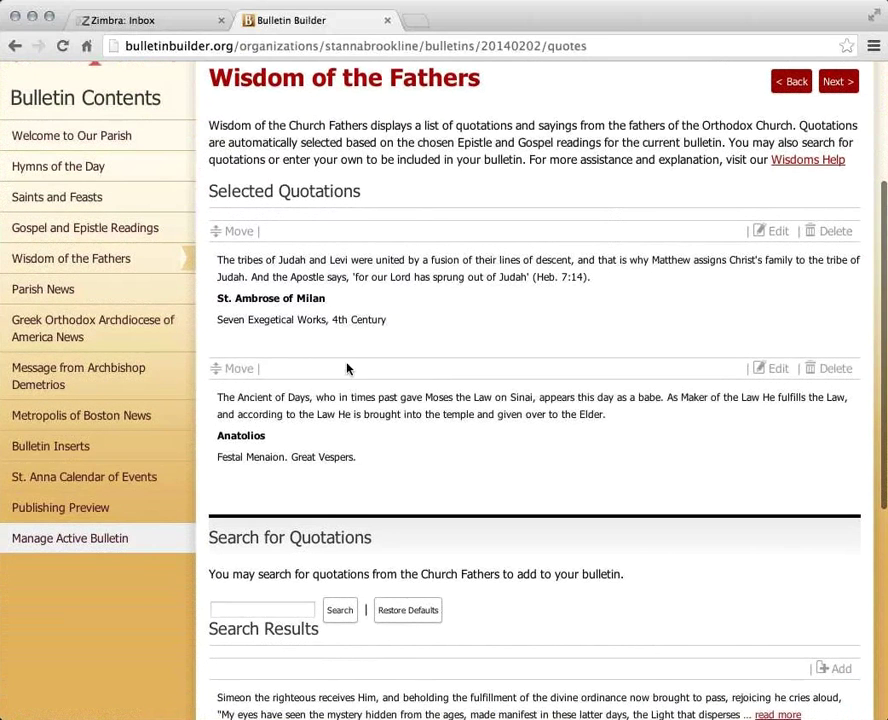
scroll(328, 430, down, 5)
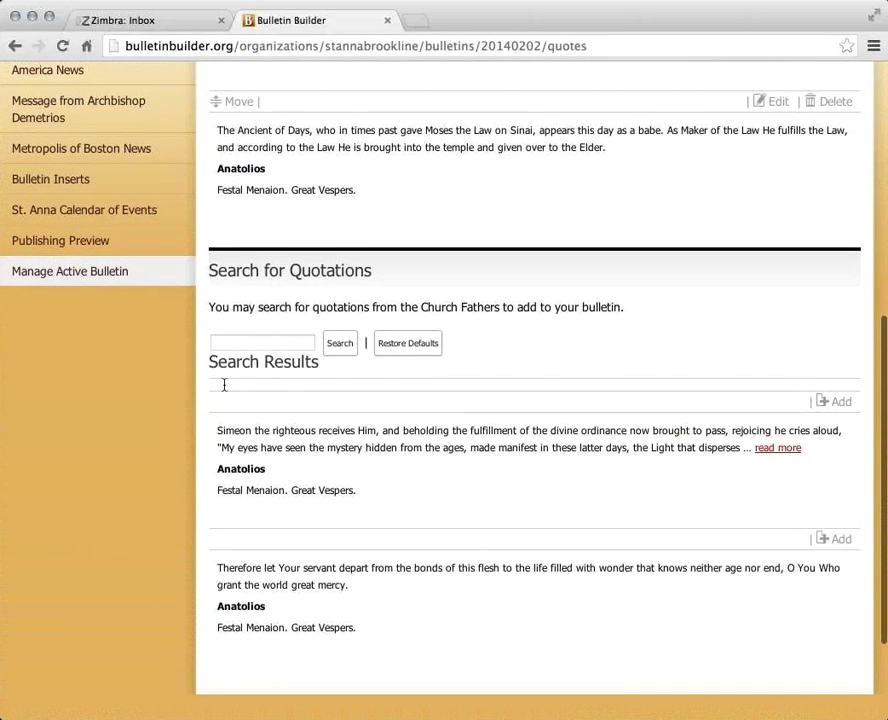
Search the quotations for 'Compassion'
click(258, 342)
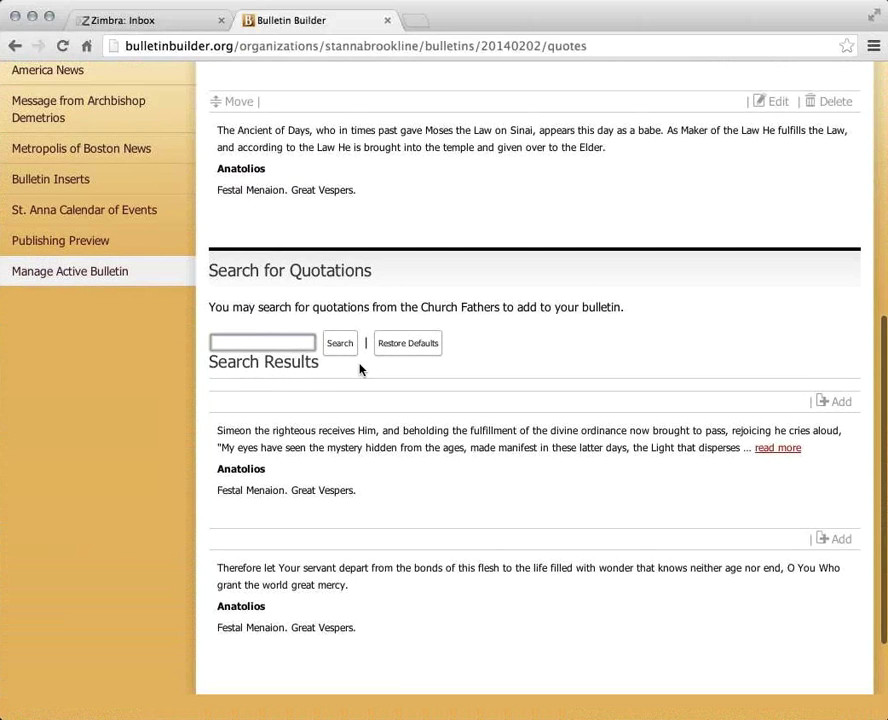
text(C)
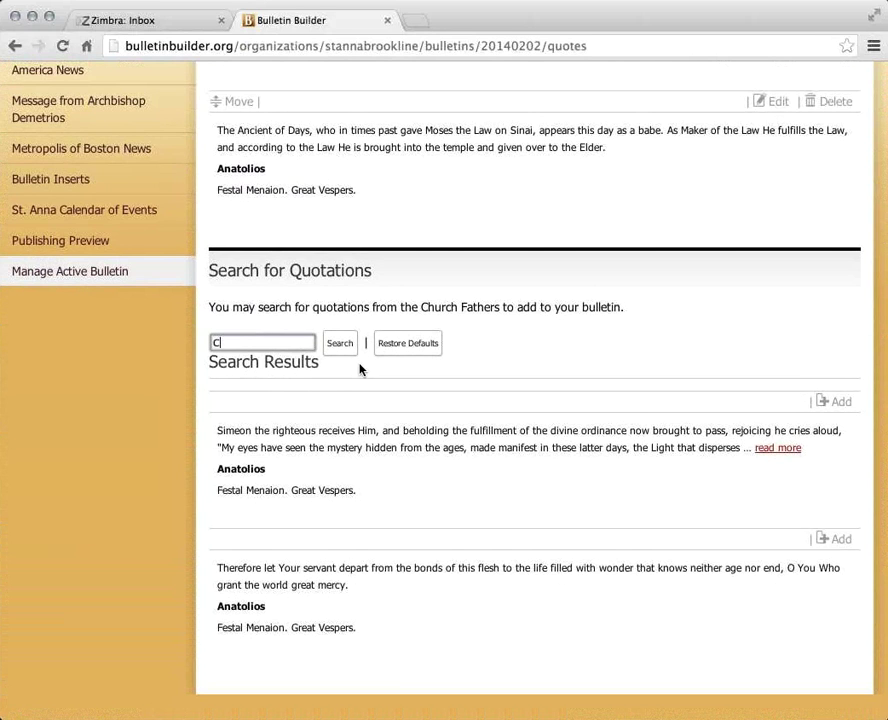
text(ompassion)
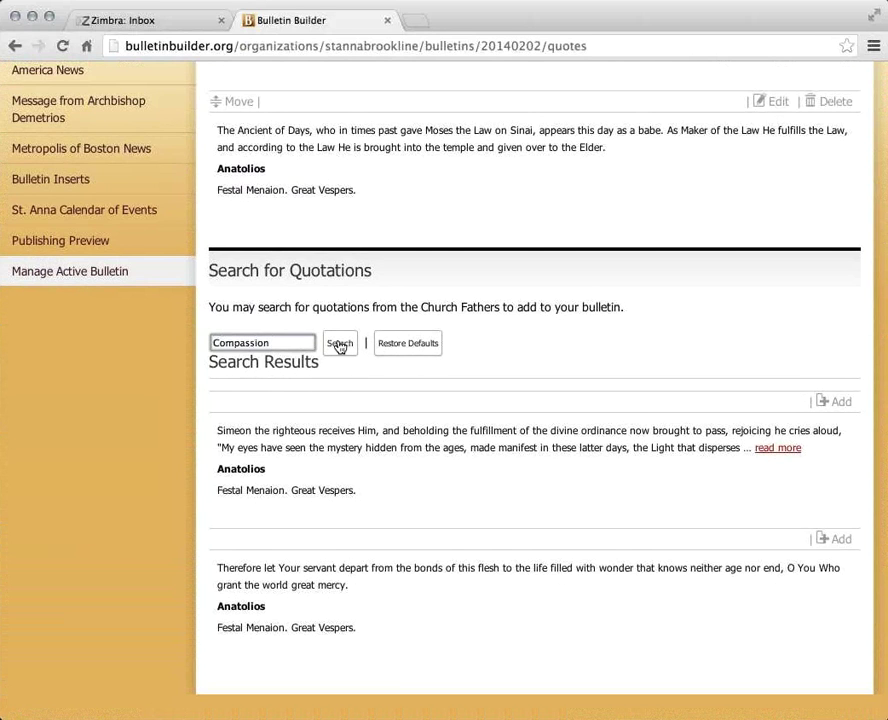
click(340, 344)
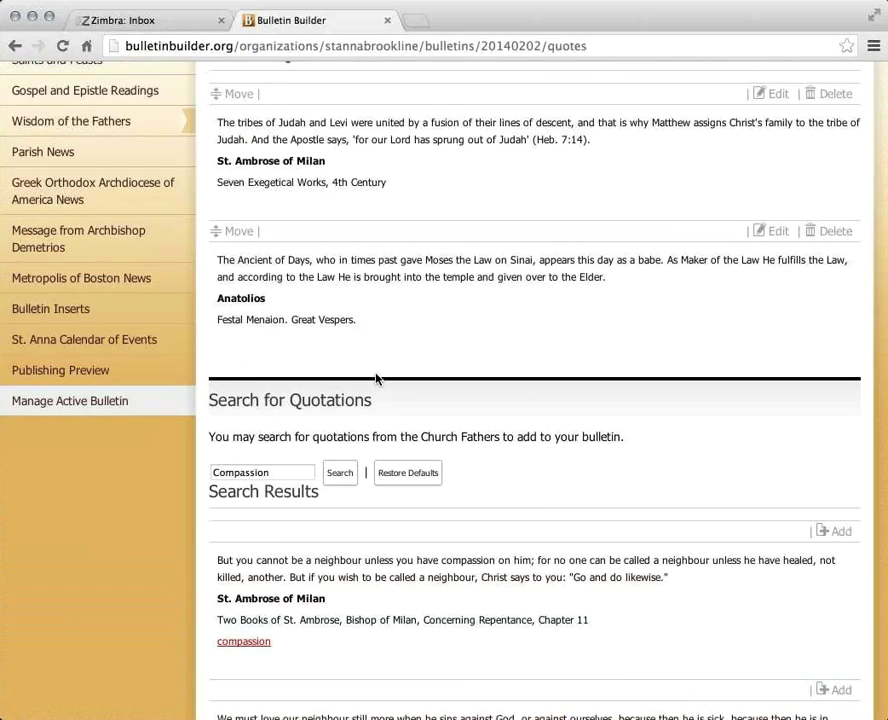
Add the St. John of Kronstadt quotation to Selected Quotations
scroll(480, 456, down, 5)
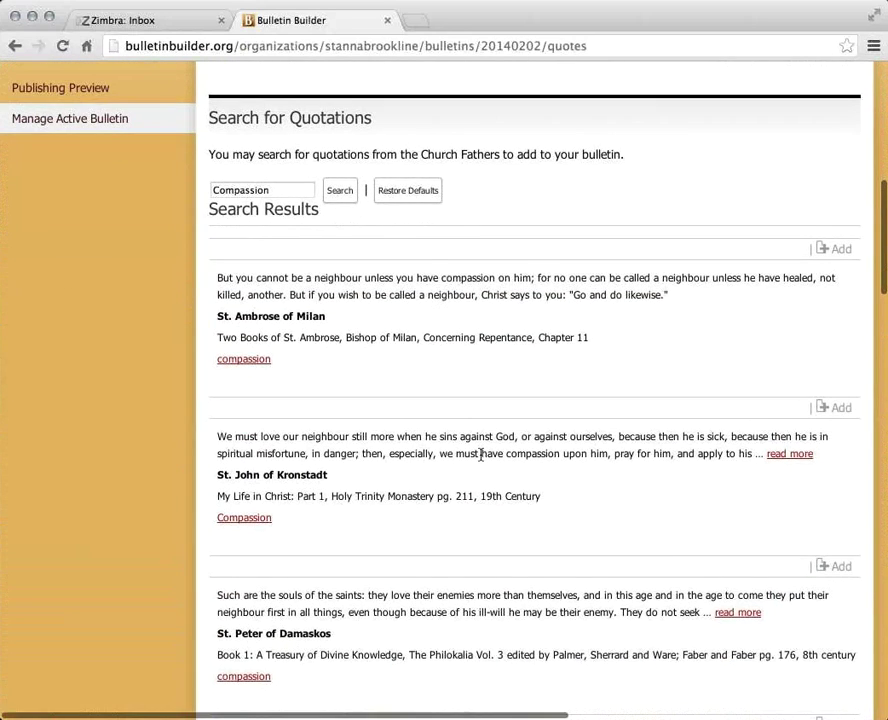
scroll(483, 458, down, 1)
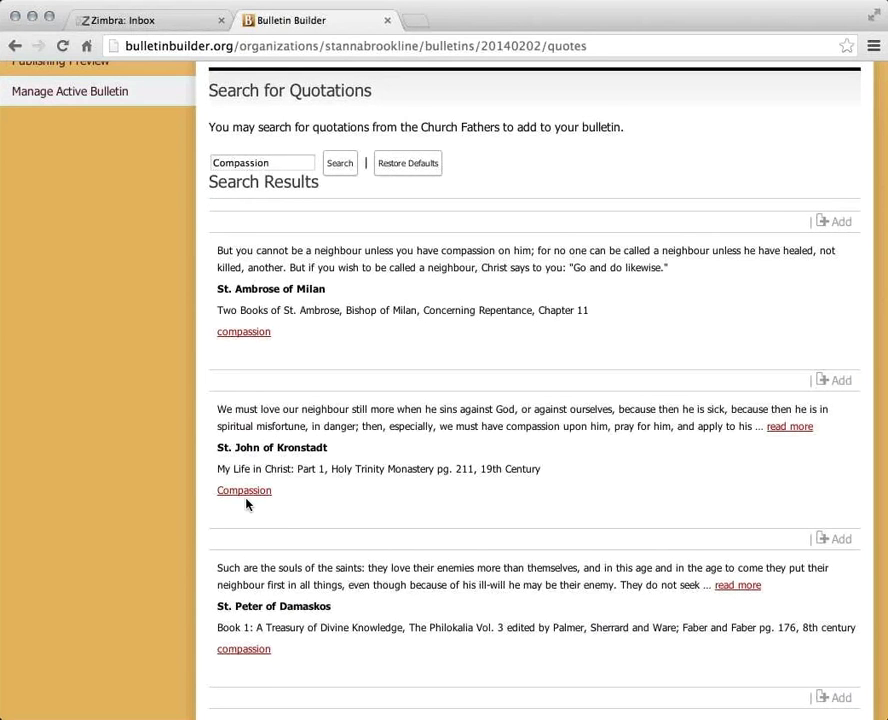
scroll(280, 521, down, 2)
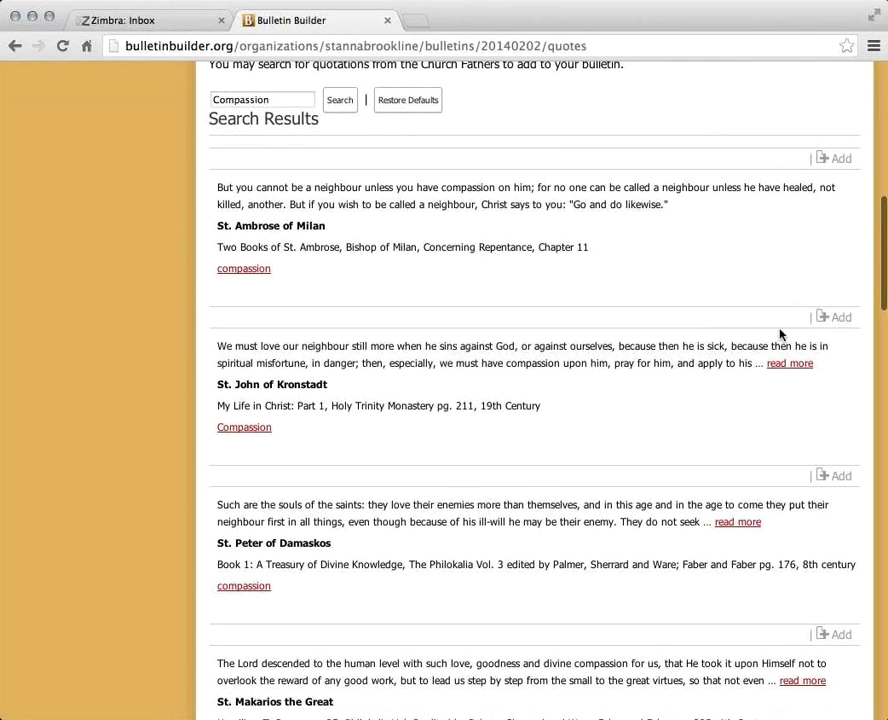
click(830, 319)
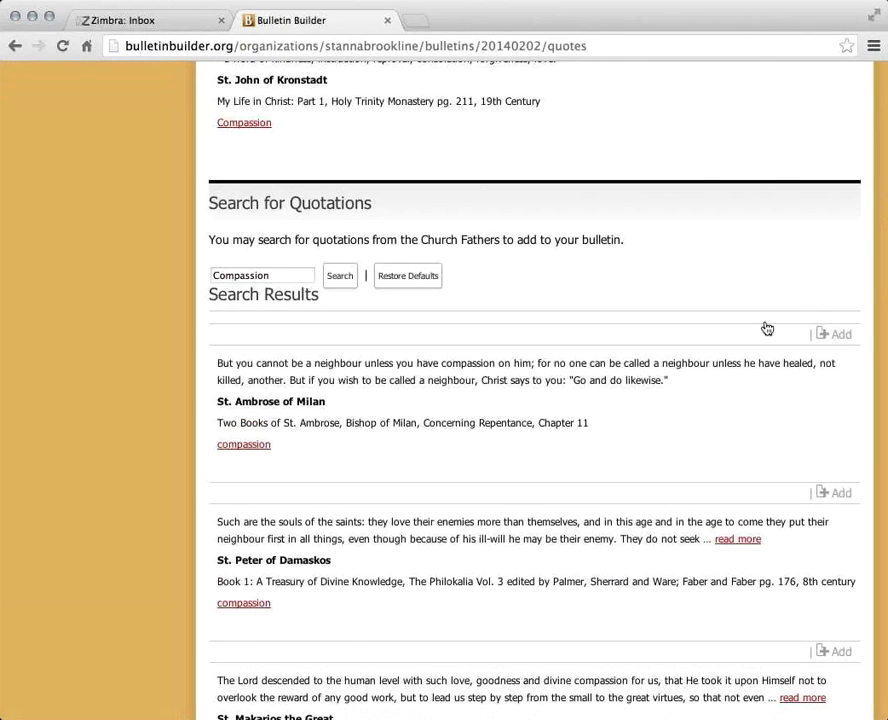
scroll(670, 327, up, 1)
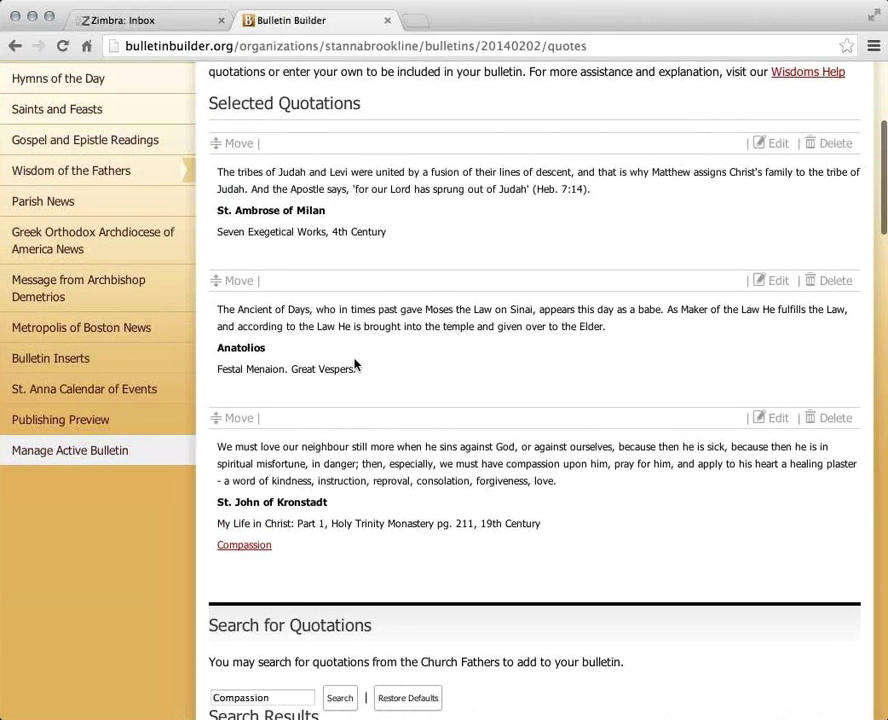
scroll(357, 365, up, 3)
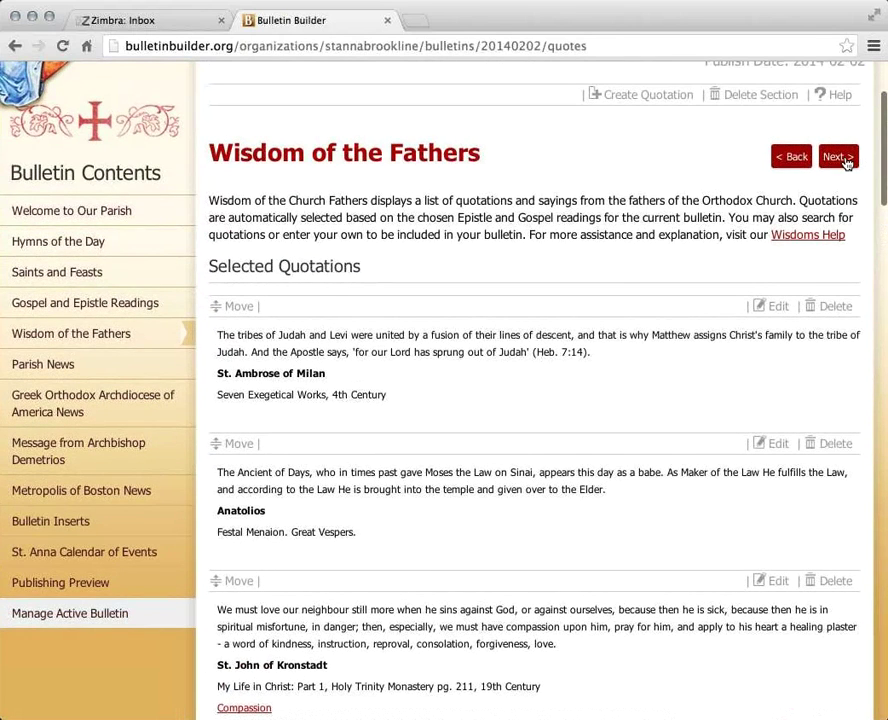
click(843, 160)
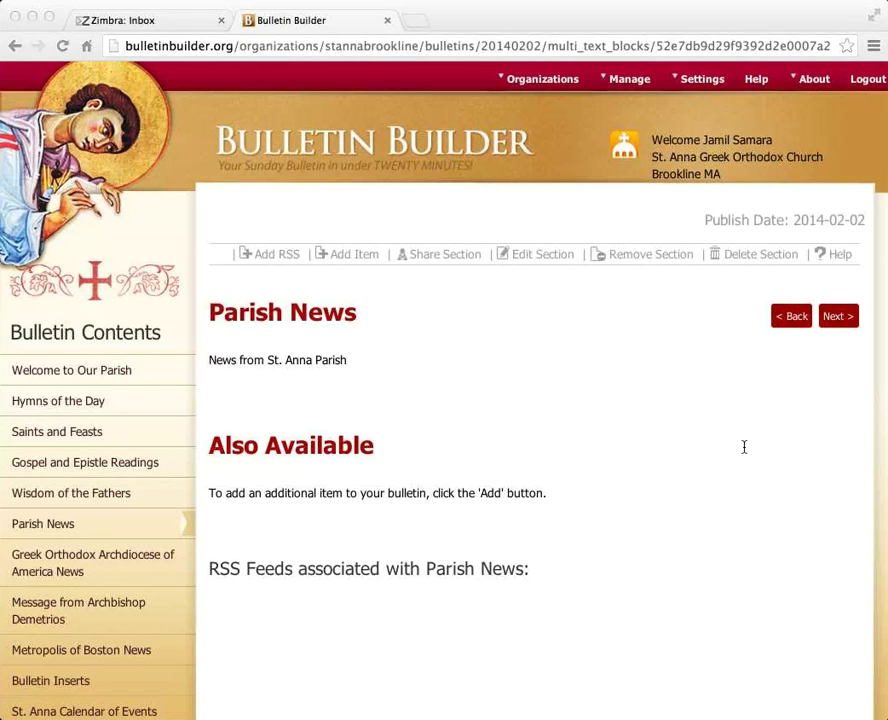
Bring the browser window back into focus on the Parish News page
click(781, 448)
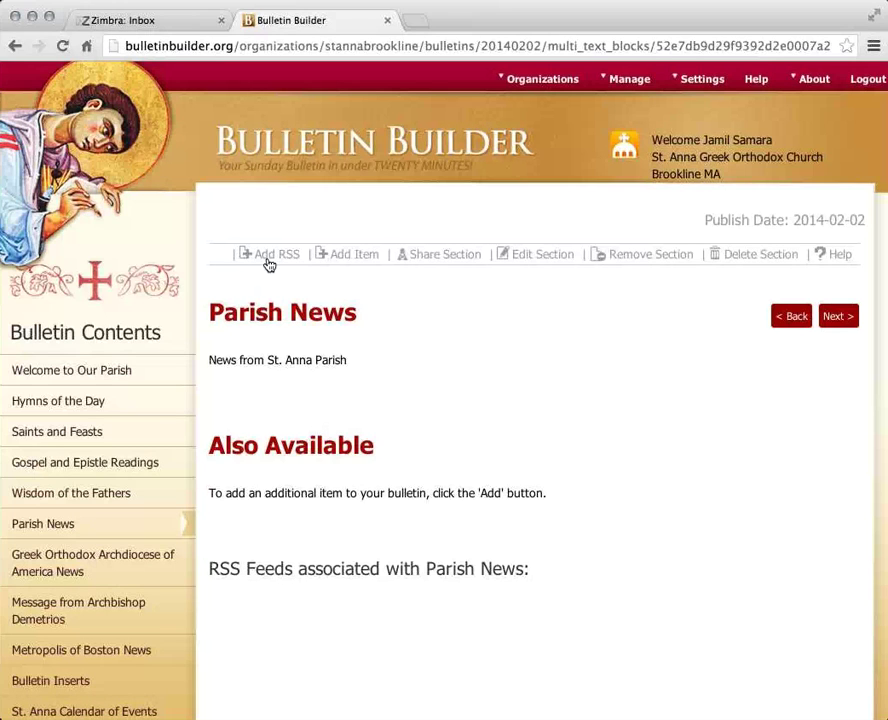
Add Parish News item 'GOYA Bake Sale', dated 02/16/2014, announcing the Project Mexico trip fundraiser
click(351, 257)
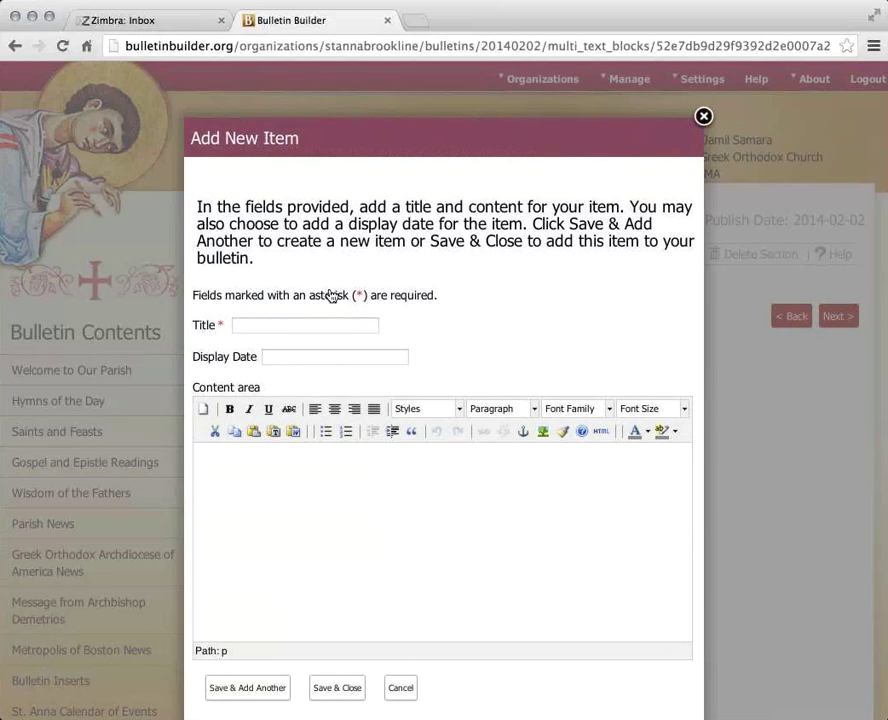
click(301, 324)
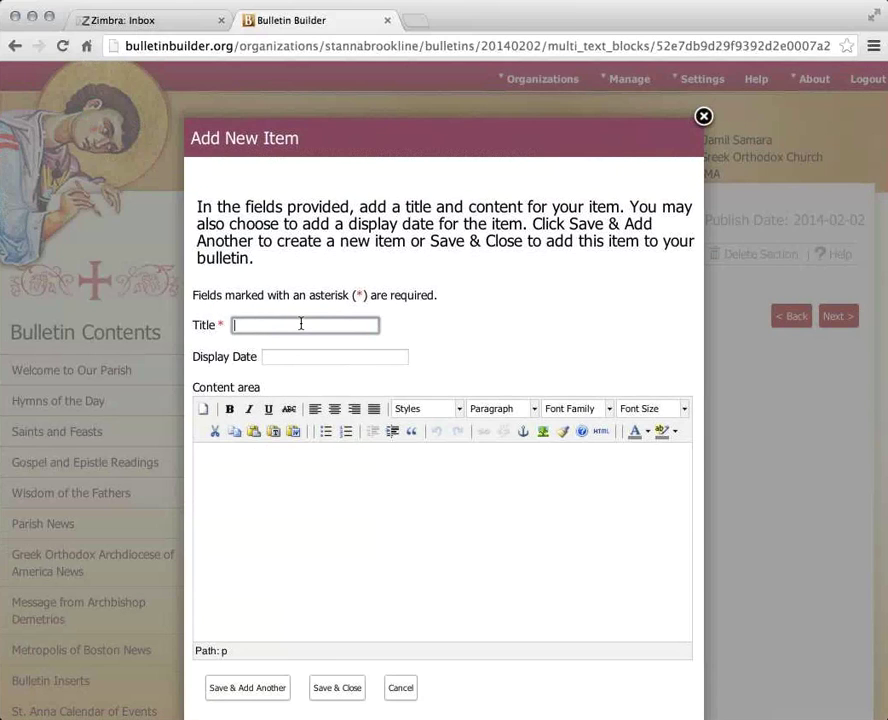
text(GOYA Bake Sale)
click(276, 357)
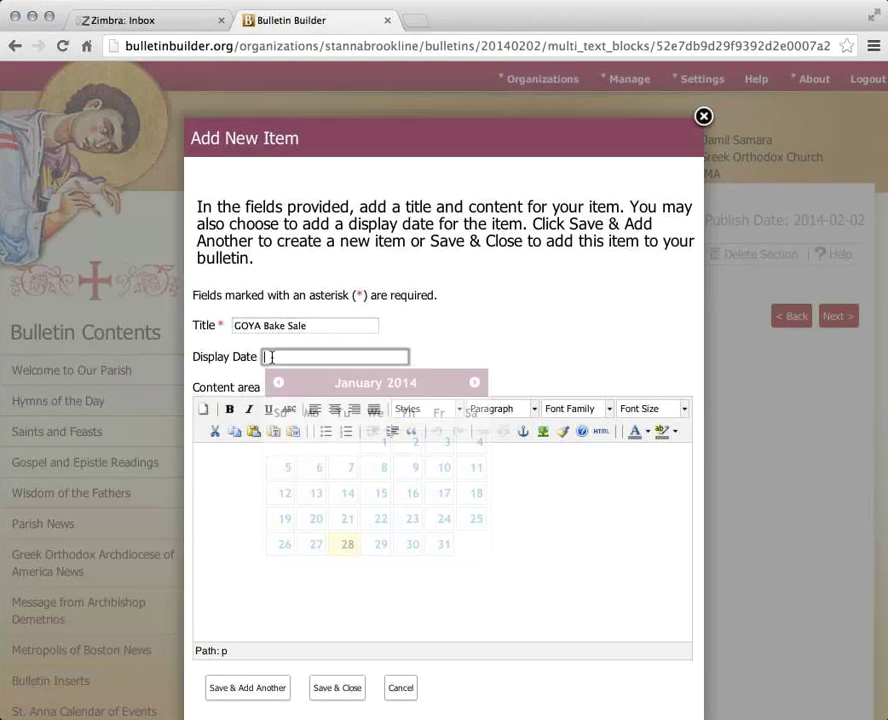
click(474, 382)
click(284, 520)
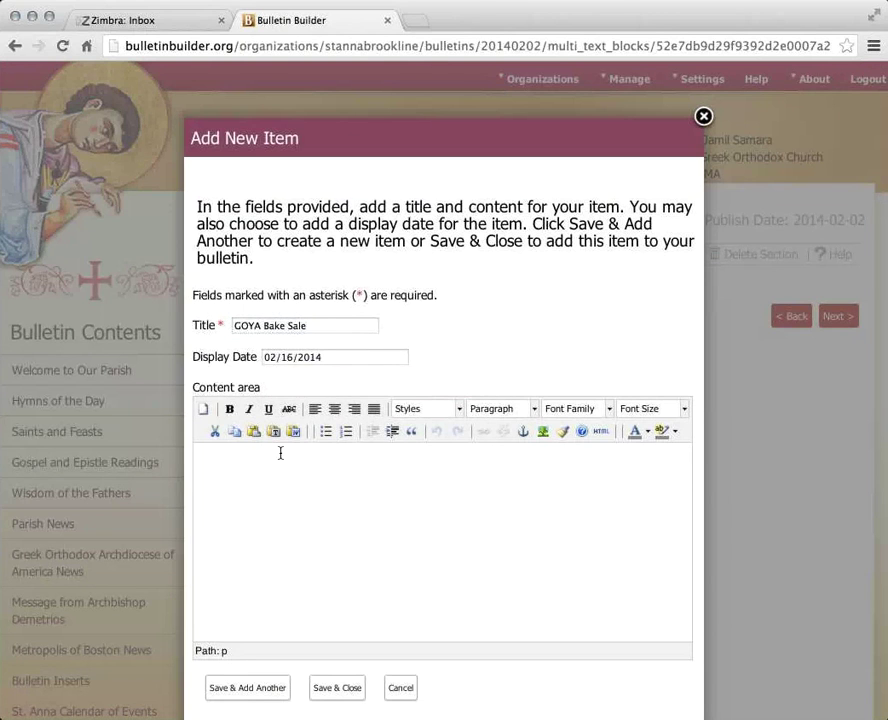
click(280, 460)
text(c)
text(support our GOYA )
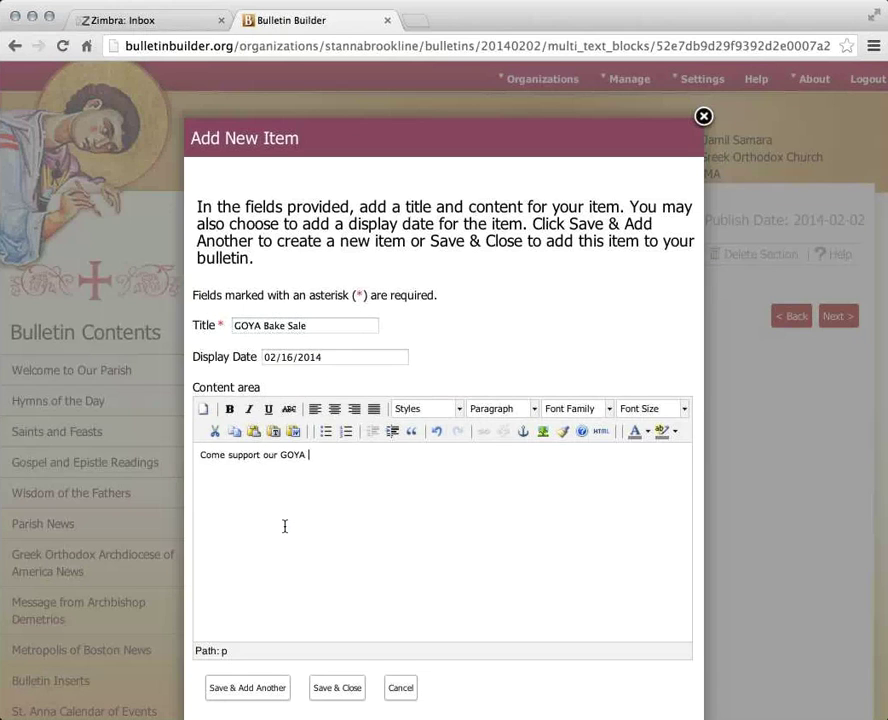
text(Bake Sale on February)
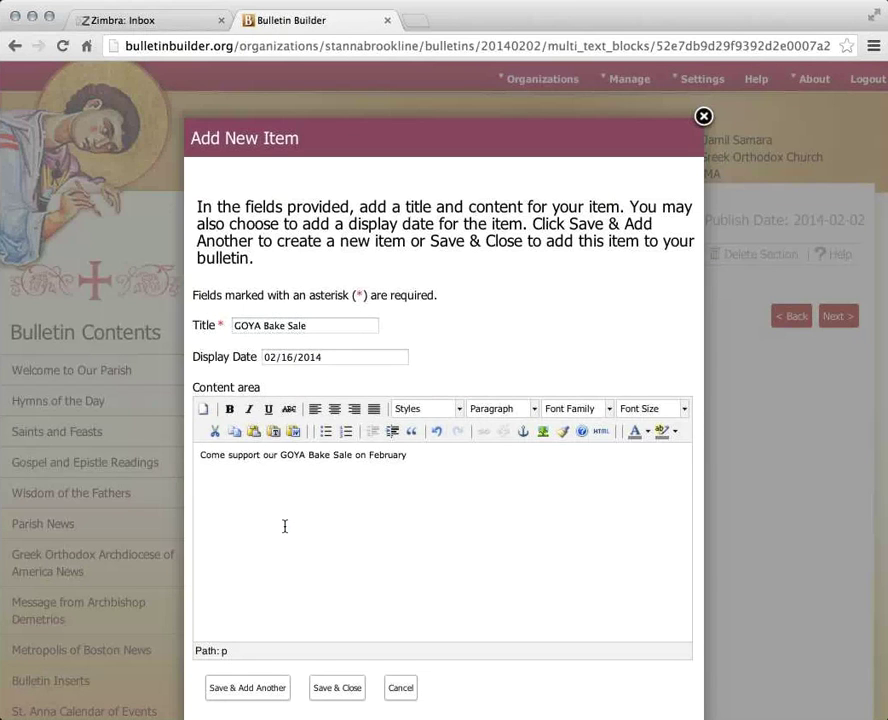
text( 16 as they raise funds)
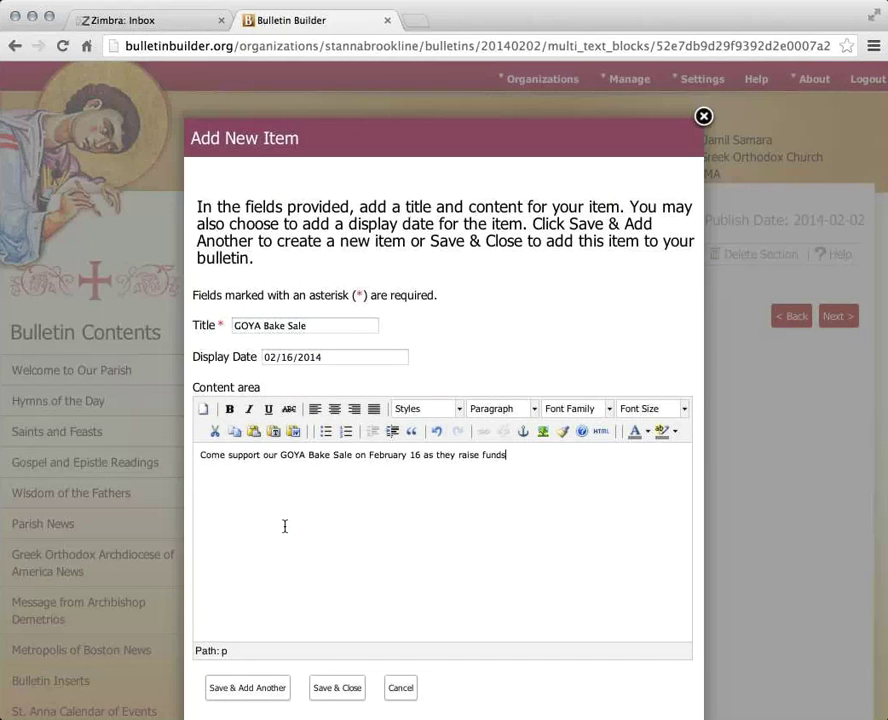
text( for their trip to Project Mexic)
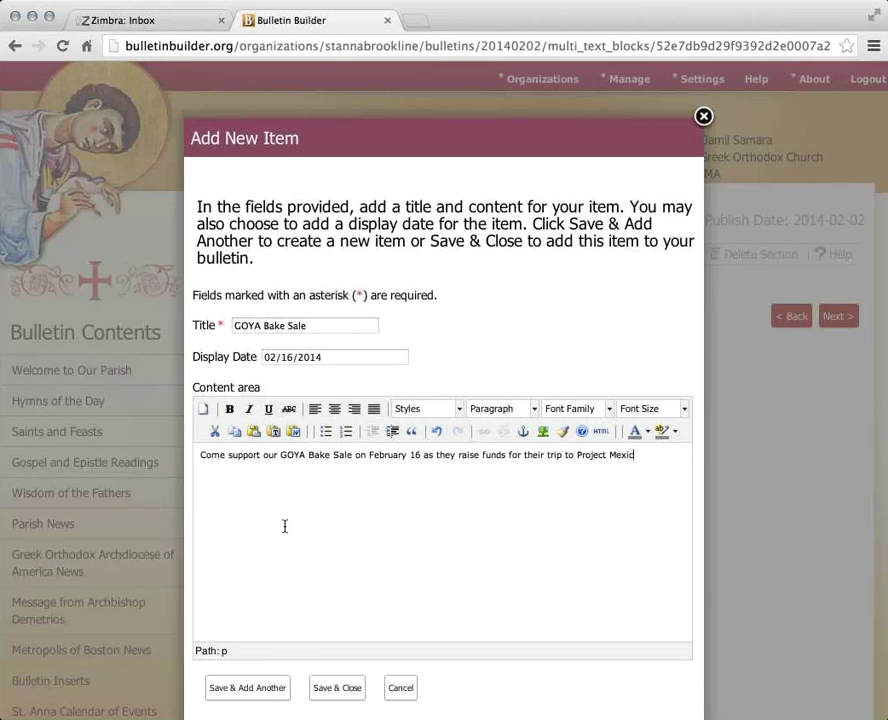
text(o!)
Save the bake sale item and title a new item 'Lenten Services Announced' with no display date
click(270, 689)
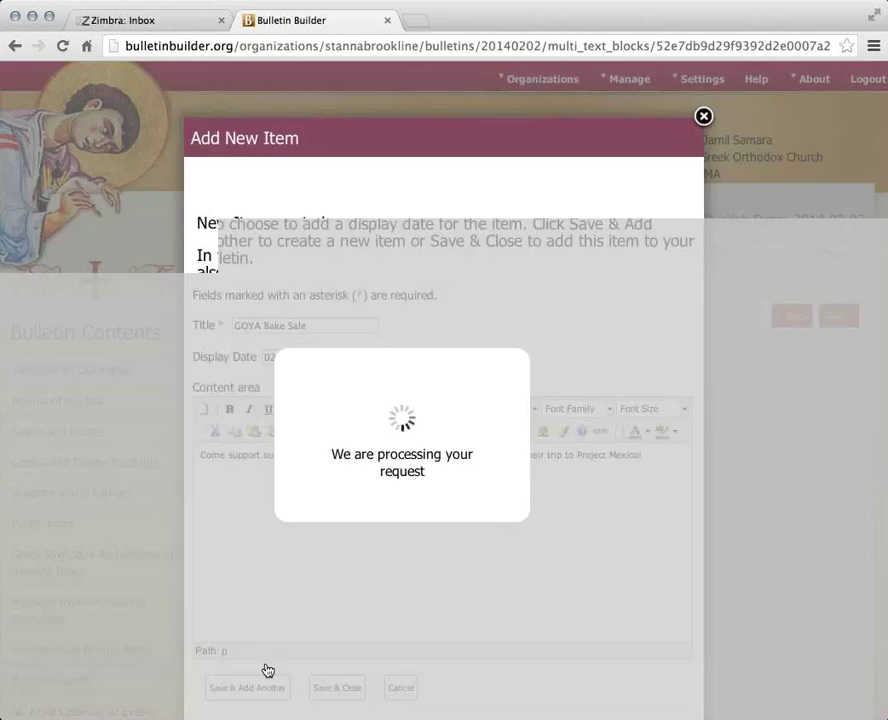
click(291, 374)
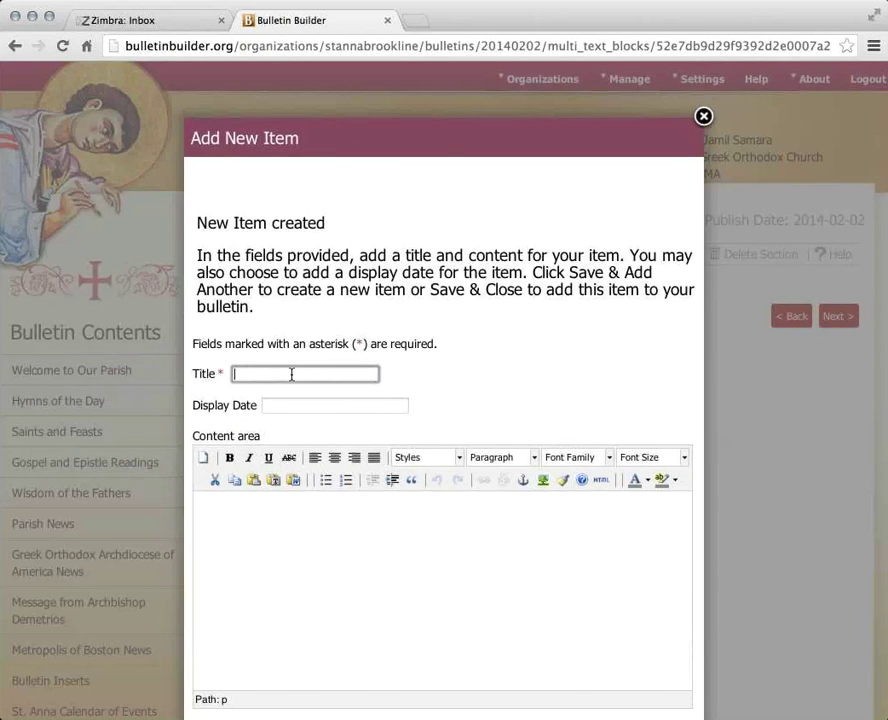
text(Lente nServices Announced)
key(Tab)
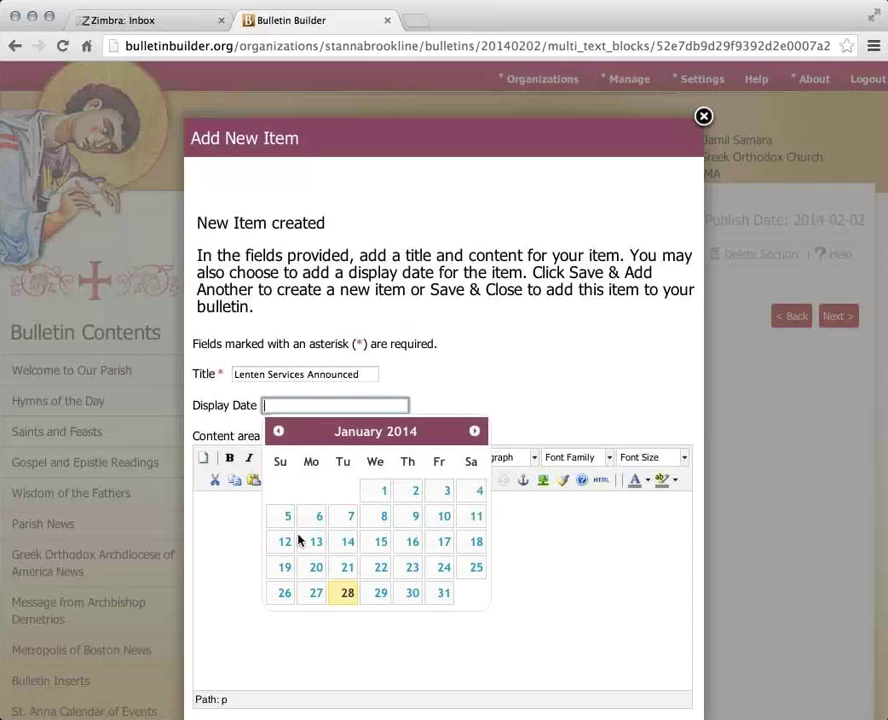
click(222, 504)
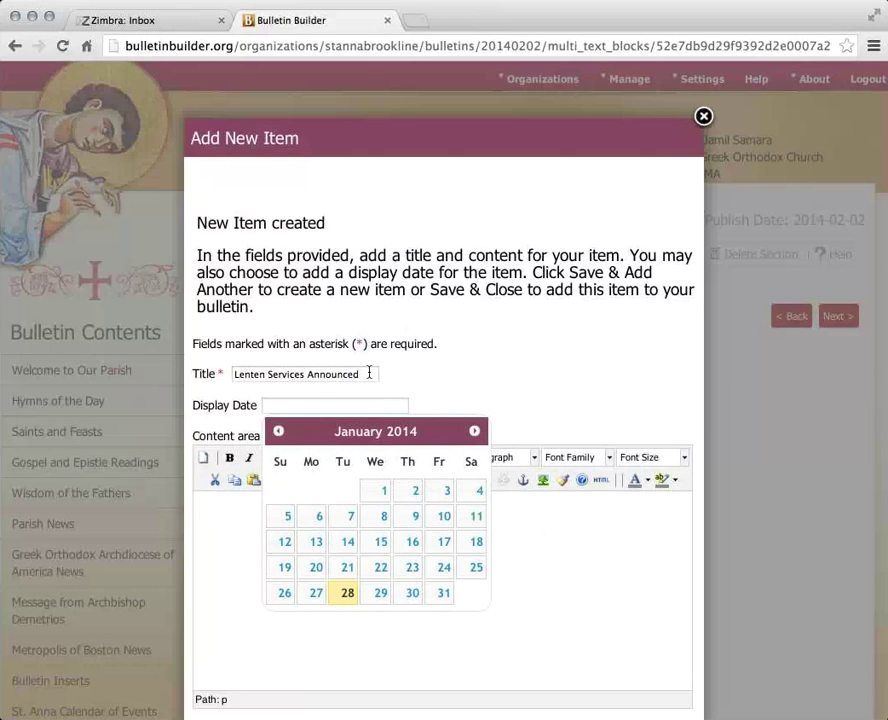
click(307, 374)
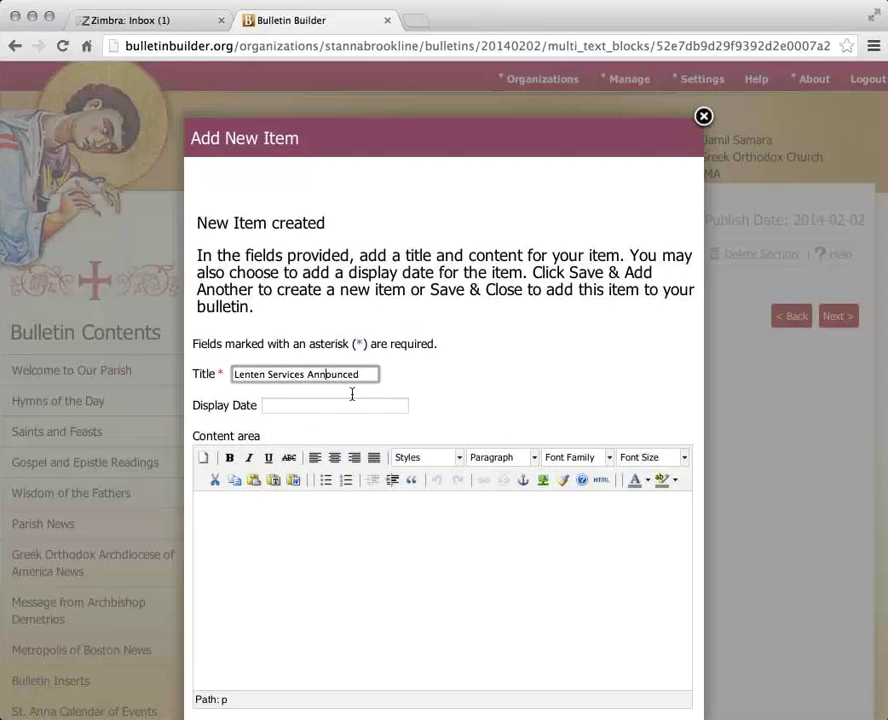
Add text pointing readers to the parish website's Lenten Service schedule, then save and close
click(309, 597)
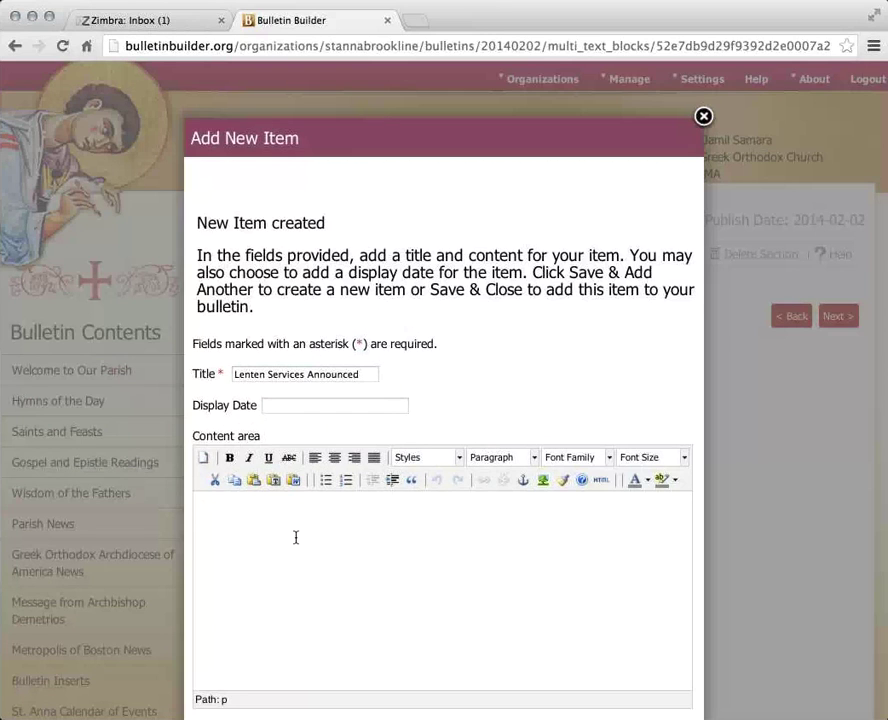
text(Check out our p)
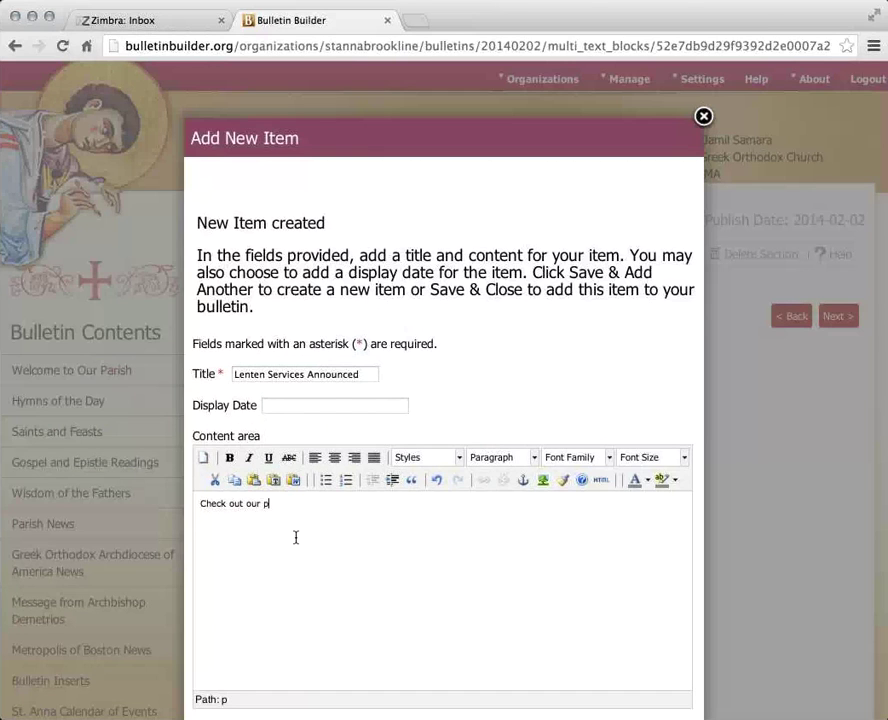
text(arish website for a listi)
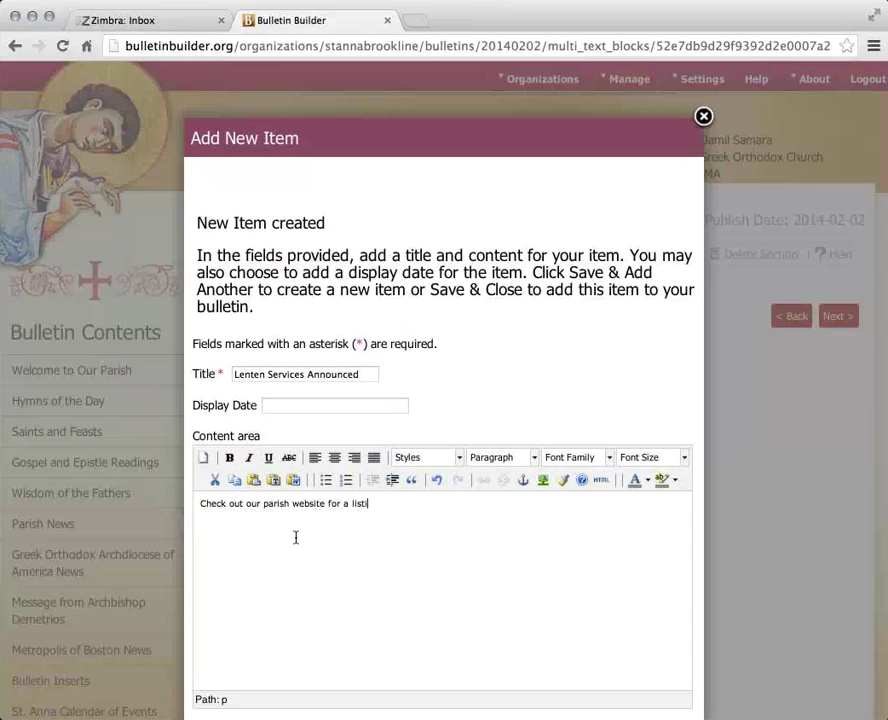
text(ng of the upcoming Lenten Serv)
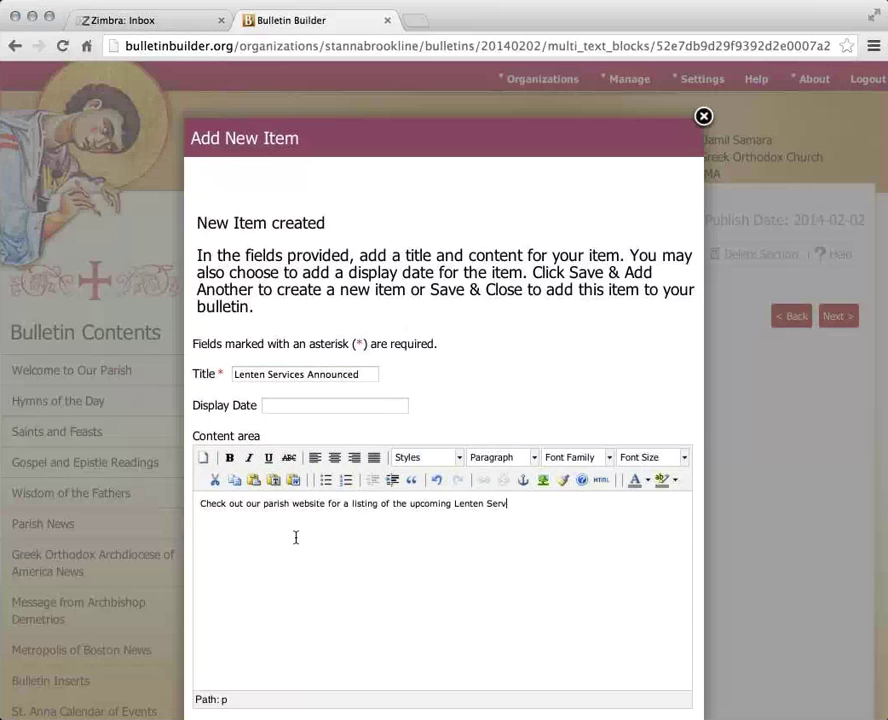
text(ice schedule.)
scroll(494, 412, down, 3)
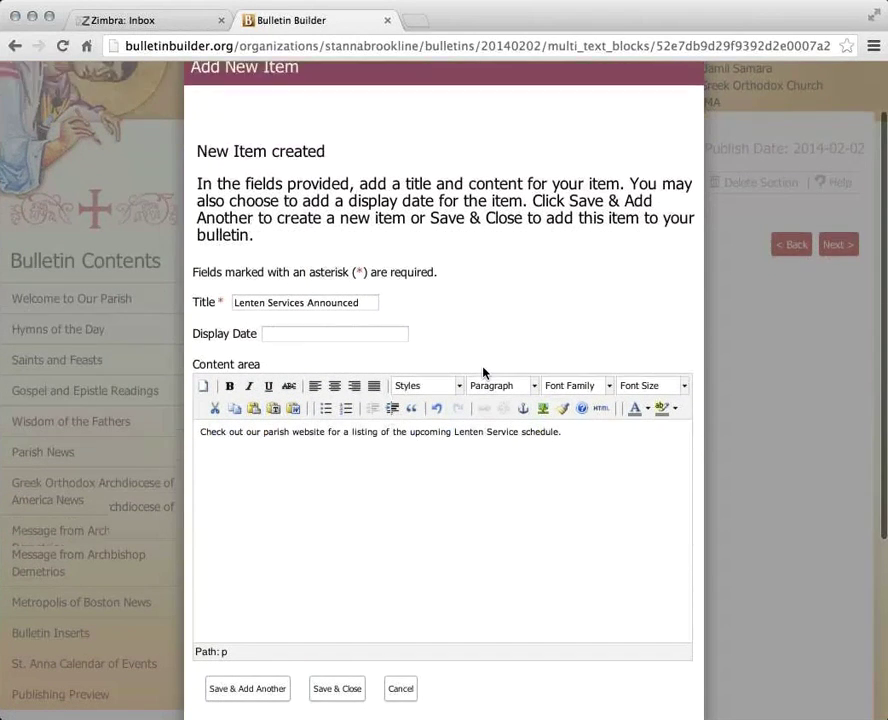
scroll(483, 372, down, 2)
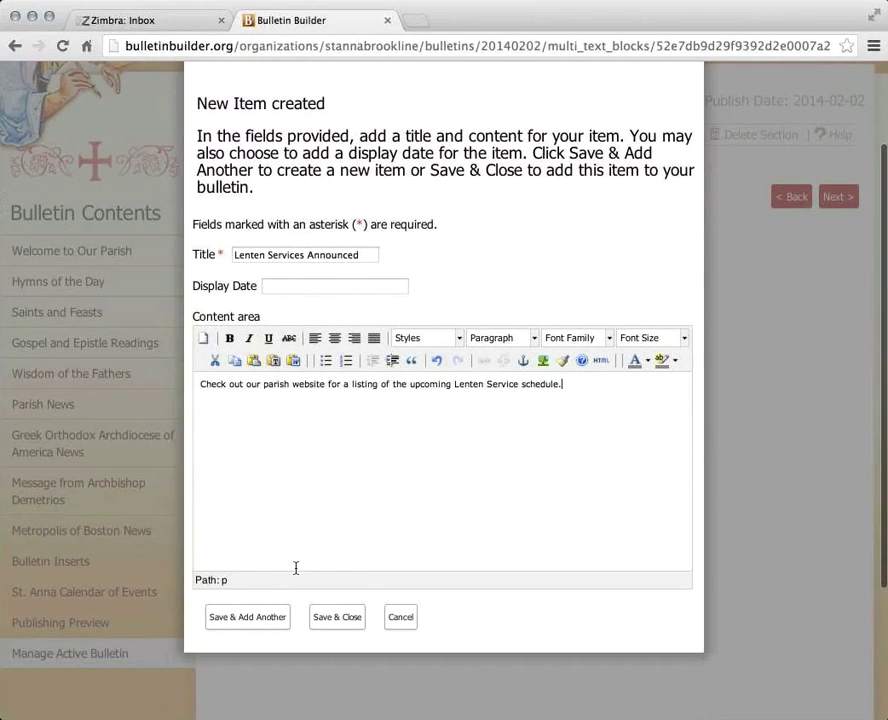
click(340, 626)
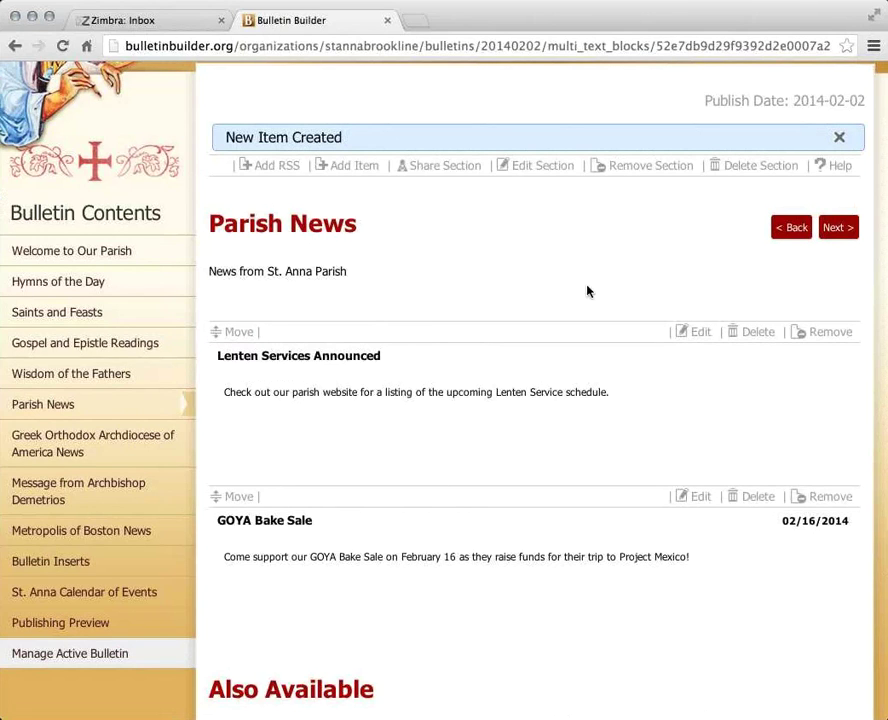
Go to the Greek Orthodox Archdiocese of America News section and review its items
click(836, 232)
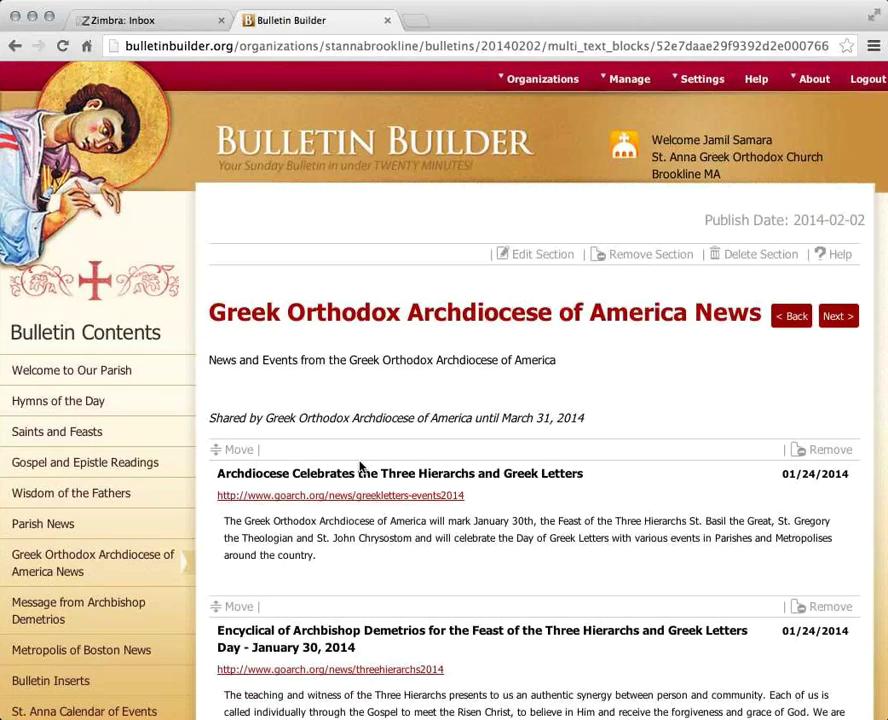
scroll(456, 446, down, 5)
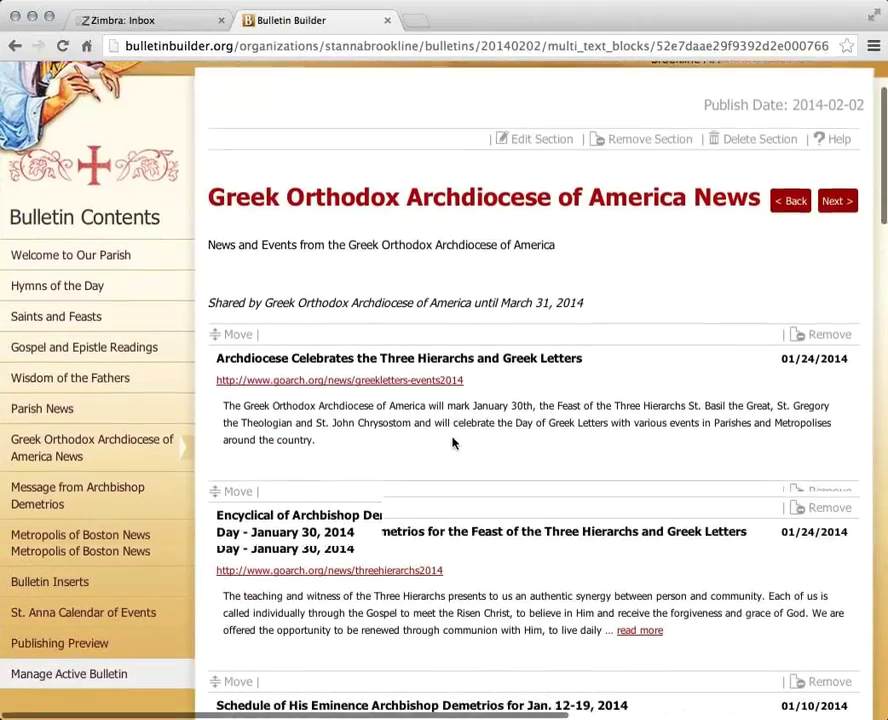
scroll(452, 443, down, 9)
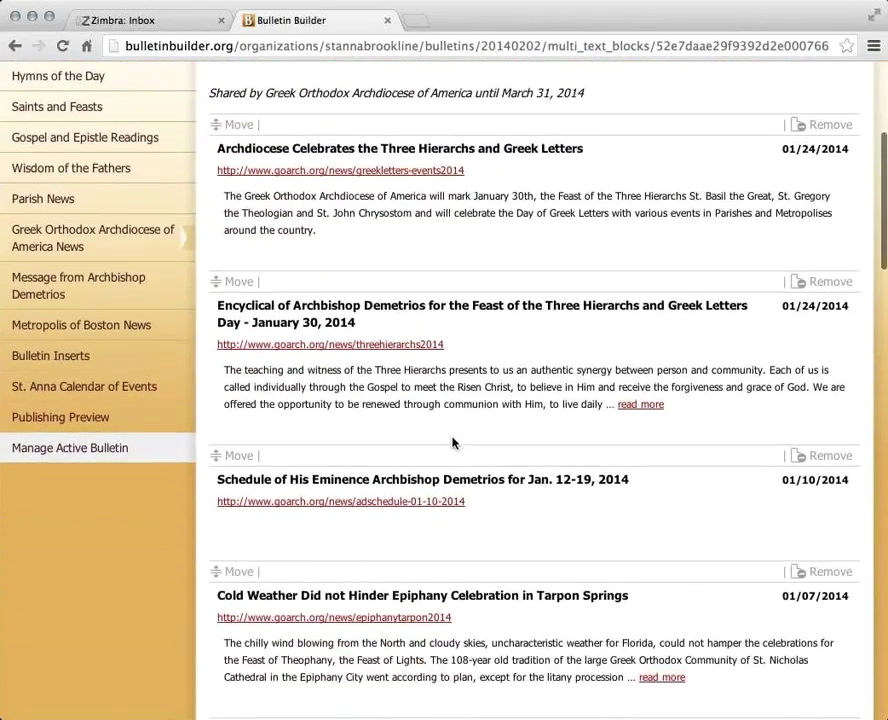
scroll(452, 442, up, 3)
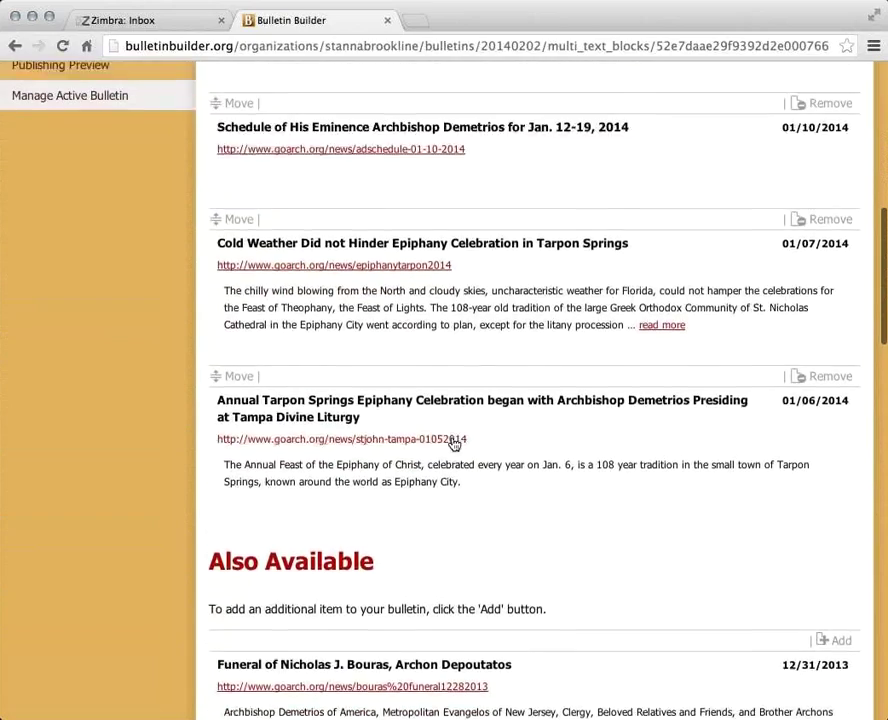
scroll(453, 444, up, 9)
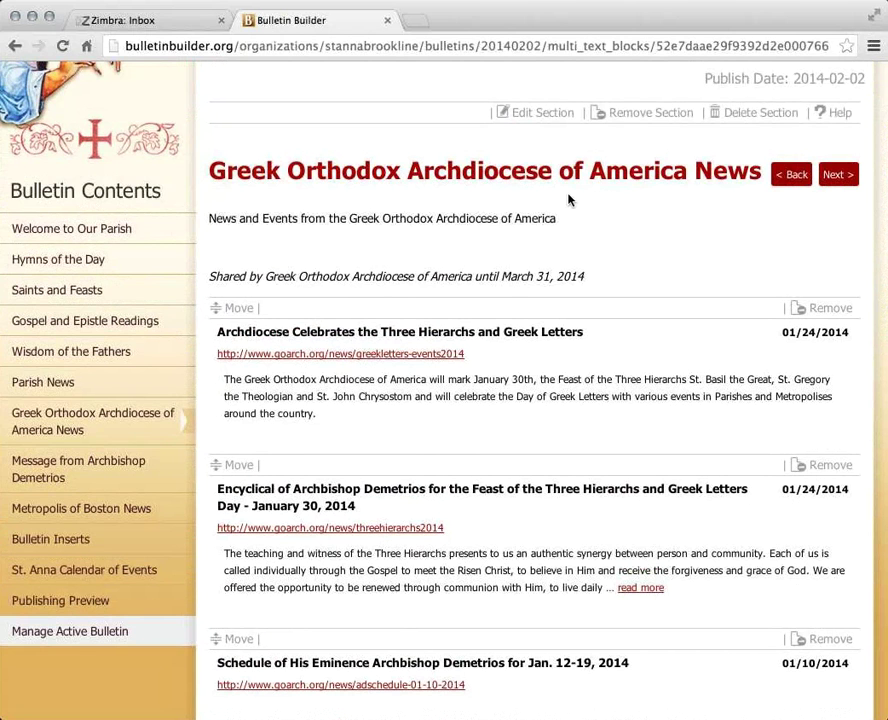
scroll(814, 513, down, 10)
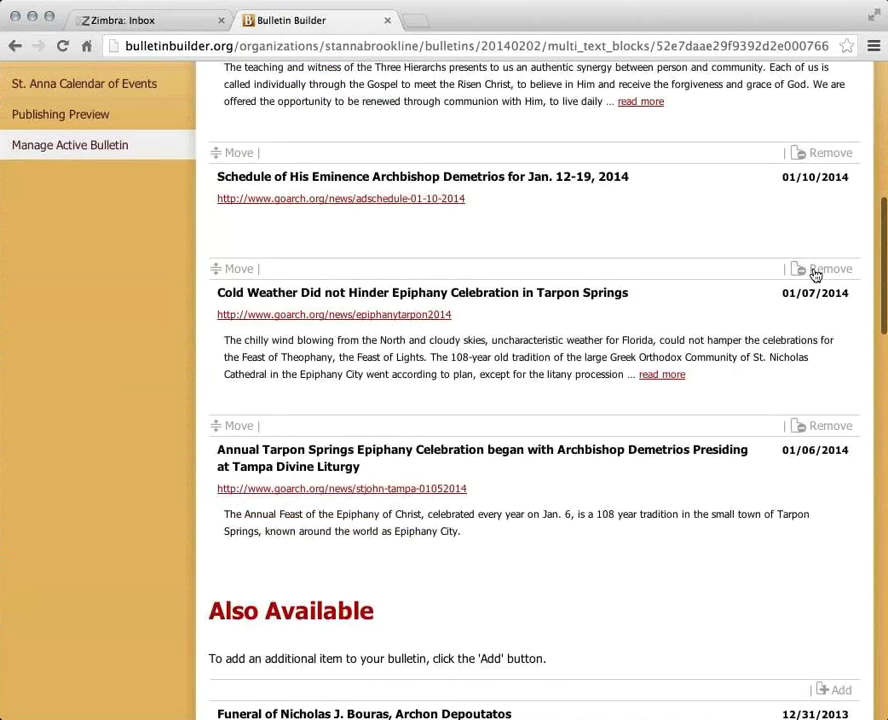
Remove the Cold Weather Epiphany, Tarpon Springs, Archbishop's schedule and Three Hierarchs encyclical items
click(815, 270)
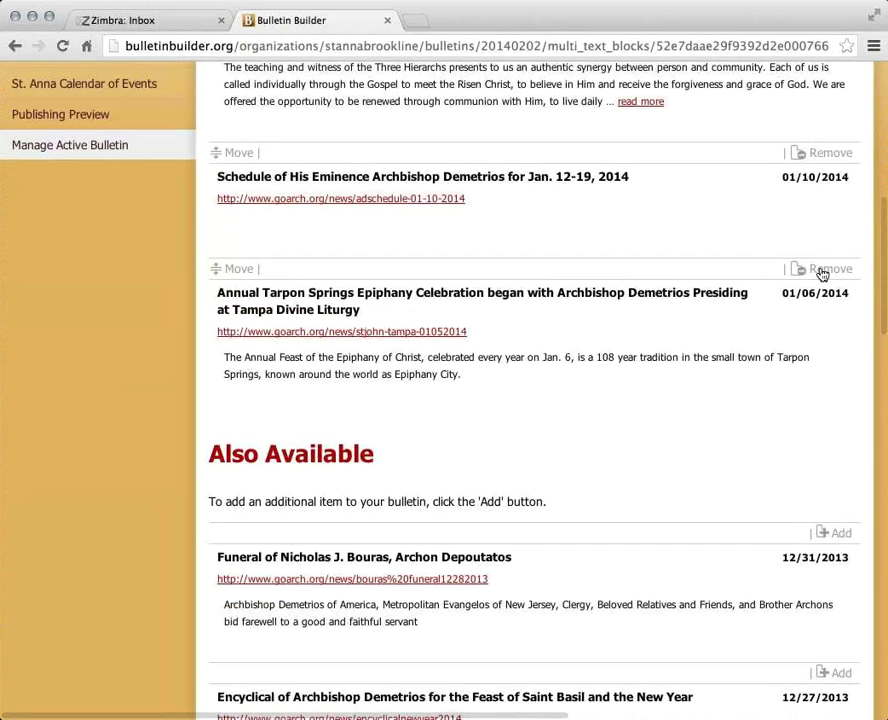
click(822, 272)
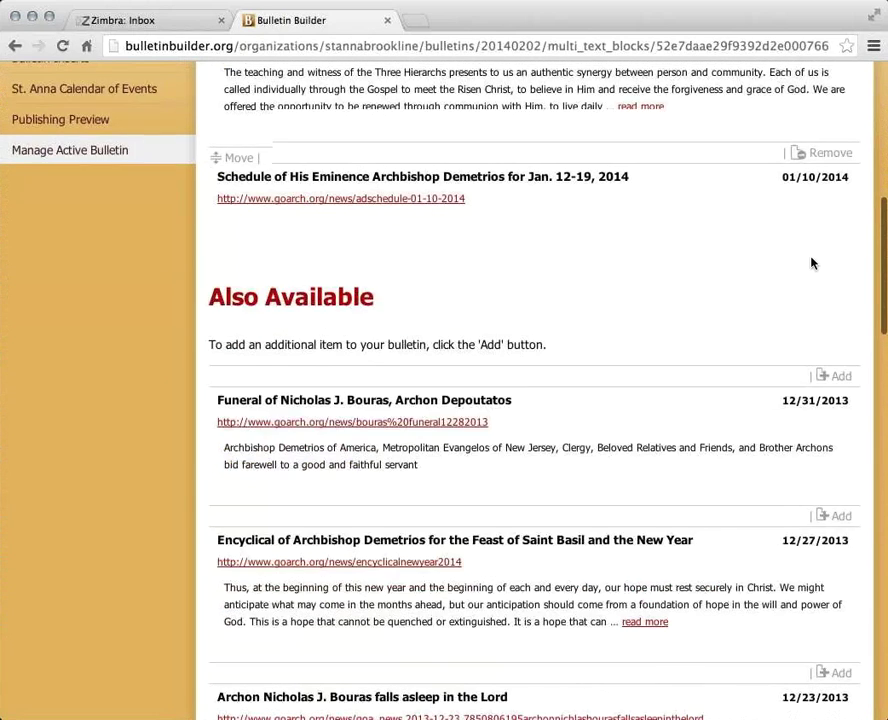
click(817, 339)
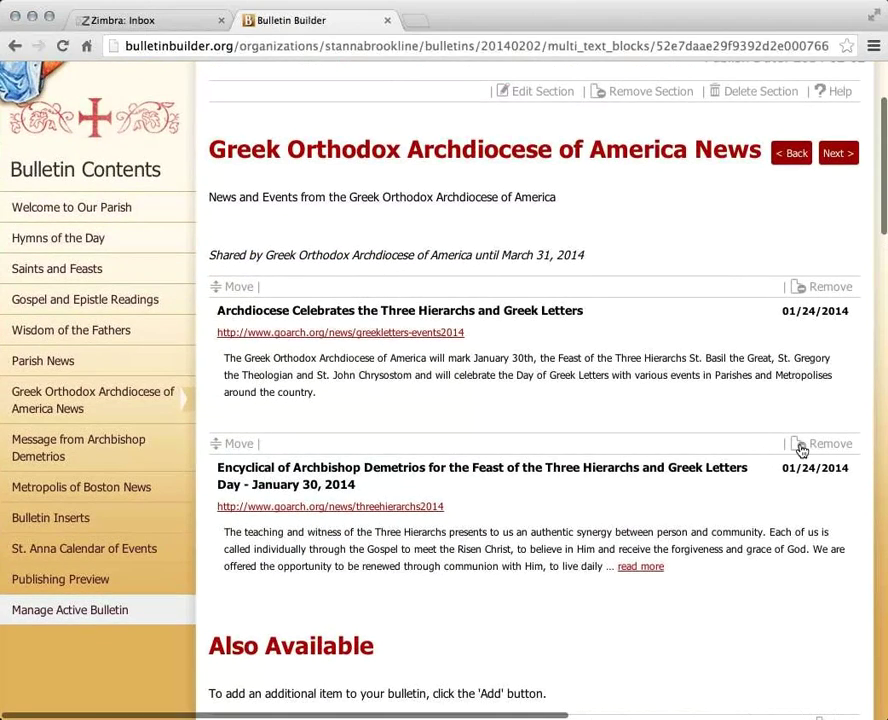
click(801, 451)
scroll(583, 409, up, 3)
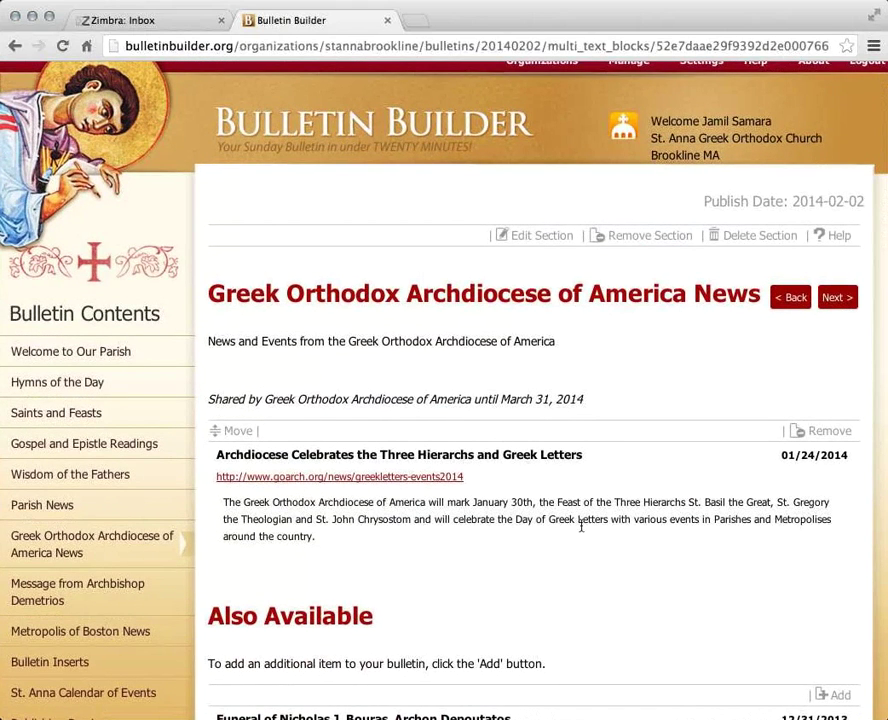
click(834, 300)
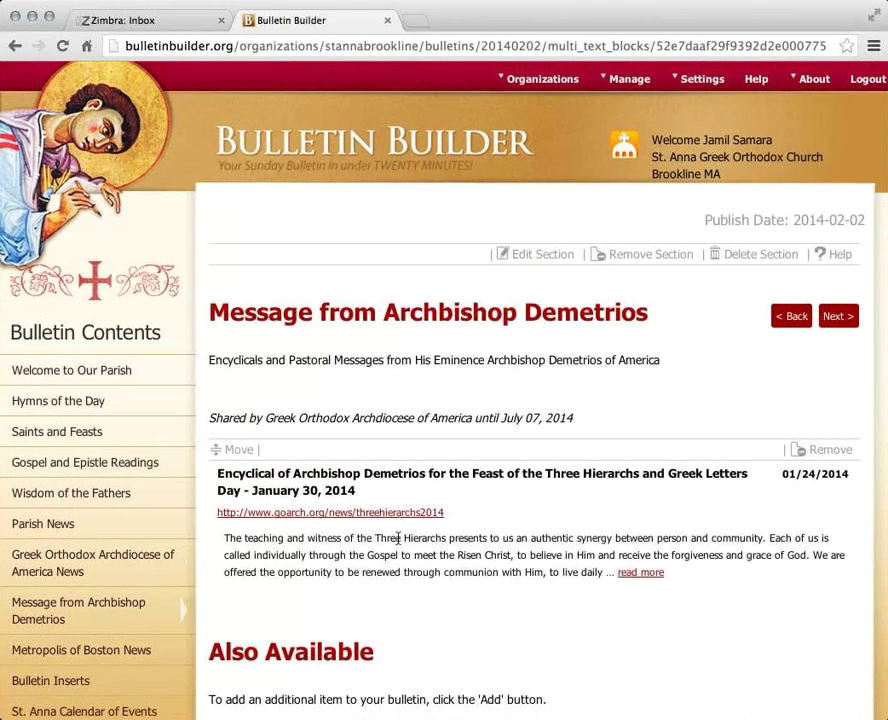
Advance past the Archbishop Demetrios message to the Metropolis of Boston News section
scroll(398, 540, down, 2)
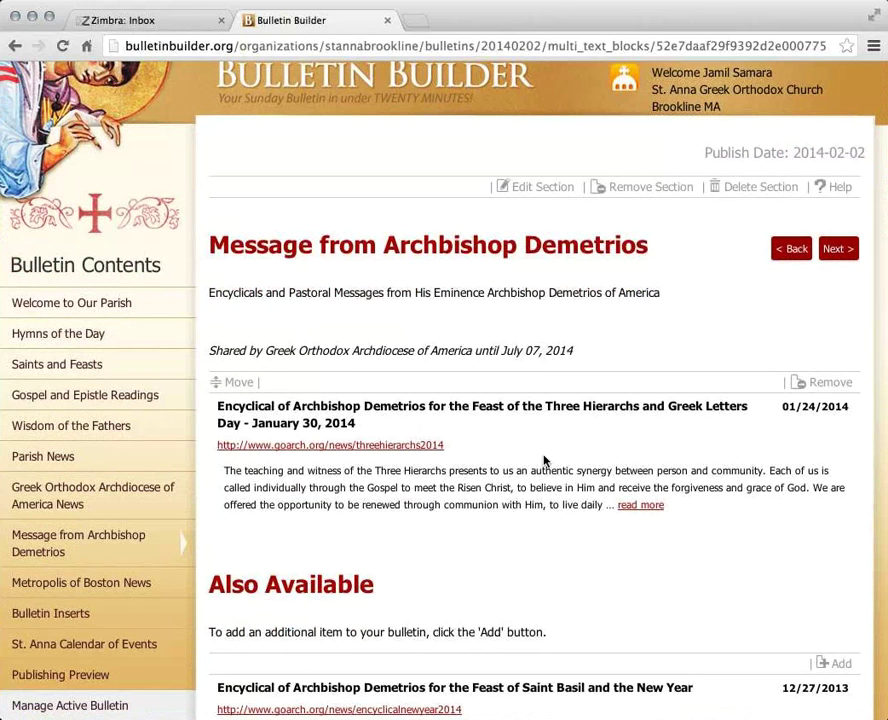
click(835, 250)
scroll(604, 408, down, 1)
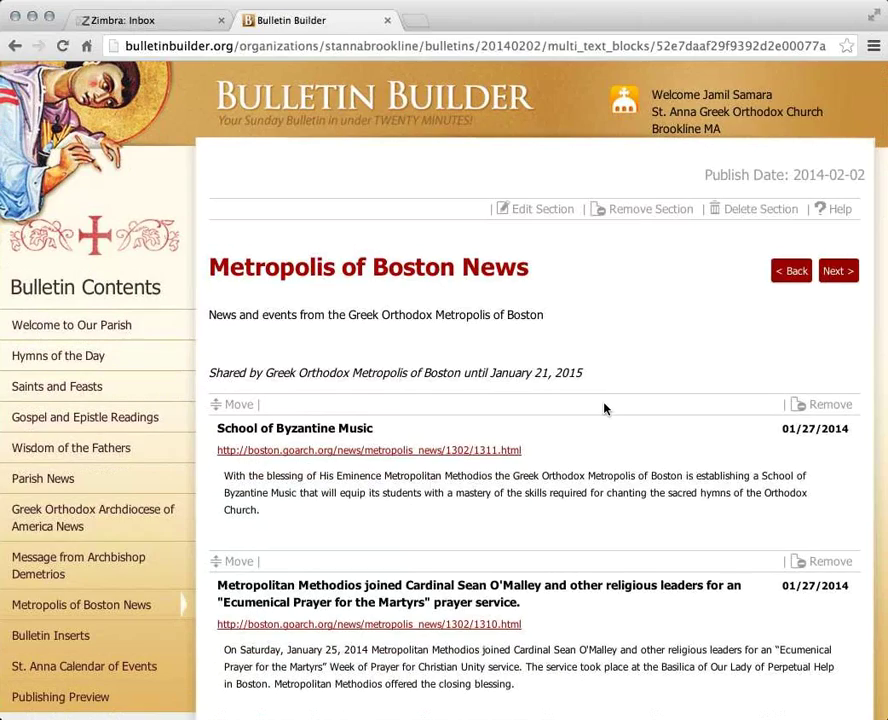
scroll(604, 408, down, 3)
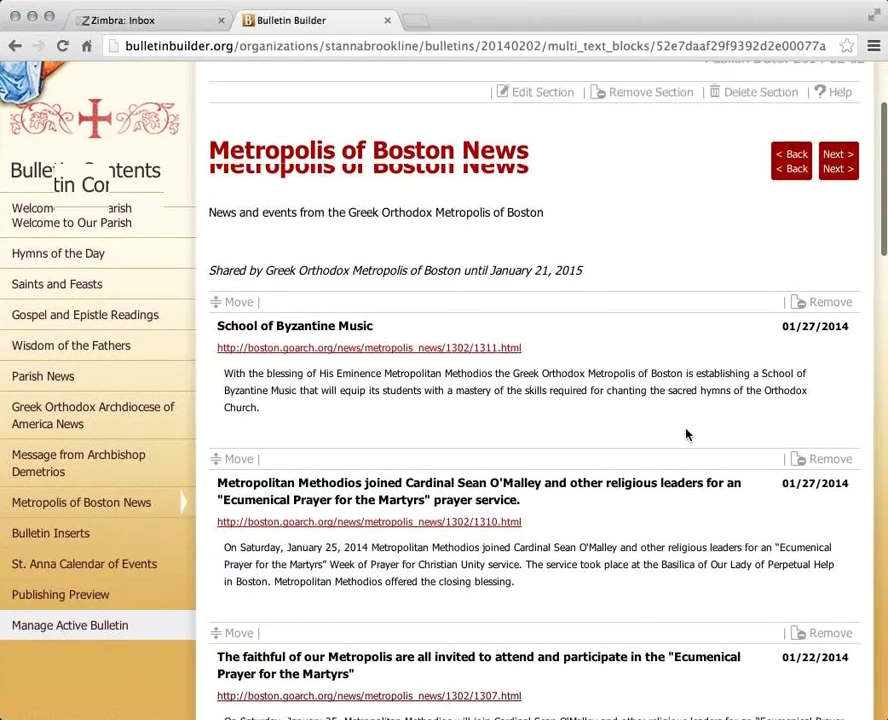
scroll(686, 434, down, 2)
scroll(670, 398, down, 1)
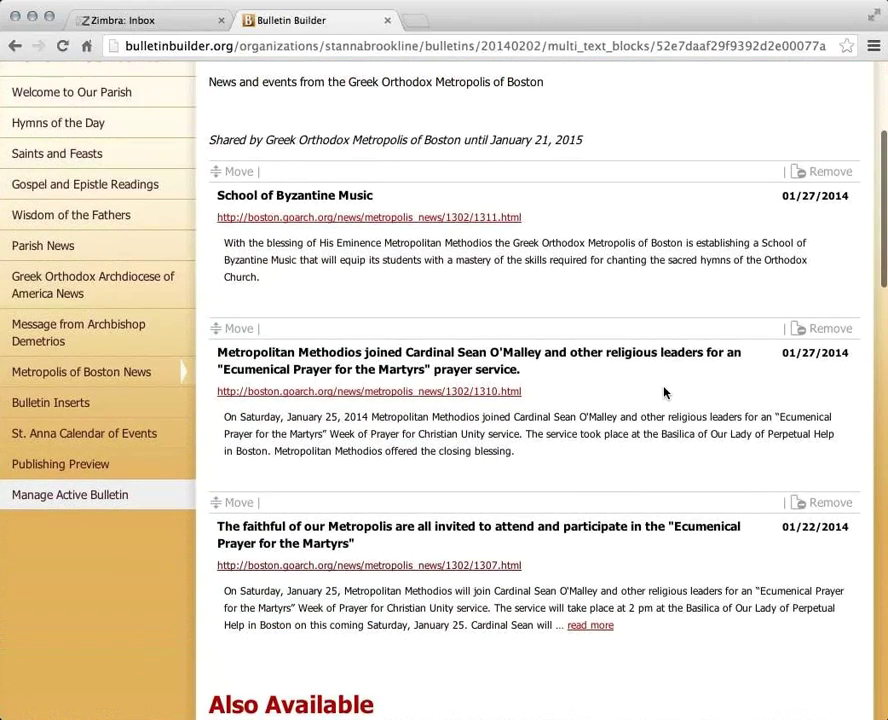
scroll(664, 392, down, 2)
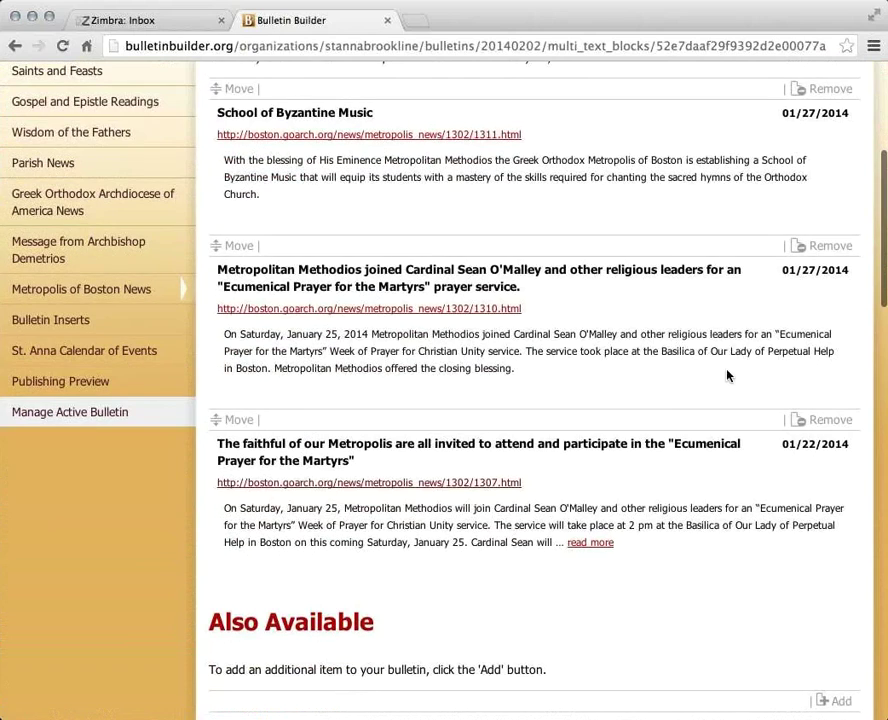
scroll(776, 362, down, 1)
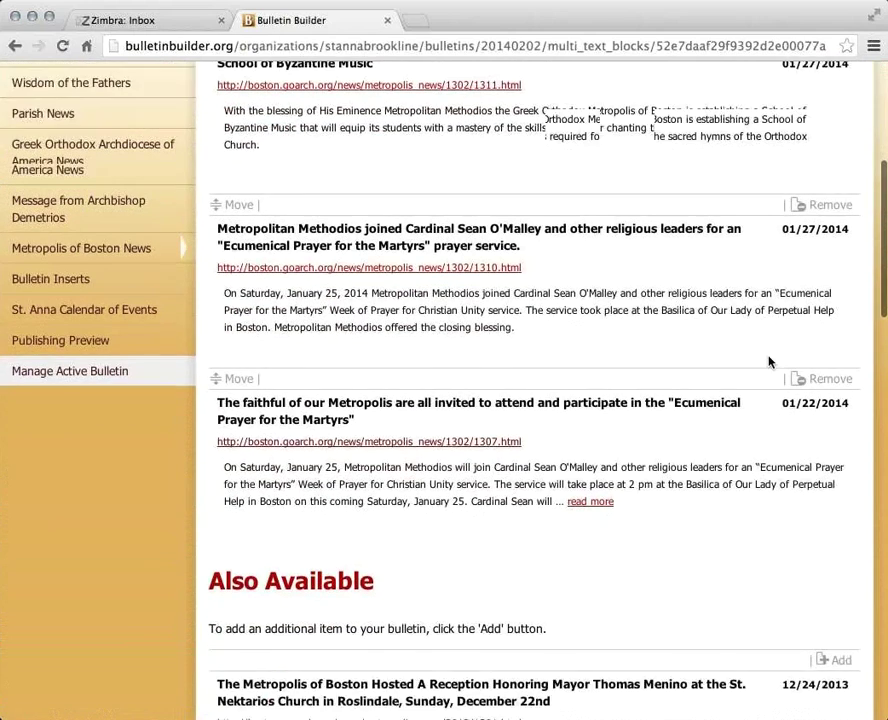
scroll(776, 363, up, 3)
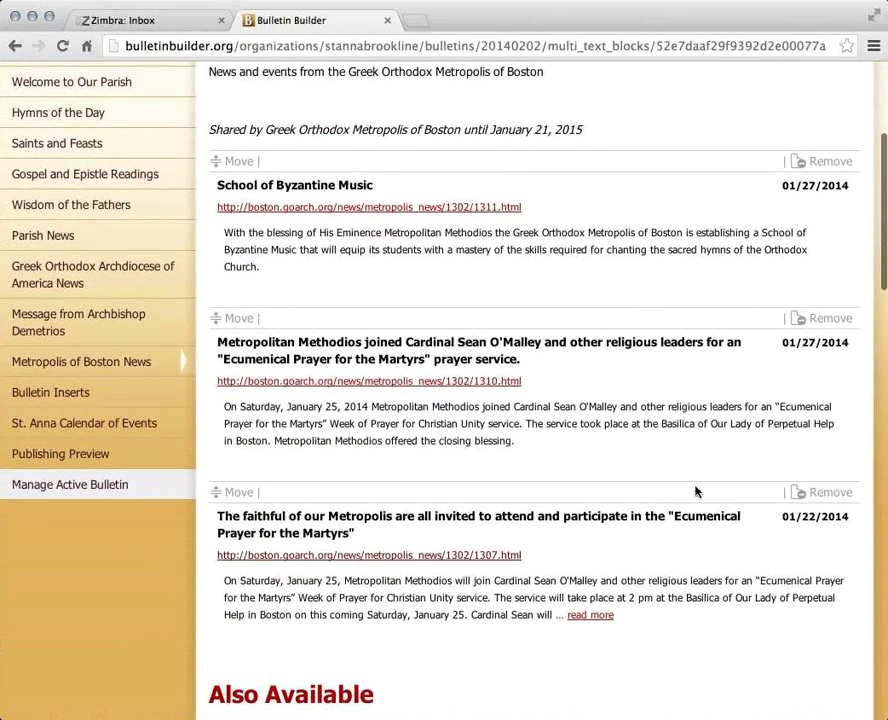
scroll(707, 338, up, 1)
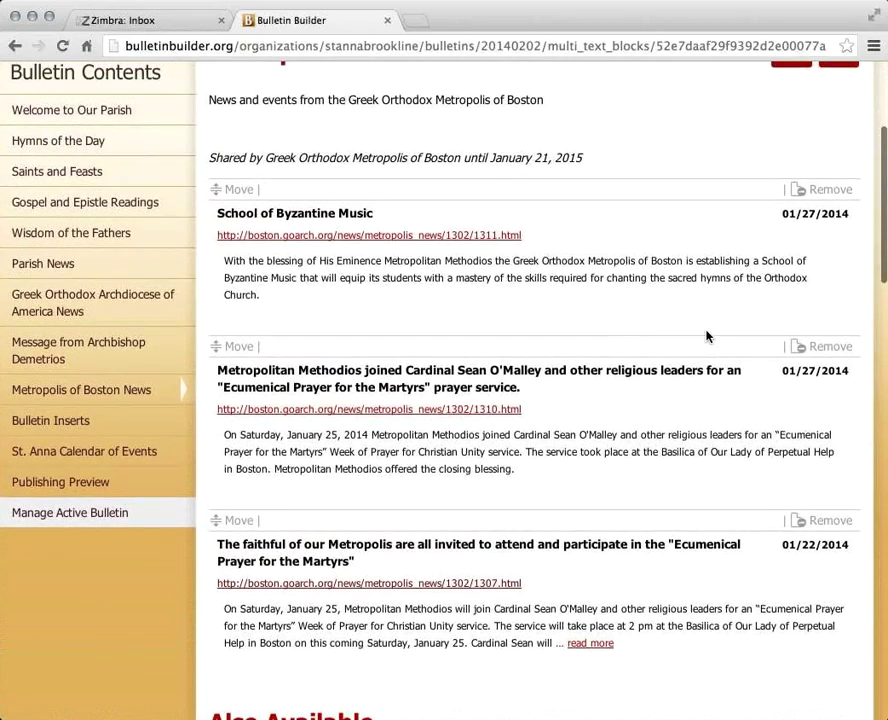
scroll(712, 340, down, 5)
scroll(707, 338, down, 5)
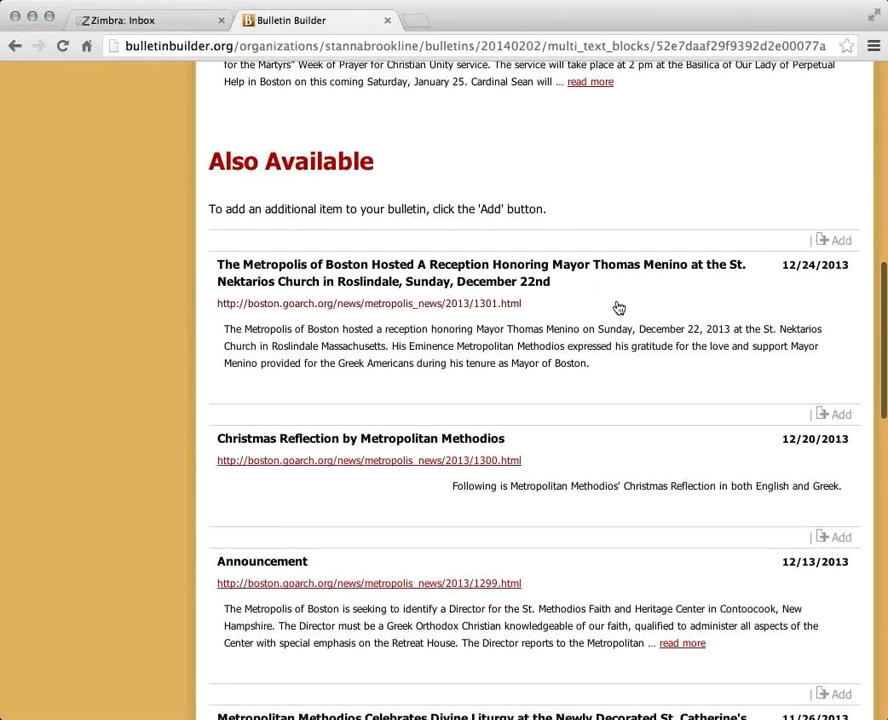
scroll(590, 330, down, 1)
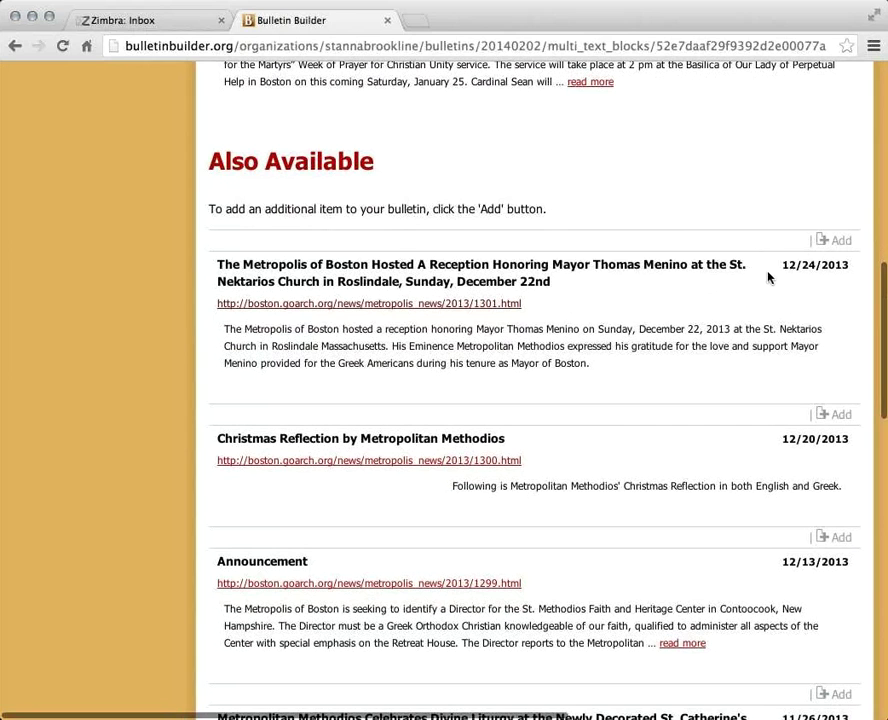
drag(787, 267, 743, 258)
scroll(785, 255, up, 10)
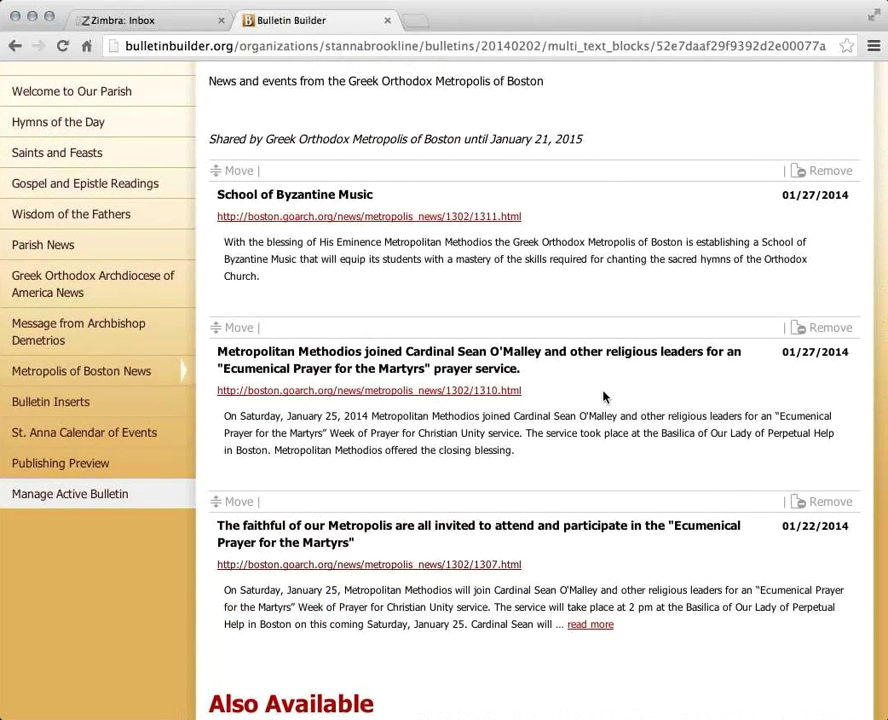
scroll(603, 397, up, 3)
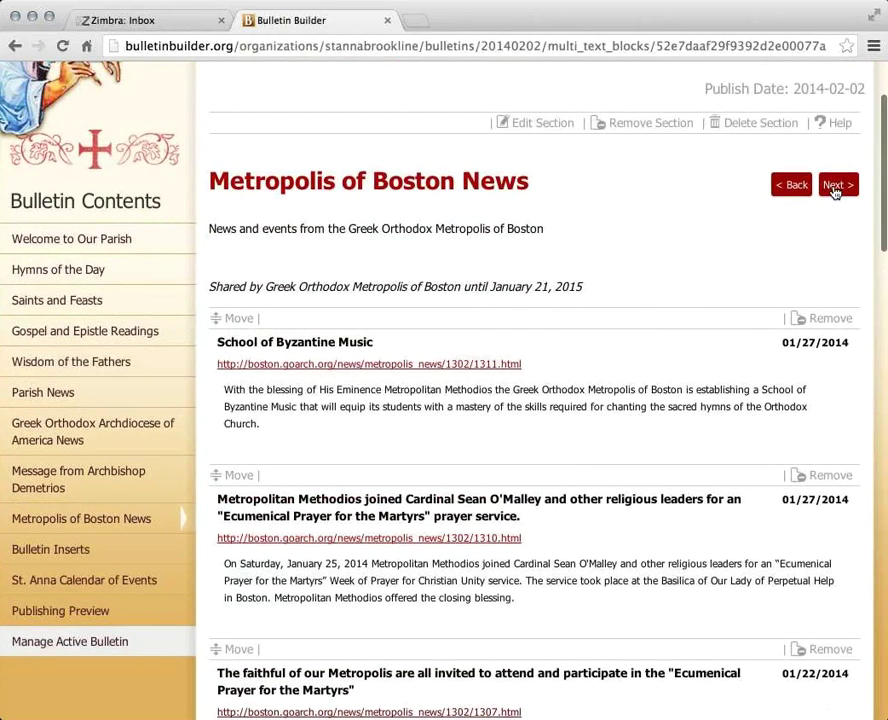
click(837, 189)
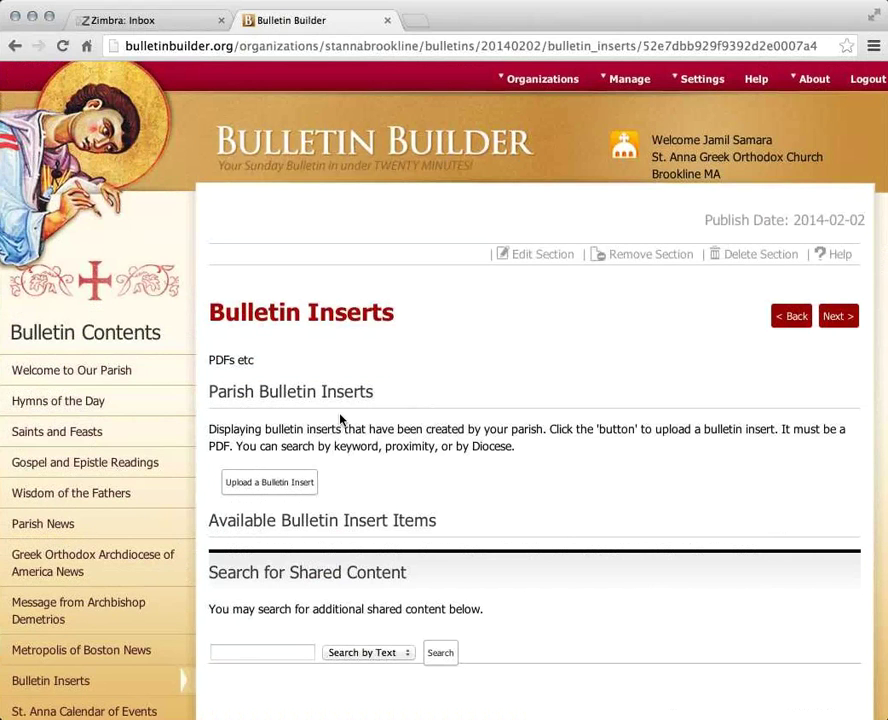
Upload greekfestival.pdf as insert 'Greek Festival - May 20-22, 2014' with a festival invitation description
scroll(340, 420, down, 1)
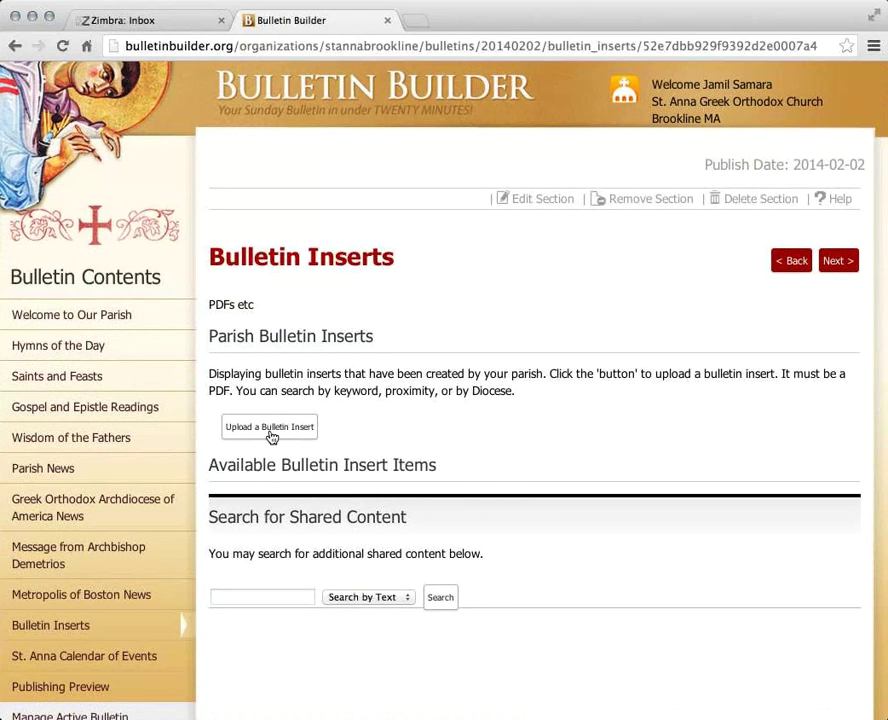
click(270, 427)
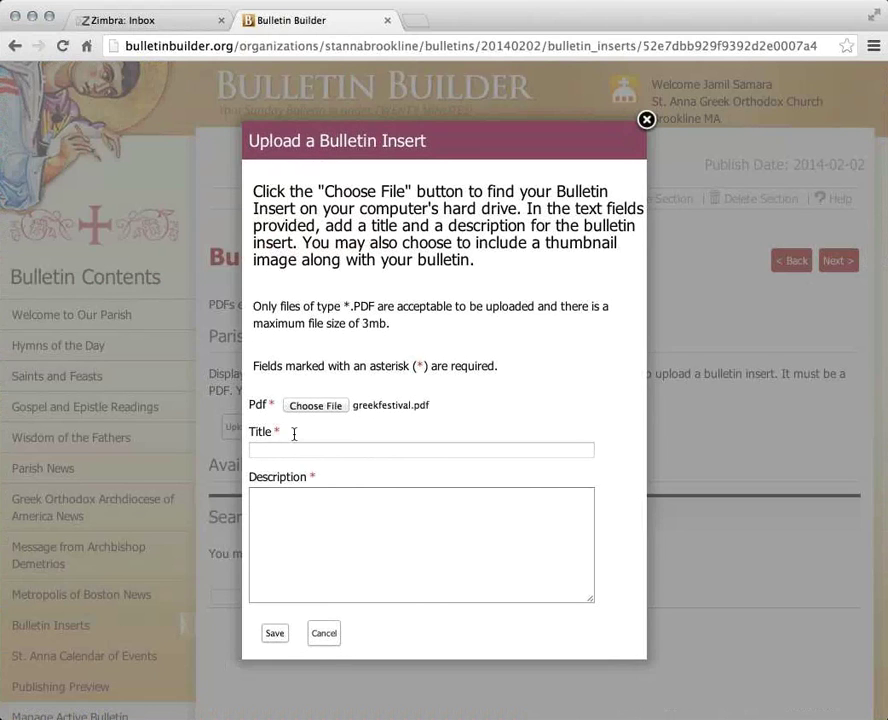
click(299, 446)
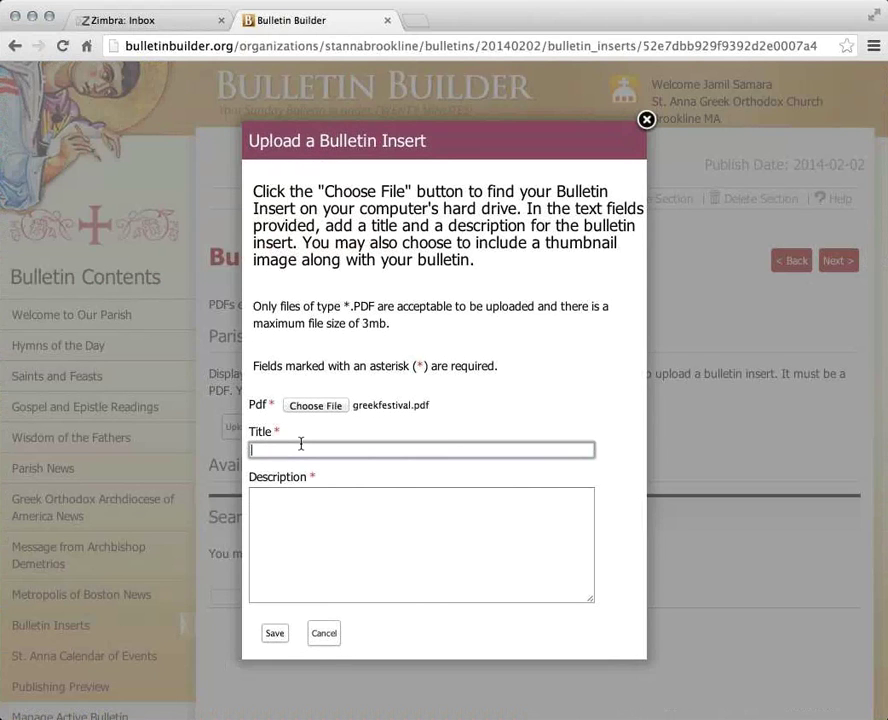
text(Greek Festival - May 20-23)
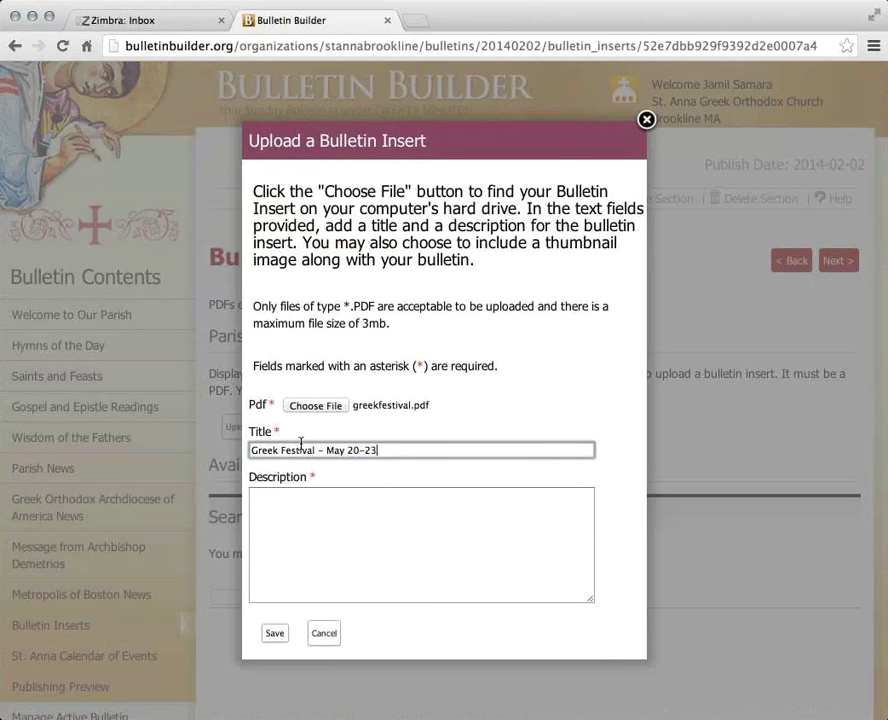
key(BackSpace)
text(2, 2014)
key(Tab)
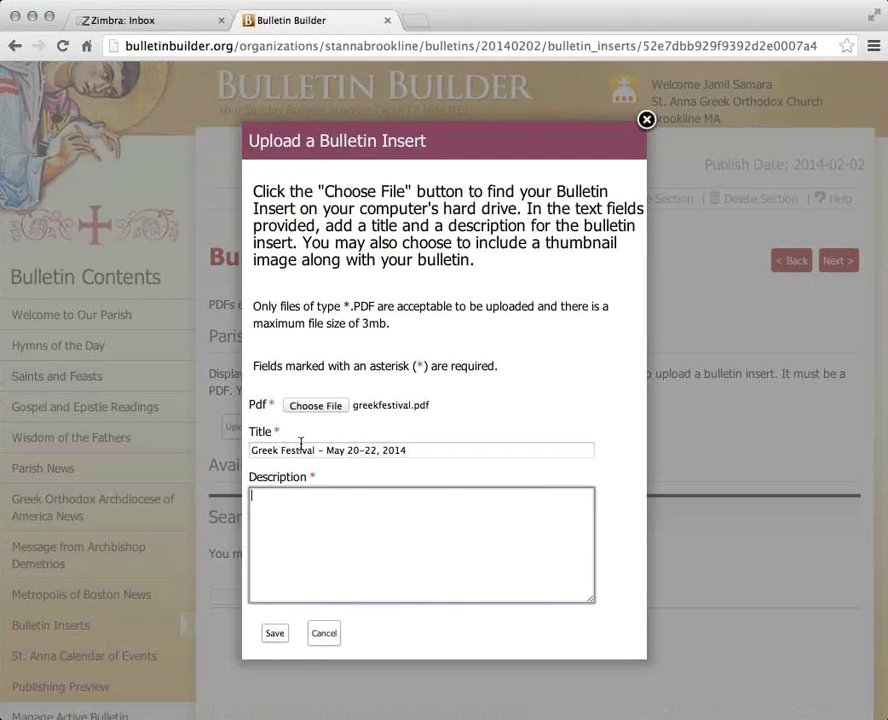
text(Join us for our GRee)
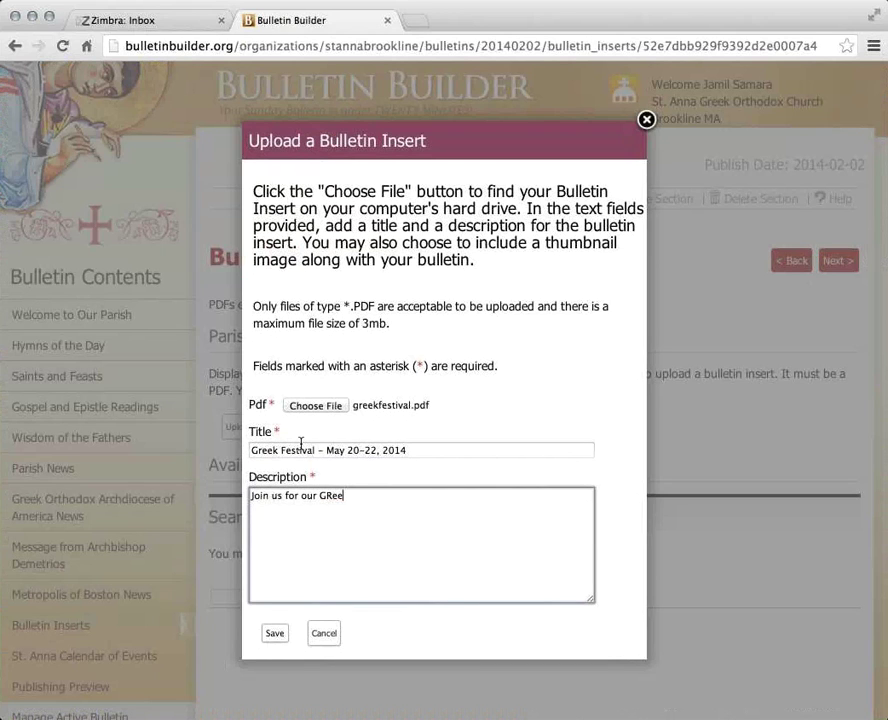
key(BackSpace)
key(BackSpace)
key(BackSpace)
text(reek Festival!)
click(275, 633)
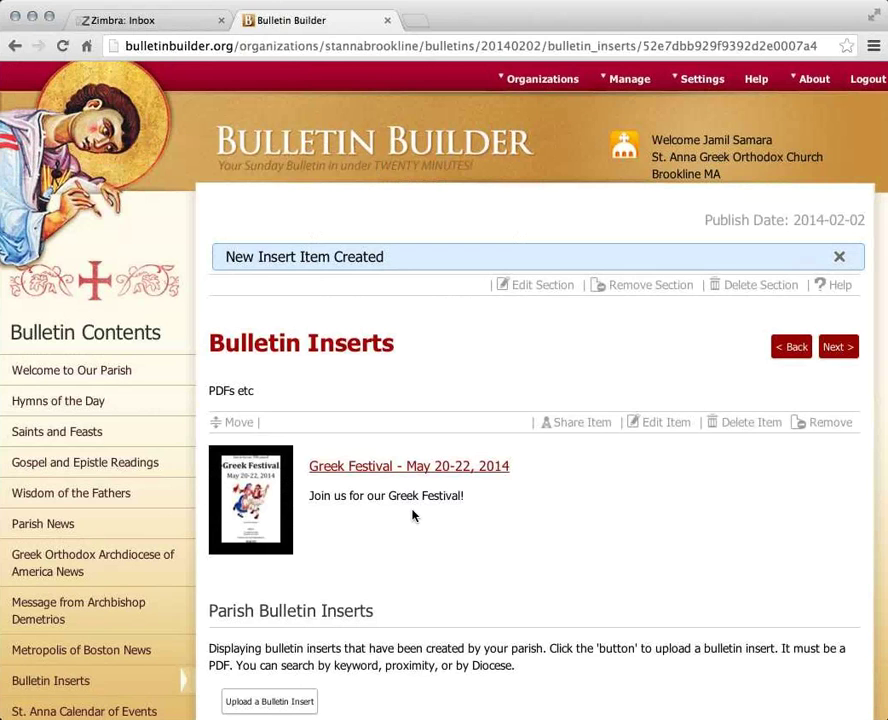
Bring up the Share This Item options for the new Greek Festival insert
scroll(615, 519, down, 3)
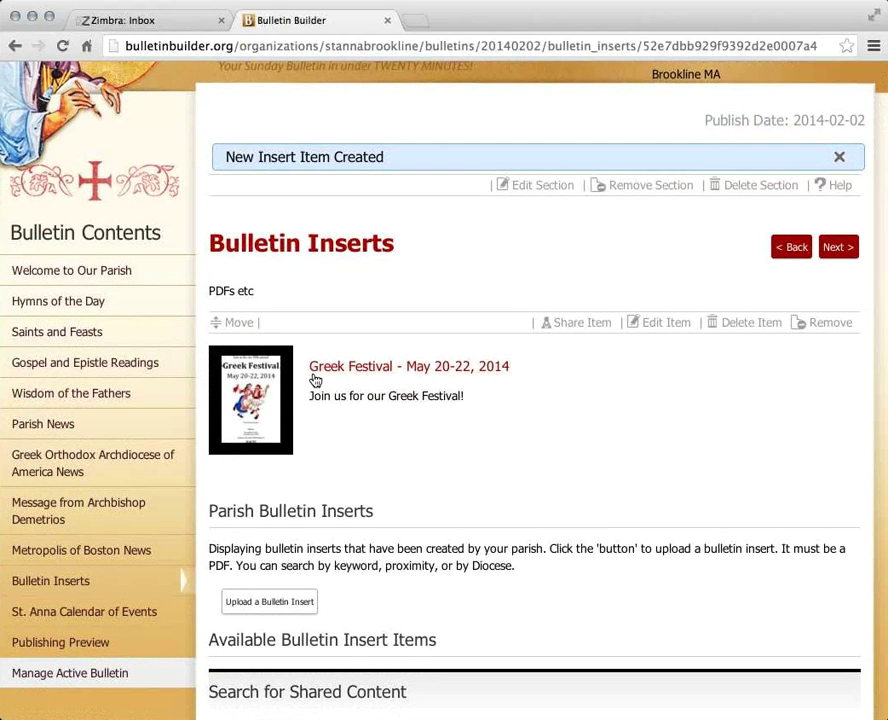
click(566, 323)
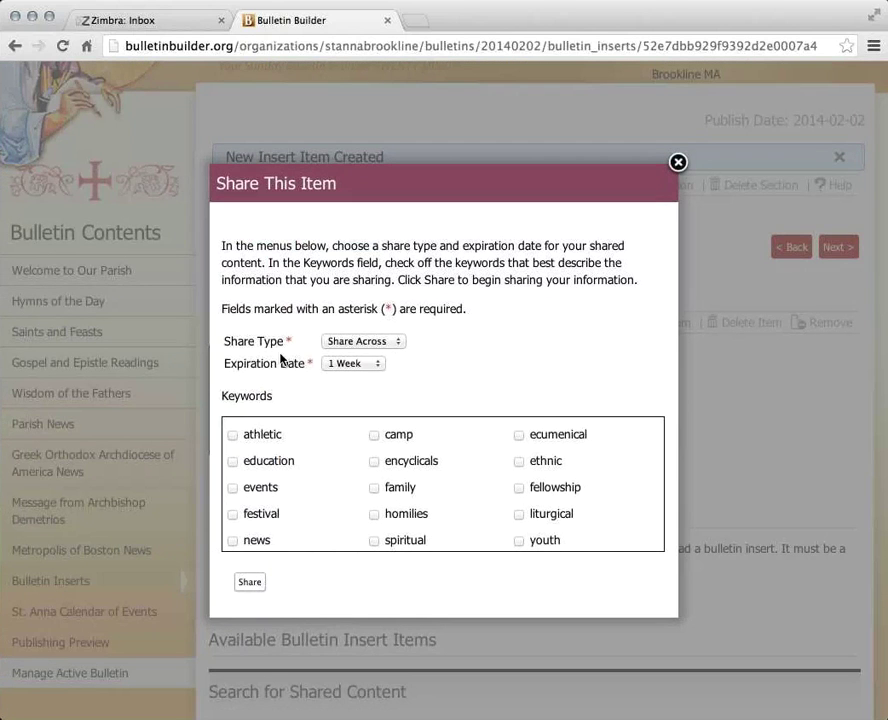
Share the insert as Share Across, expiring in 6 Weeks, keywords festival, education, ethnic, spiritual
click(346, 343)
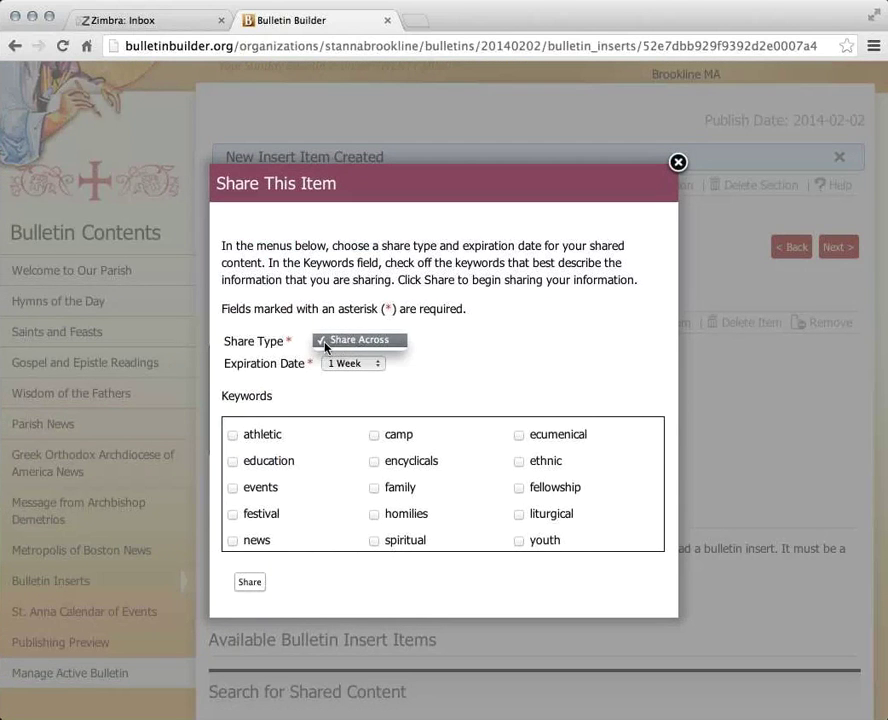
click(352, 342)
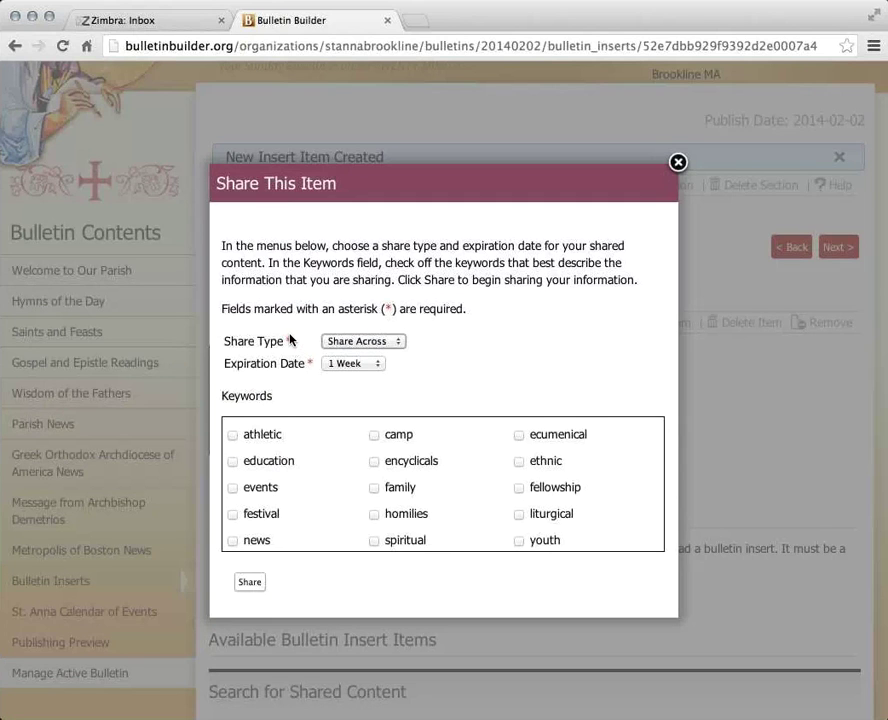
click(348, 364)
click(345, 431)
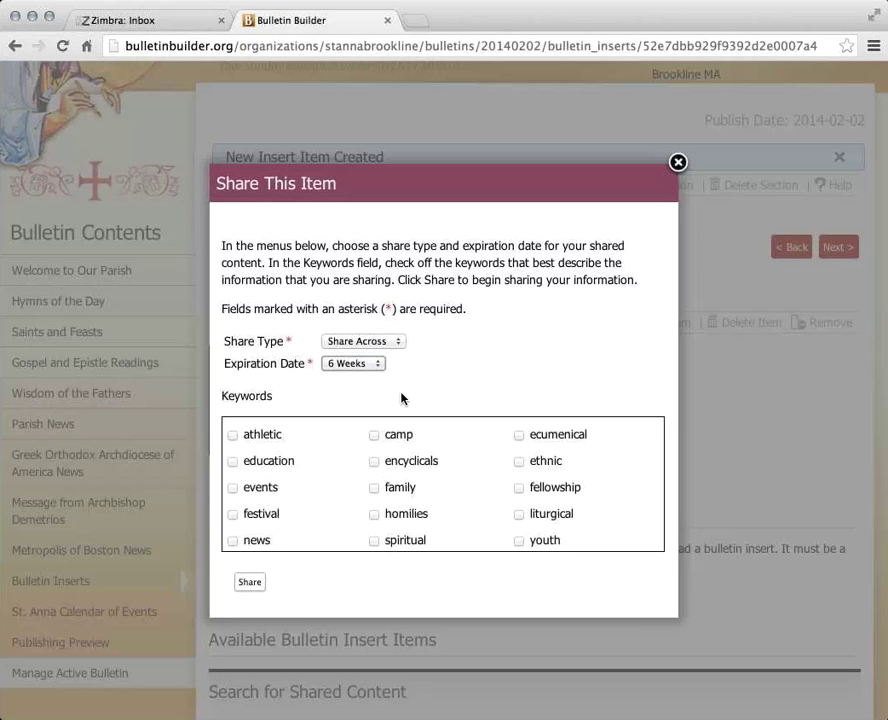
scroll(401, 399, down, 1)
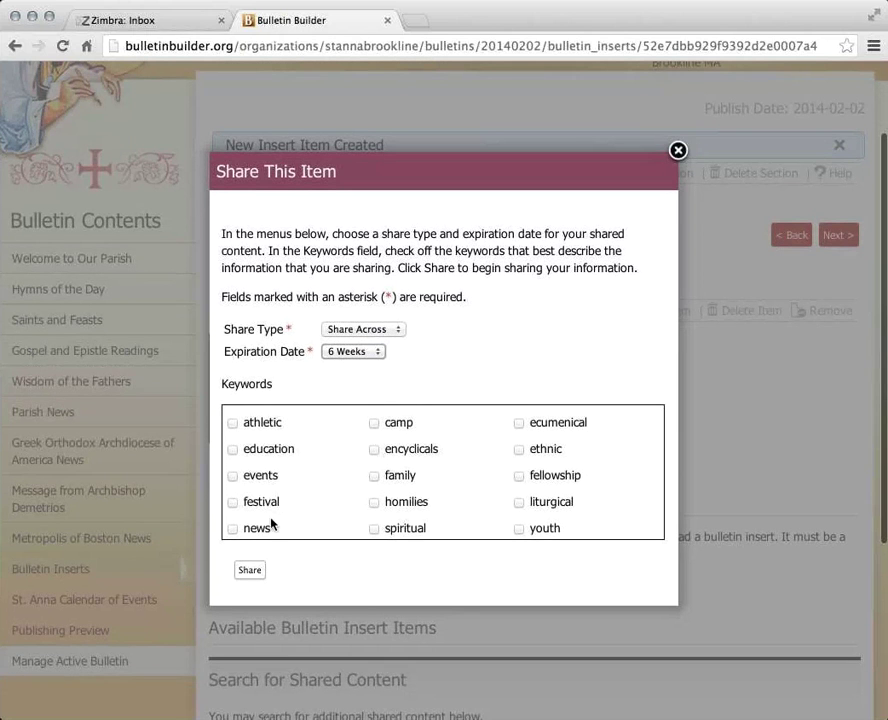
click(234, 504)
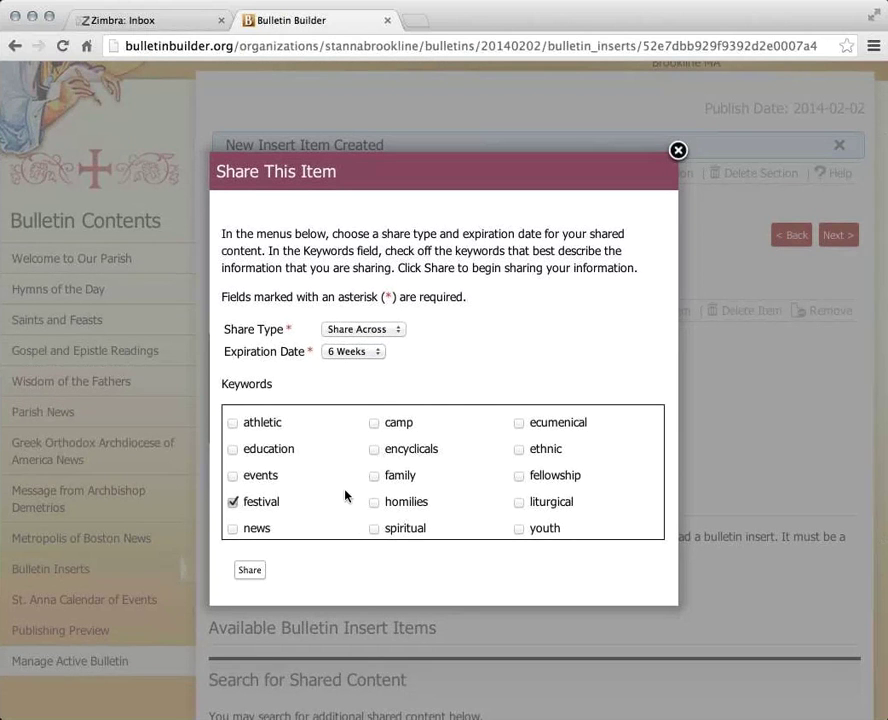
click(232, 450)
click(519, 450)
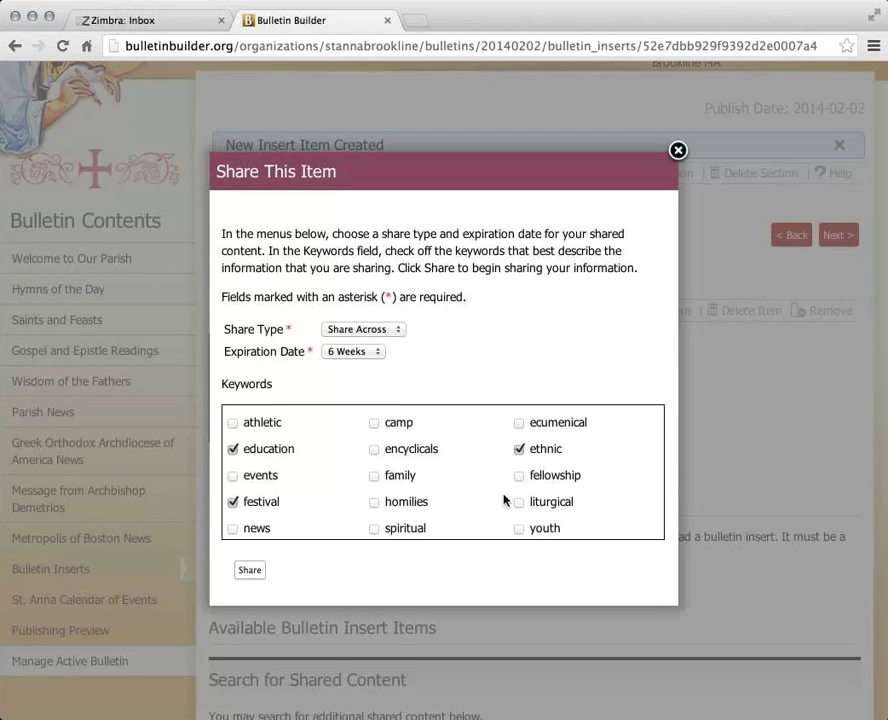
click(375, 528)
click(250, 570)
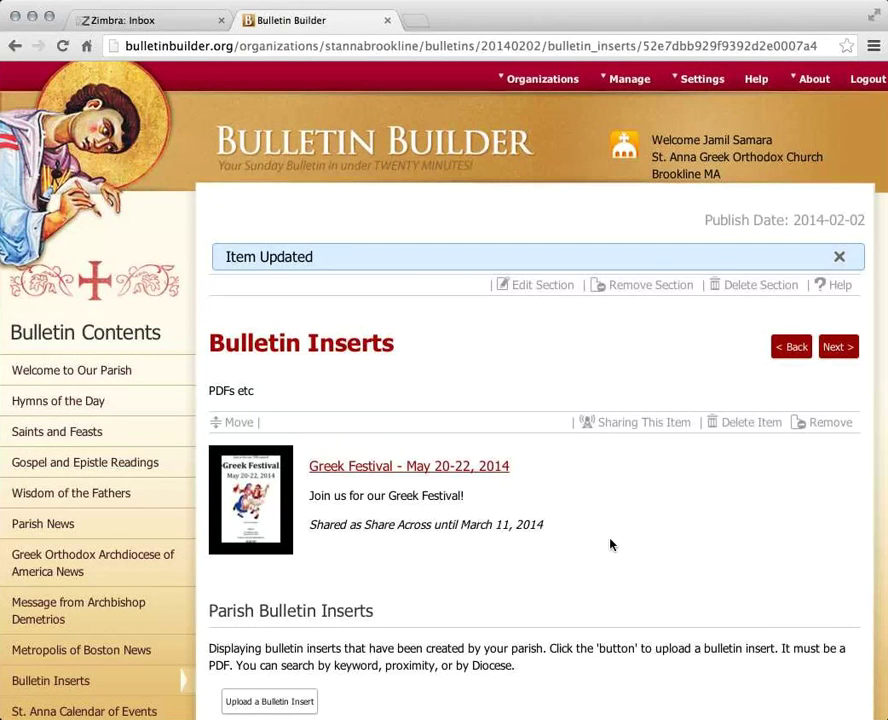
Search shared content for 'family', then advance to the St. Anna Calendar of Events section
scroll(612, 541, down, 2)
scroll(452, 522, down, 3)
click(261, 622)
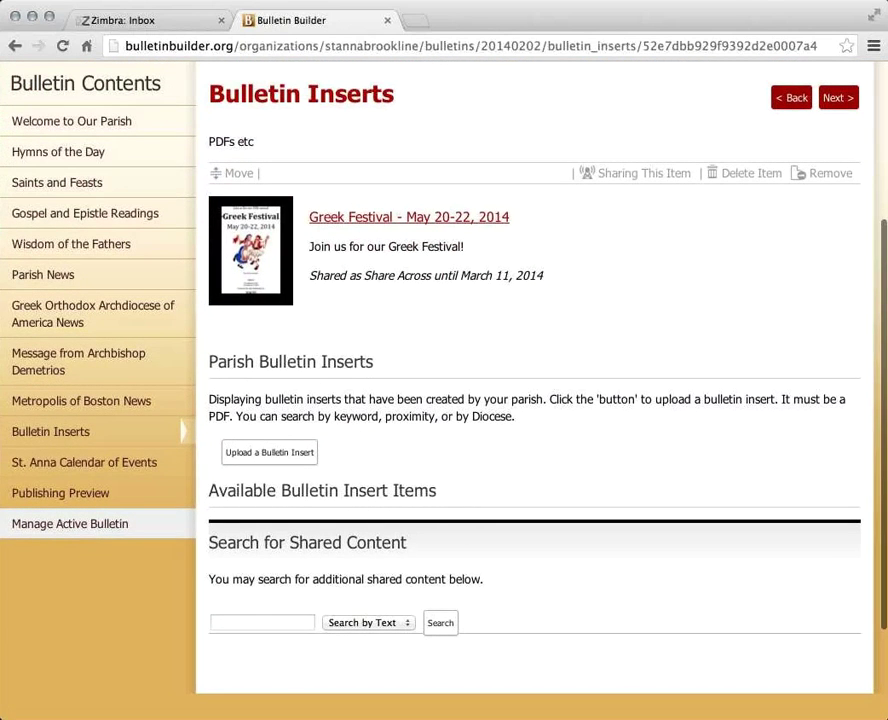
scroll(482, 448, down, 1)
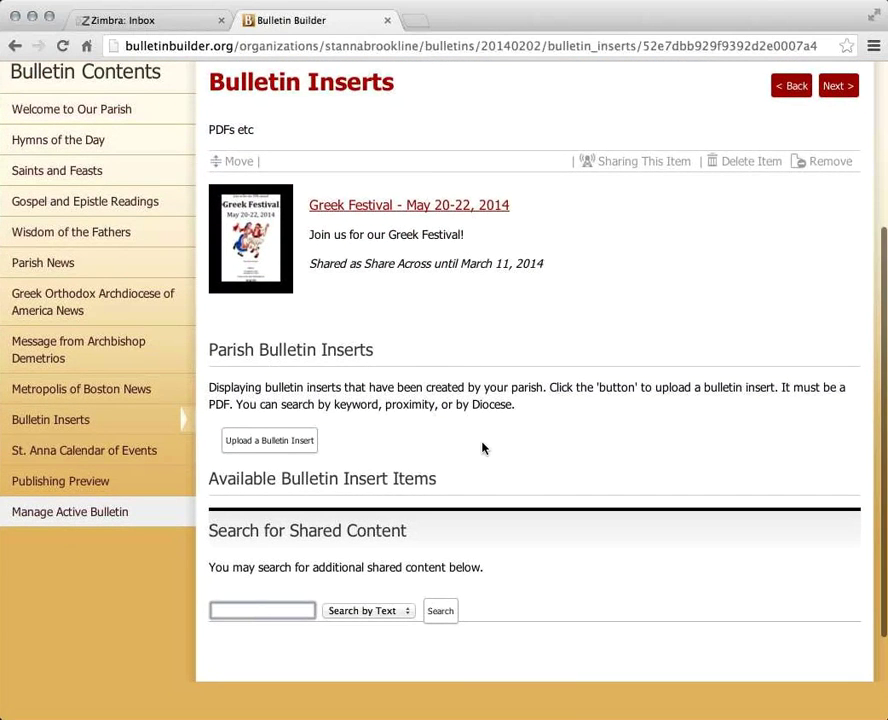
text(family)
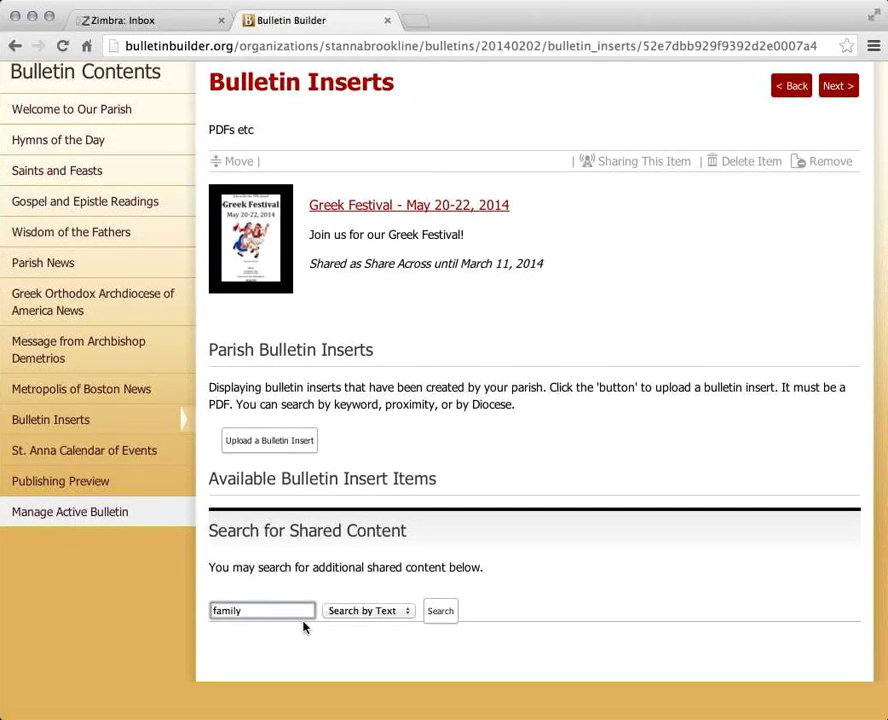
click(442, 611)
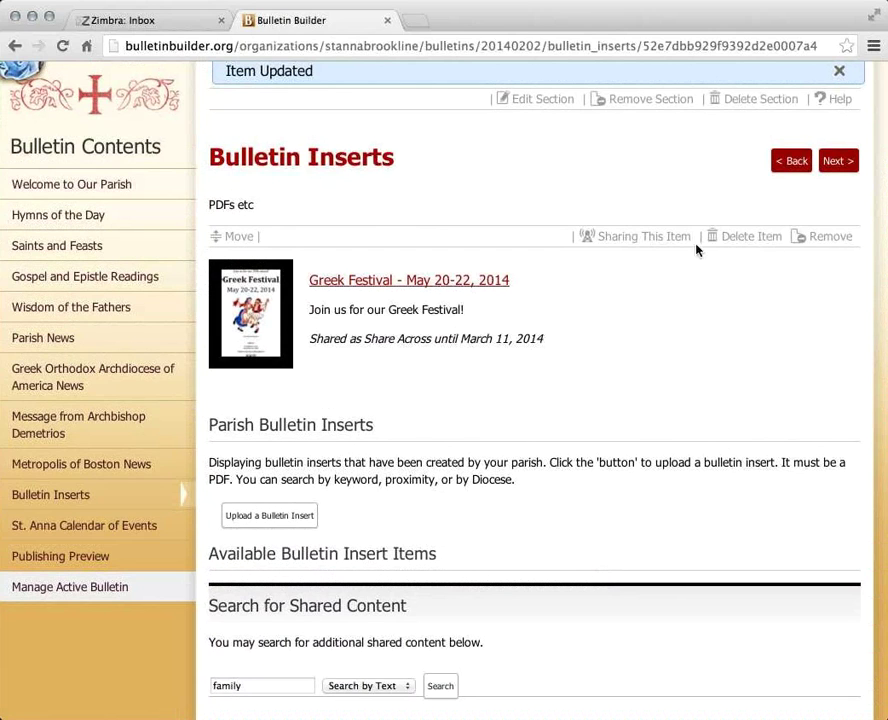
click(831, 164)
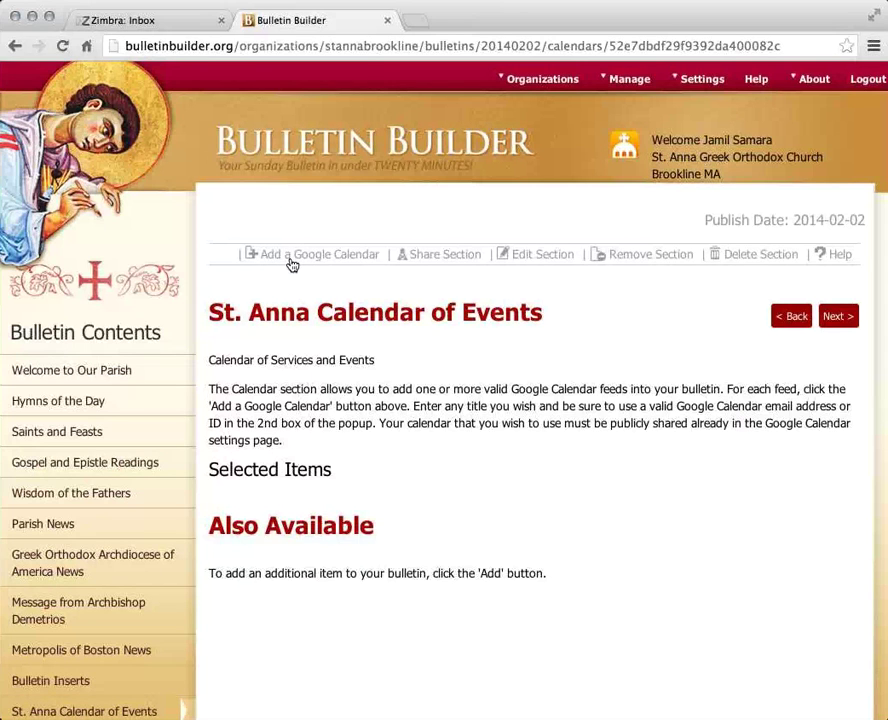
Add Google Calendar feed 'Parish Events and Services' using the calendar's e-mail address as ID
click(291, 264)
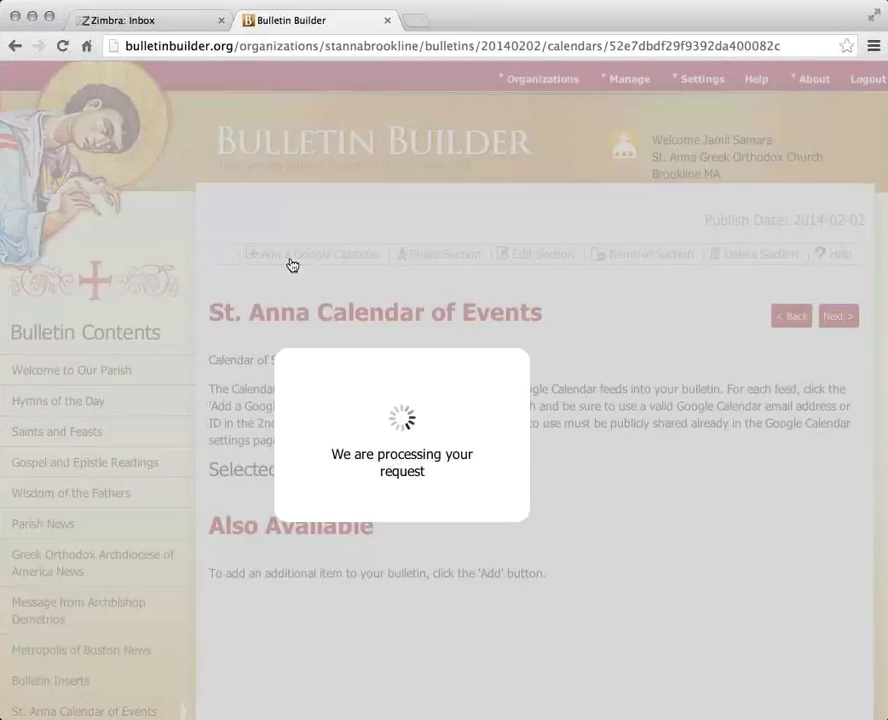
click(401, 432)
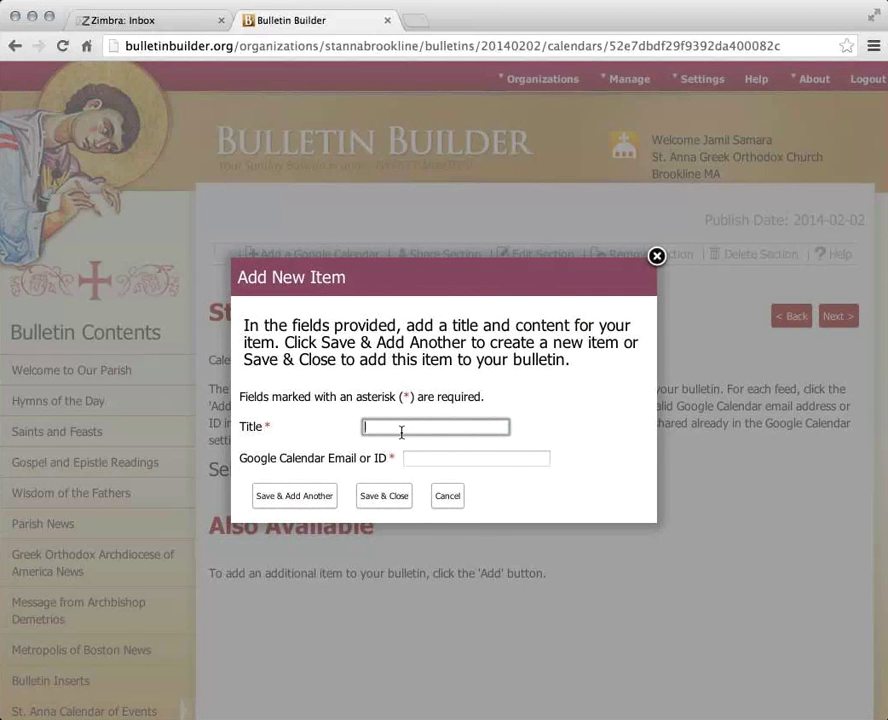
text(Parish Events and Services)
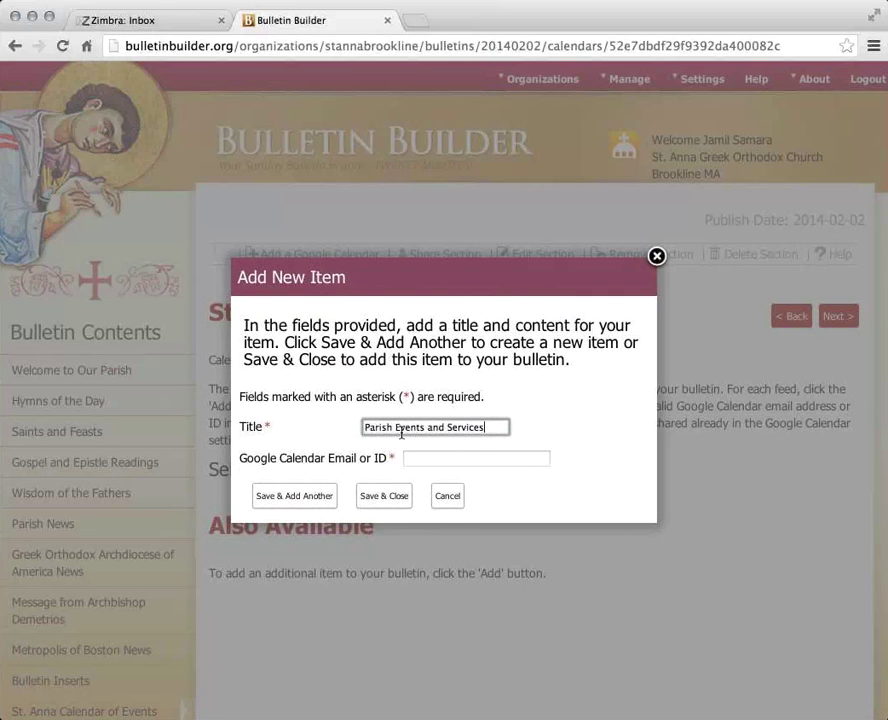
key(Tab)
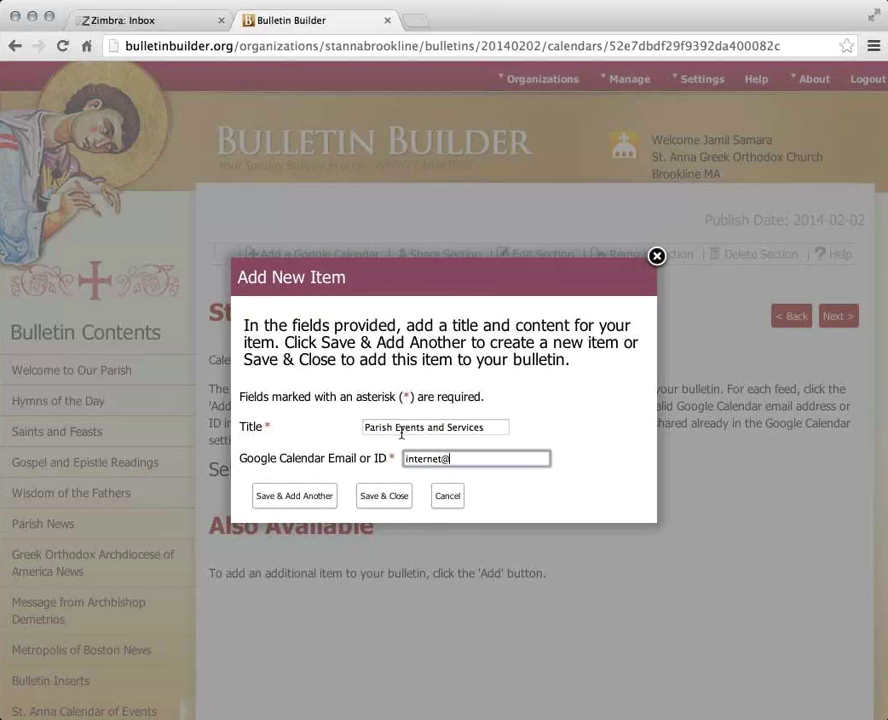
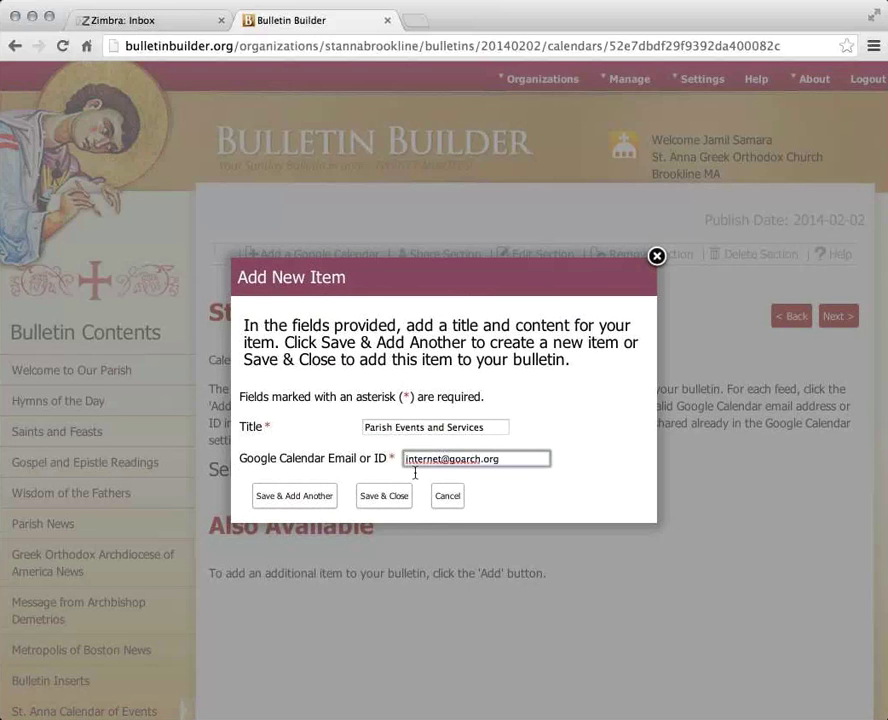
drag(490, 459, 405, 458)
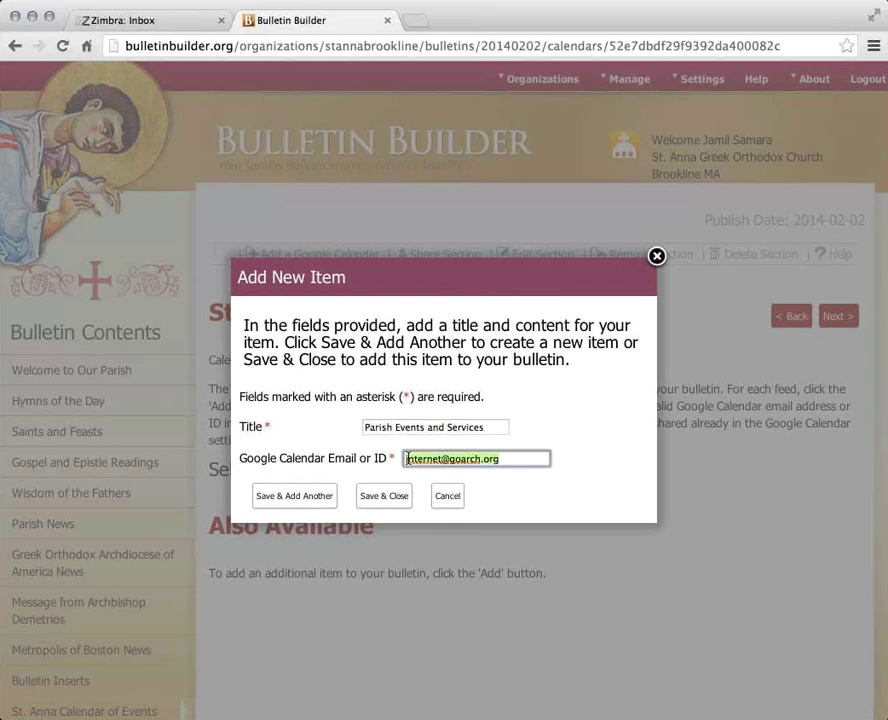
click(407, 458)
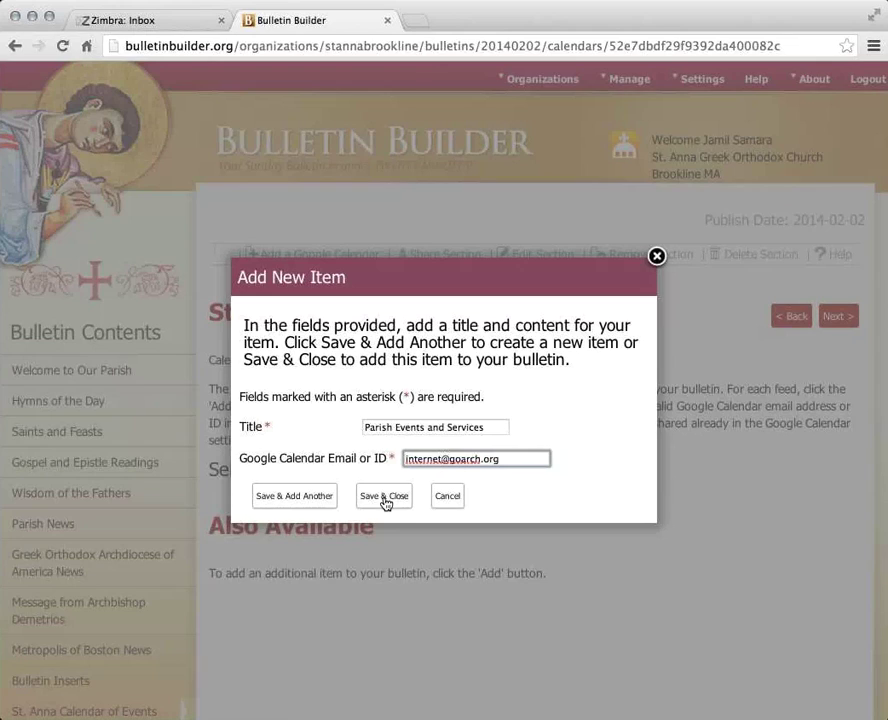
click(384, 496)
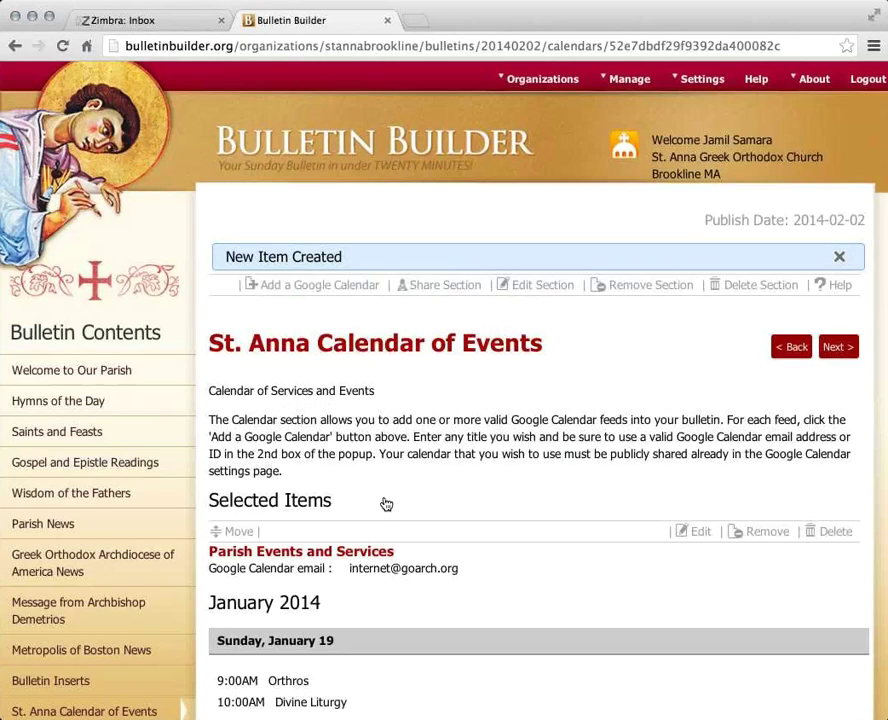
Review the January 2014 calendar listing, dismiss the New Item Created notice, and reach Publishing Preview
scroll(386, 504, down, 5)
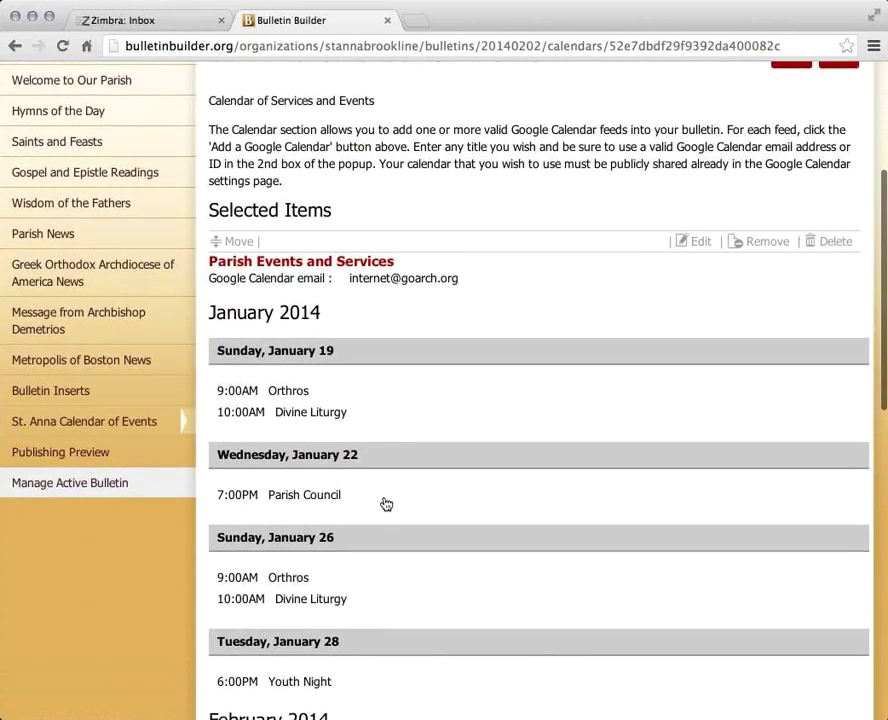
scroll(386, 504, down, 2)
scroll(386, 504, down, 1)
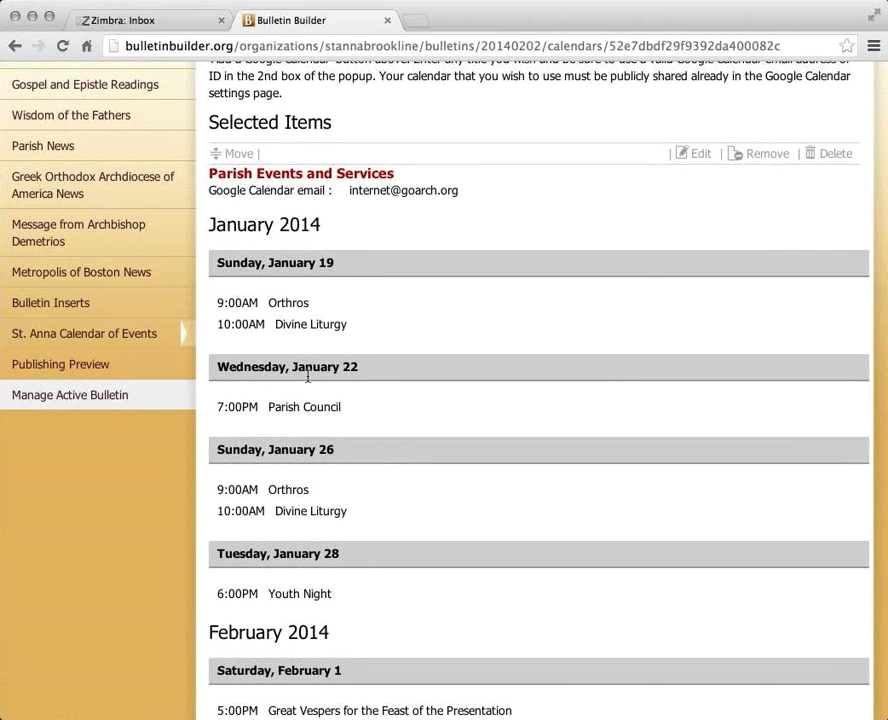
scroll(318, 398, down, 2)
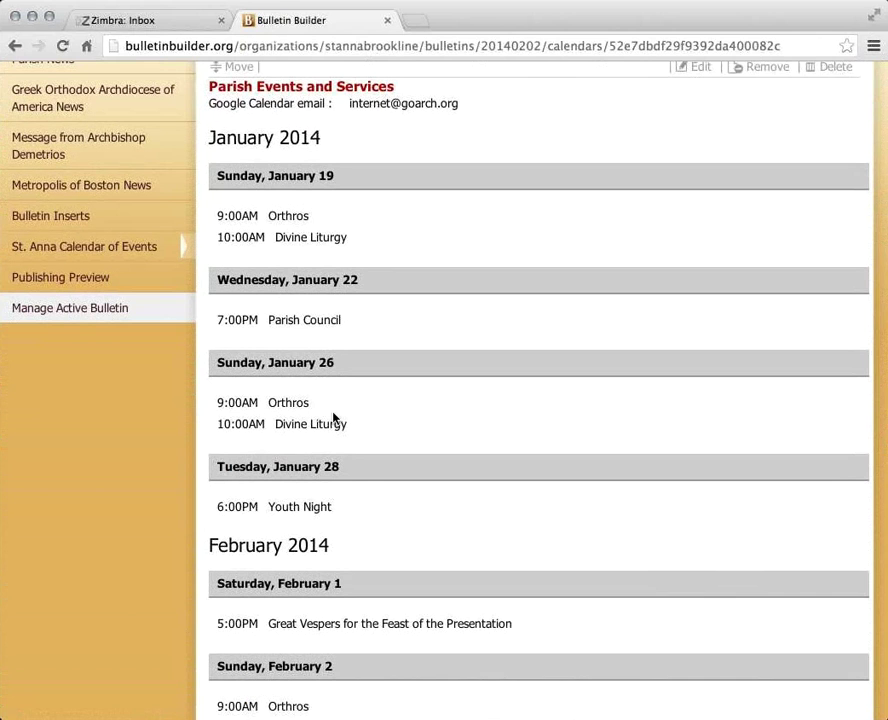
scroll(335, 418, down, 1)
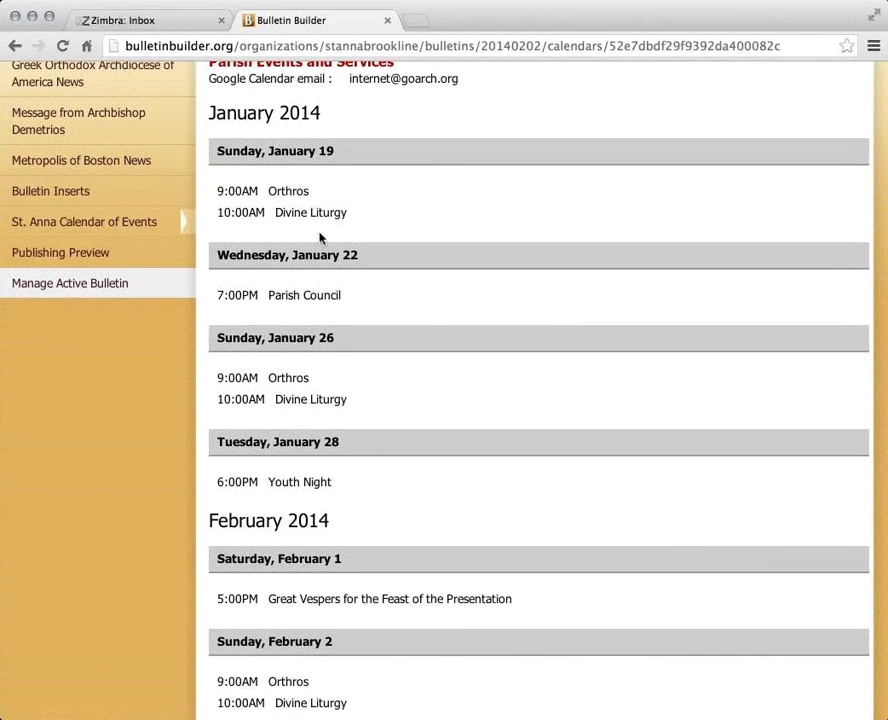
scroll(297, 560, down, 5)
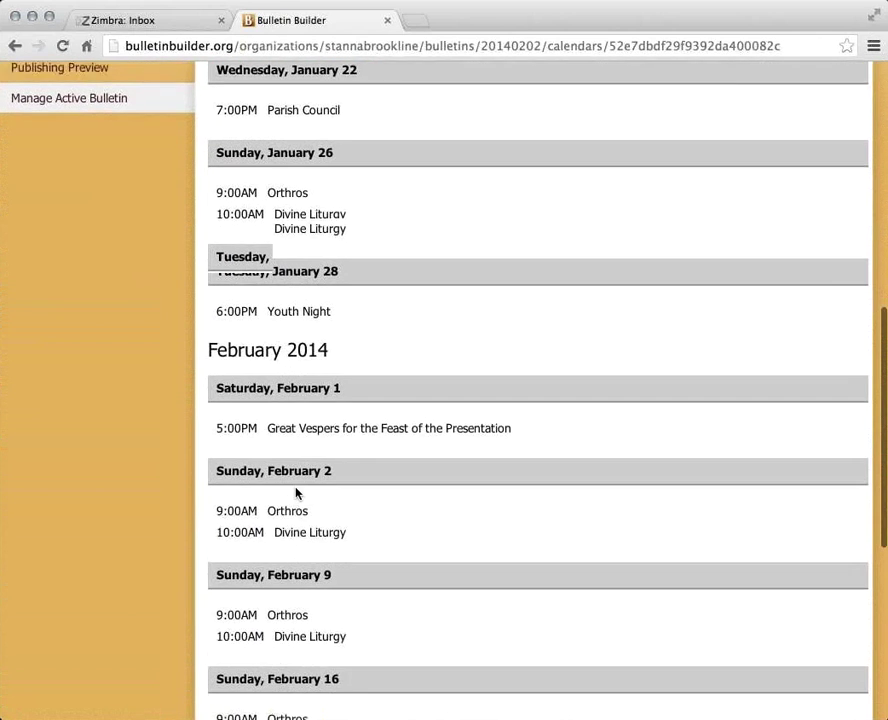
scroll(295, 493, down, 2)
scroll(295, 493, up, 9)
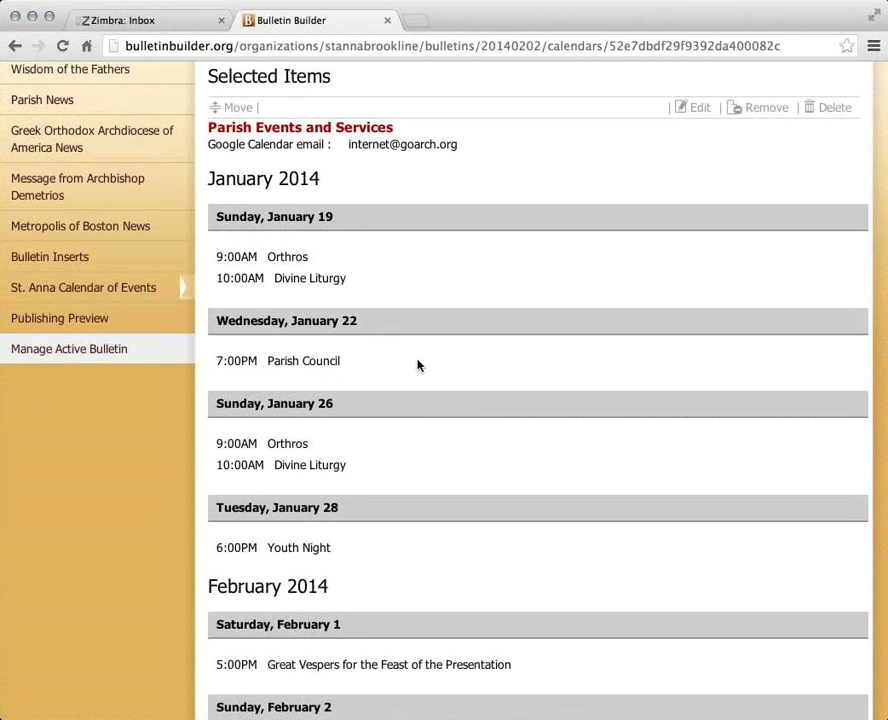
scroll(420, 380, up, 8)
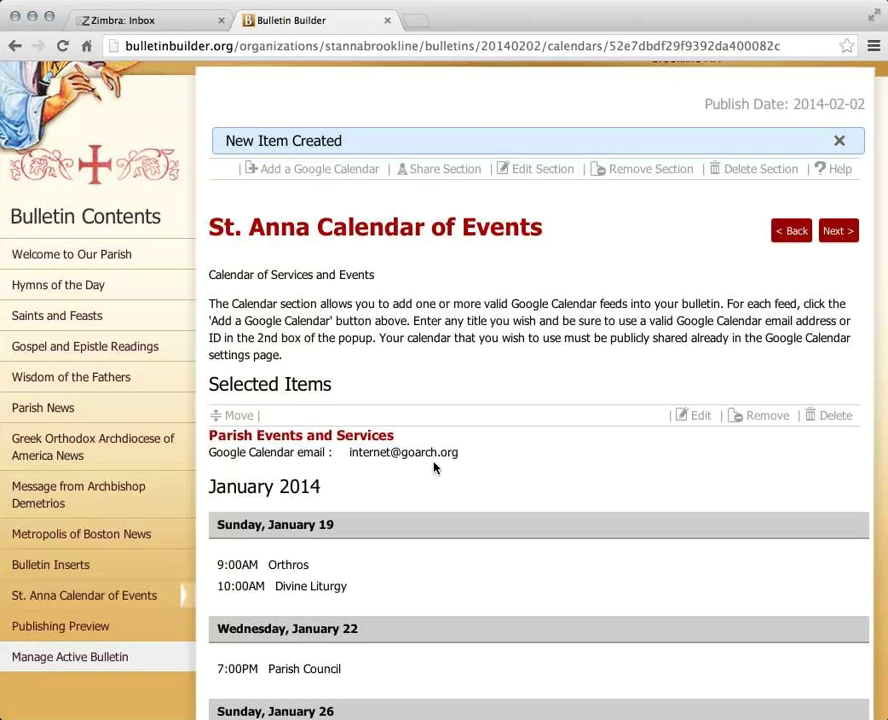
click(839, 141)
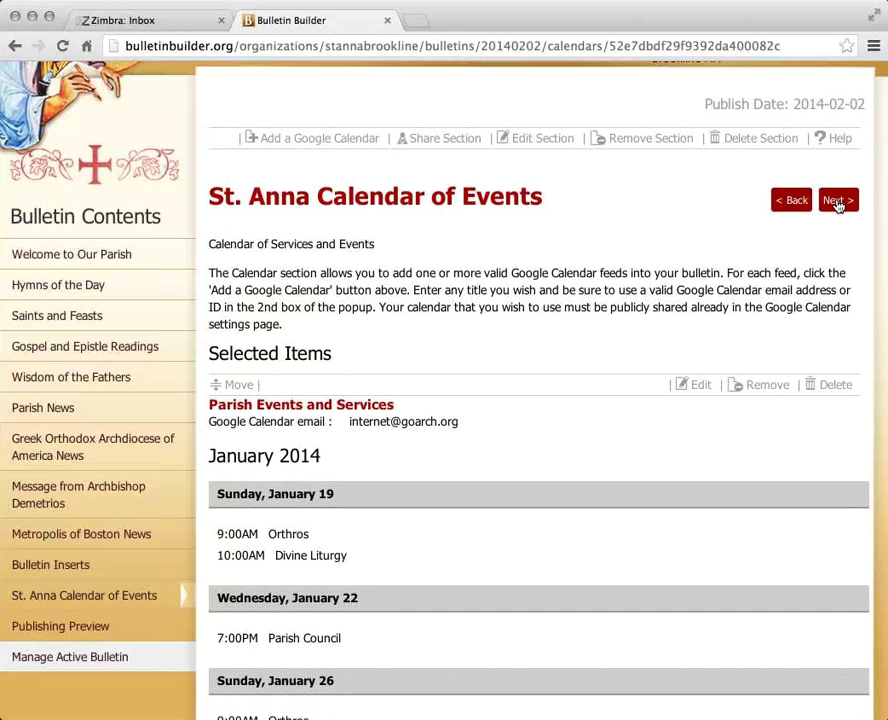
click(838, 204)
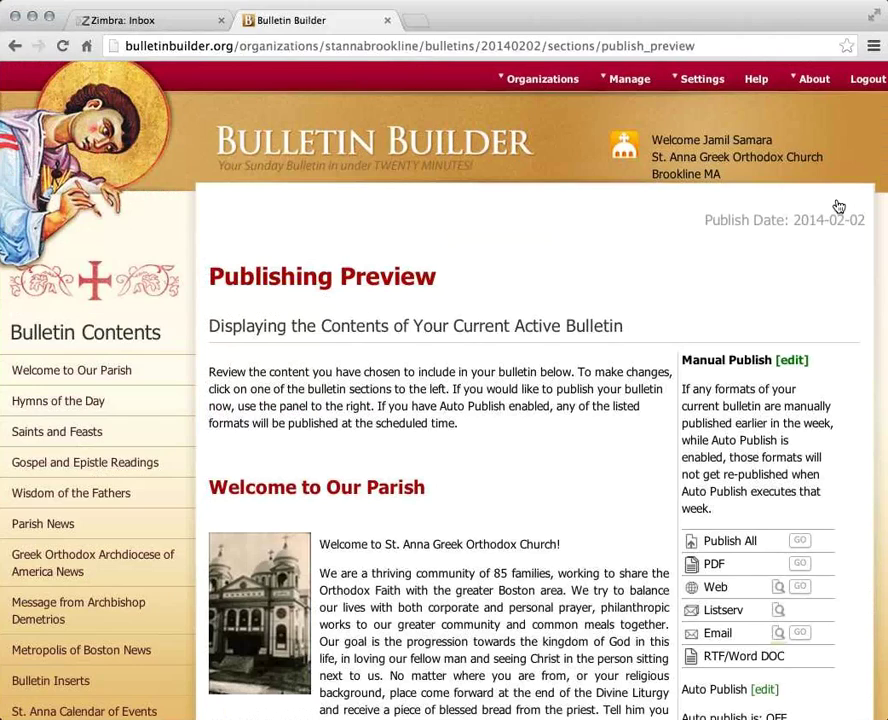
scroll(572, 437, down, 3)
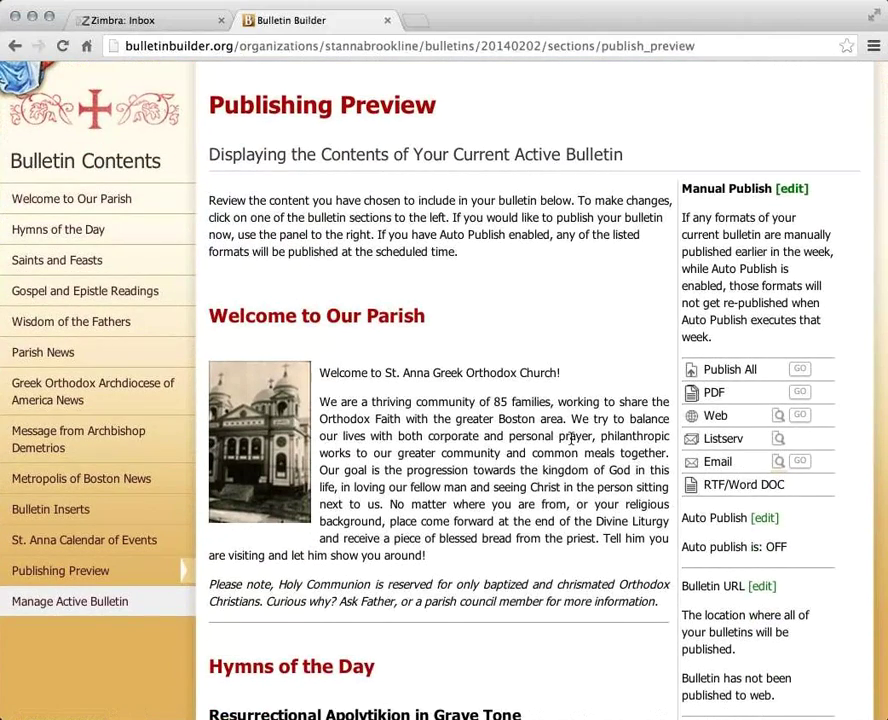
scroll(572, 437, down, 8)
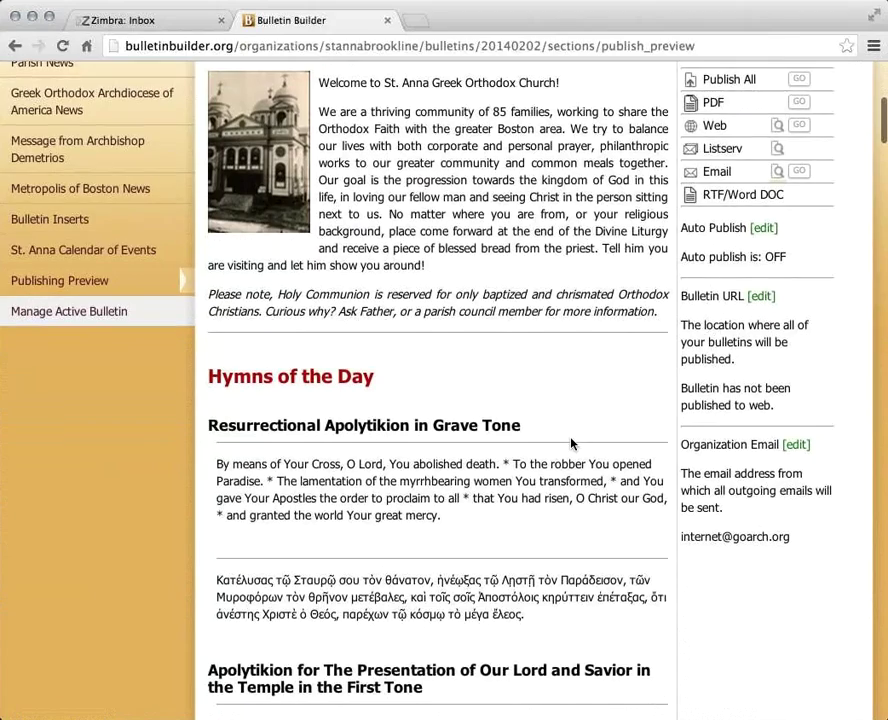
scroll(572, 443, down, 7)
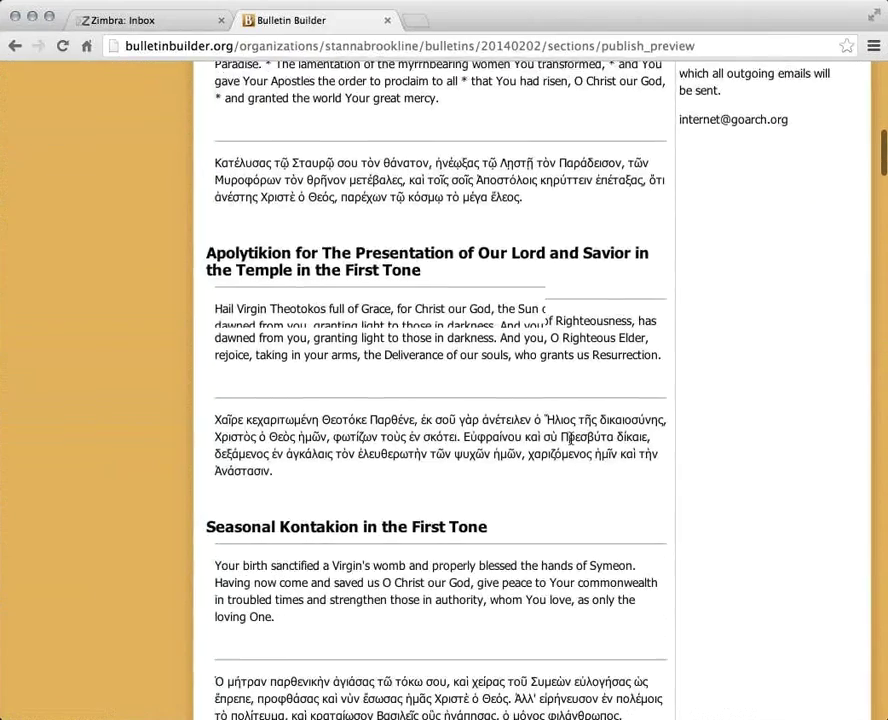
scroll(572, 443, down, 20)
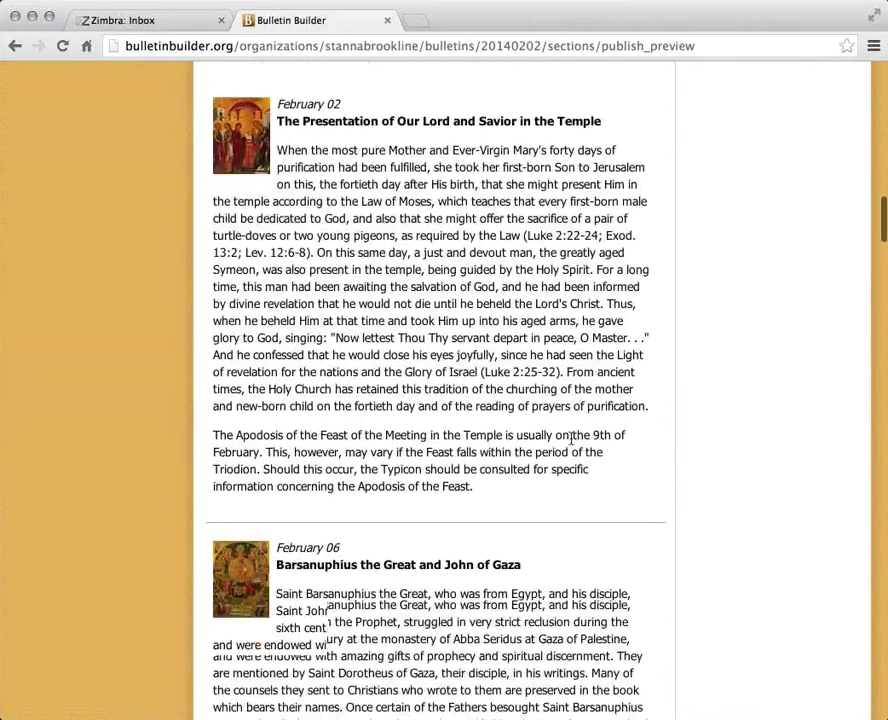
scroll(572, 440, down, 11)
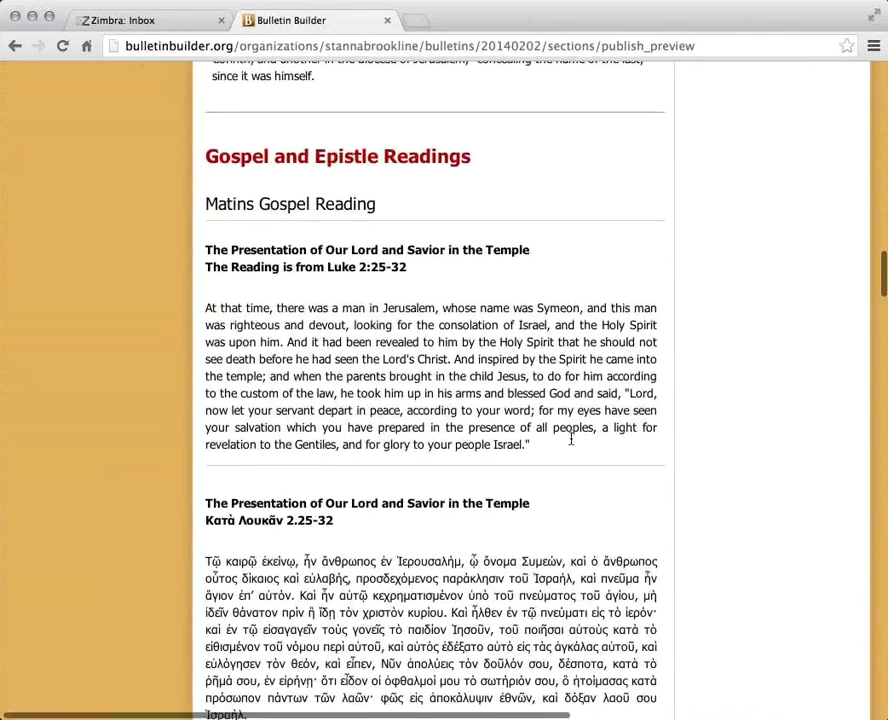
scroll(572, 440, down, 7)
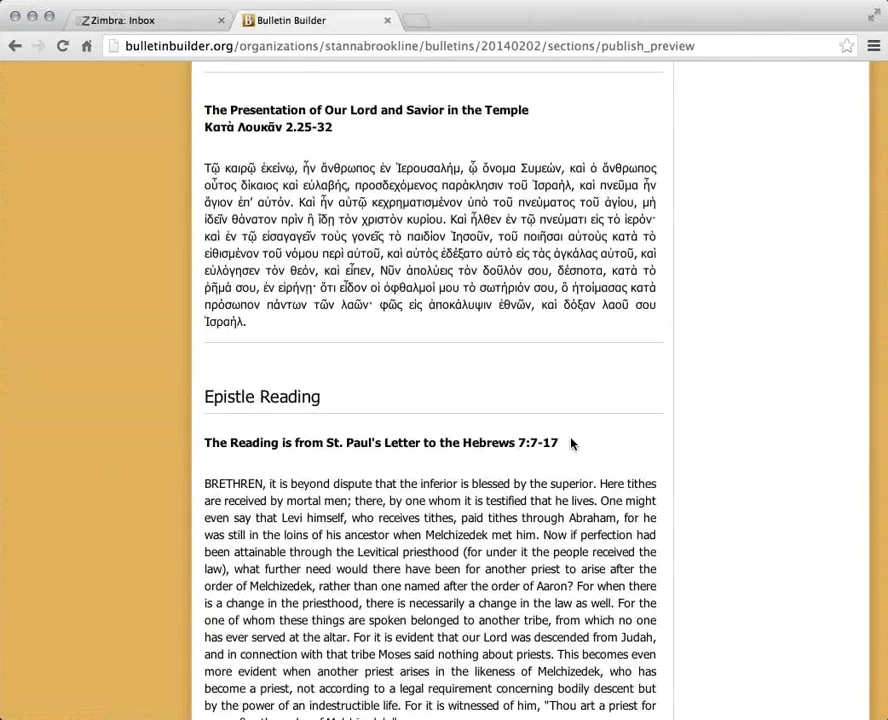
scroll(572, 440, down, 4)
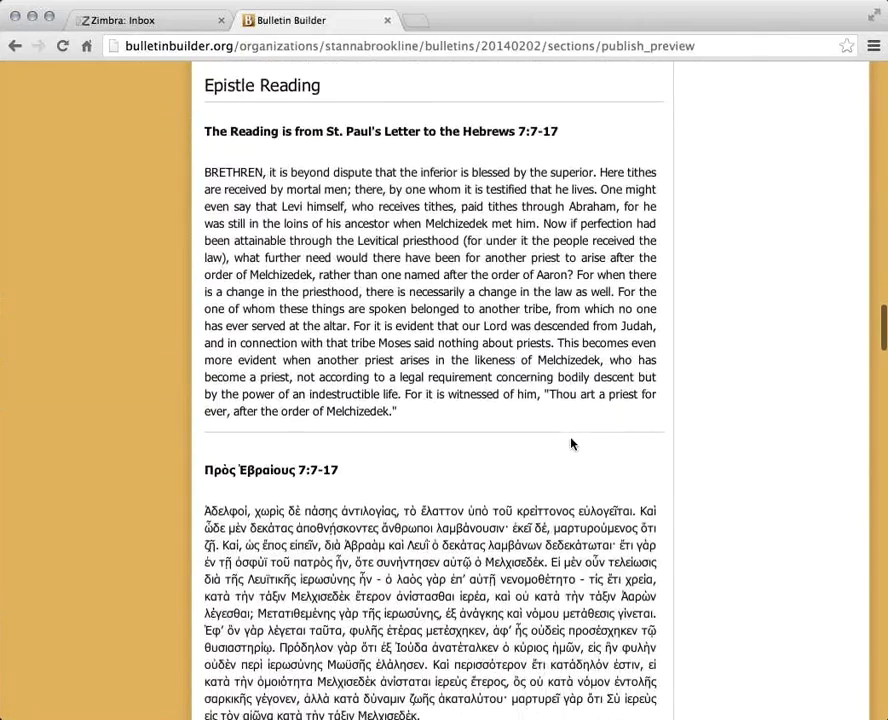
scroll(572, 440, down, 7)
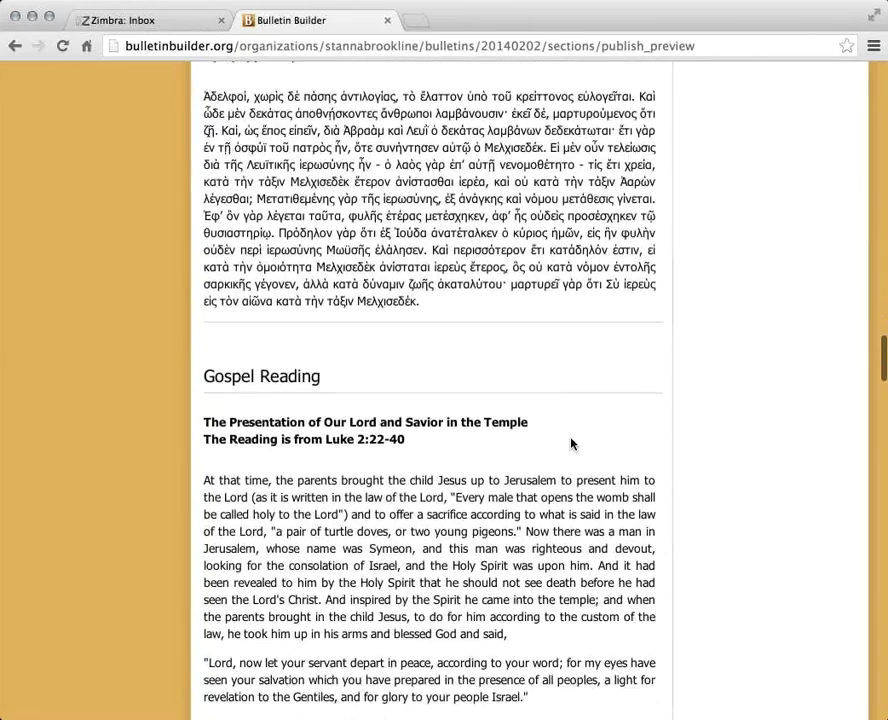
scroll(572, 440, down, 6)
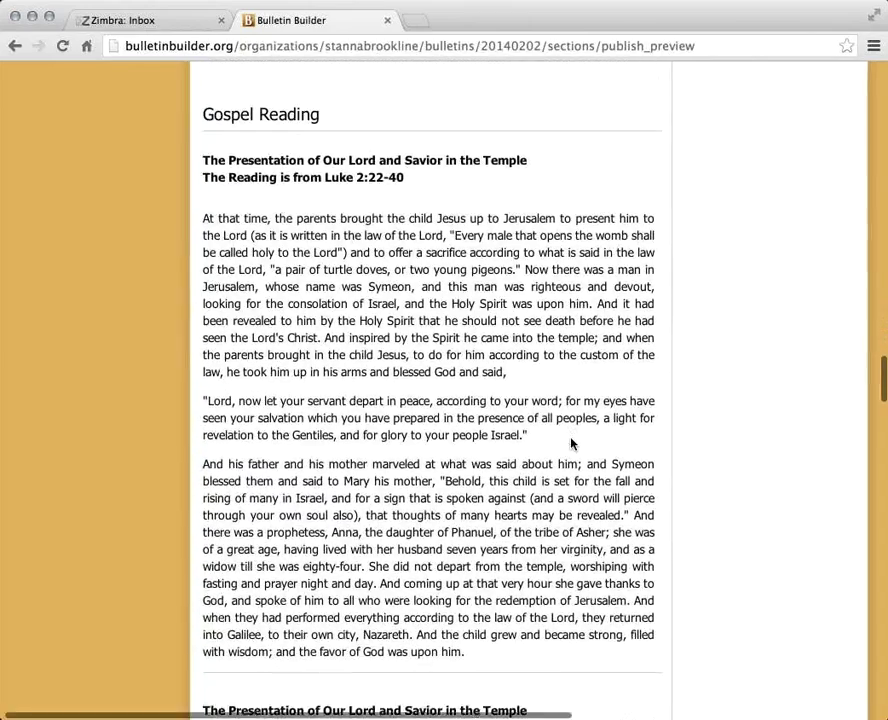
scroll(572, 440, down, 4)
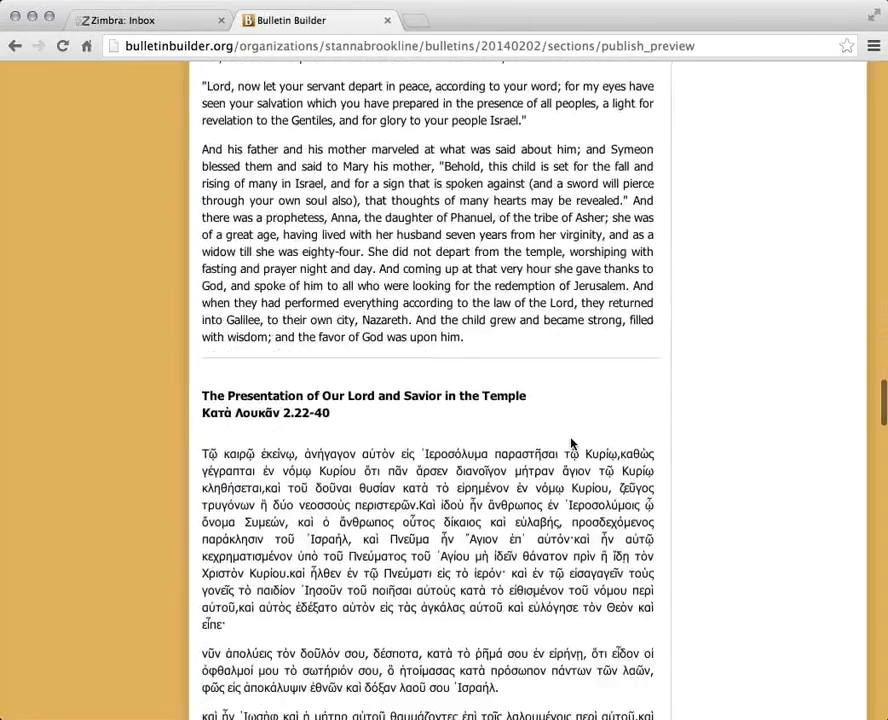
scroll(572, 443, down, 8)
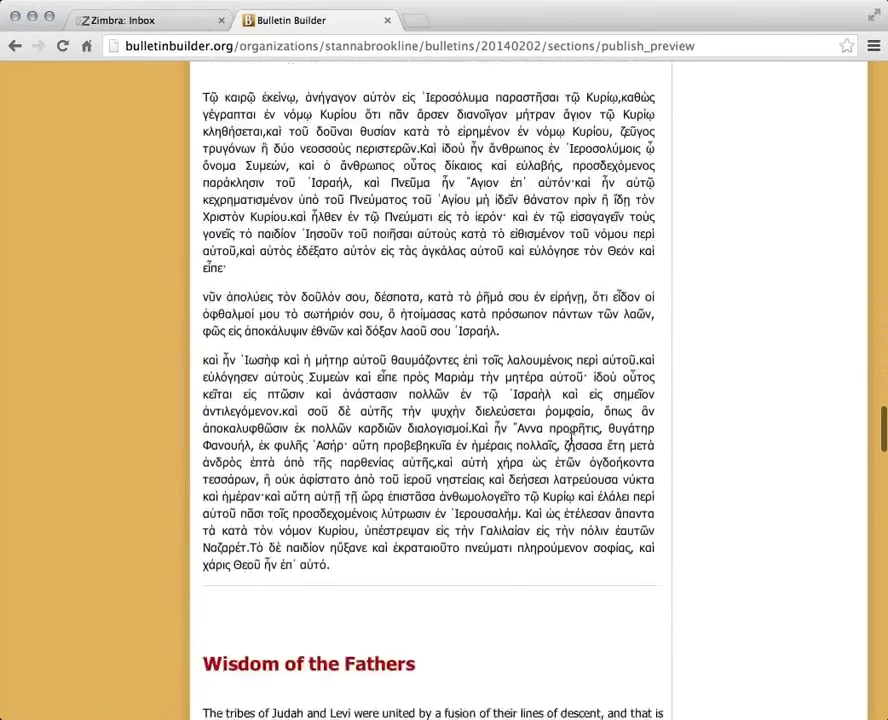
scroll(572, 443, down, 8)
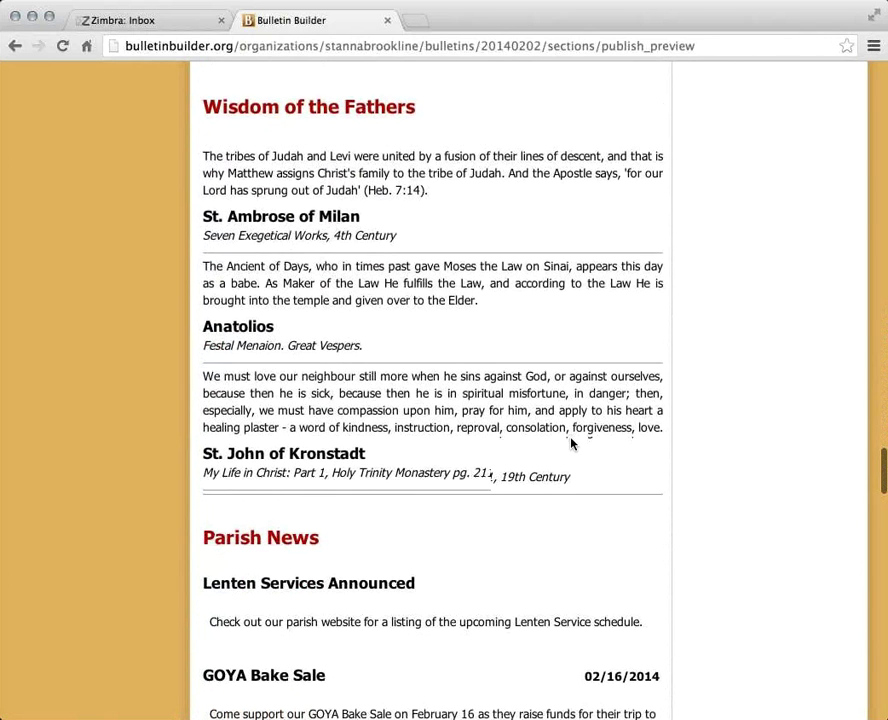
key(Home)
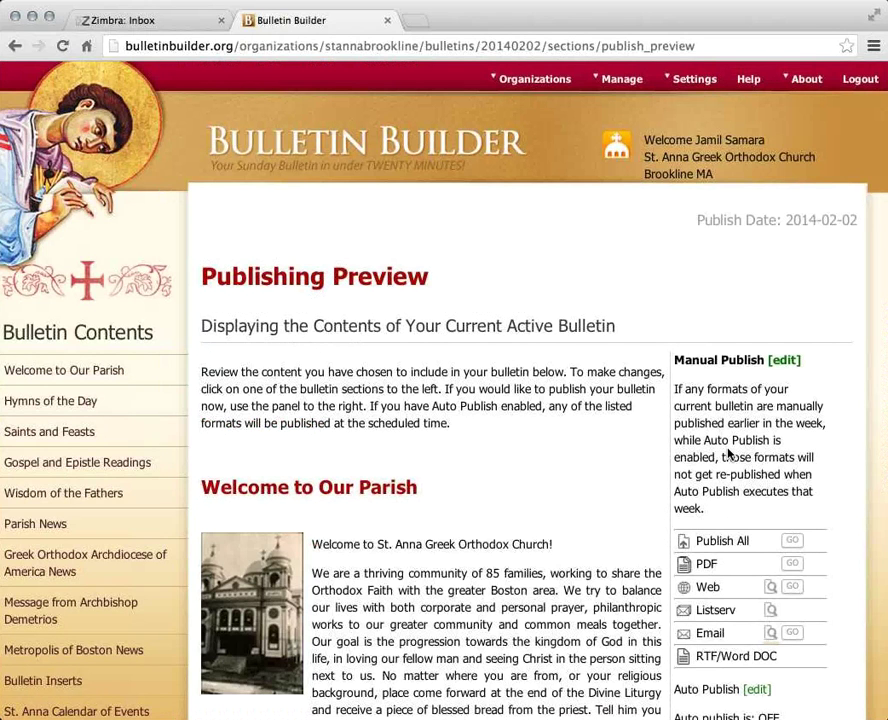
Run Publish All to publish the bulletin as PDF, web and email simultaneously
scroll(729, 453, down, 1)
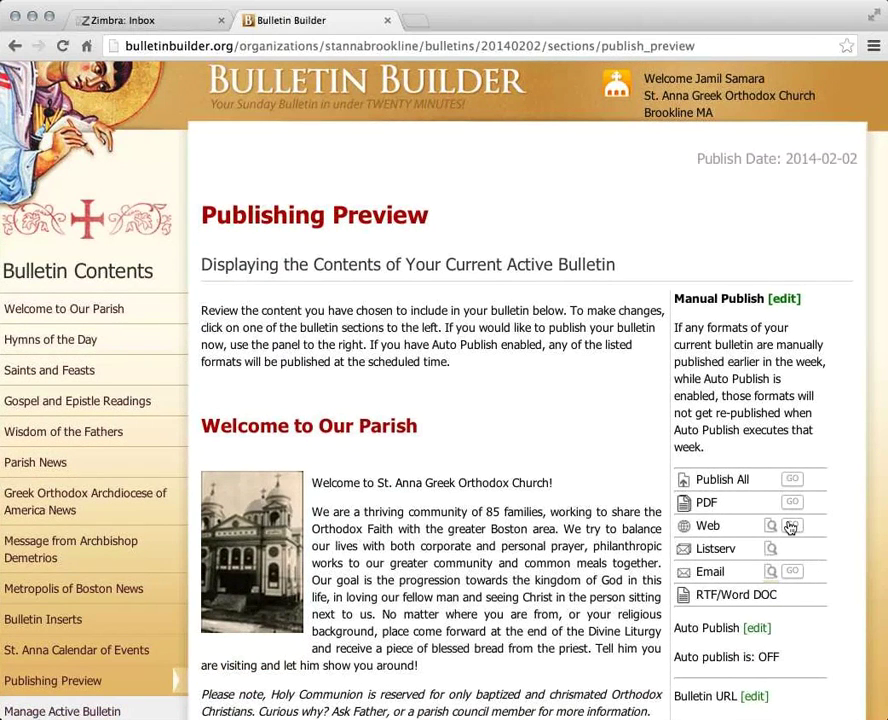
scroll(777, 511, down, 1)
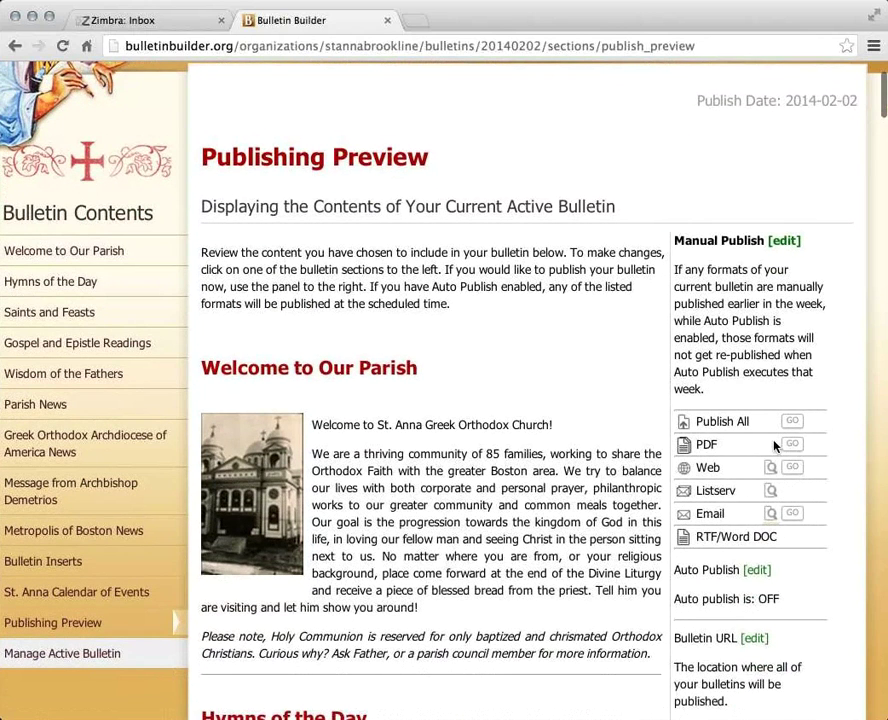
click(791, 448)
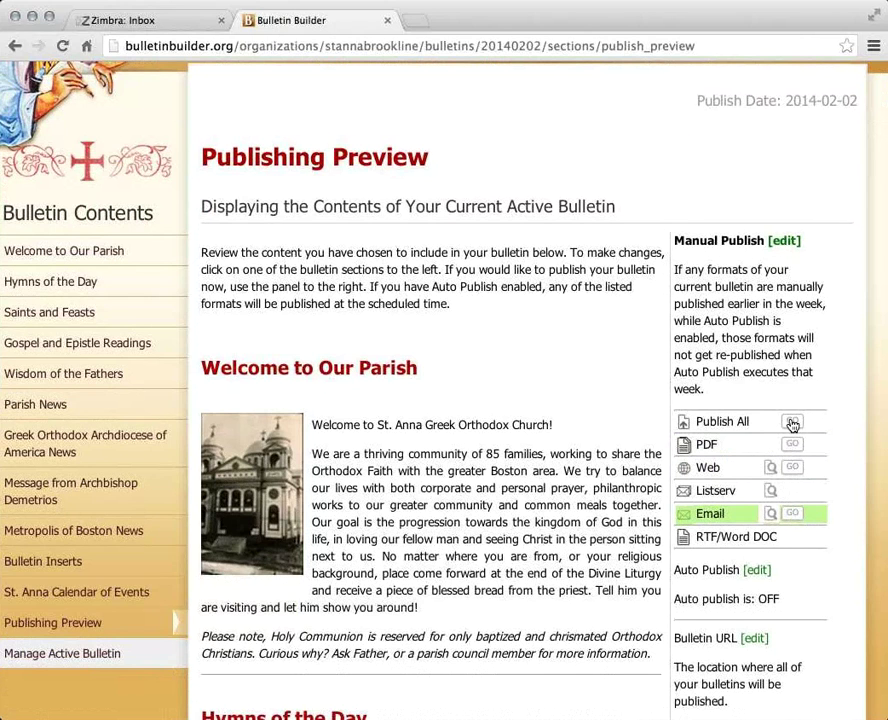
click(792, 422)
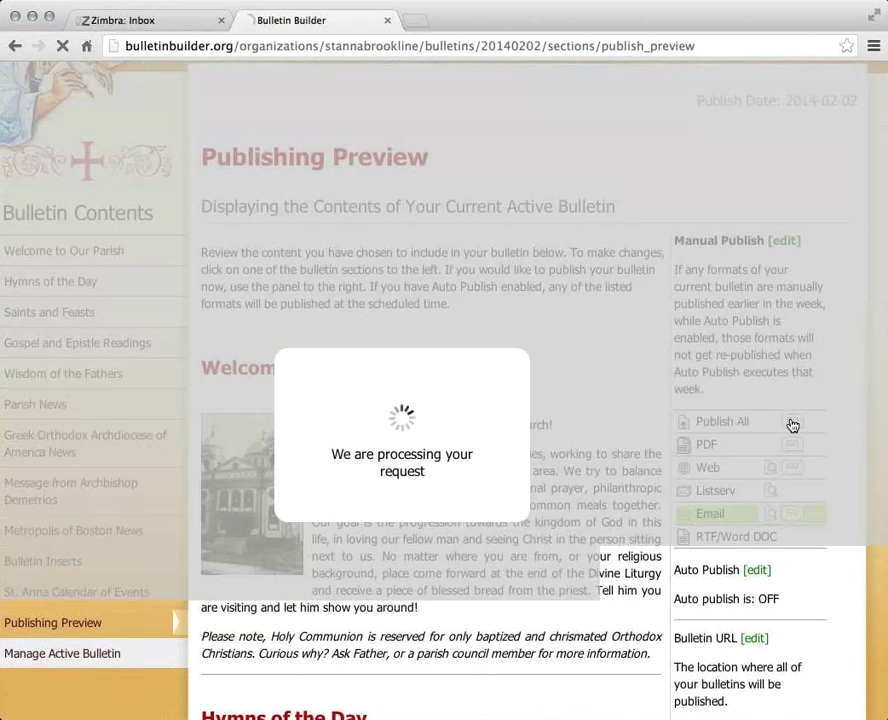
scroll(792, 425, down, 2)
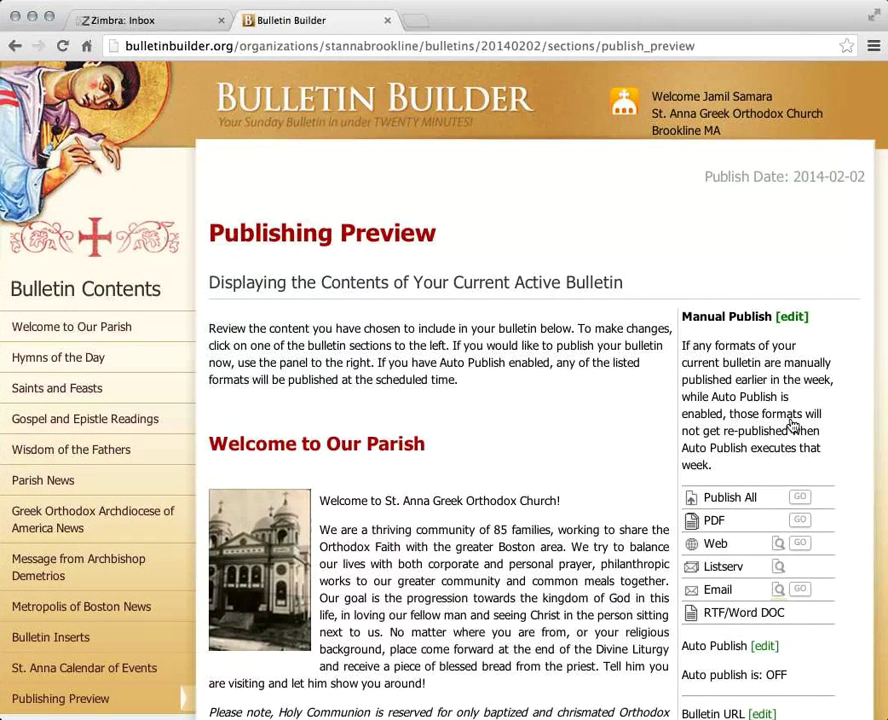
scroll(792, 425, down, 4)
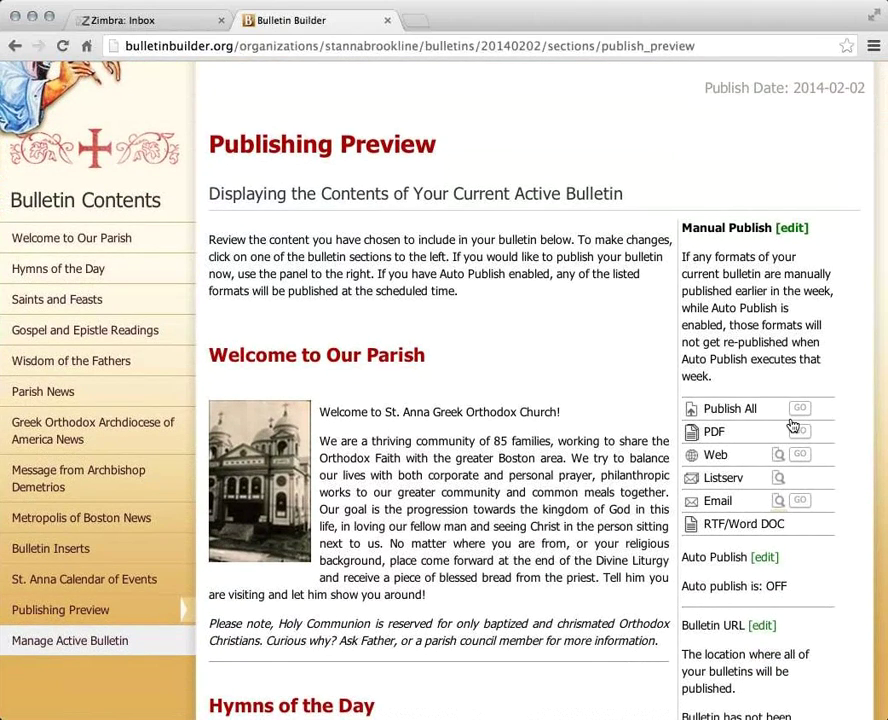
scroll(792, 425, down, 4)
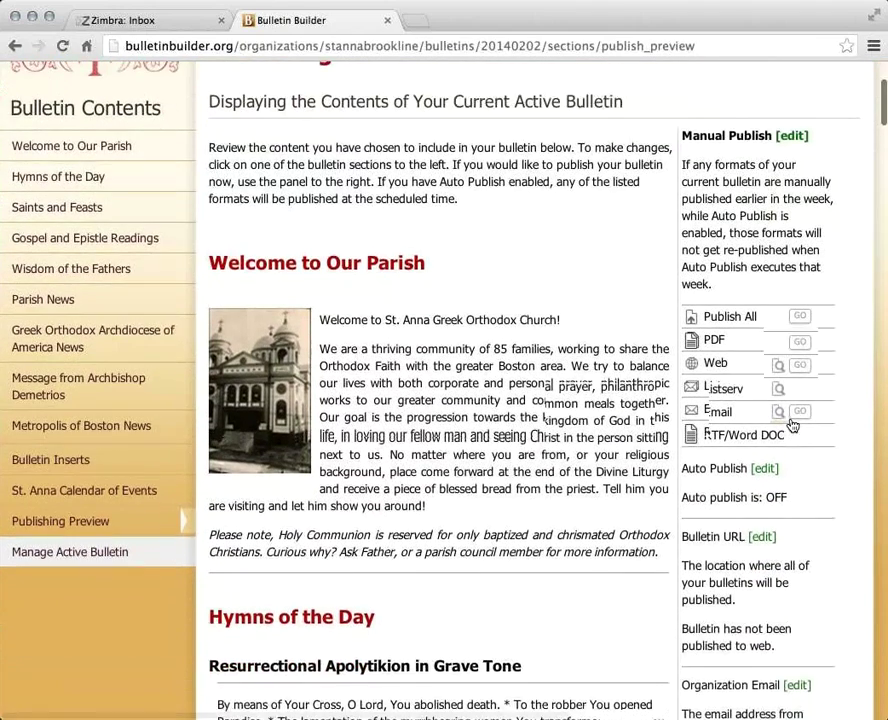
scroll(760, 540, down, 4)
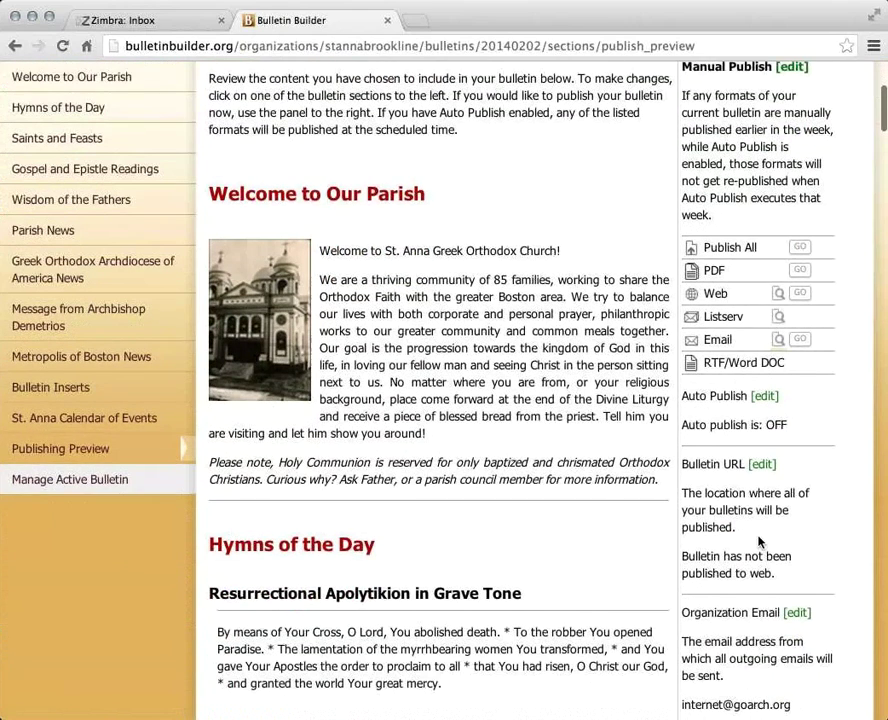
Highlight the Auto Publish lines showing it is OFF, then review the publish checkmarks
triple_click(706, 378)
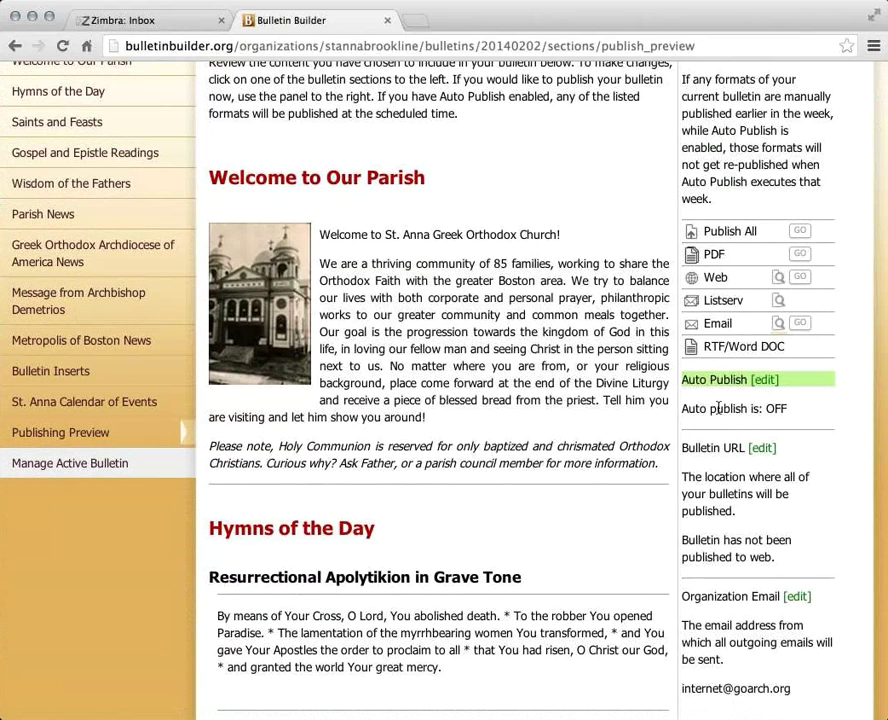
triple_click(729, 408)
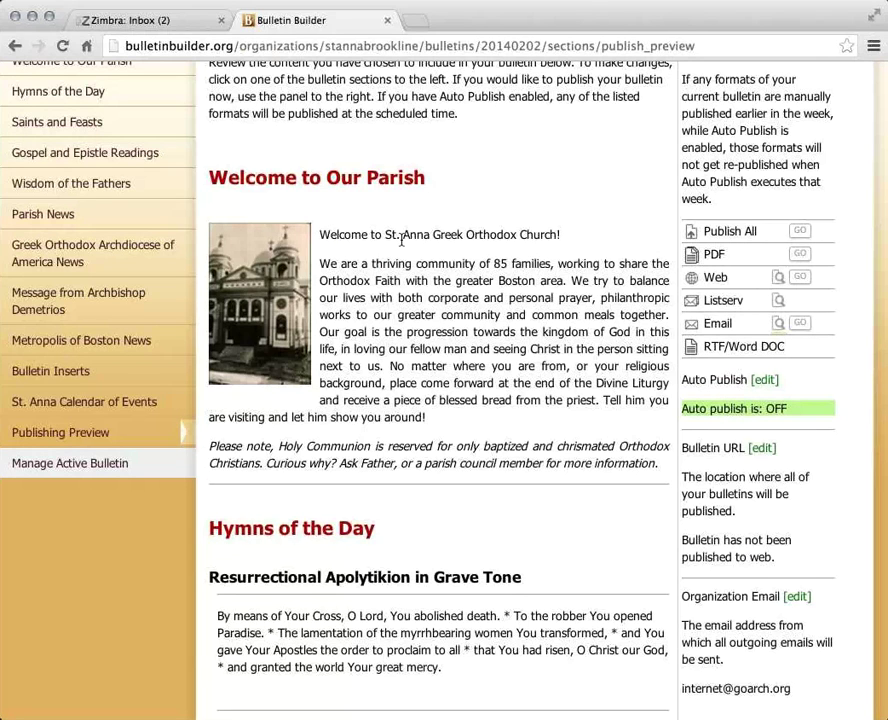
drag(710, 380, 710, 407)
click(710, 407)
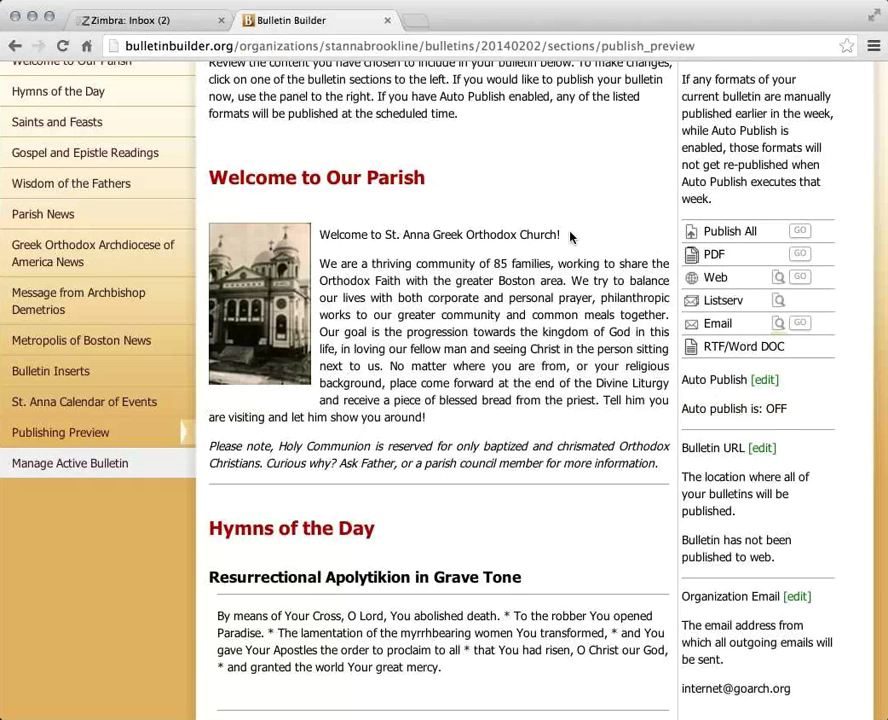
scroll(570, 236, up, 1)
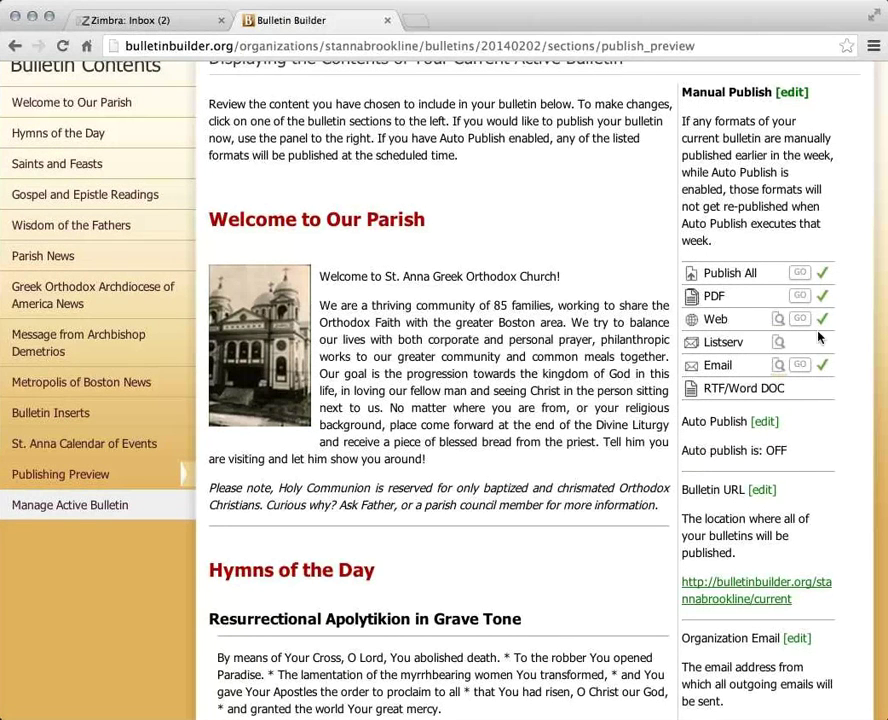
Open the Bulletin URL in a new tab and select its web address
scroll(815, 453, down, 2)
scroll(815, 453, down, 1)
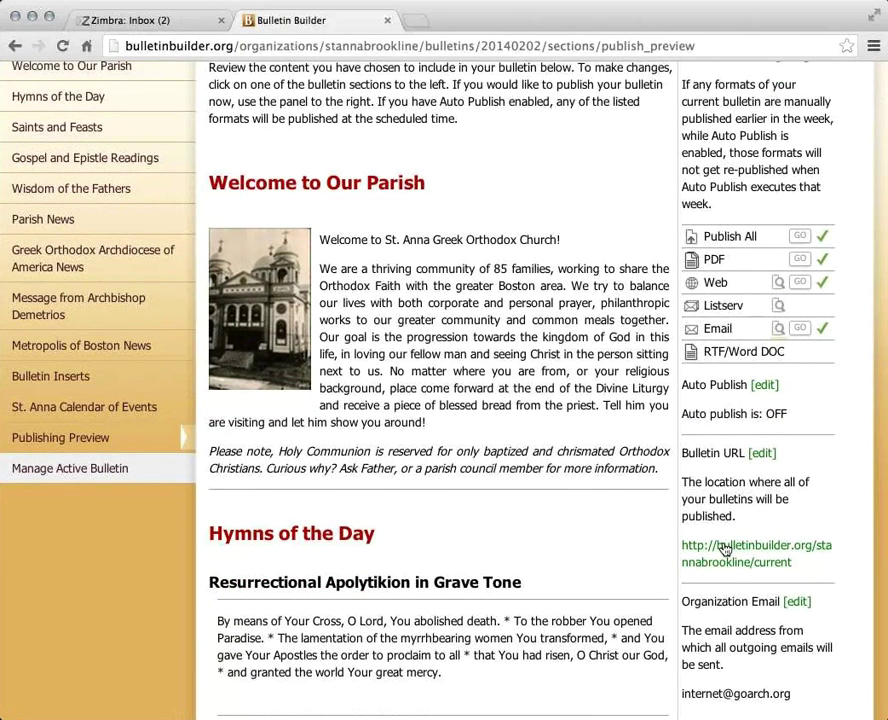
click(725, 549)
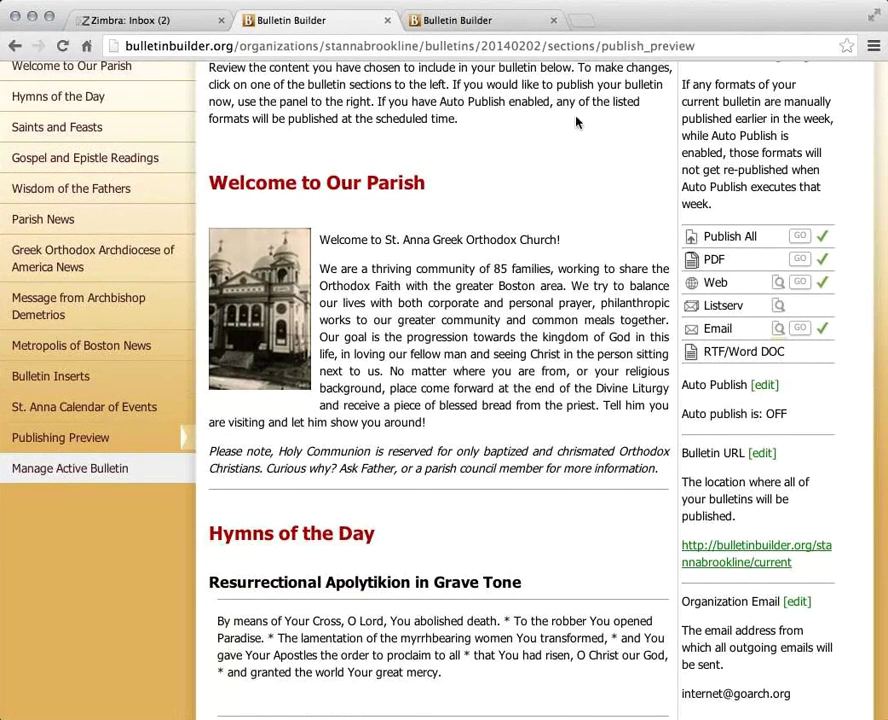
click(442, 21)
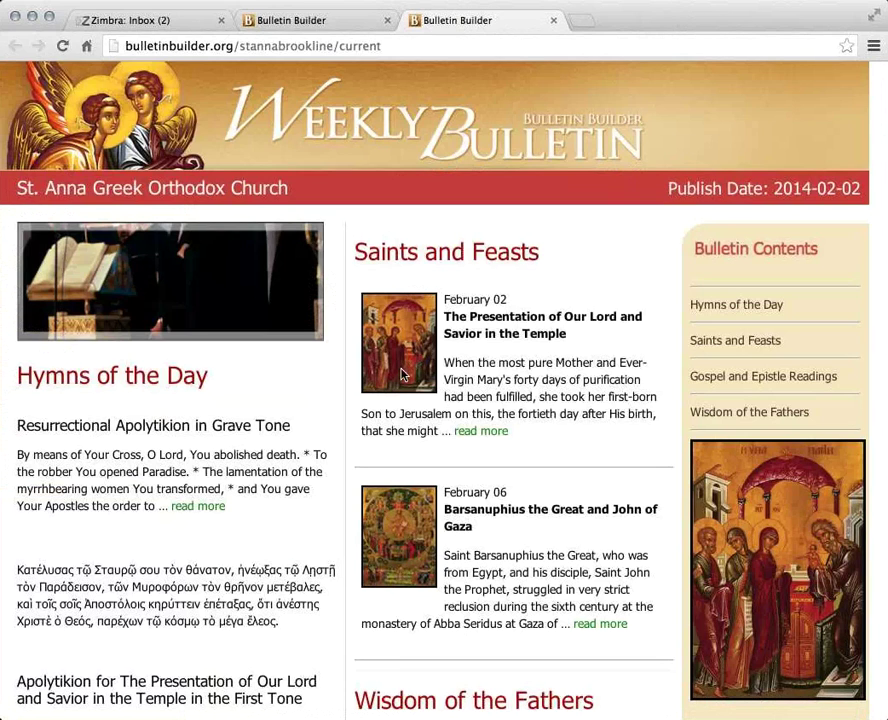
double_click(205, 46)
drag(205, 46, 305, 46)
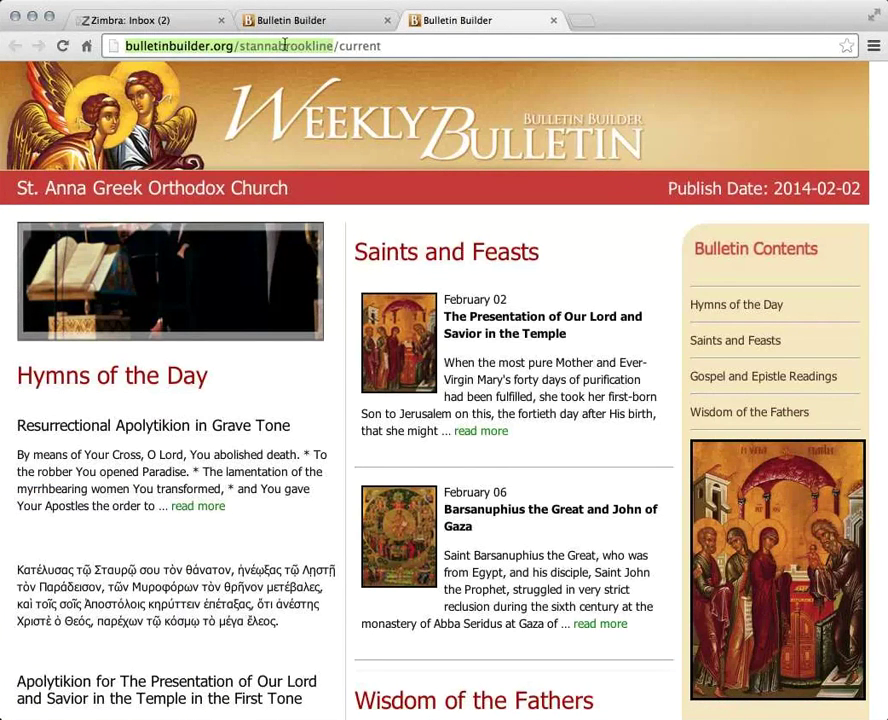
Scroll the public bulletin page down to the events calendar, then close the tab
scroll(350, 291, down, 2)
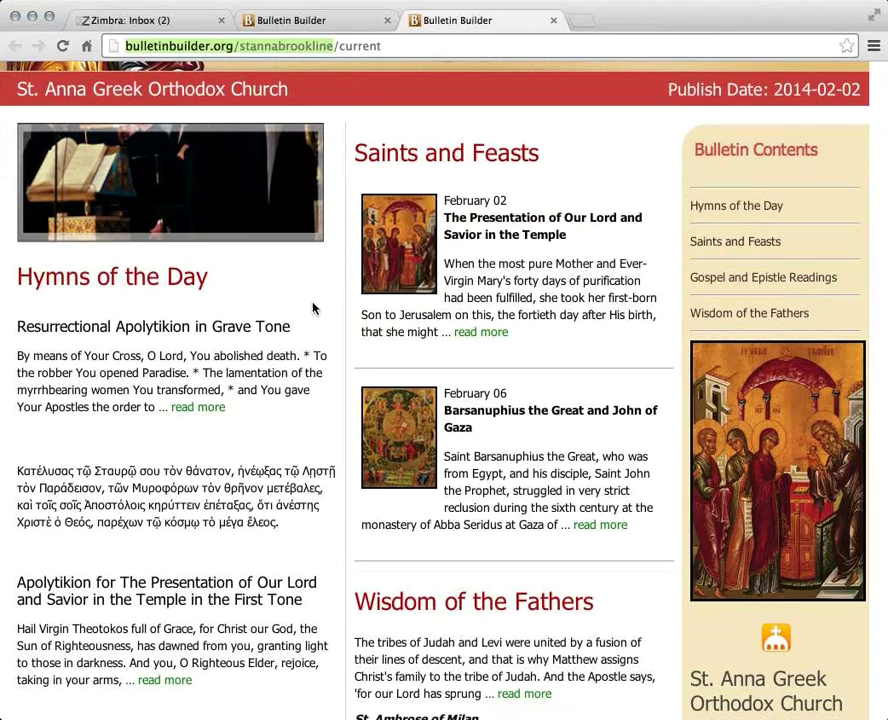
scroll(313, 307, down, 5)
scroll(313, 307, down, 8)
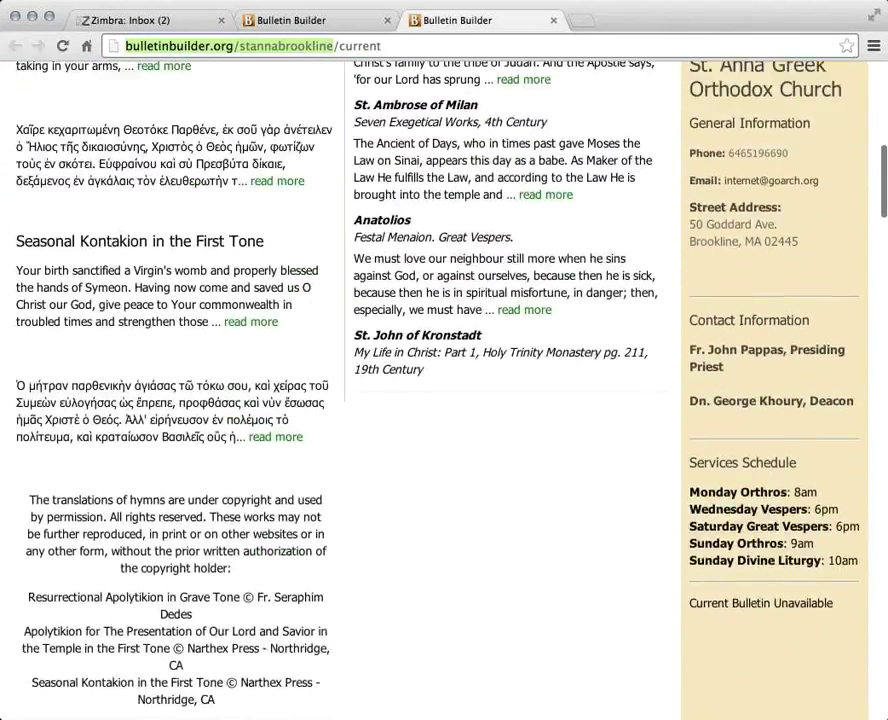
scroll(313, 305, down, 10)
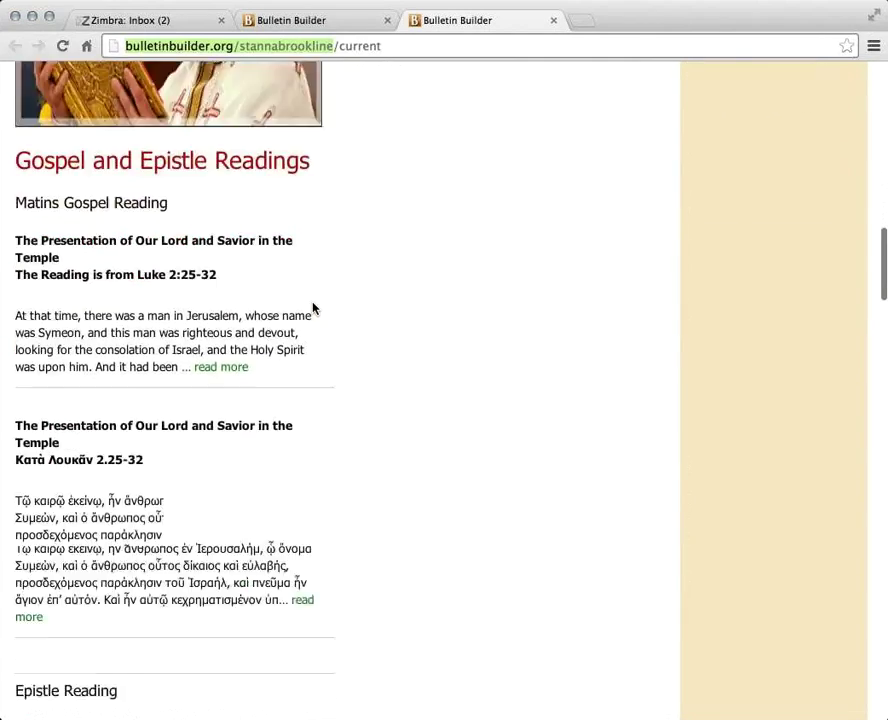
scroll(313, 307, down, 11)
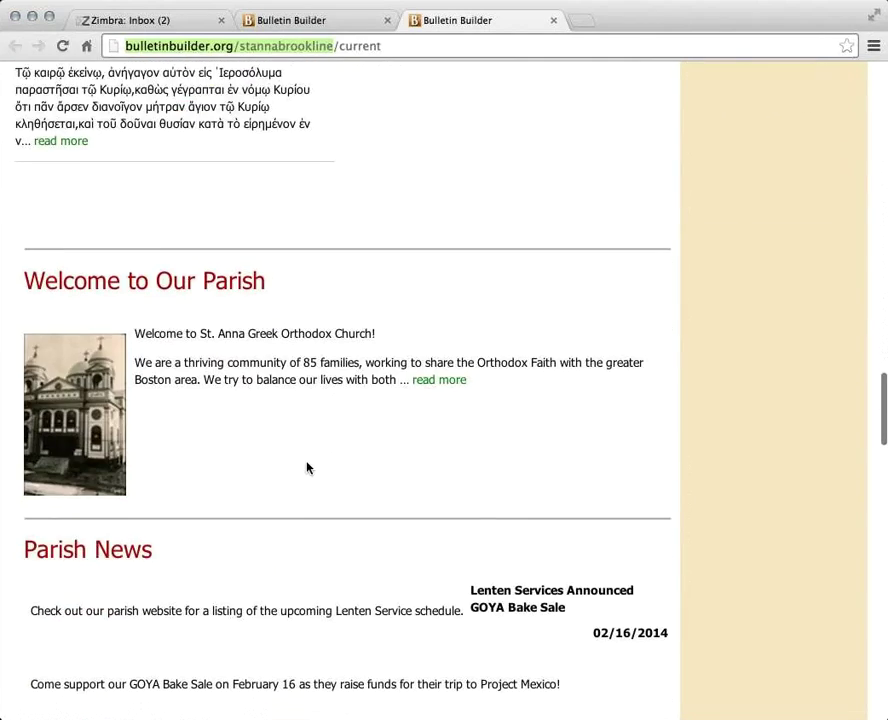
scroll(307, 467, down, 2)
scroll(264, 473, down, 3)
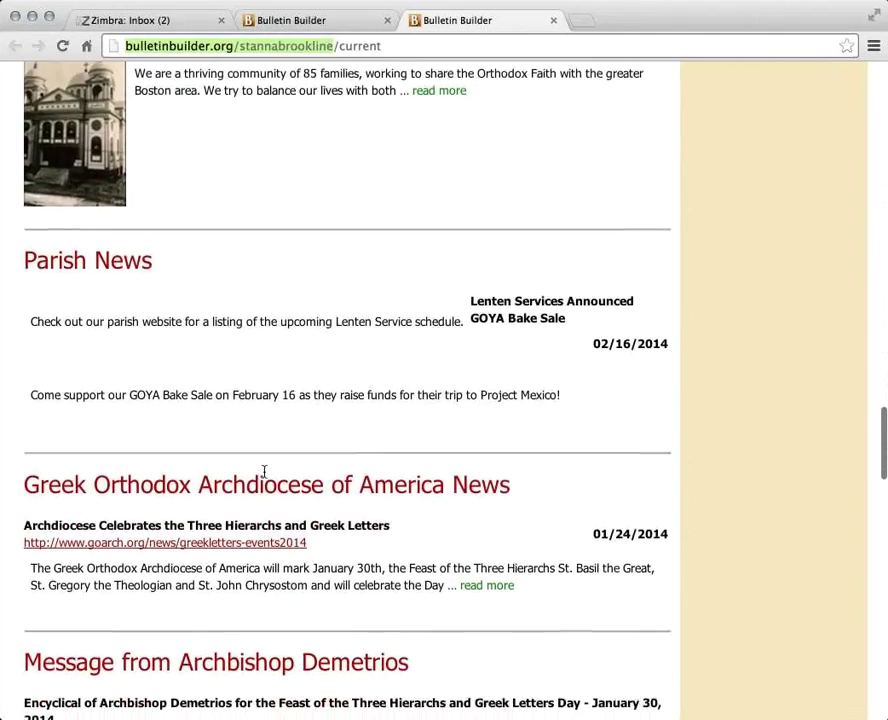
scroll(264, 476, down, 4)
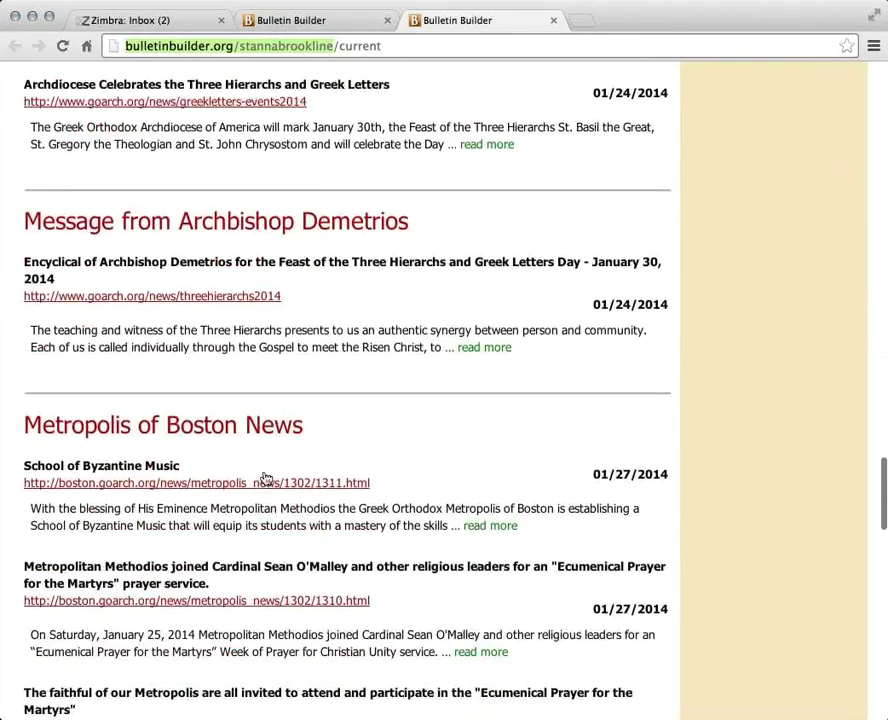
scroll(266, 477, down, 6)
scroll(265, 477, down, 4)
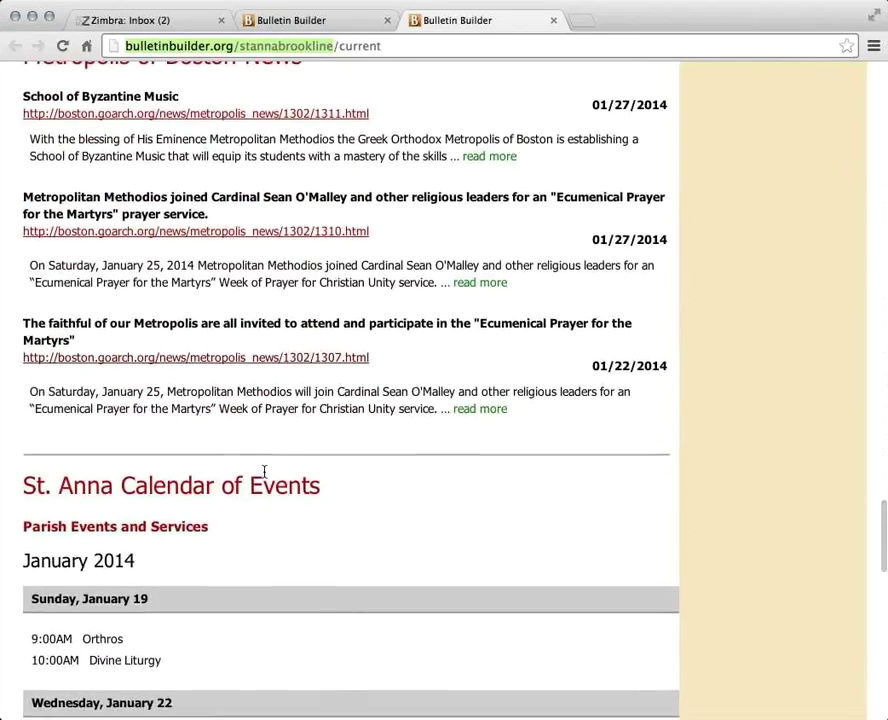
key(super+w)
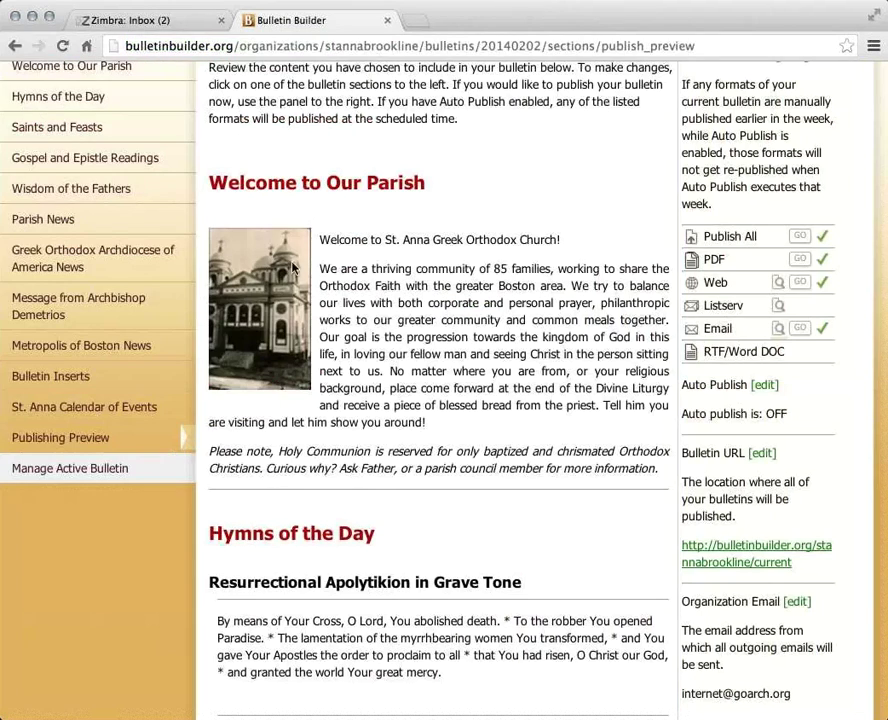
Open the Weekly Bulletin PDF email with images displayed and follow its PDF link
click(150, 20)
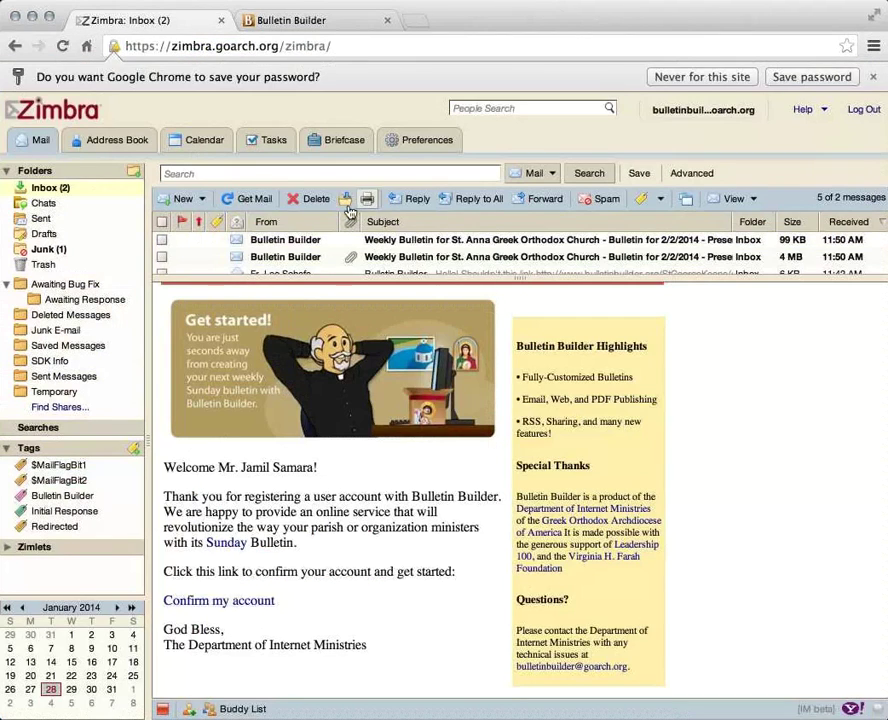
click(372, 257)
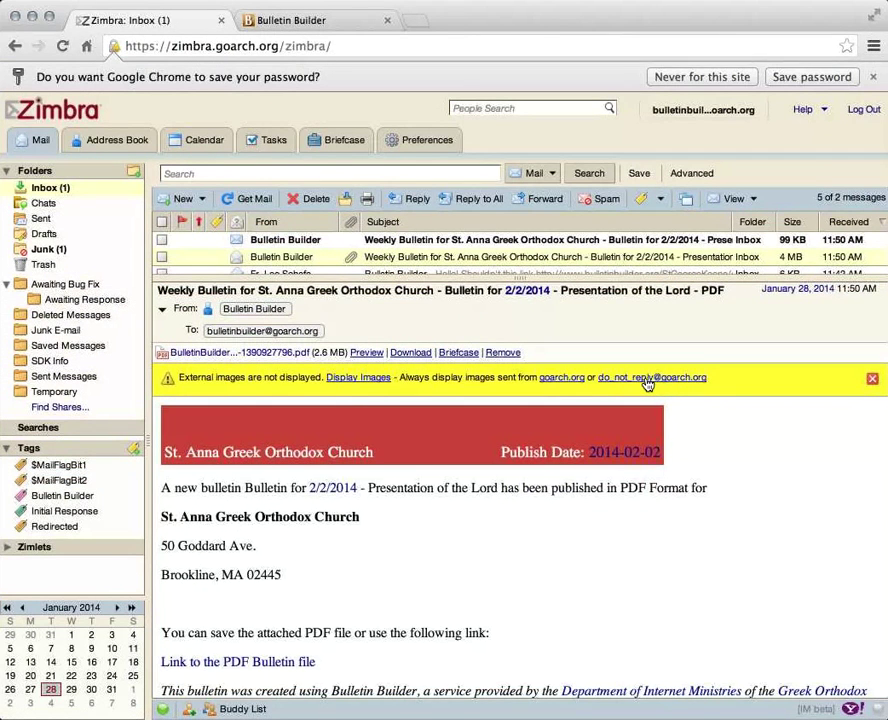
click(562, 380)
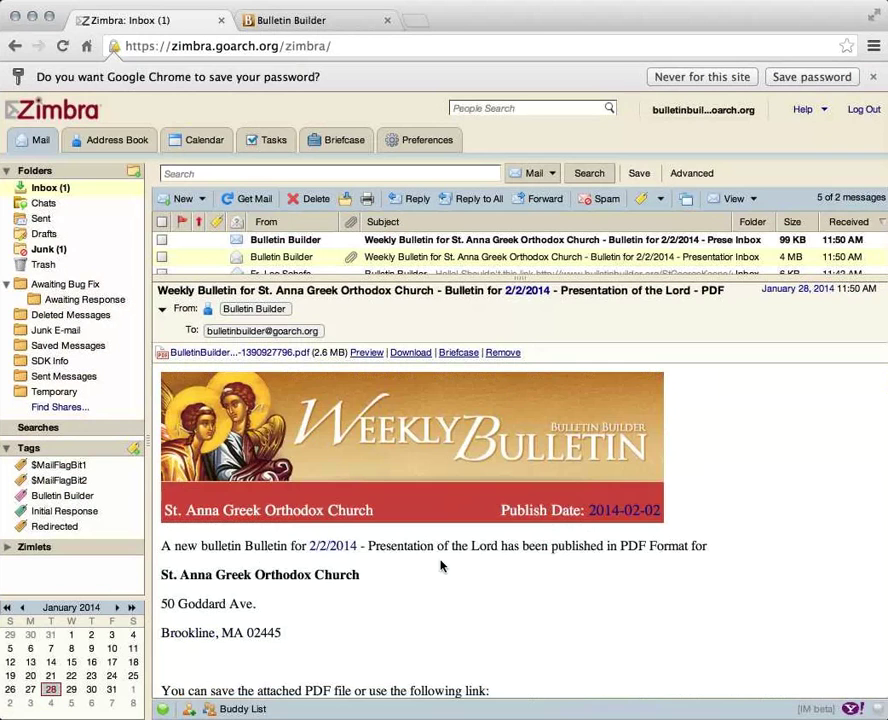
scroll(330, 450, down, 2)
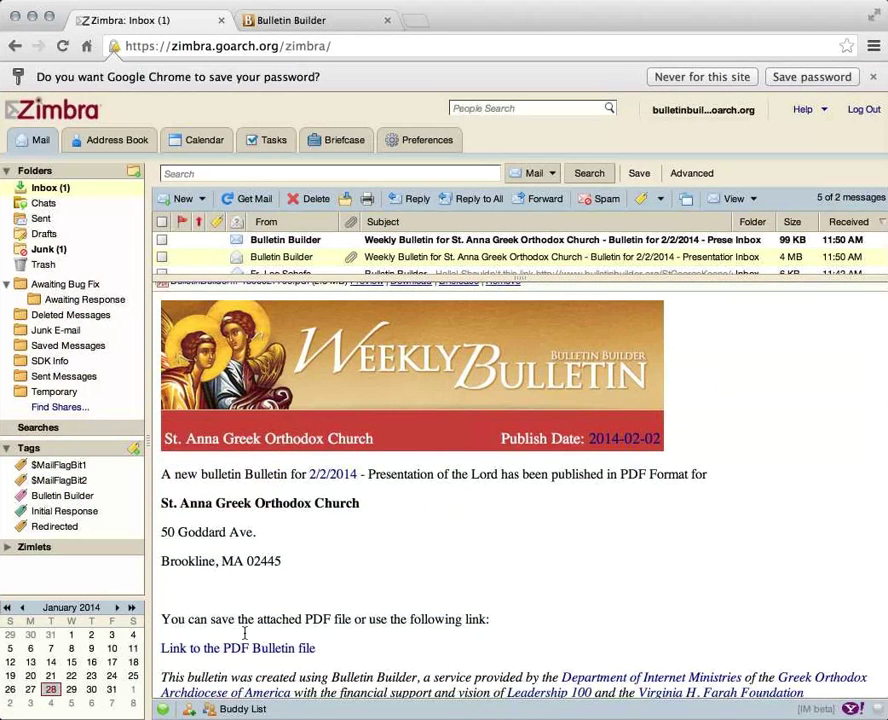
click(244, 649)
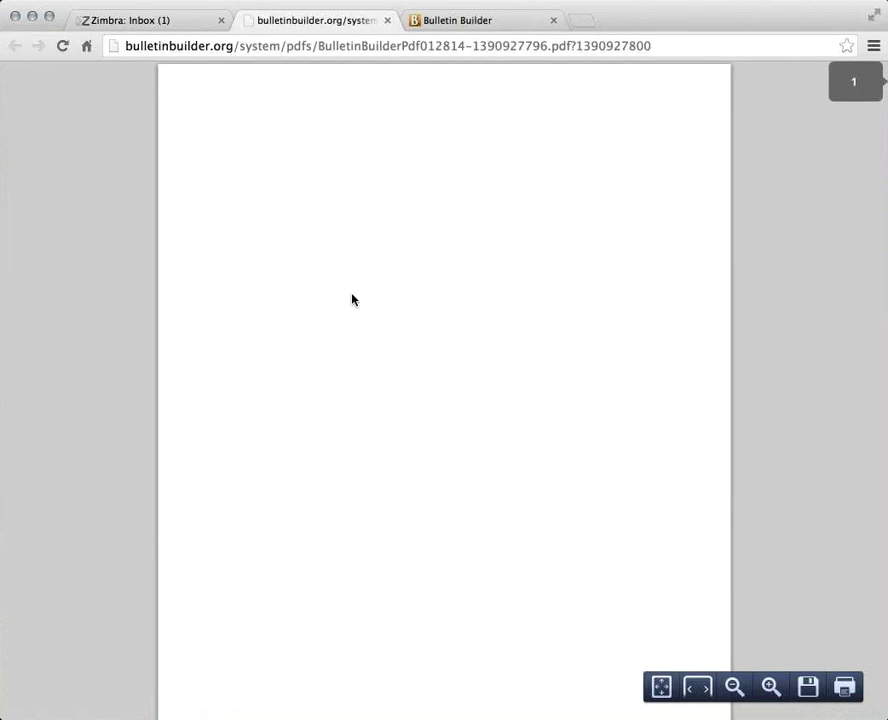
Read the bulletin PDF through the news pages, back to page 2, then return to Zimbra
scroll(410, 432, down, 5)
scroll(408, 432, down, 5)
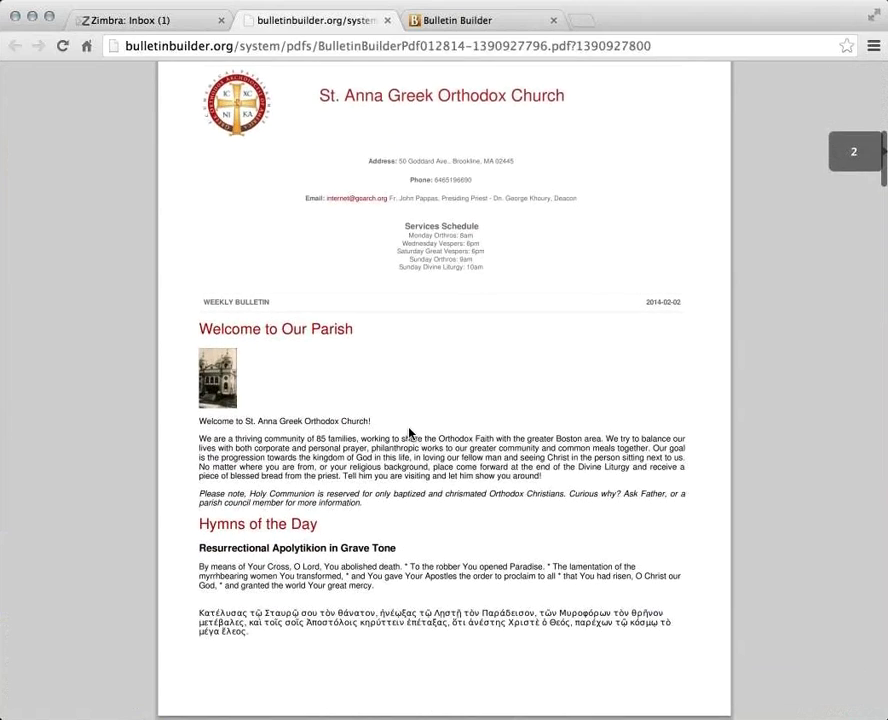
scroll(409, 432, down, 5)
scroll(409, 432, down, 6)
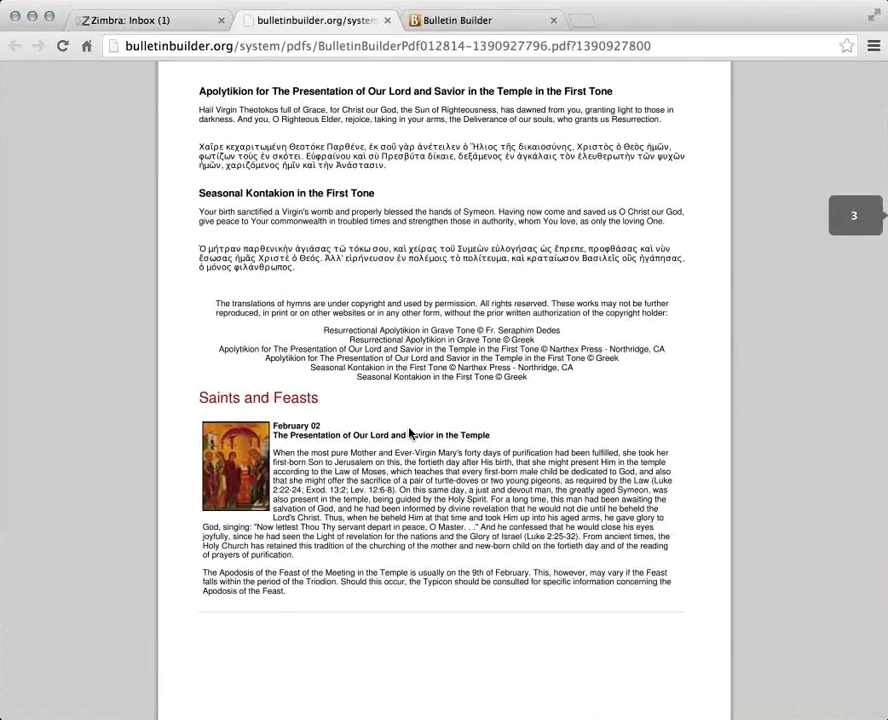
scroll(409, 432, up, 1)
scroll(409, 432, down, 10)
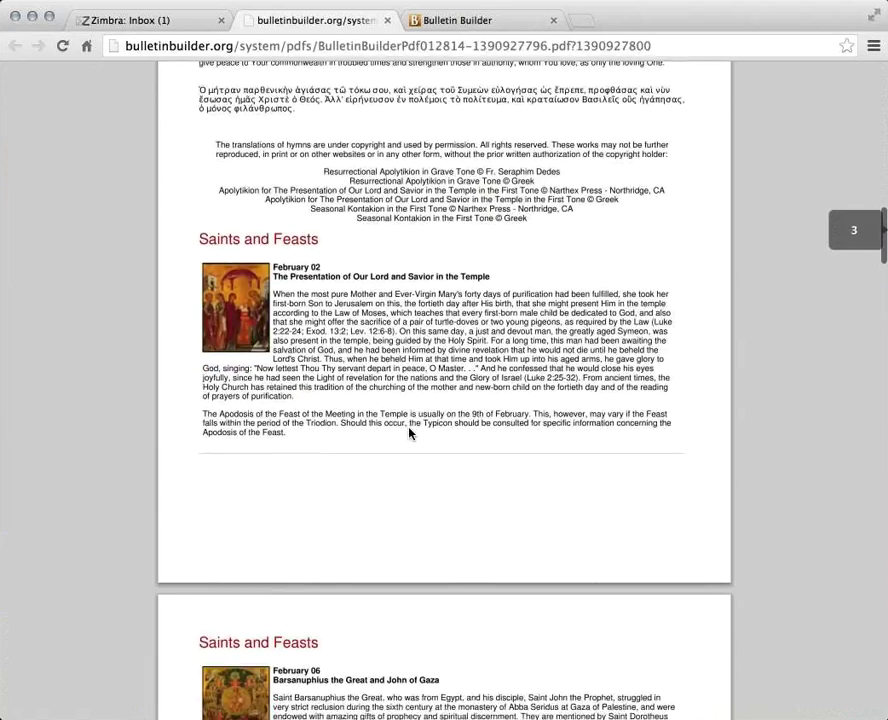
scroll(409, 432, down, 8)
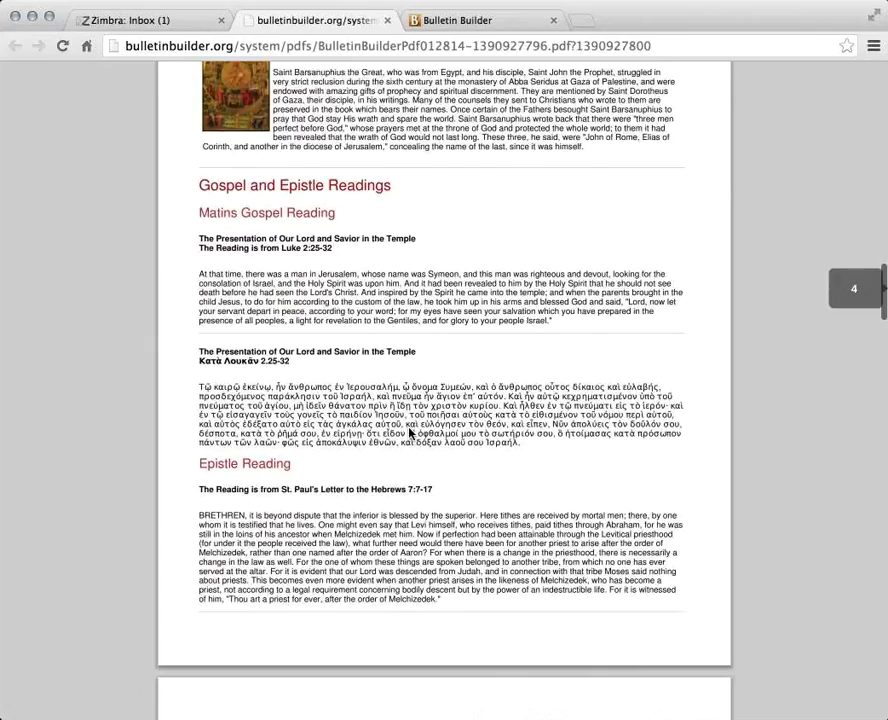
scroll(409, 432, down, 8)
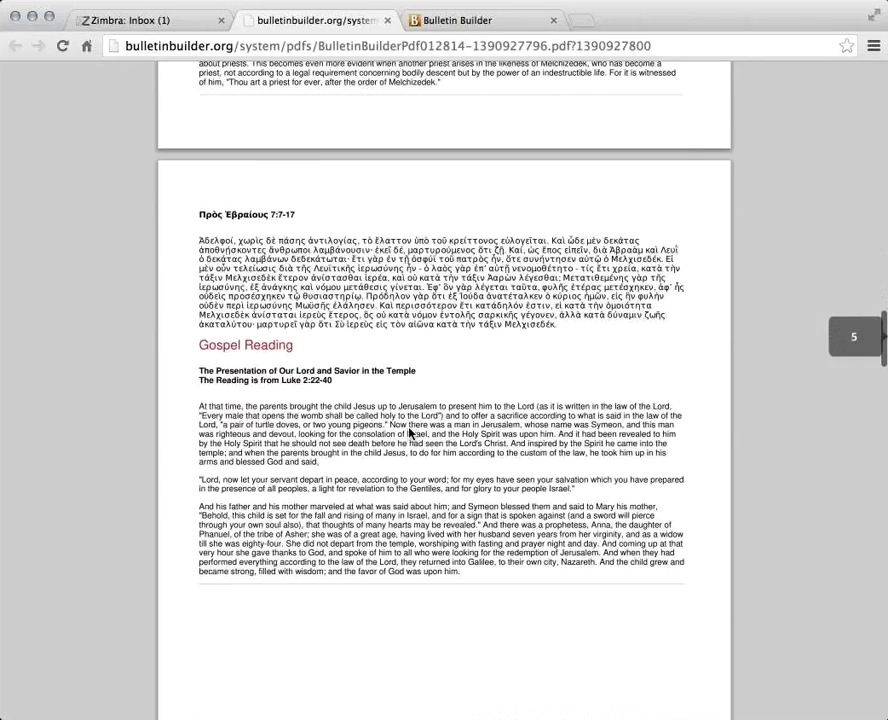
scroll(409, 432, down, 10)
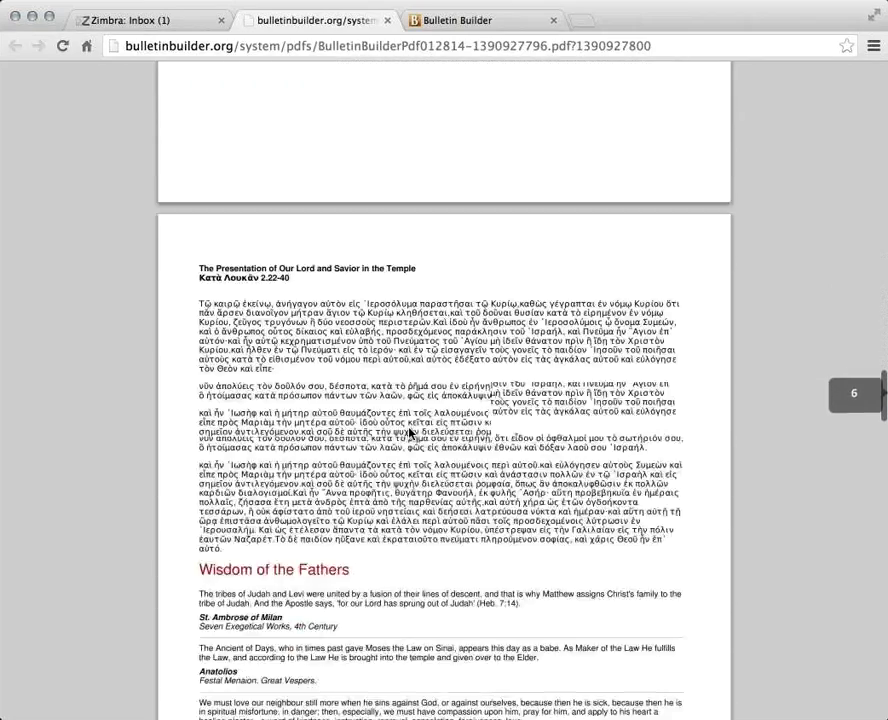
scroll(409, 432, down, 5)
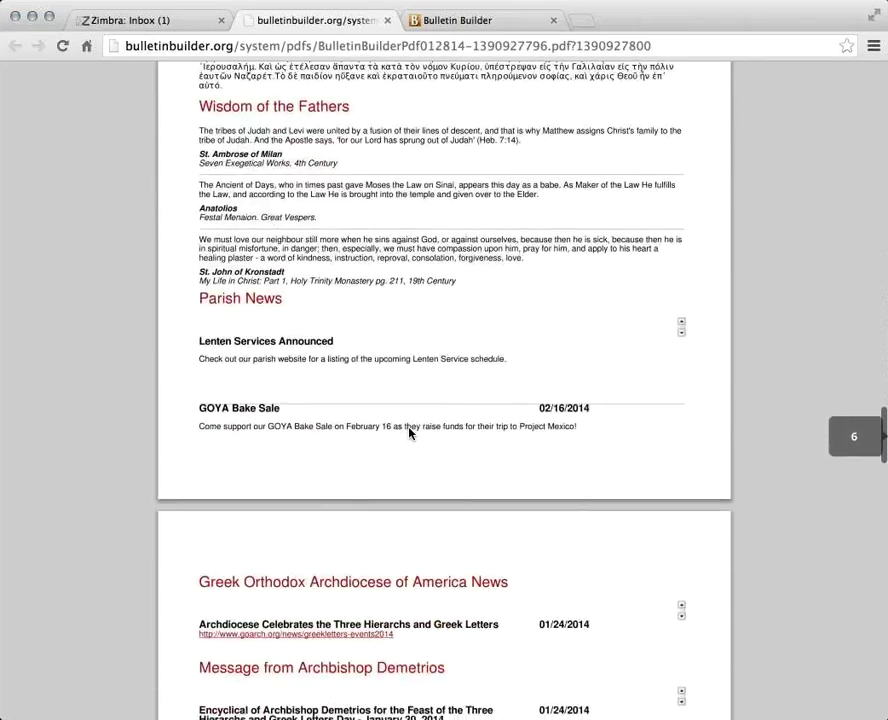
scroll(409, 432, up, 11)
scroll(336, 255, up, 20)
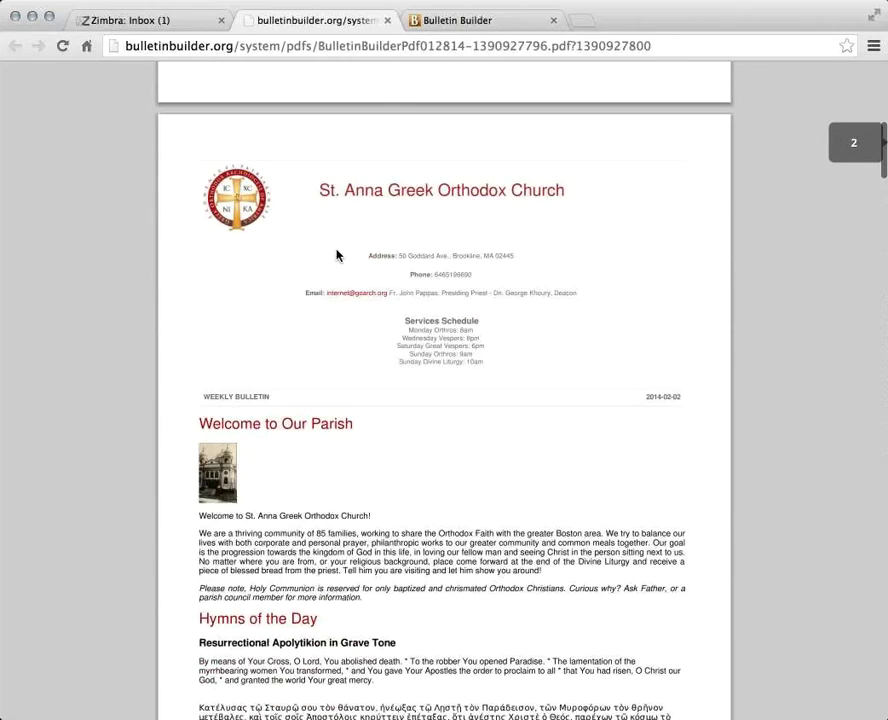
click(184, 24)
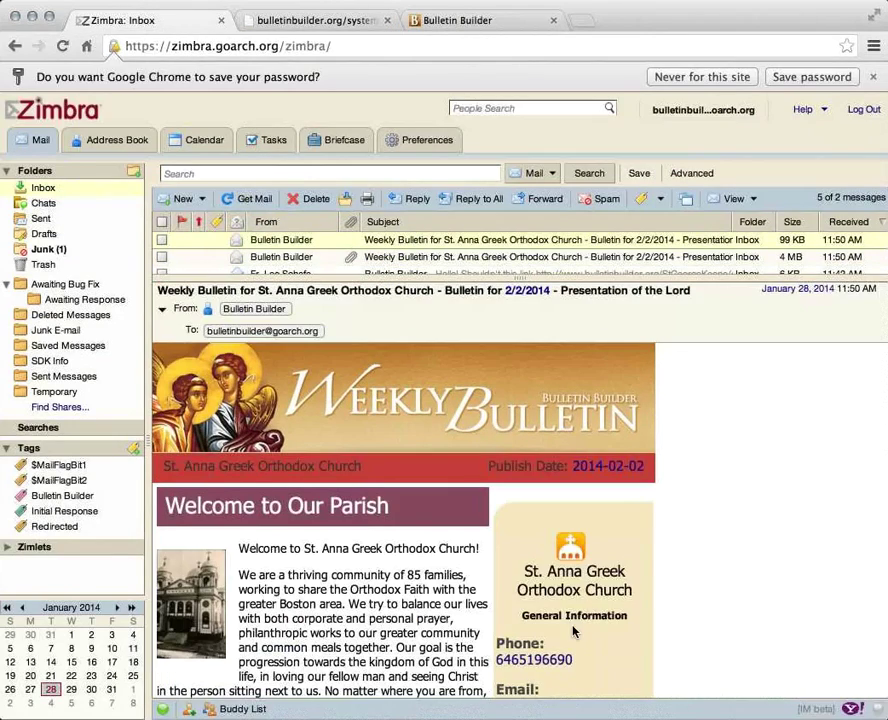
Read the HTML bulletin email's welcome, contacts and services schedule, then return to the PDF
scroll(573, 630, down, 1)
scroll(573, 630, down, 3)
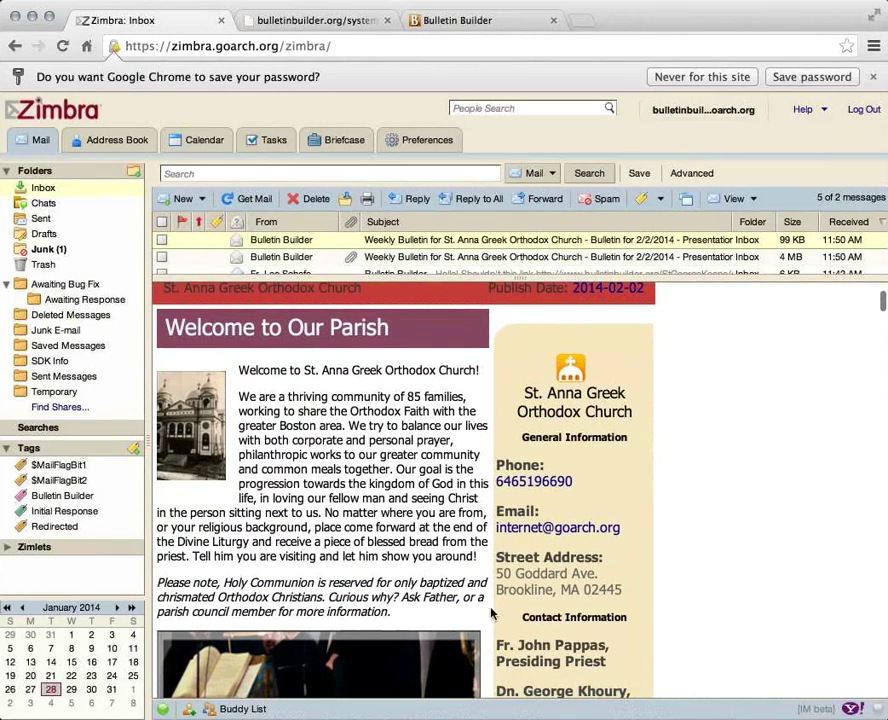
scroll(400, 545, down, 4)
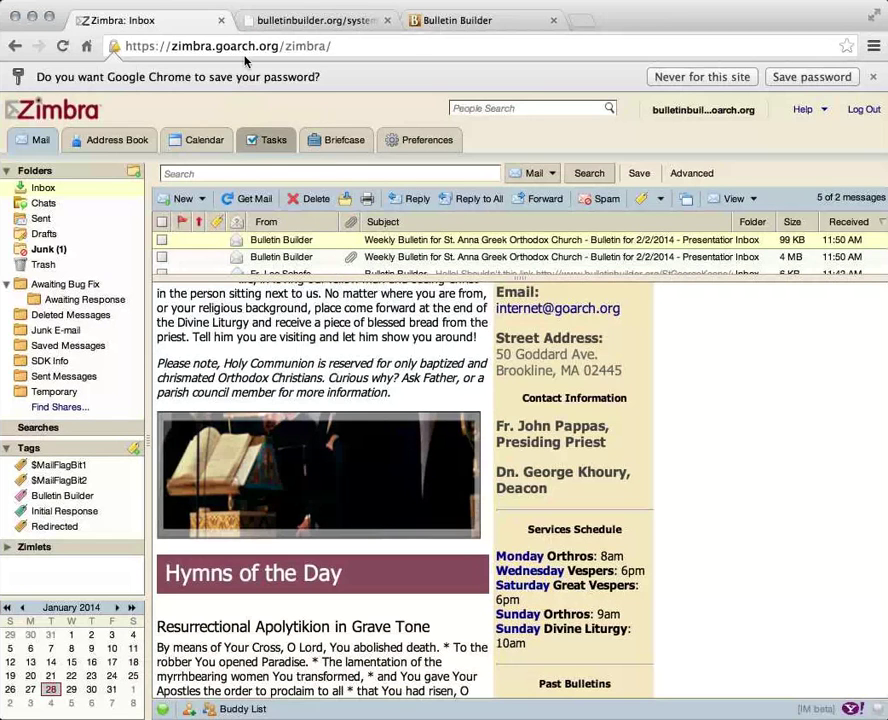
click(316, 22)
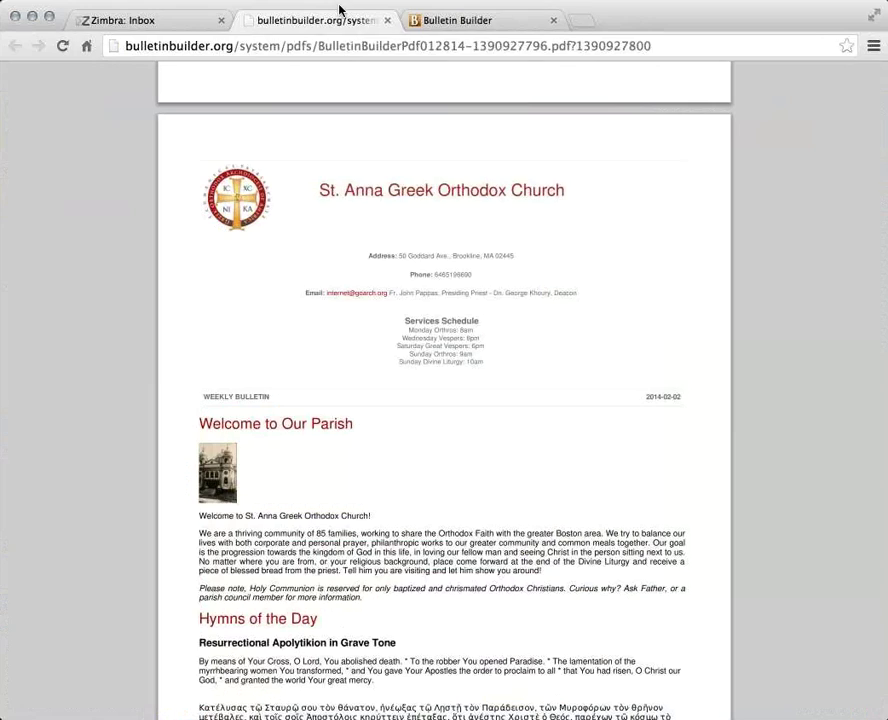